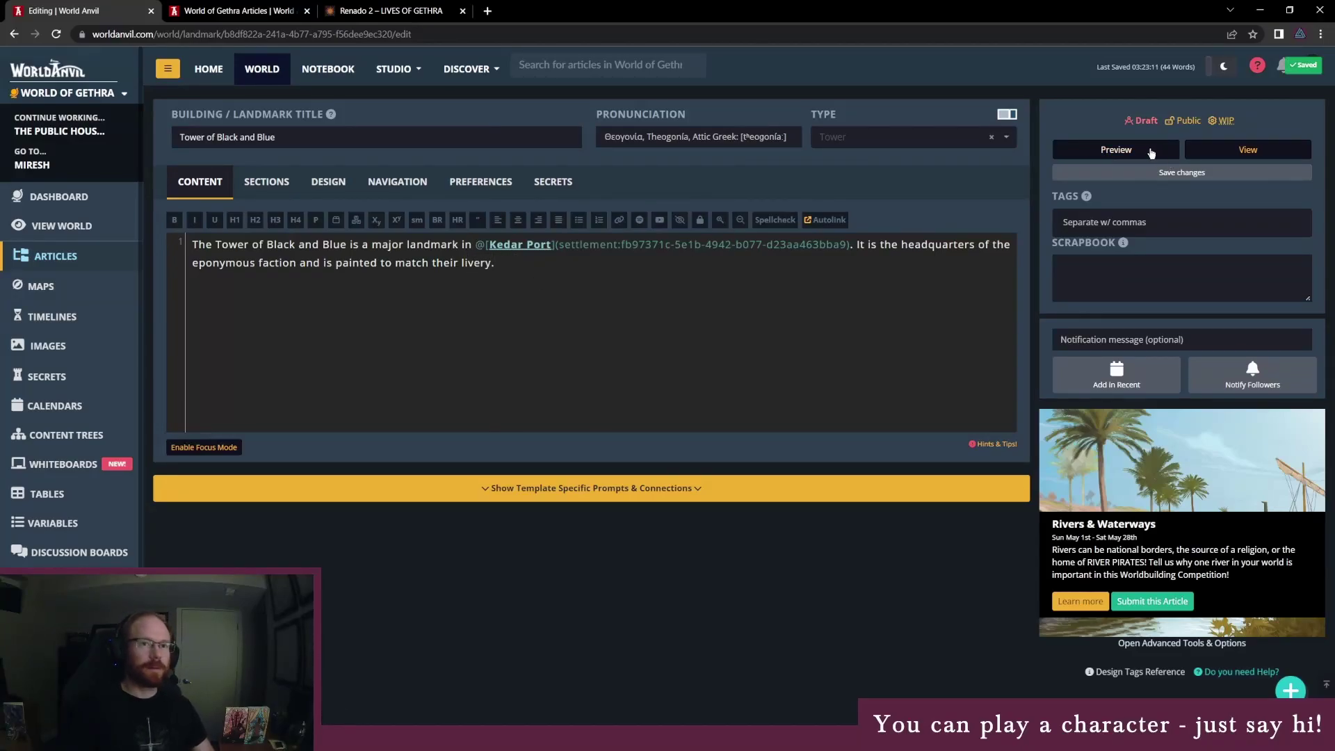
Publish the Tower of Black and Blue article and start a new Building/Landmark article.
{"action": "left_click", "coordinate": [1141, 121]}
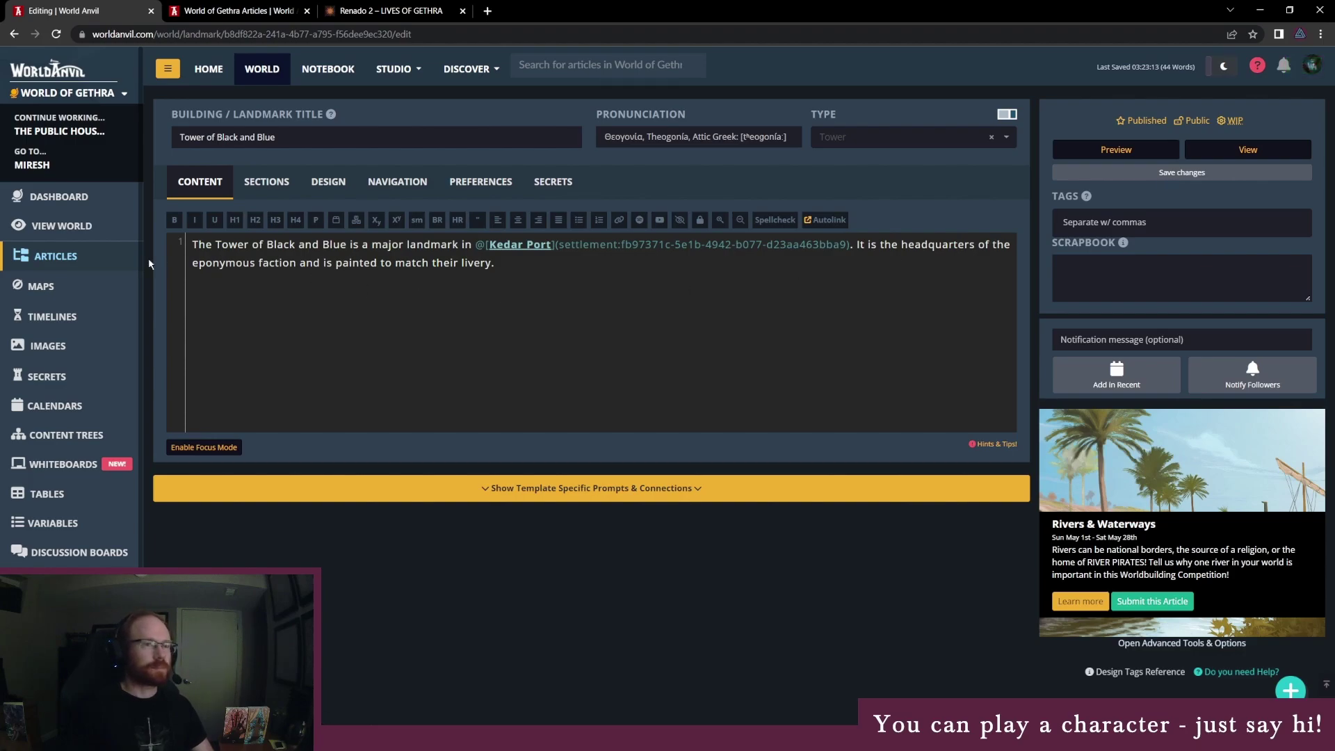
{"action": "left_click", "coordinate": [61, 261]}
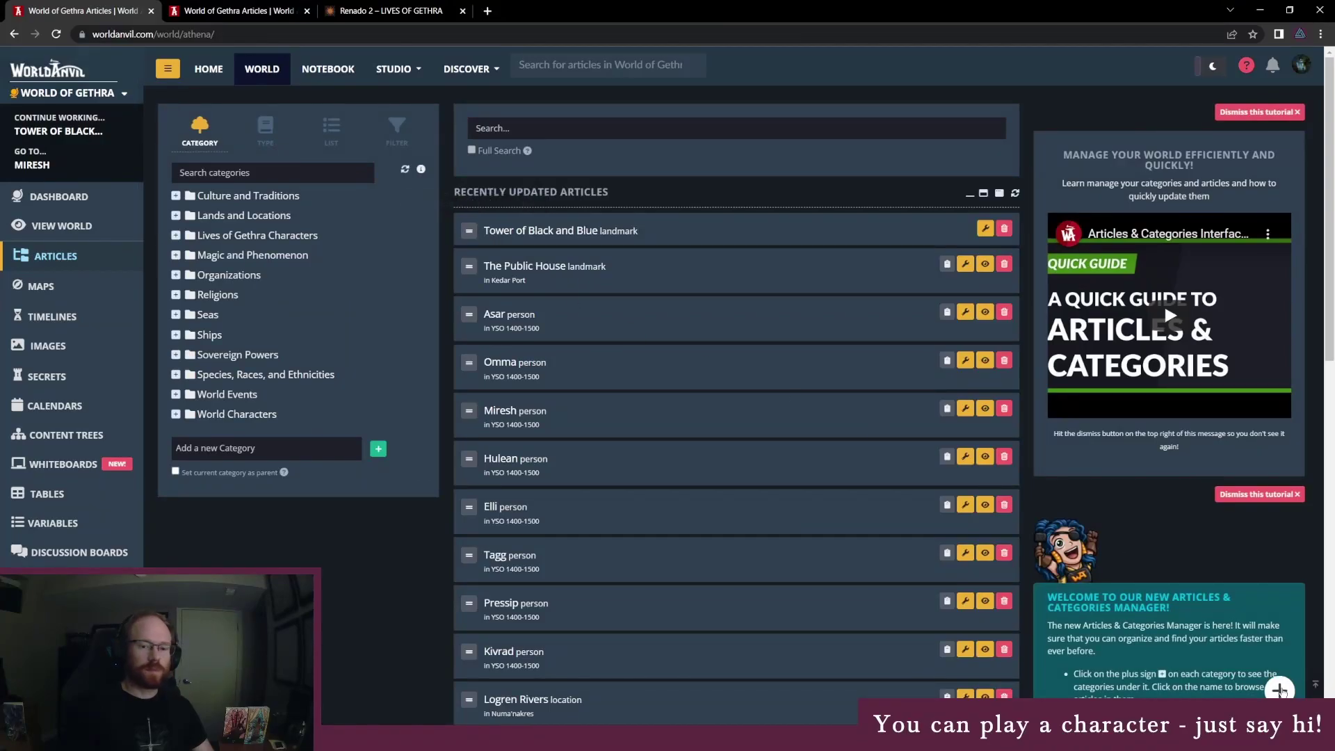
{"action": "left_click", "coordinate": [1281, 691]}
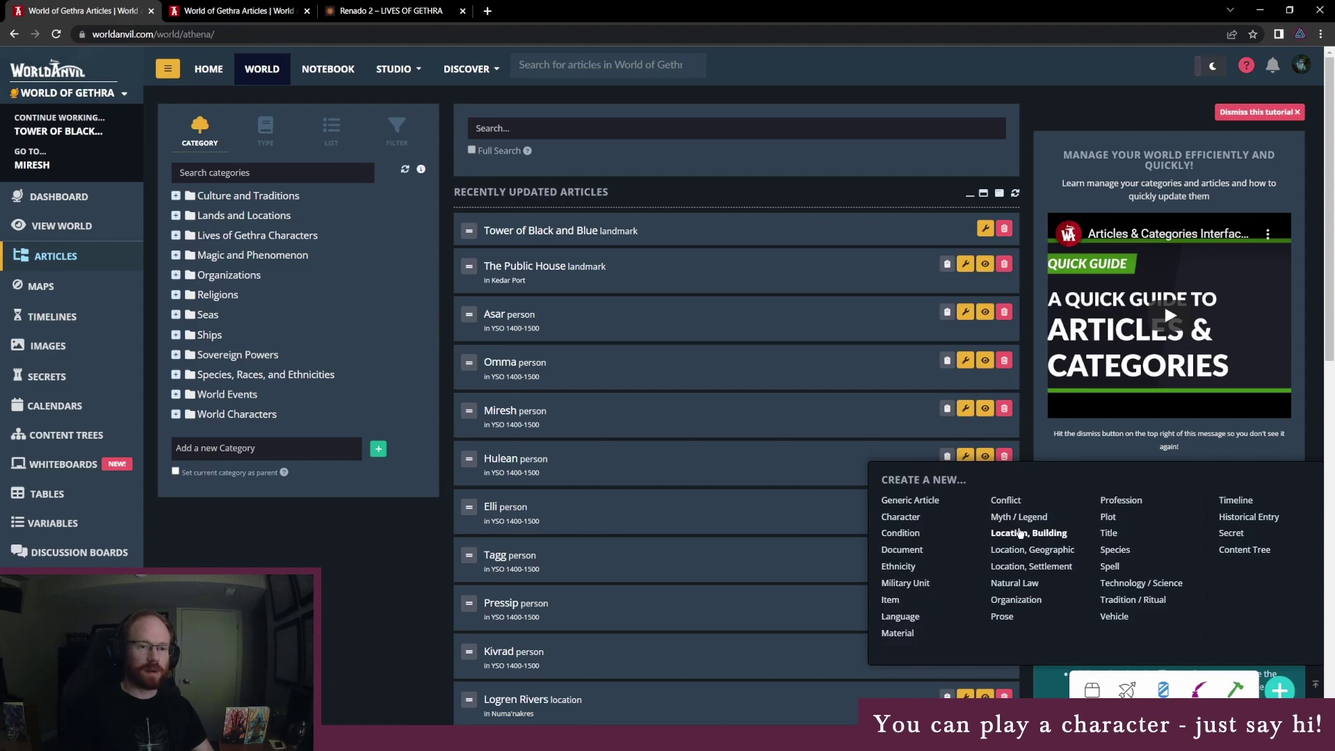
{"action": "left_click", "coordinate": [1025, 534]}
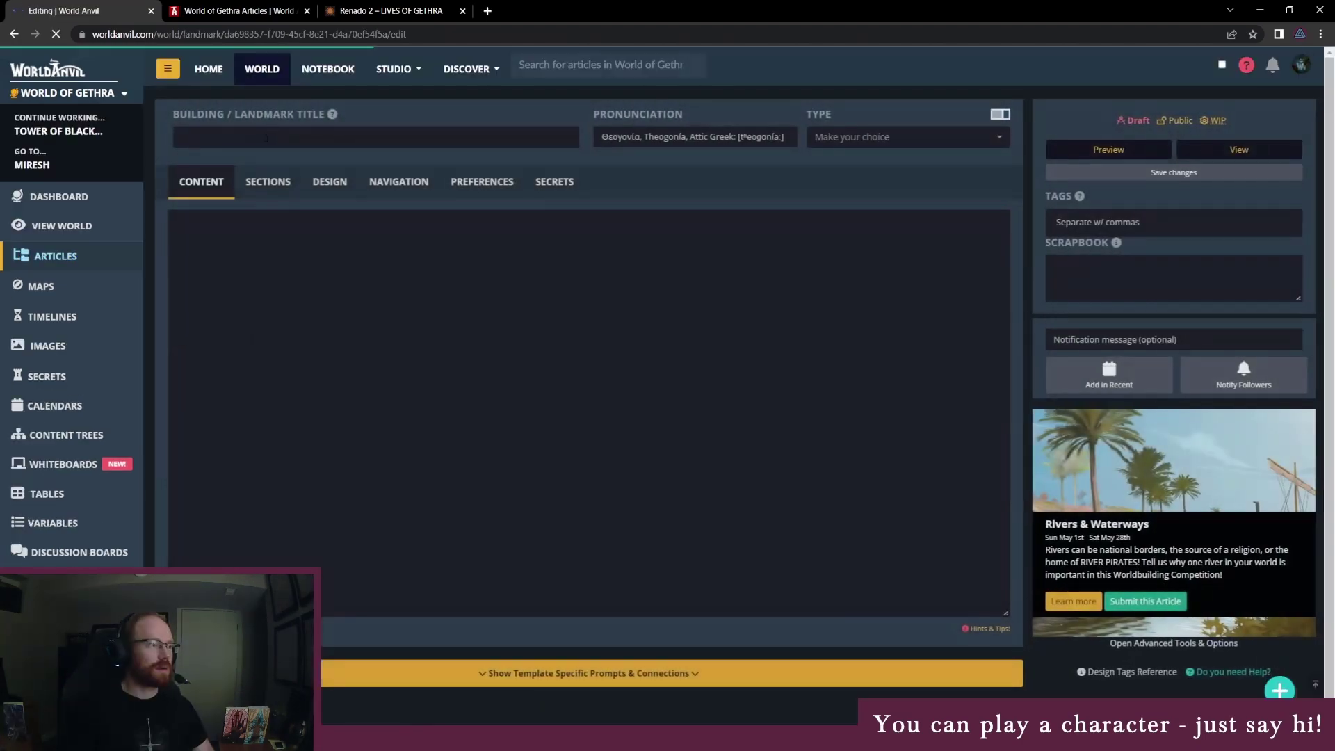
Title the landmark 'Wide Tower' and set its type to Tower.
{"action": "type", "text": "Wide Tower"}
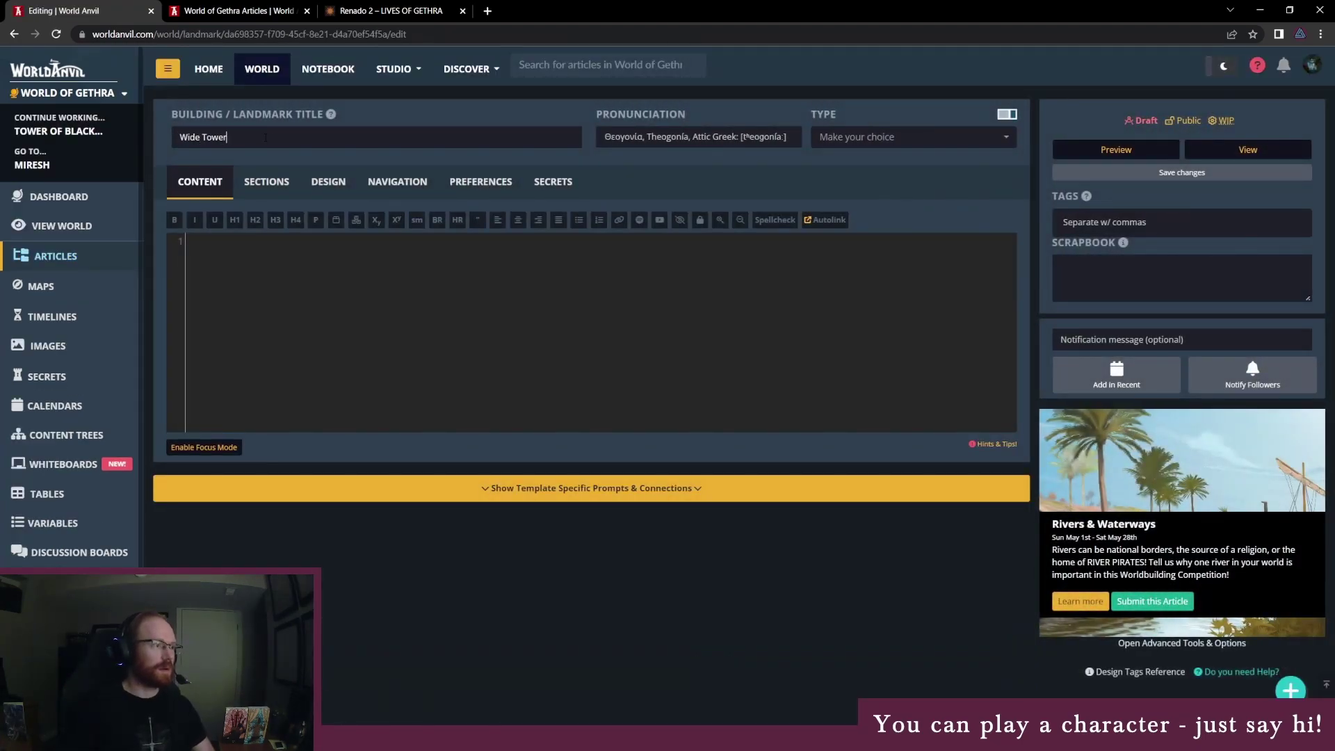
{"action": "left_click", "coordinate": [903, 141]}
{"action": "type", "text": "wide"}
{"action": "key", "text": "BackSpace"}
{"action": "key", "text": "BackSpace"}
{"action": "key", "text": "BackSpace"}
{"action": "key", "text": "BackSpace"}
{"action": "type", "text": "tower"}
{"action": "left_click", "coordinate": [893, 243]}
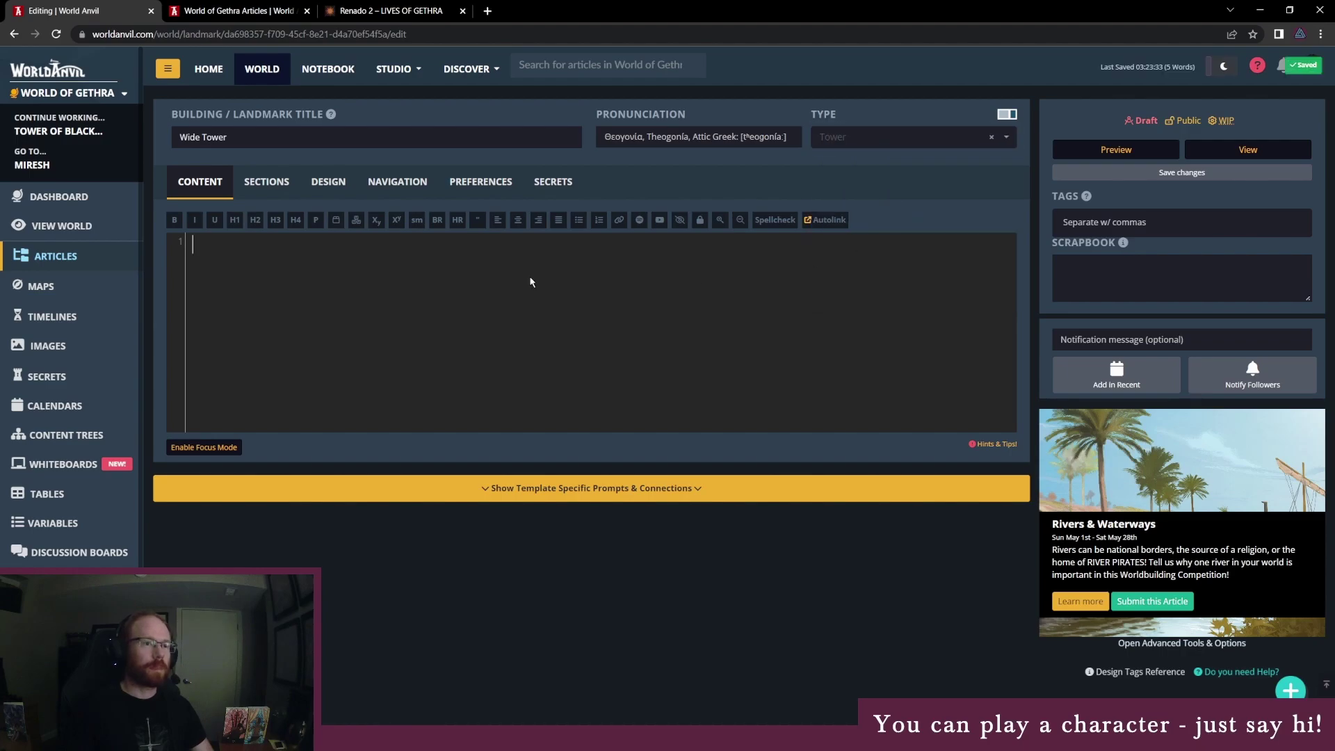
Describe Wide Tower as a massive residential landmark in a linked Kedar Port.
{"action": "type", "text": "The Wide Tower "}
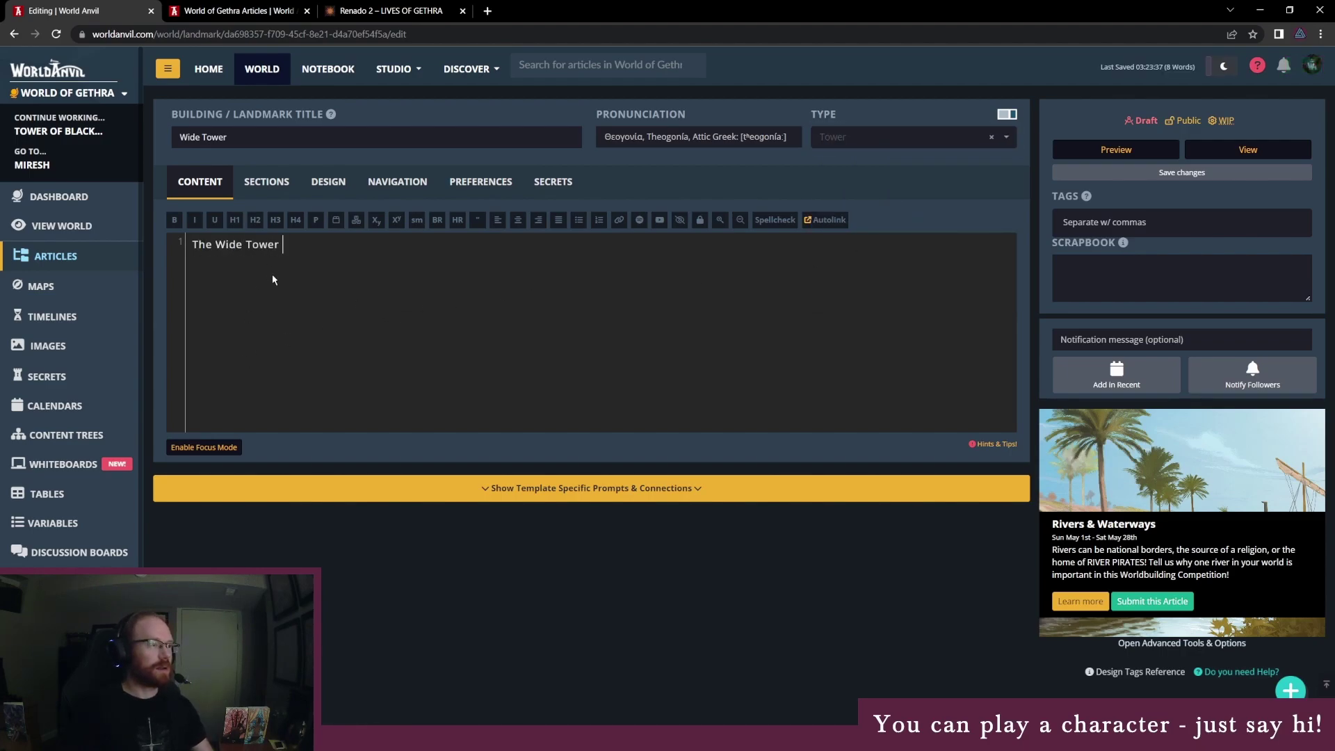
{"action": "type", "text": "is a "}
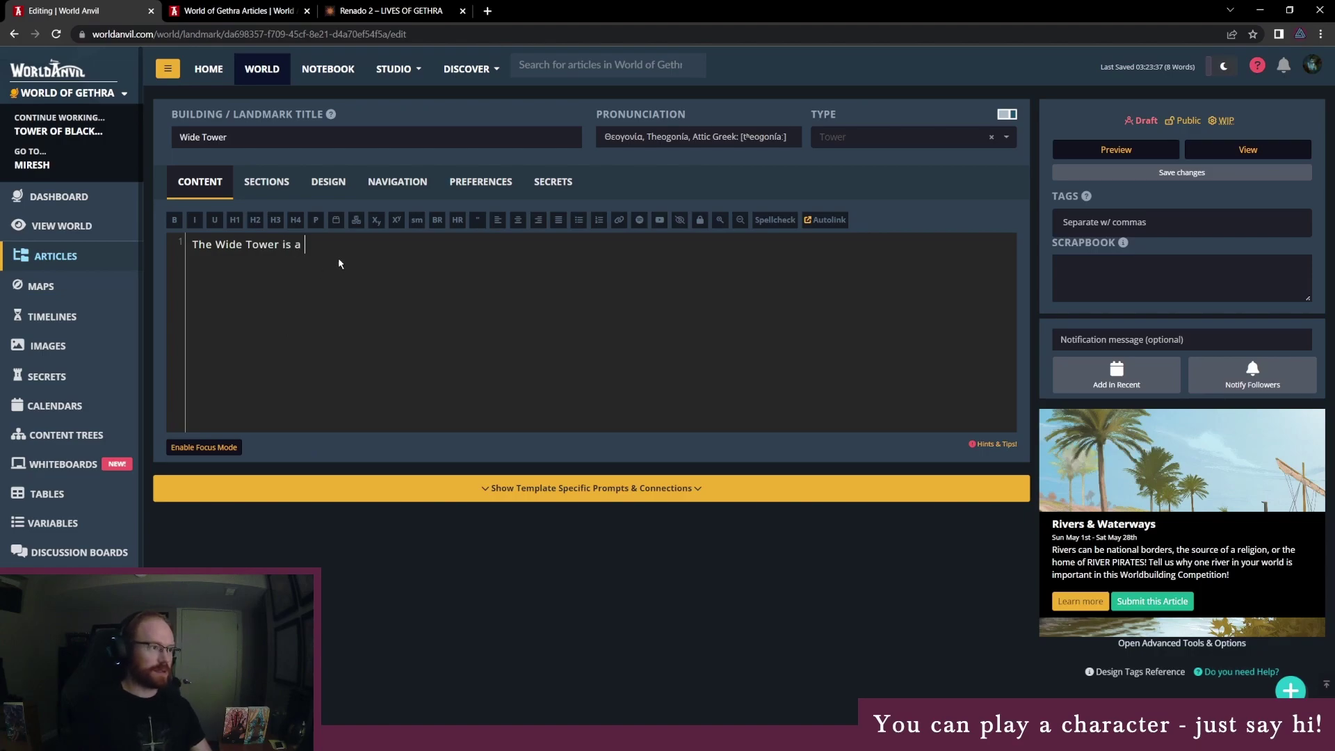
{"action": "type", "text": "major landmark in the city of"}
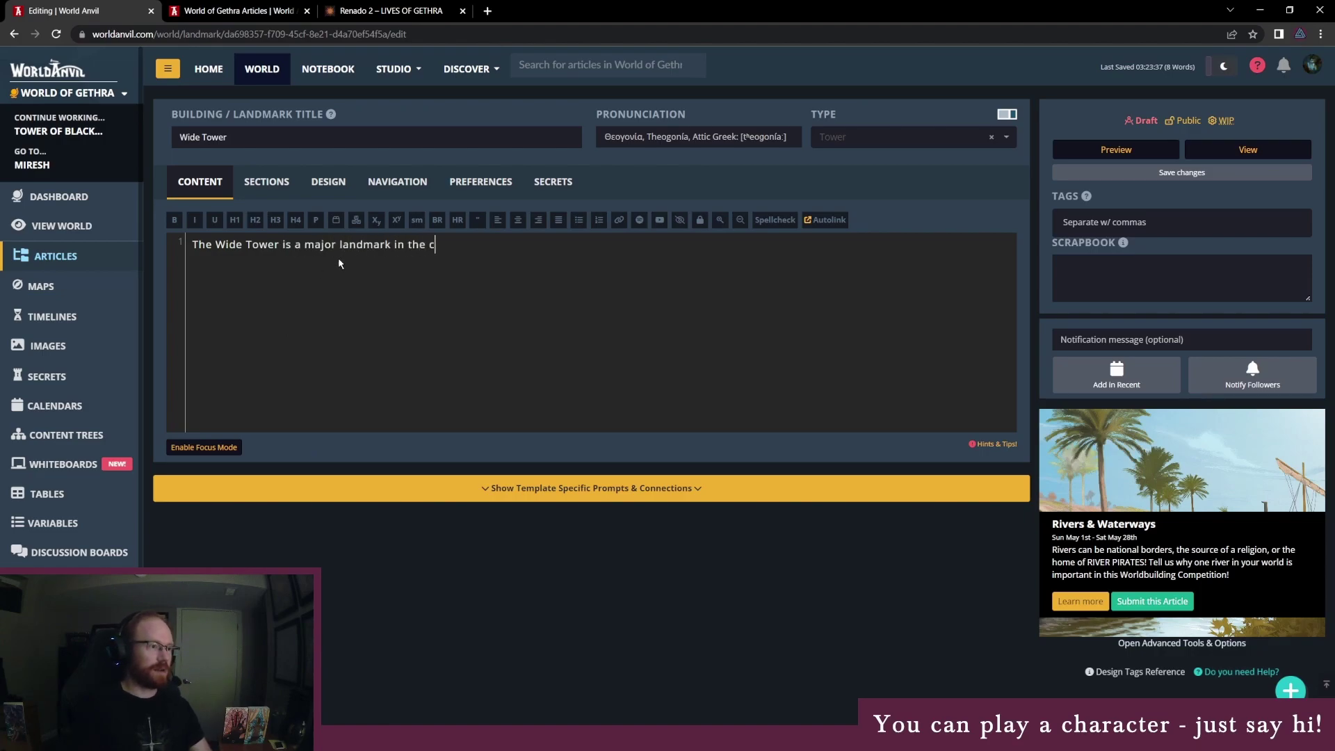
{"action": "key", "text": "BackSpace"}
{"action": "key", "text": "BackSpace"}
{"action": "key", "text": "BackSpace"}
{"action": "key", "text": "BackSpace"}
{"action": "key", "text": "BackSpace"}
{"action": "key", "text": "BackSpace"}
{"action": "key", "text": "BackSpace"}
{"action": "key", "text": "BackSpace"}
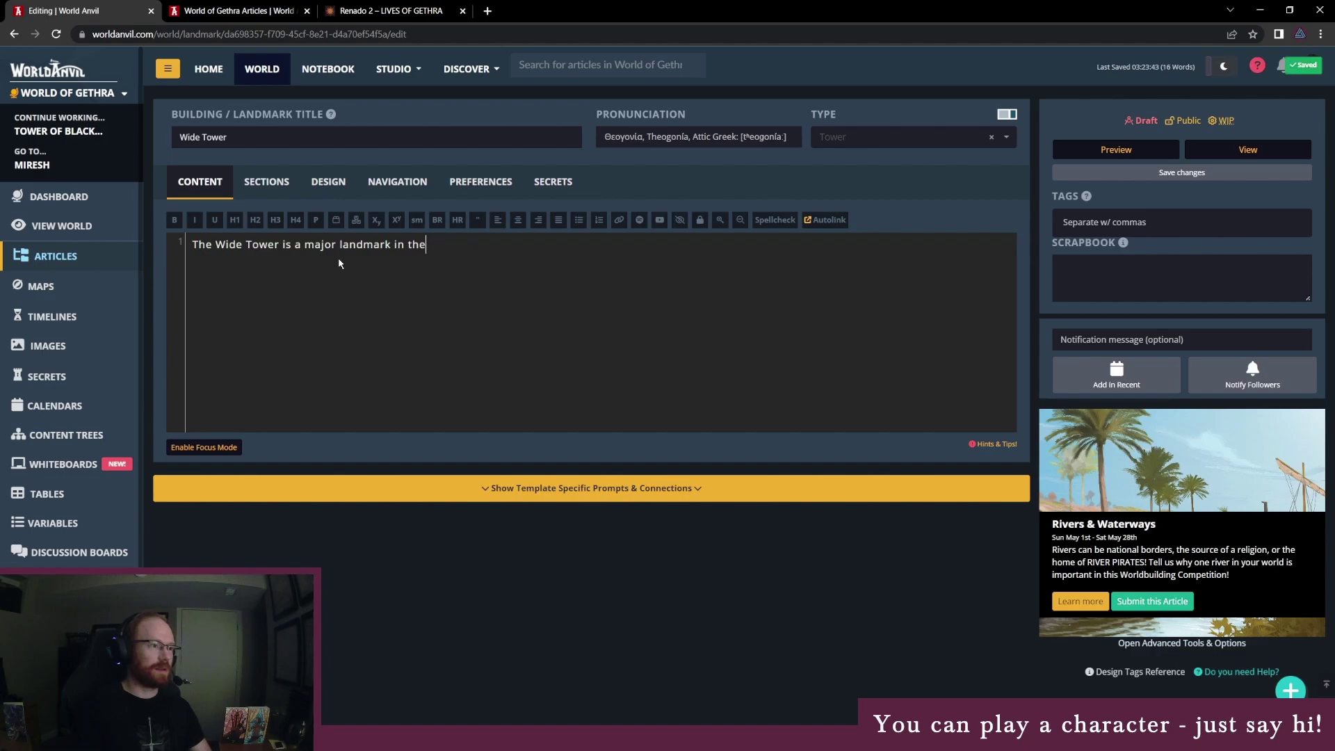
{"action": "type", "text": "@[Kedar Port](settlement:fb97371c-5e1b-4942-b077-d23aa463bba9)"}
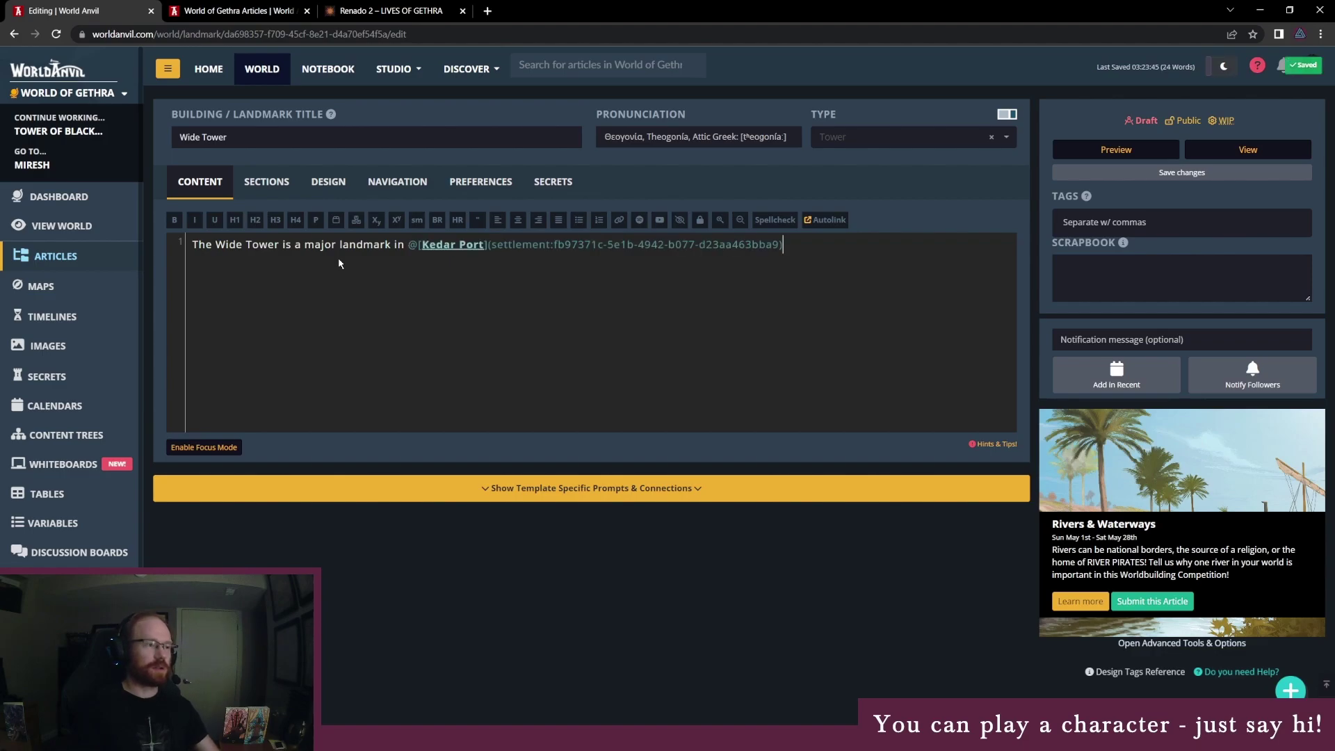
{"action": "type", "text": ". It is not a"}
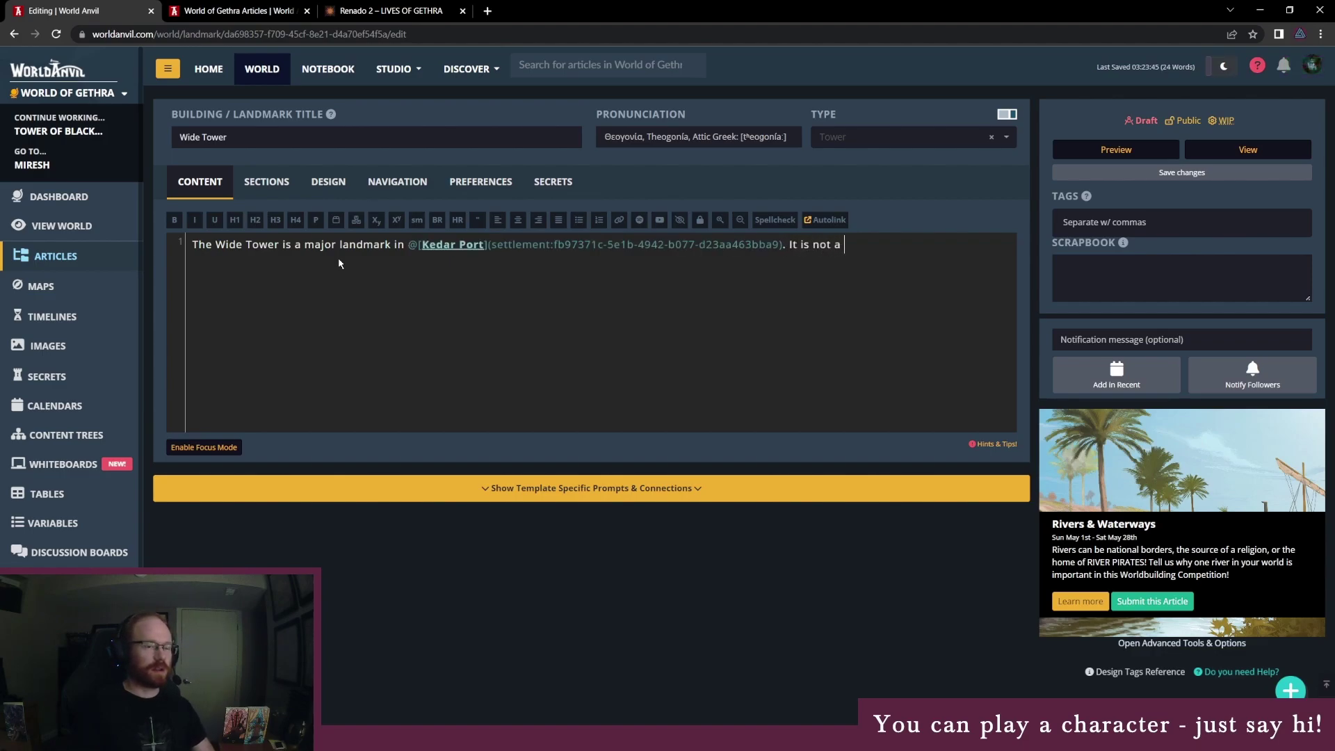
{"action": "type", "text": " factional headquarters, but rather a massive residenc"}
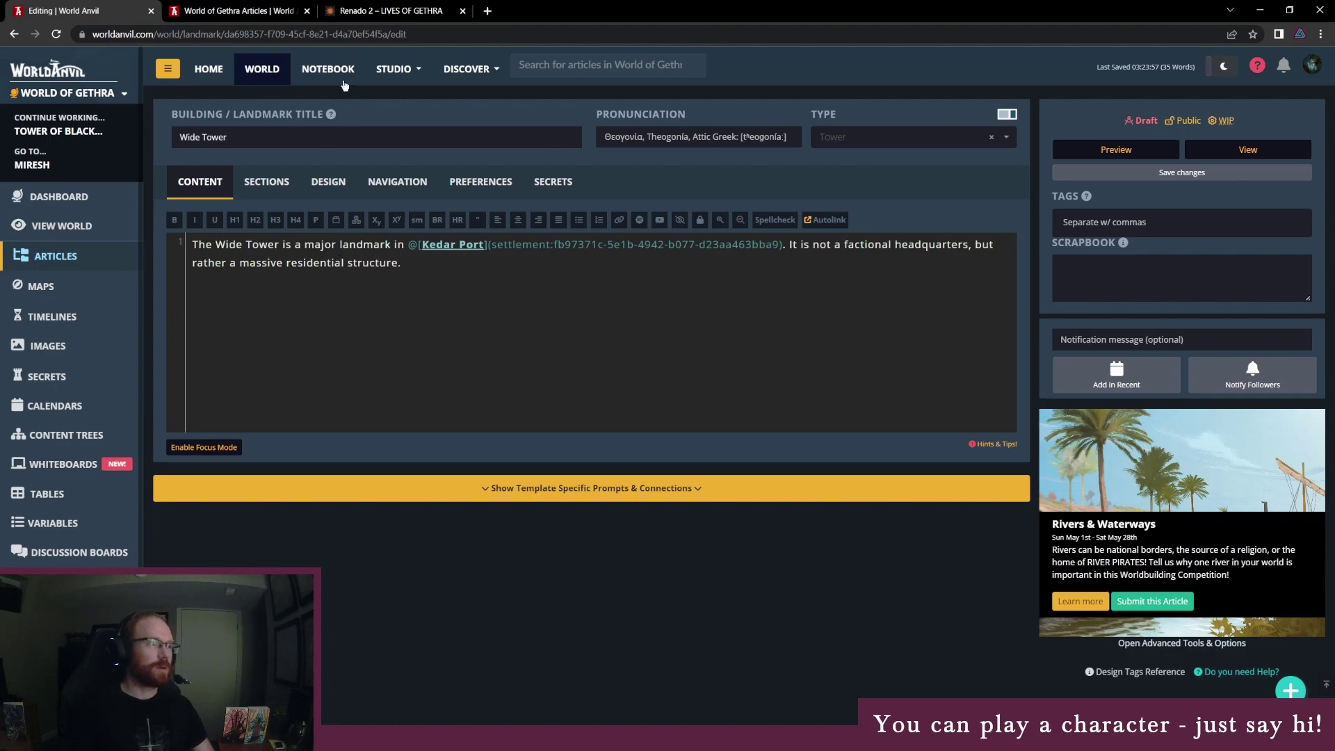
{"action": "left_click", "coordinate": [379, 15]}
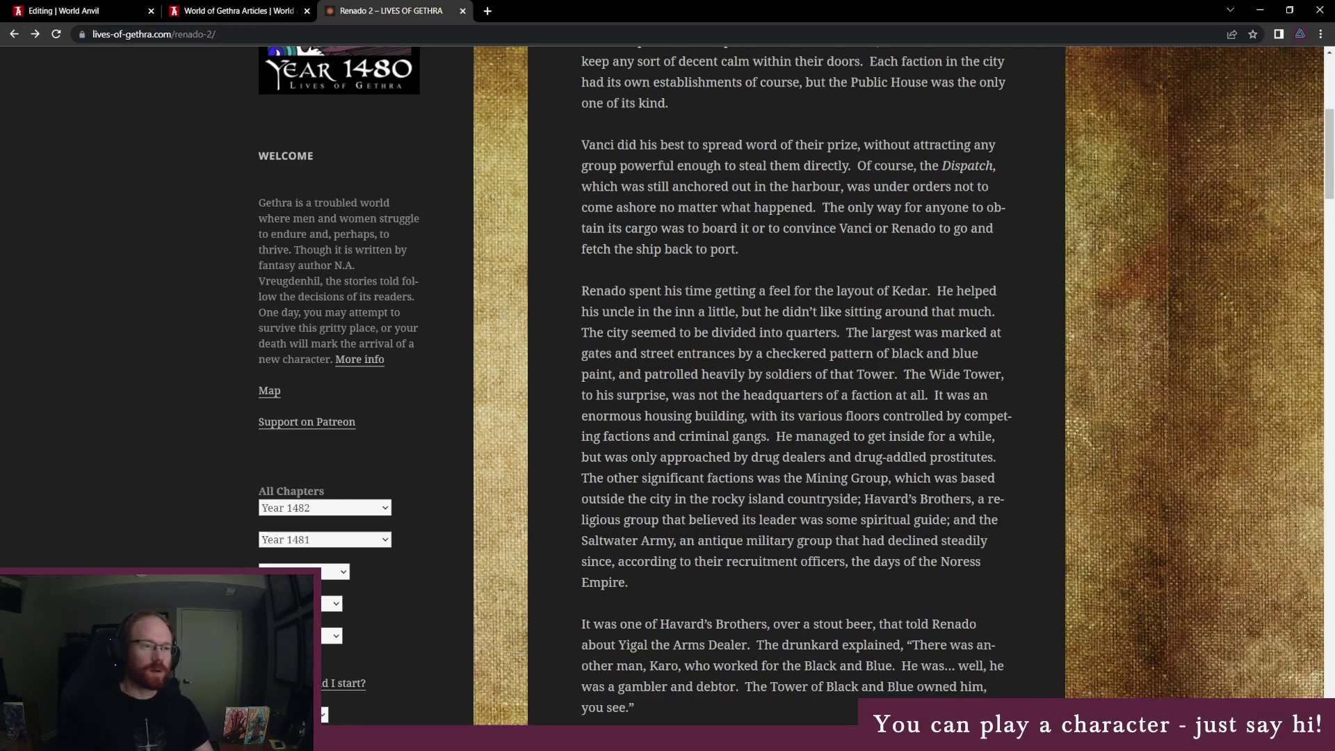
Add 'Several gangs squabble for influence within.' to Wide Tower and publish it.
{"action": "key", "text": "ctrl+Tab"}
{"action": "type", "text": "Several gangs squabble for influence within."}
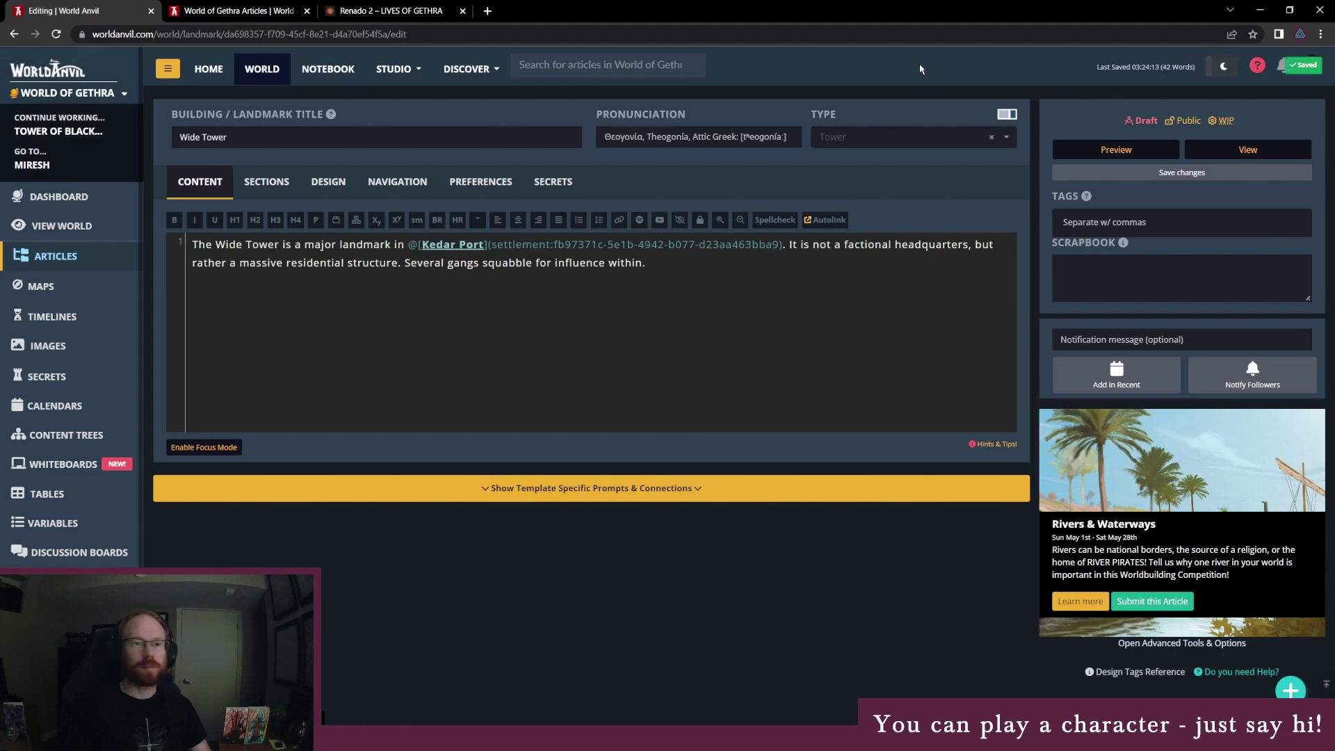
{"action": "left_click", "coordinate": [1149, 121]}
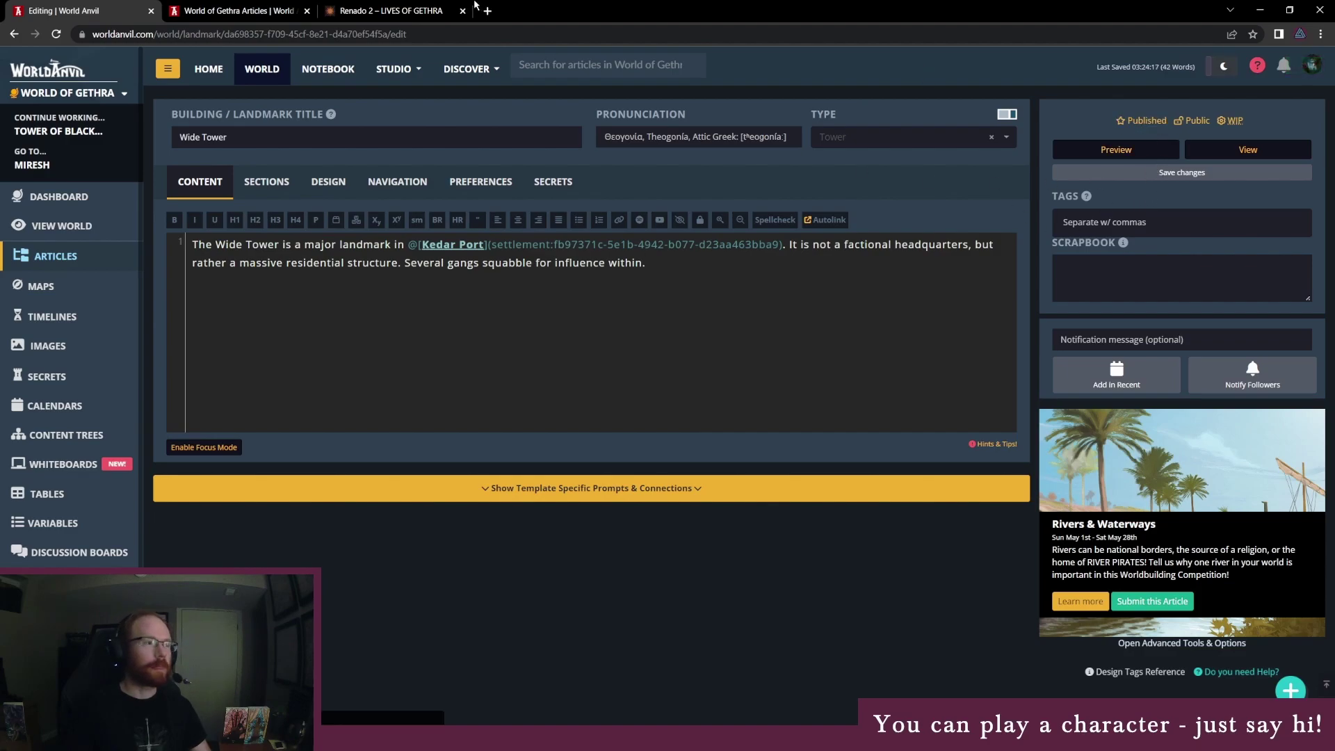
Reread the Renado 2 passages about the Wide Tower and the other factions.
{"action": "left_click", "coordinate": [398, 15]}
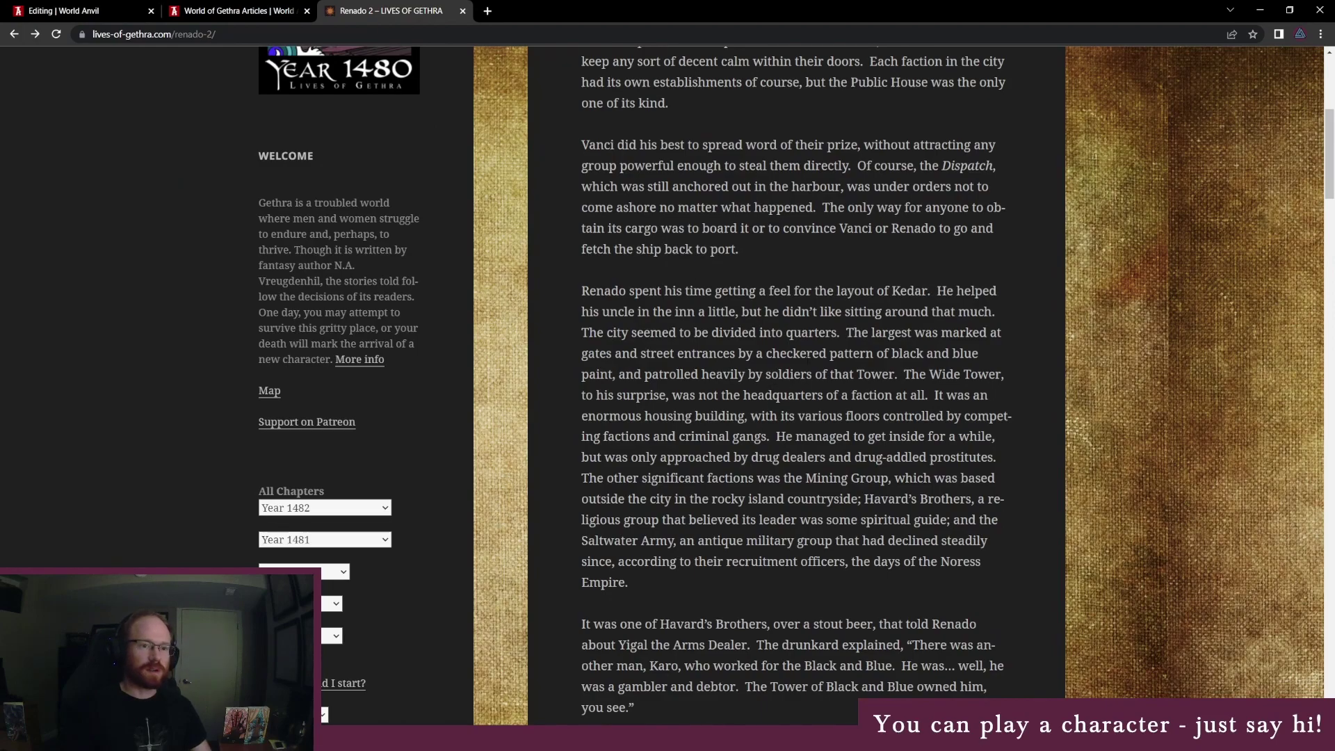
{"action": "left_click_drag", "start_coordinate": [818, 346], "coordinate": [865, 480]}
{"action": "left_click", "coordinate": [864, 480]}
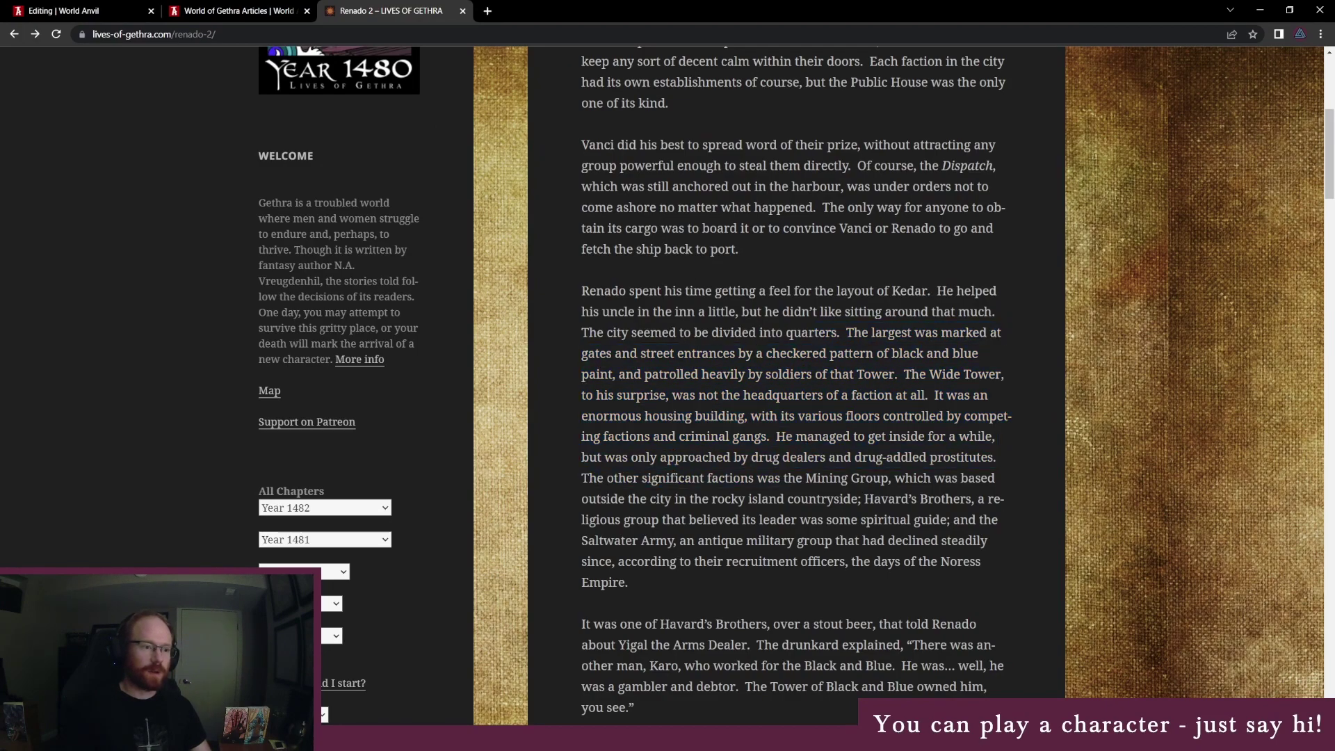
{"action": "left_click_drag", "start_coordinate": [581, 480], "coordinate": [866, 480]}
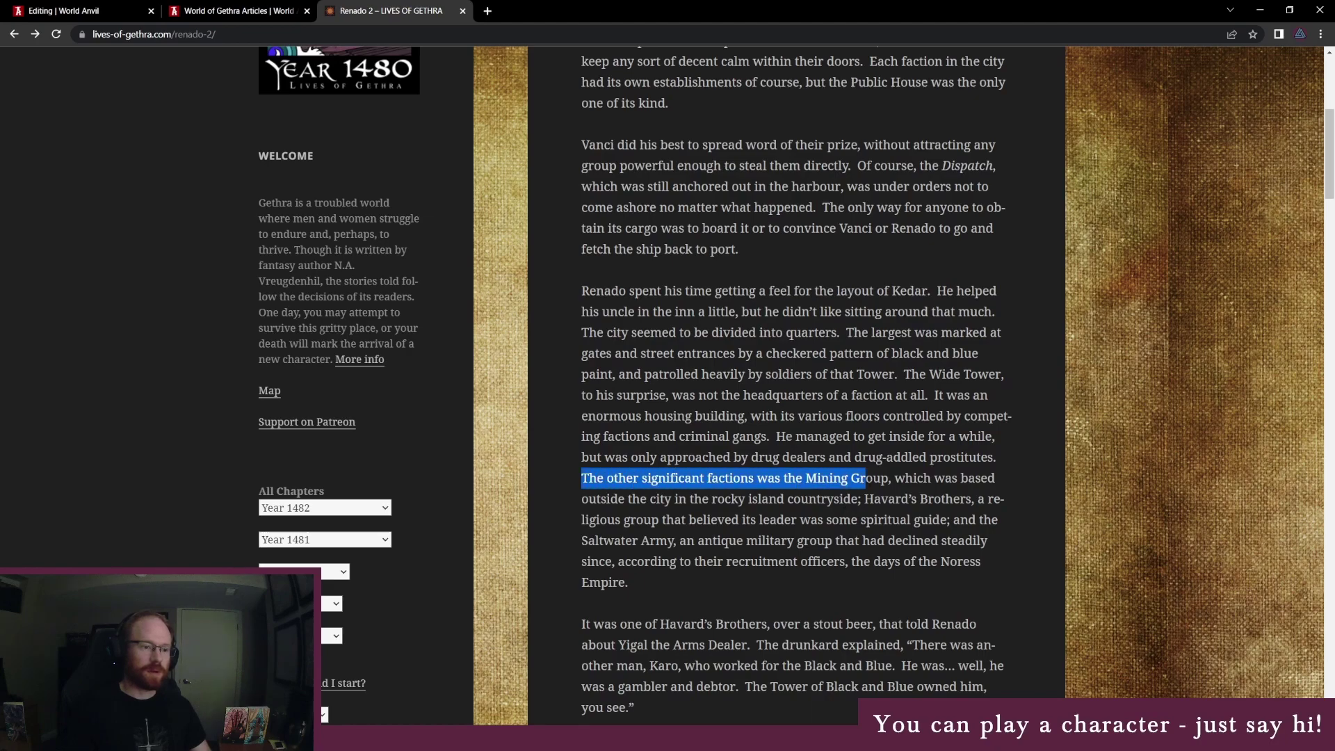
{"action": "left_click", "coordinate": [866, 480]}
{"action": "left_click", "coordinate": [834, 494]}
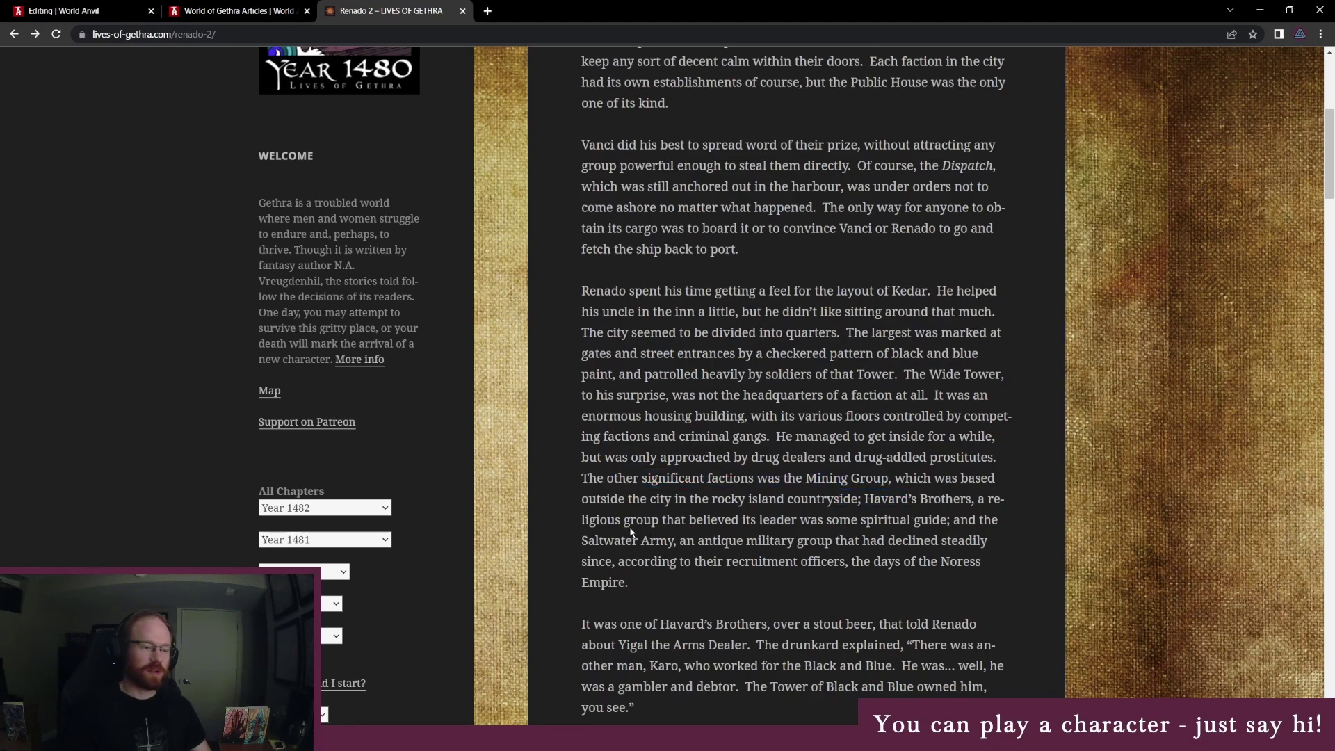
{"action": "left_click_drag", "start_coordinate": [804, 480], "coordinate": [674, 542]}
{"action": "left_click", "coordinate": [674, 542]}
Check the Tower of Black and Blue article, then return to the articles manager.
{"action": "left_click", "coordinate": [186, 10]}
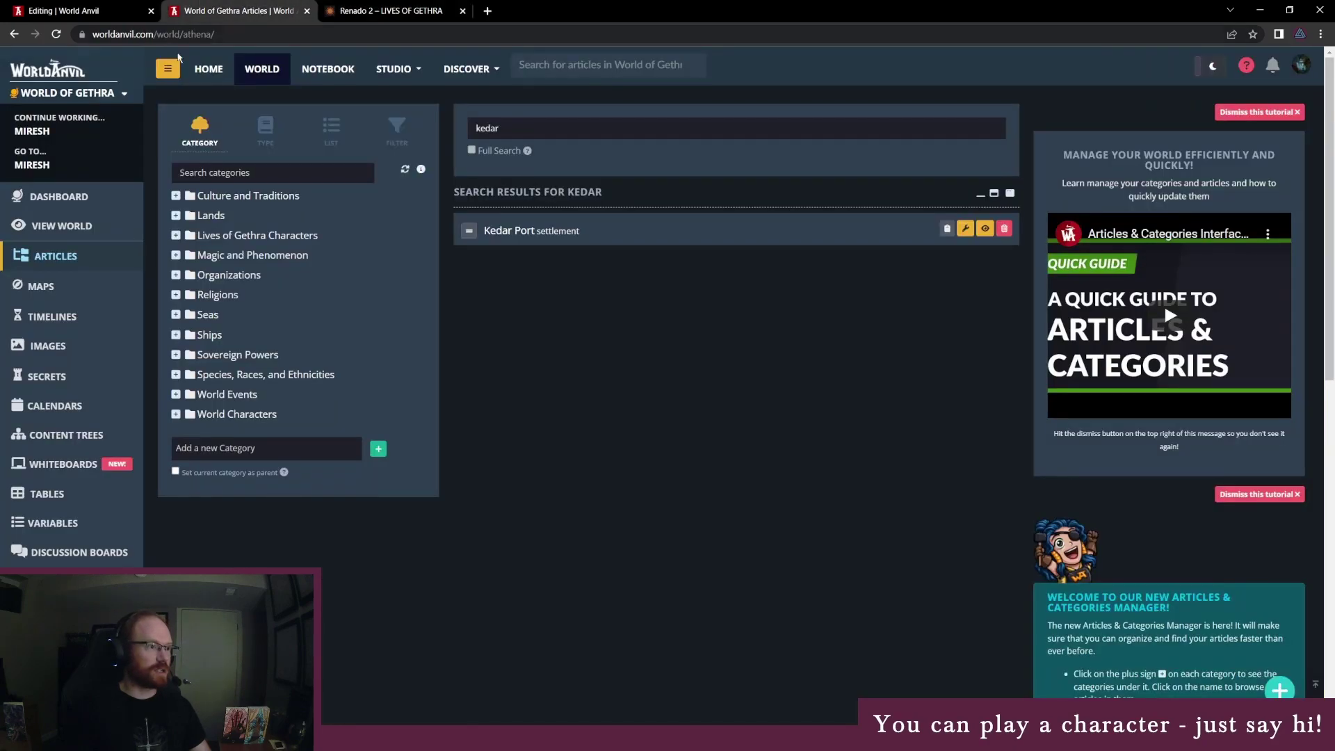
{"action": "left_click", "coordinate": [83, 11]}
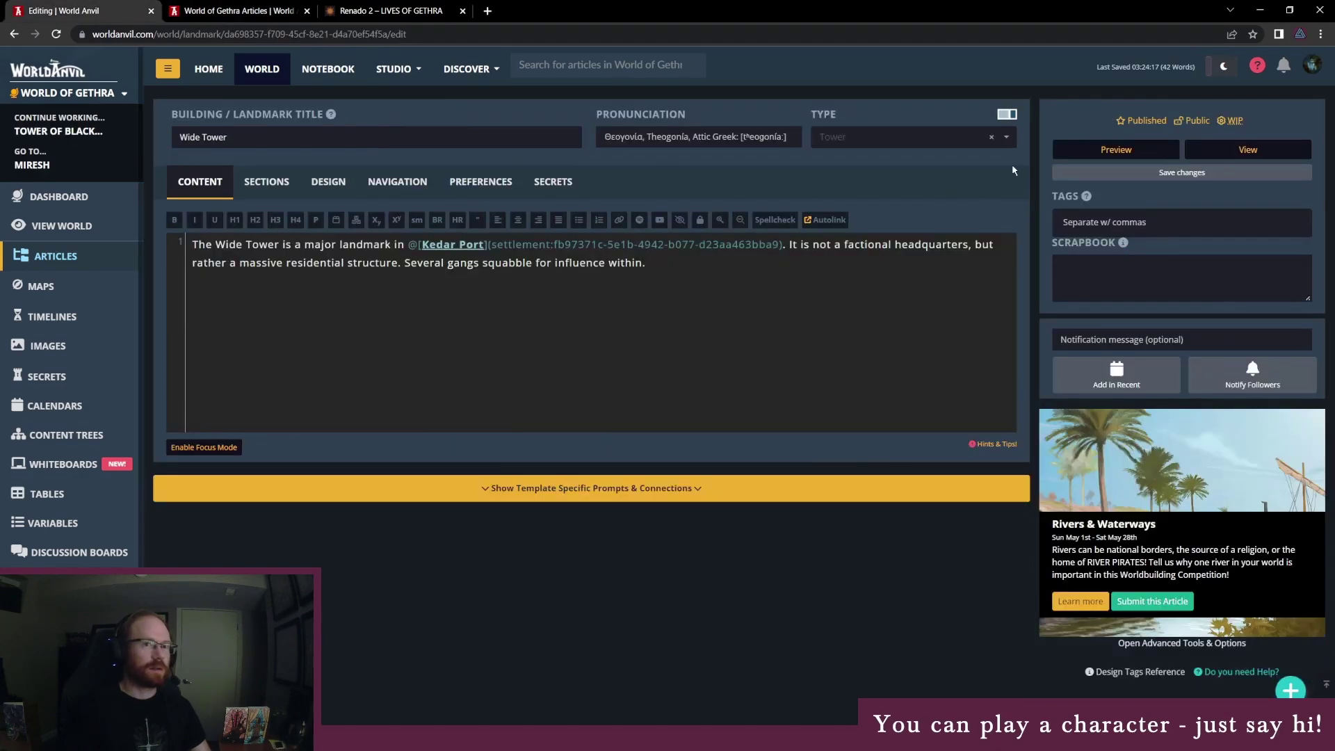
{"action": "left_click", "coordinate": [62, 257]}
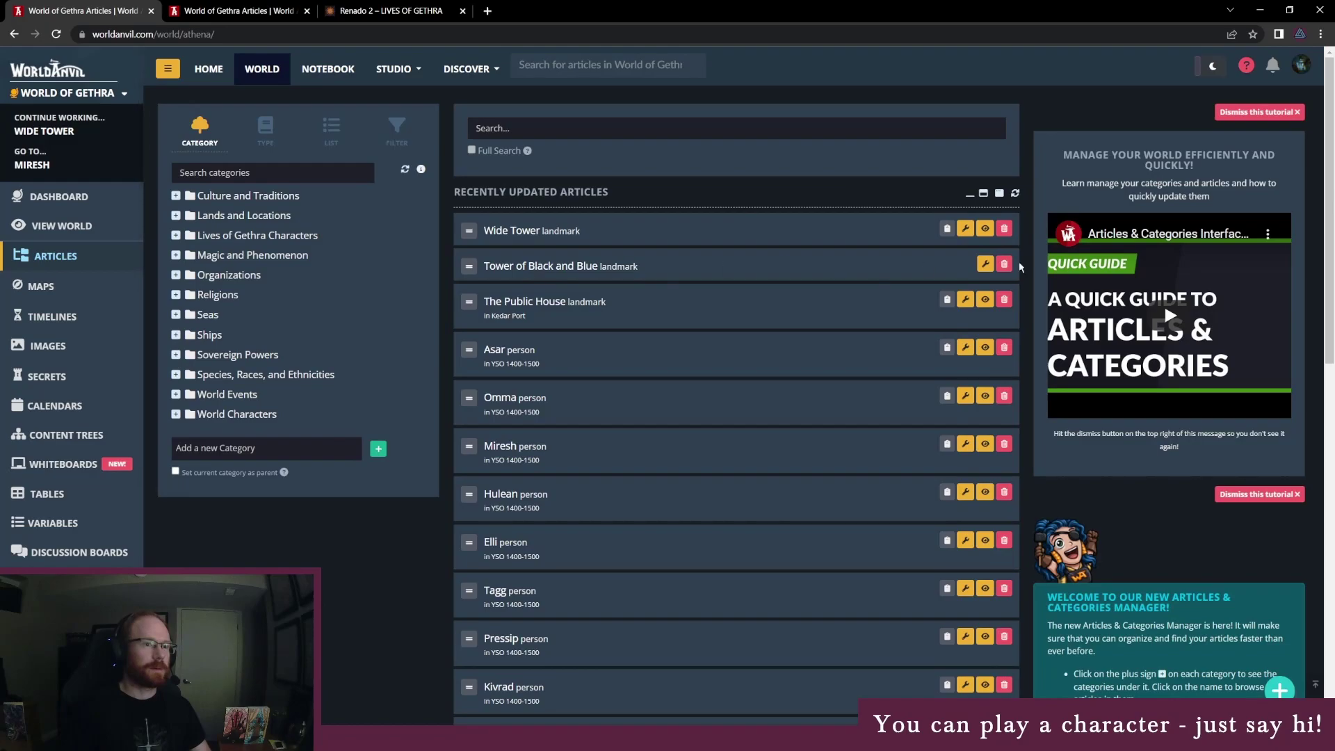
{"action": "left_click", "coordinate": [985, 265]}
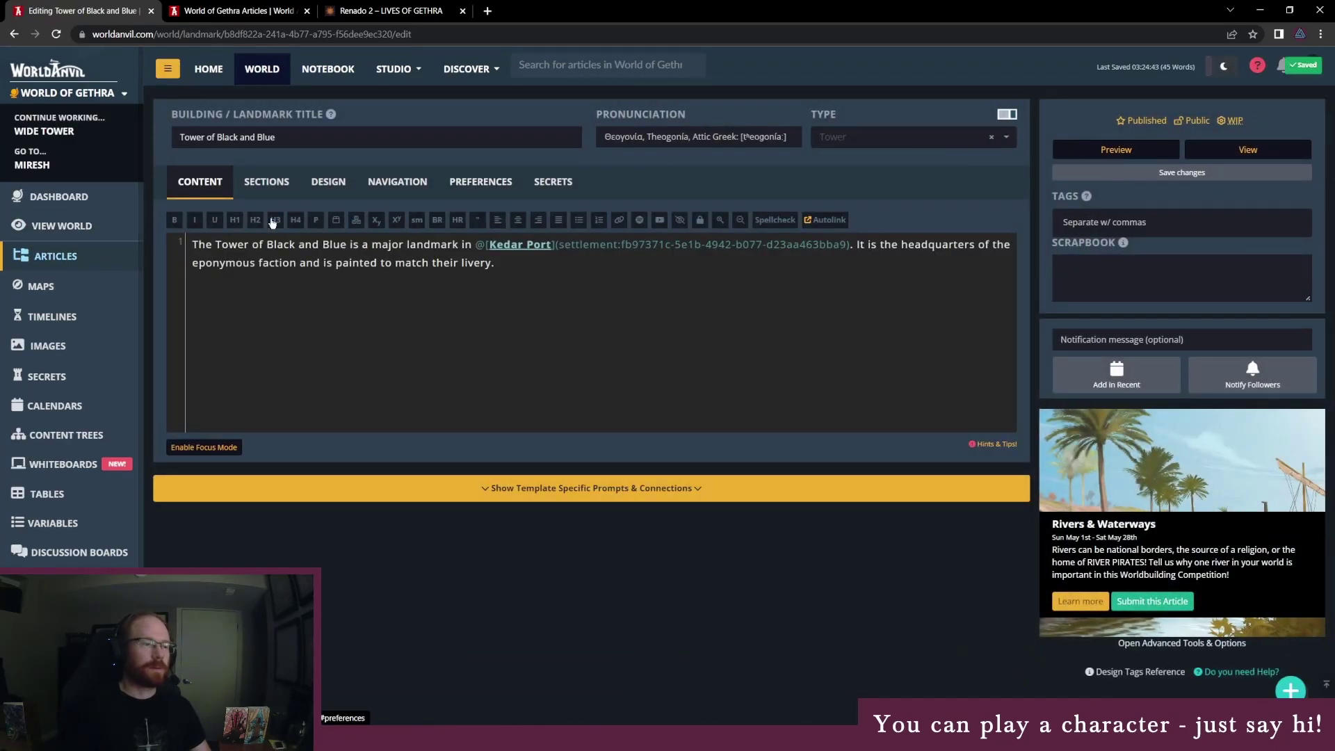
{"action": "left_click", "coordinate": [89, 252]}
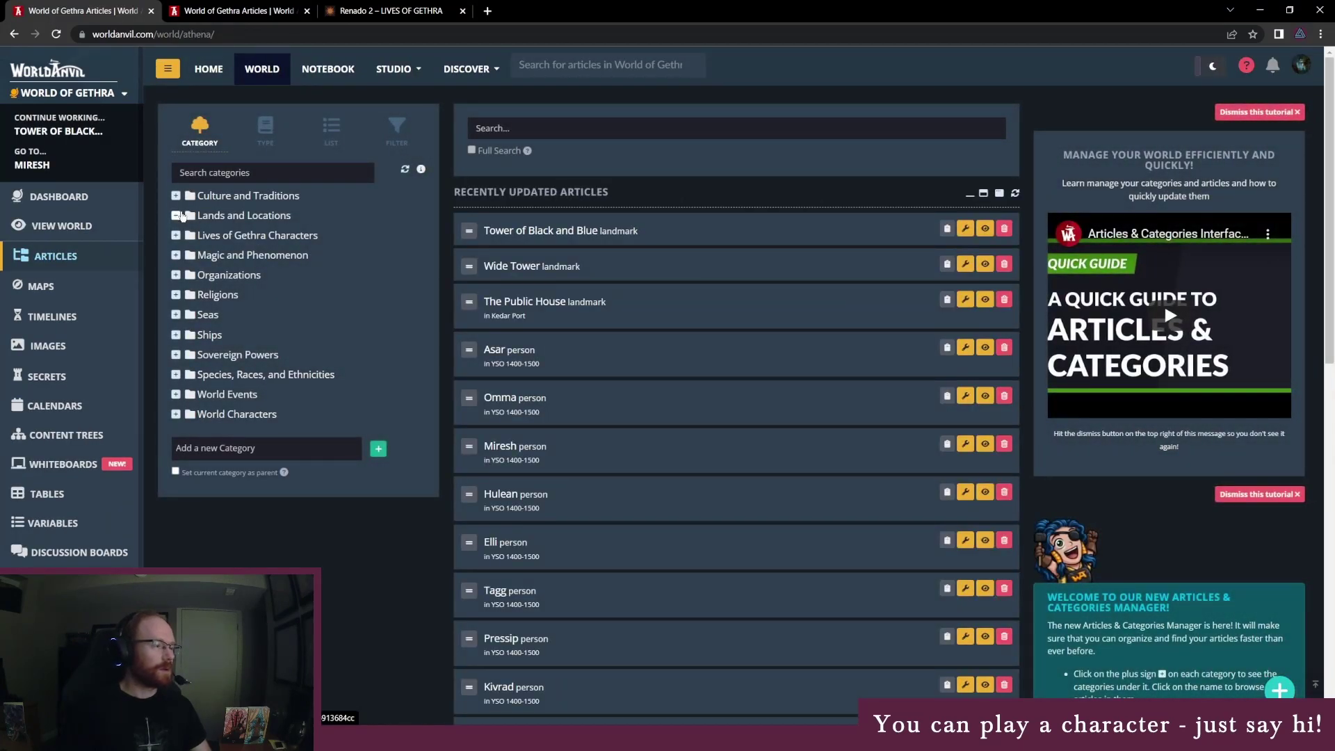
File Tower of Black and Blue and Wide Tower under Kedar Port; open Kedar Port in a new tab.
{"action": "left_click", "coordinate": [176, 216]}
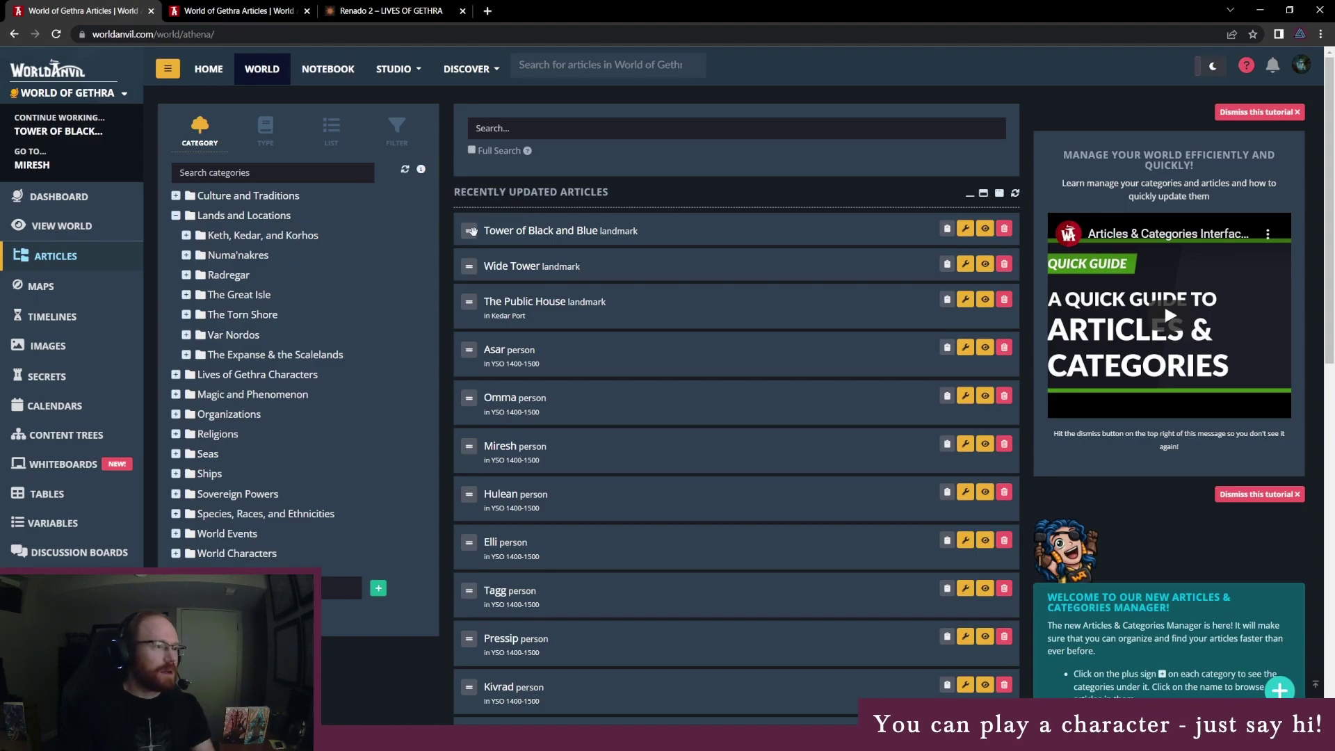
{"action": "left_click_drag", "start_coordinate": [471, 231], "coordinate": [293, 256]}
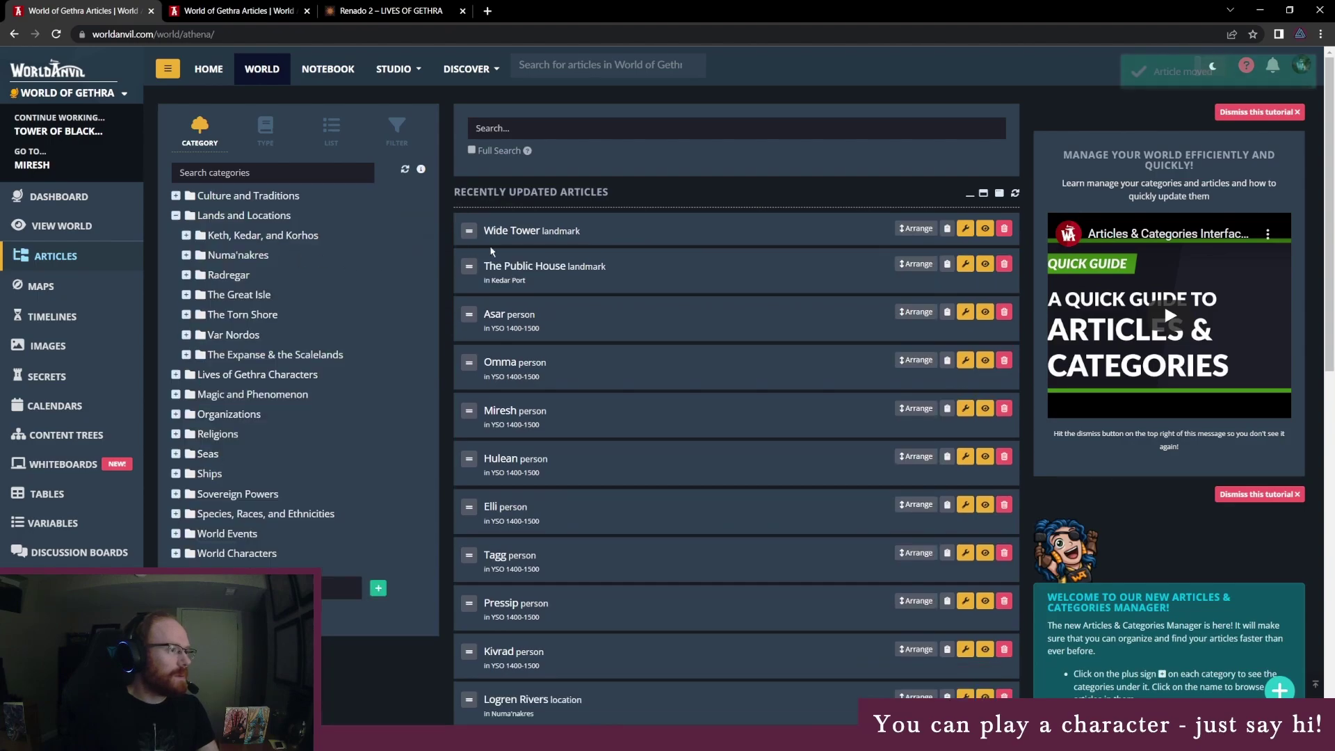
{"action": "left_click", "coordinate": [186, 235]}
{"action": "left_click_drag", "start_coordinate": [469, 230], "coordinate": [259, 281]}
{"action": "left_click", "coordinate": [234, 236]}
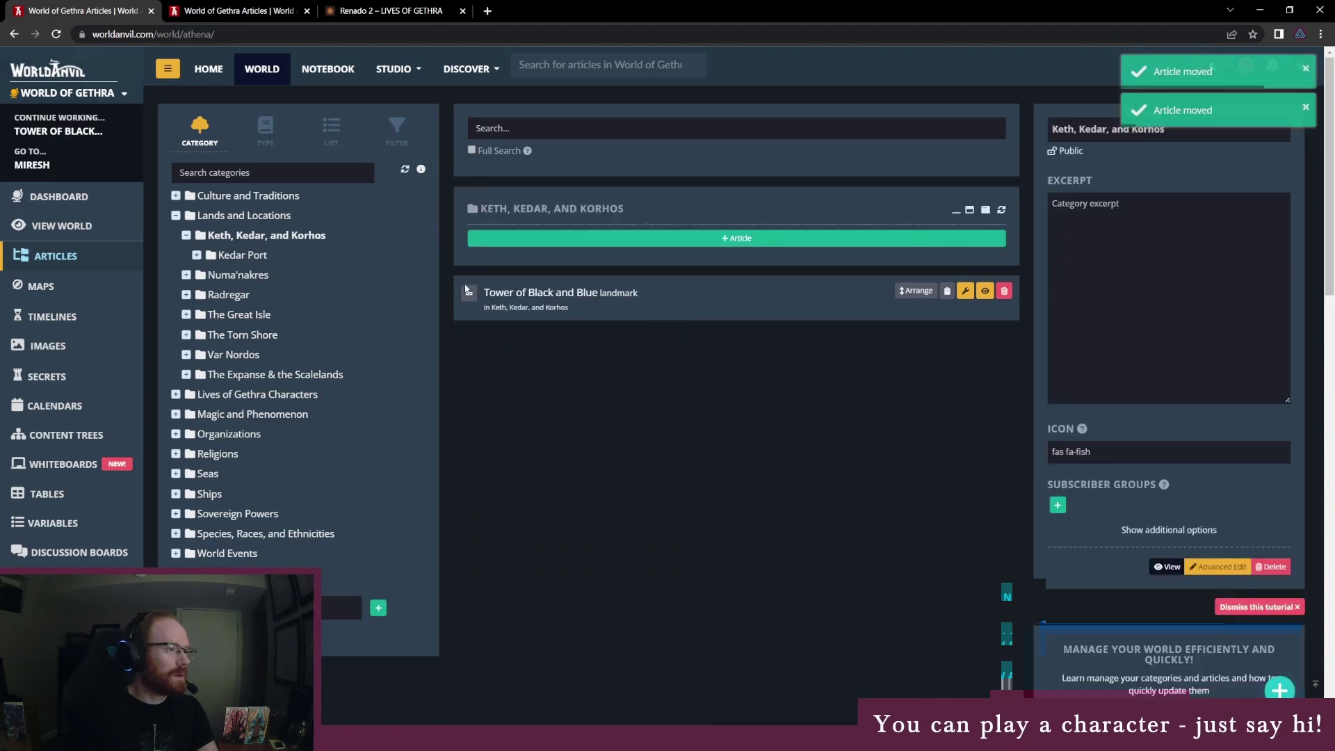
{"action": "left_click_drag", "start_coordinate": [466, 290], "coordinate": [268, 265]}
{"action": "left_click", "coordinate": [237, 257]}
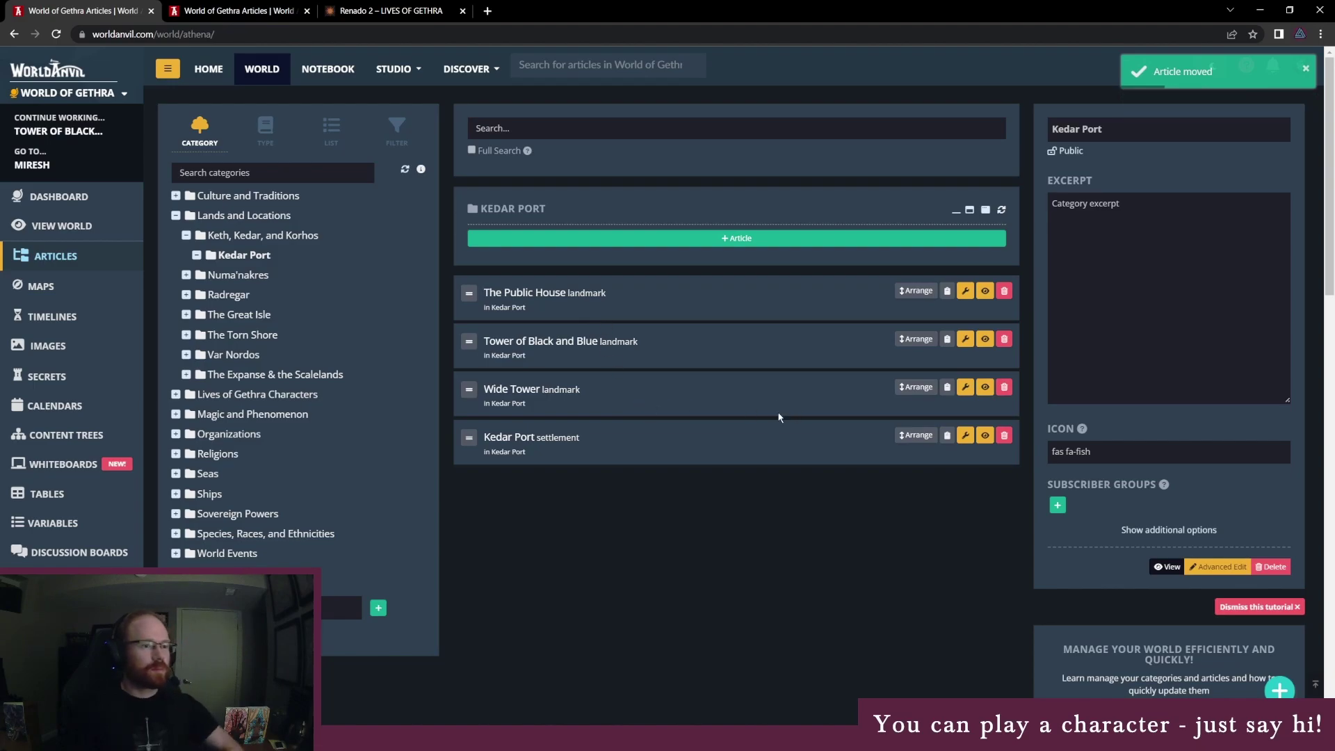
{"action": "right_click", "coordinate": [986, 438]}
{"action": "left_click", "coordinate": [1029, 449]}
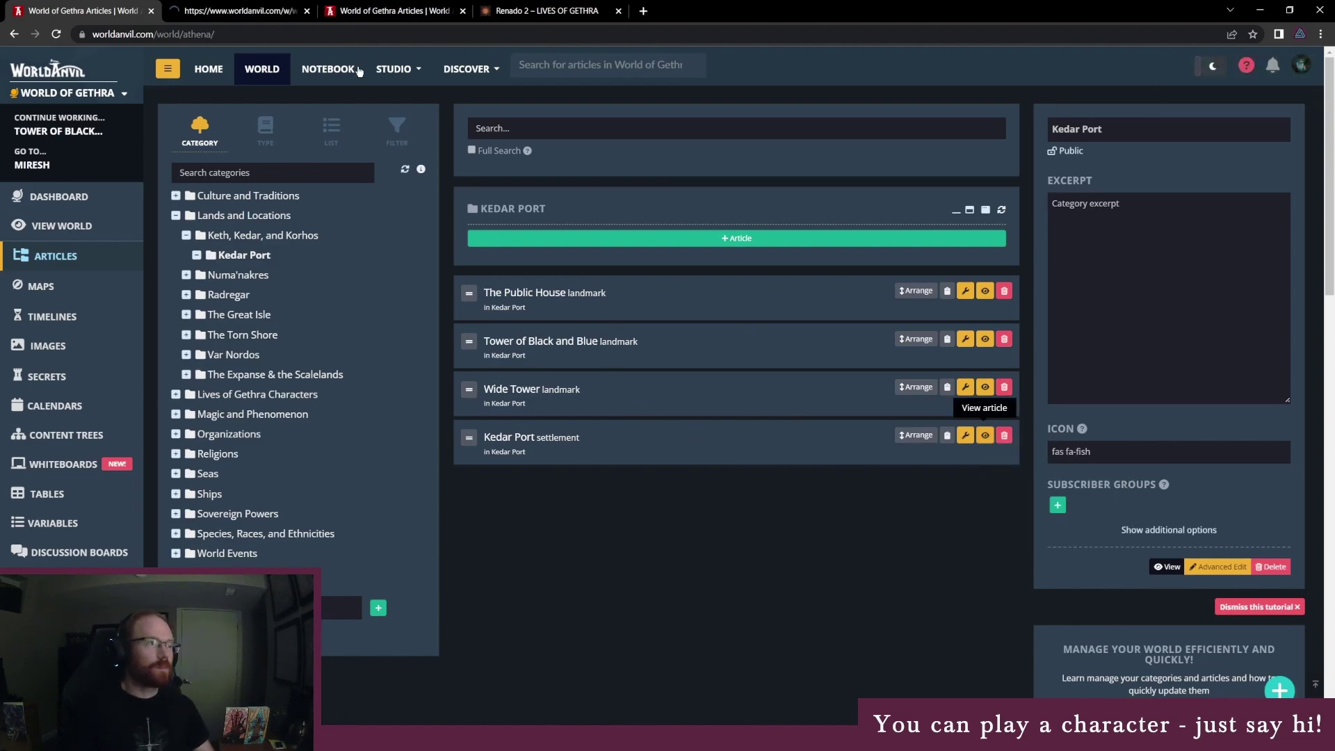
Open Kedar Port for editing and delete the old [url] King Asharo link.
{"action": "key", "text": "ctrl+Tab"}
{"action": "left_click", "coordinate": [810, 65]}
{"action": "left_click", "coordinate": [425, 11]}
{"action": "left_click", "coordinate": [463, 11]}
{"action": "left_click", "coordinate": [237, 11]}
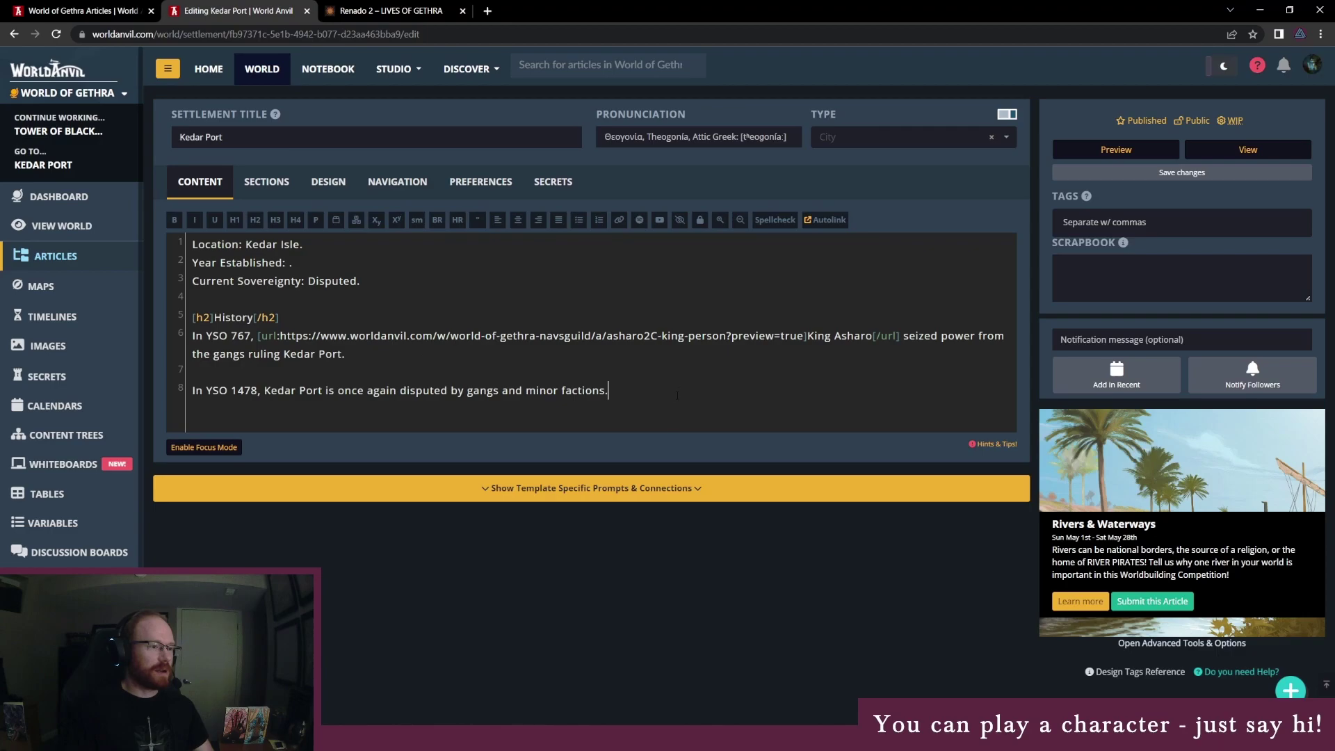
{"action": "key", "text": "Return"}
{"action": "key", "text": "Return"}
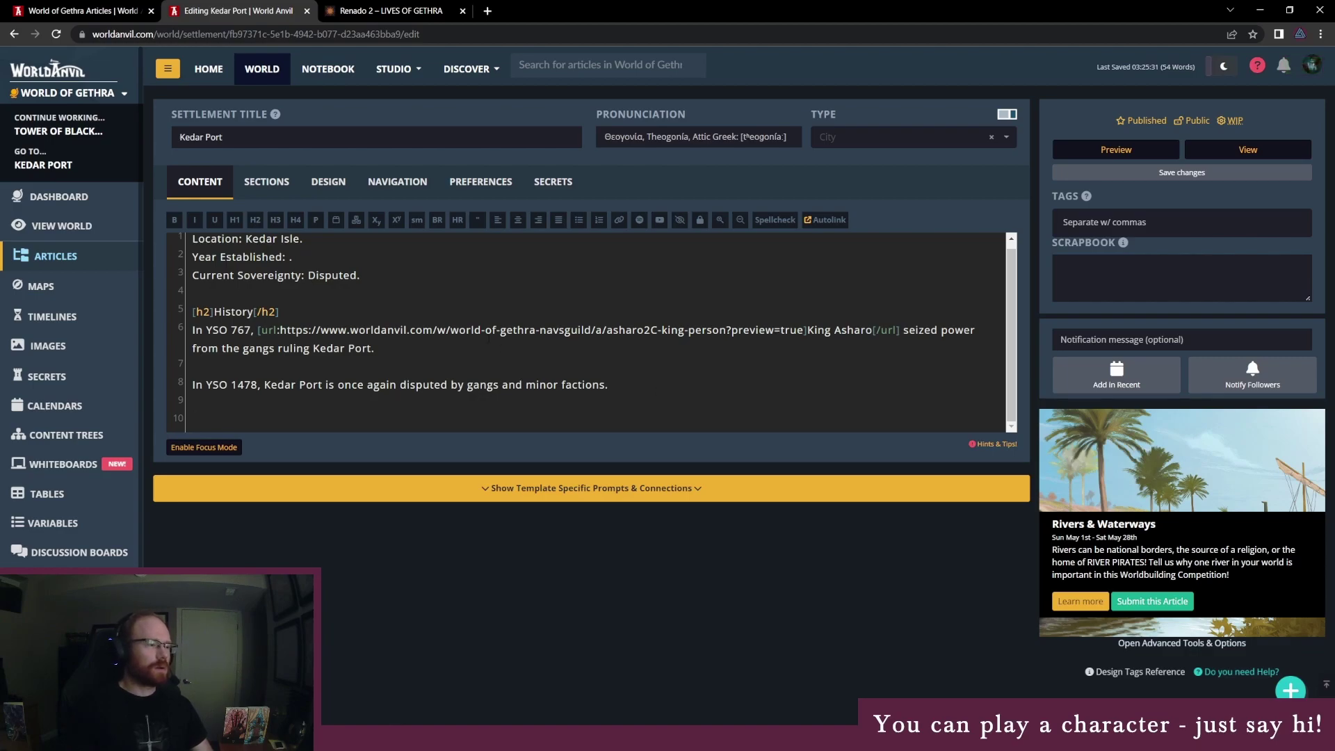
{"action": "left_click_drag", "start_coordinate": [257, 329], "coordinate": [899, 330]}
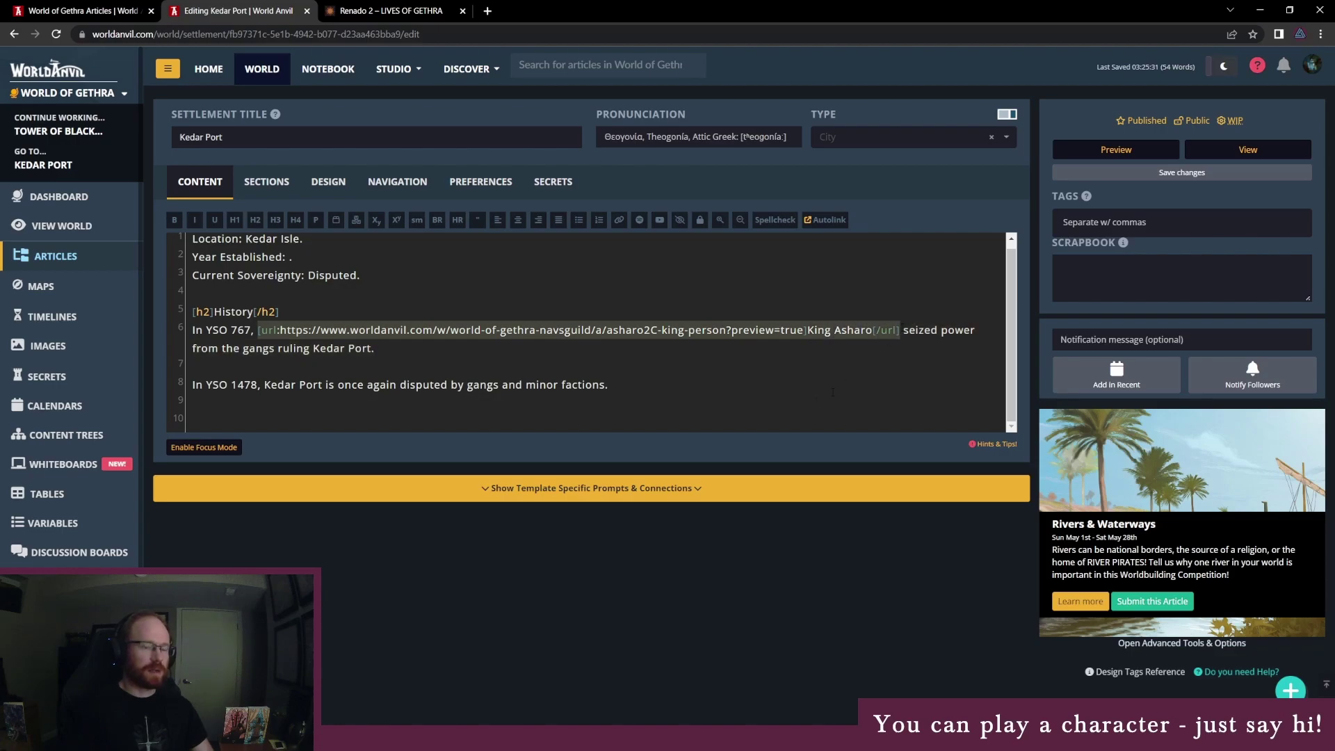
{"action": "key", "text": "BackSpace"}
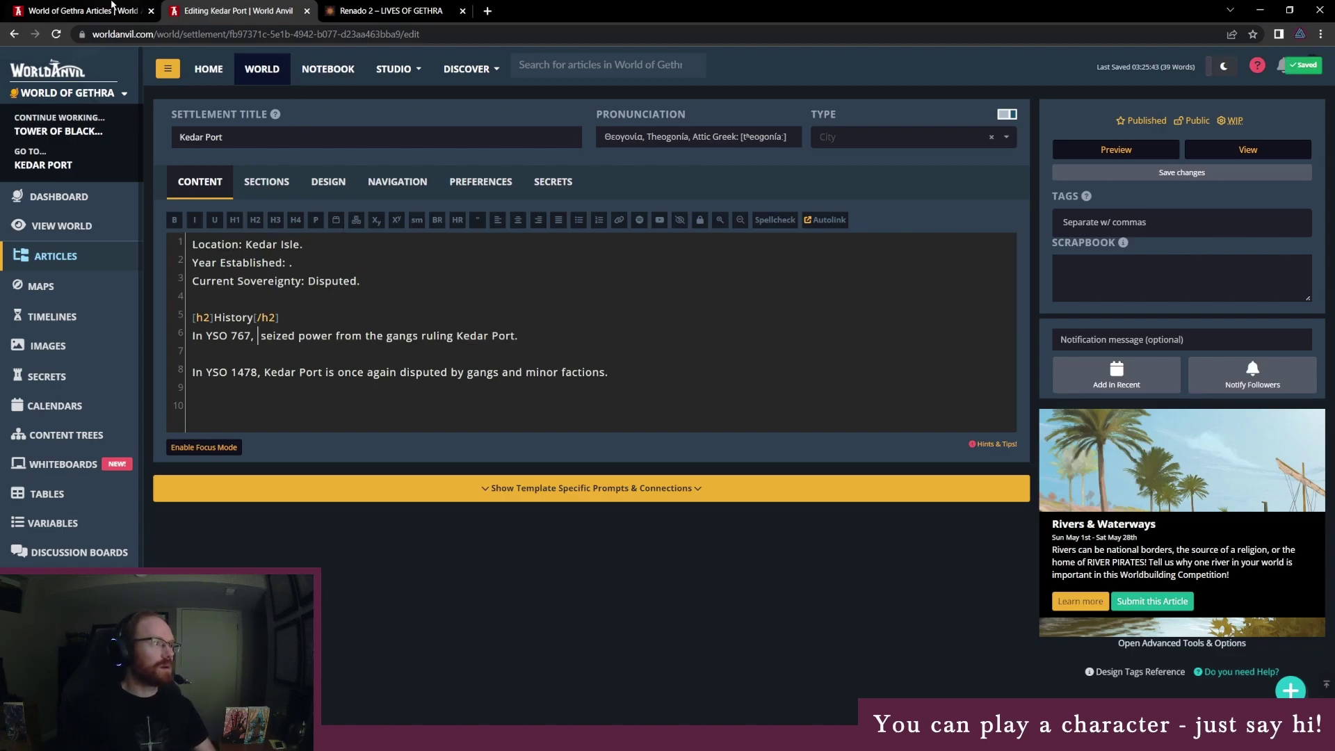
Paste the Asharo mention found by searching 'asharo' into the history line, trimming ', King'.
{"action": "left_click", "coordinate": [108, 7]}
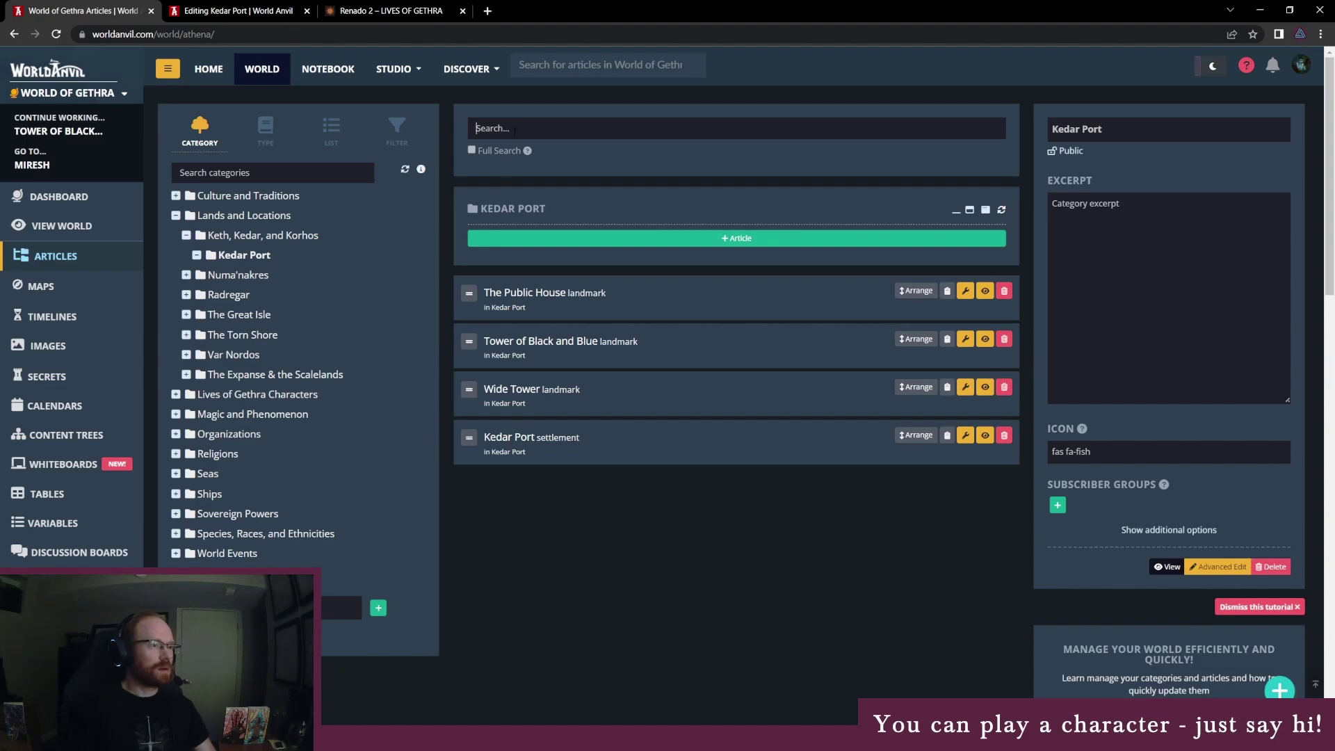
{"action": "left_click", "coordinate": [489, 129]}
{"action": "type", "text": "asharo"}
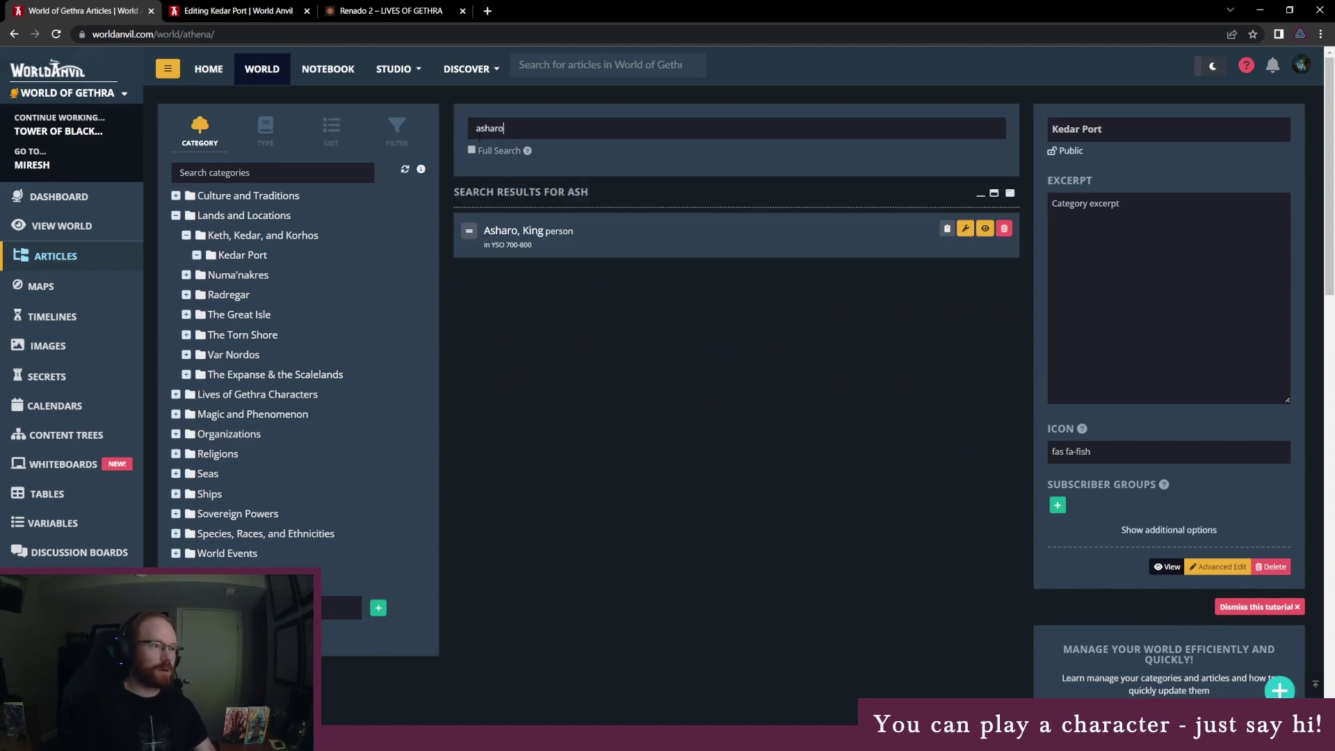
{"action": "left_click", "coordinate": [953, 230]}
{"action": "key", "text": "ctrl+Tab"}
{"action": "key", "text": "ctrl+v"}
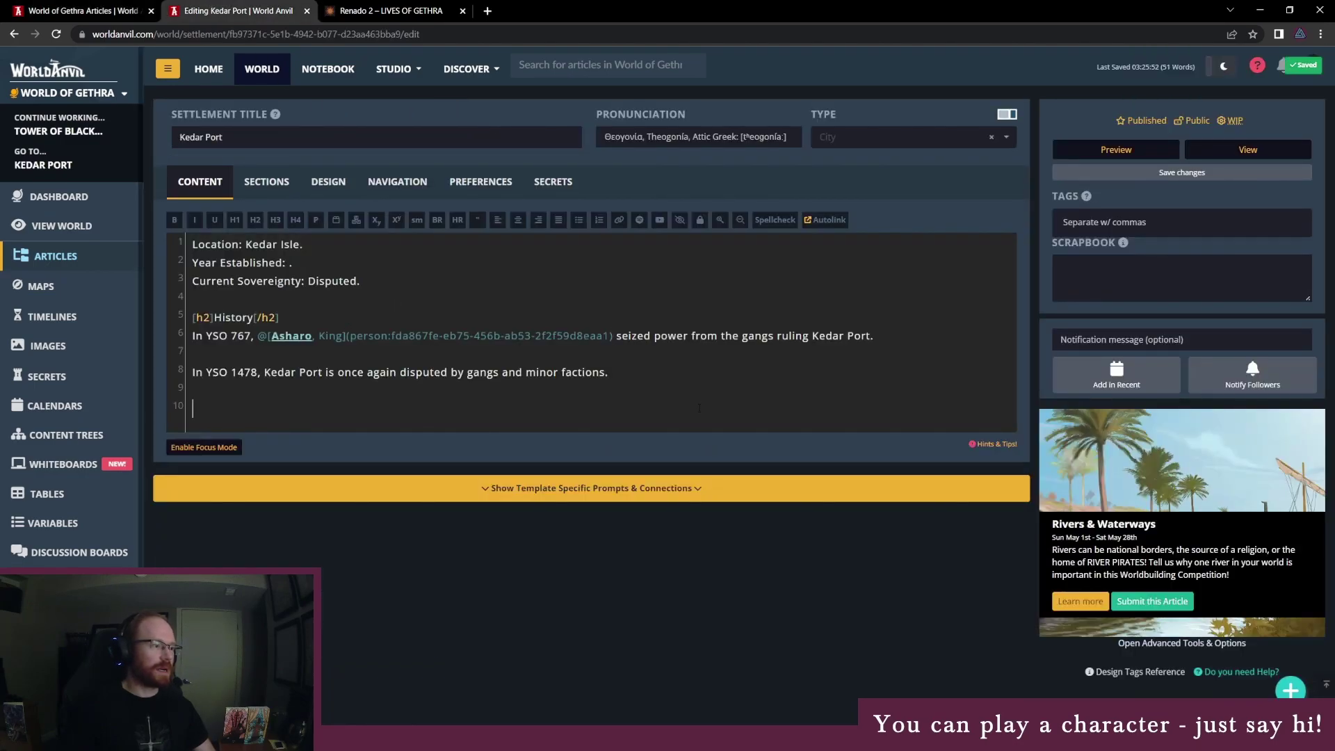
{"action": "left_click", "coordinate": [607, 413]}
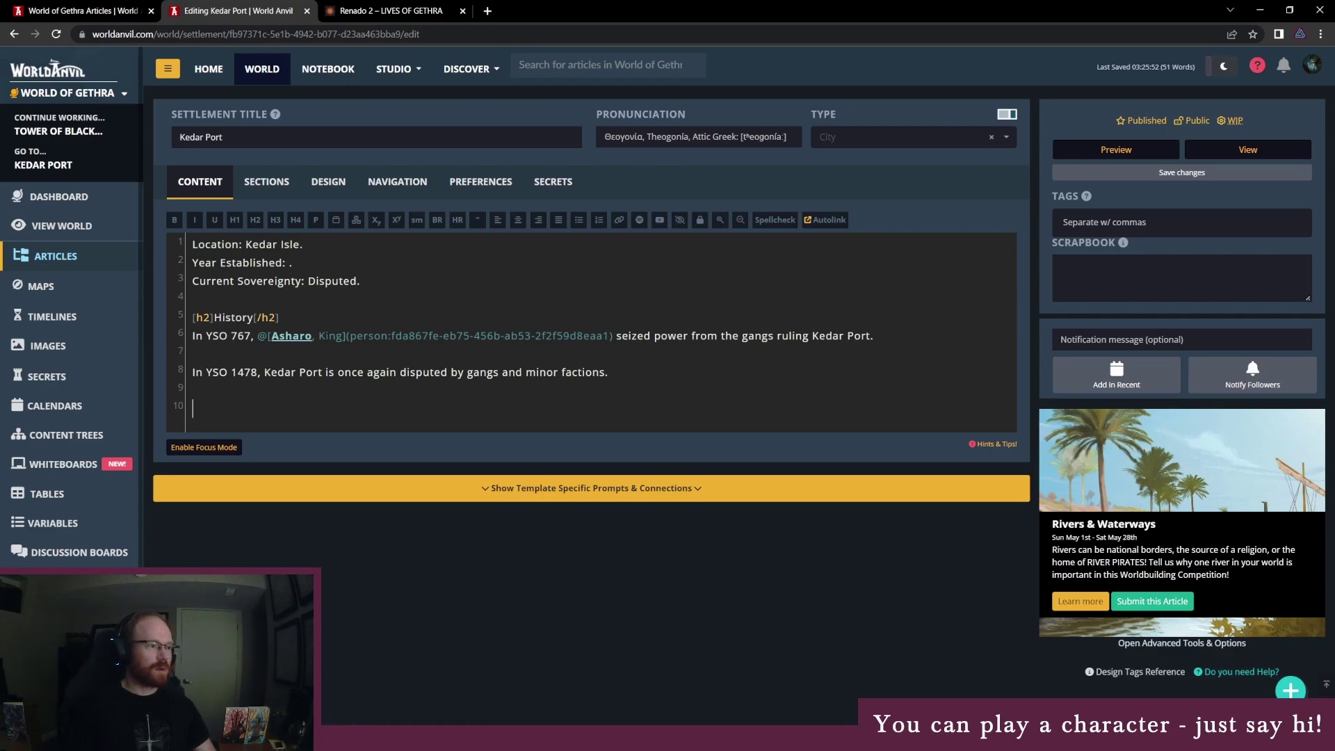
{"action": "left_click", "coordinate": [342, 336]}
{"action": "key", "text": "BackSpace"}
{"action": "key", "text": "BackSpace"}
{"action": "key", "text": "BackSpace"}
{"action": "key", "text": "BackSpace"}
{"action": "key", "text": "BackSpace"}
{"action": "key", "text": "BackSpace"}
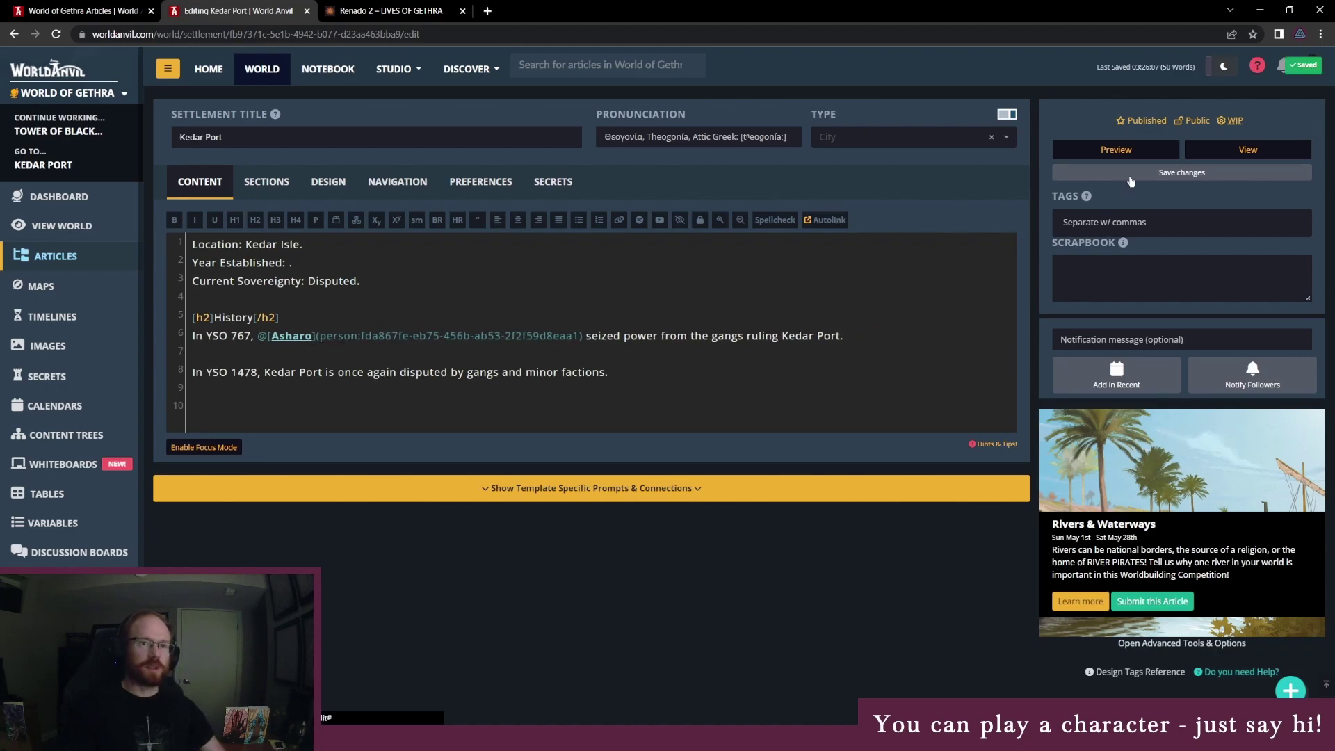
Preview the published Kedar Port article and test the Asharo link.
{"action": "right_click", "coordinate": [1191, 150]}
{"action": "left_click", "coordinate": [1242, 160]}
{"action": "left_click", "coordinate": [396, 11]}
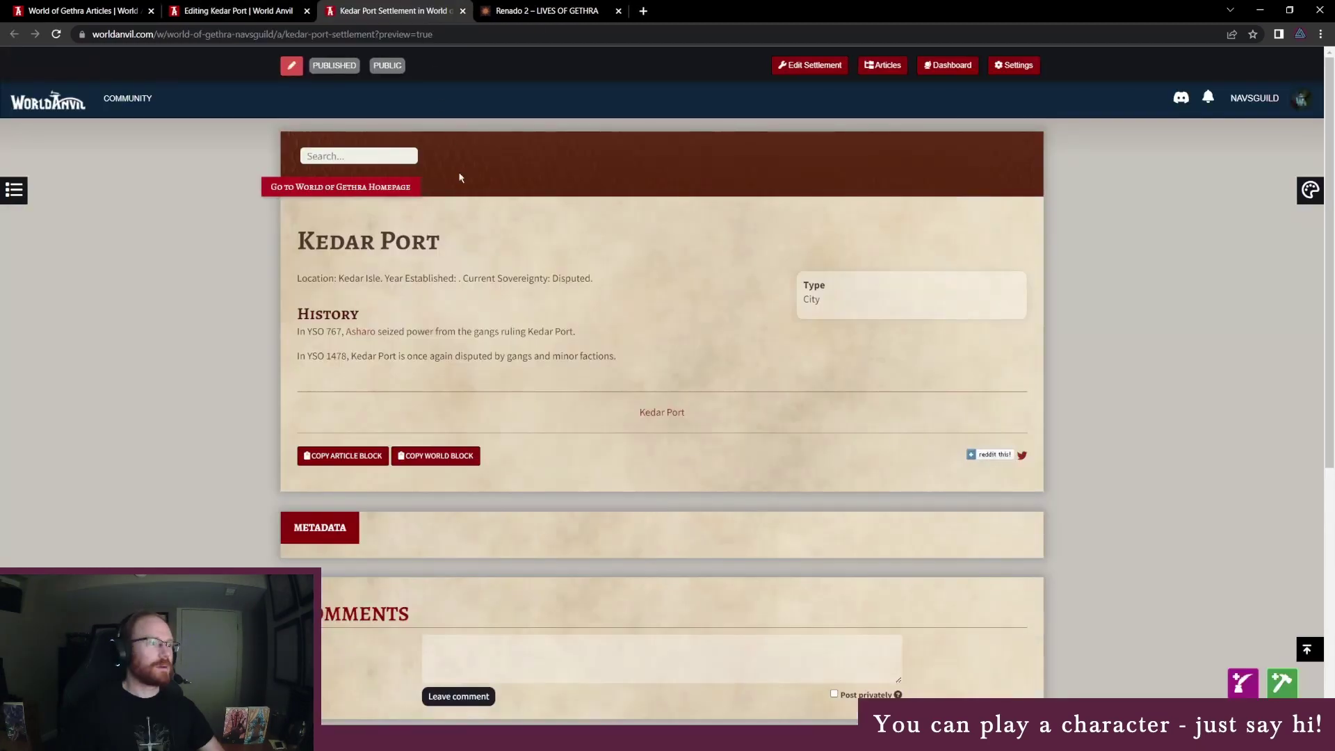
{"action": "left_click", "coordinate": [361, 332]}
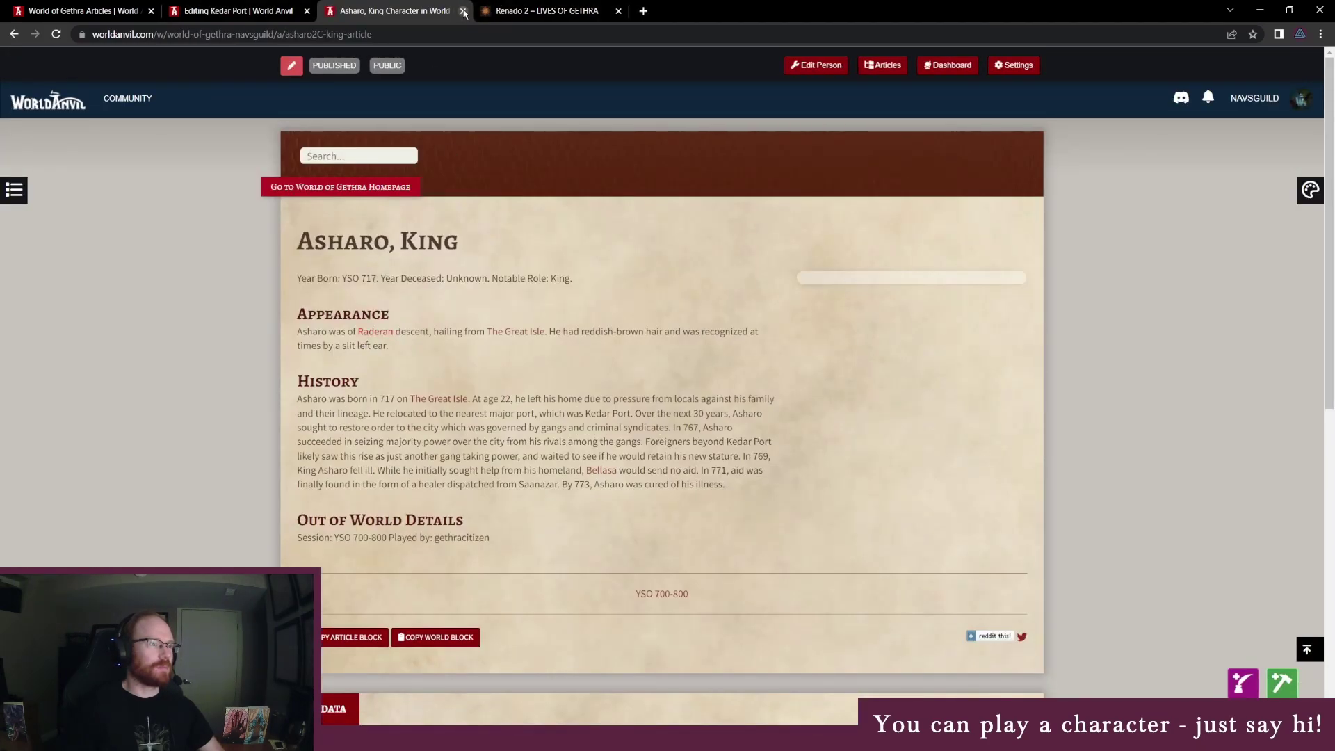
{"action": "key", "text": "ctrl+w"}
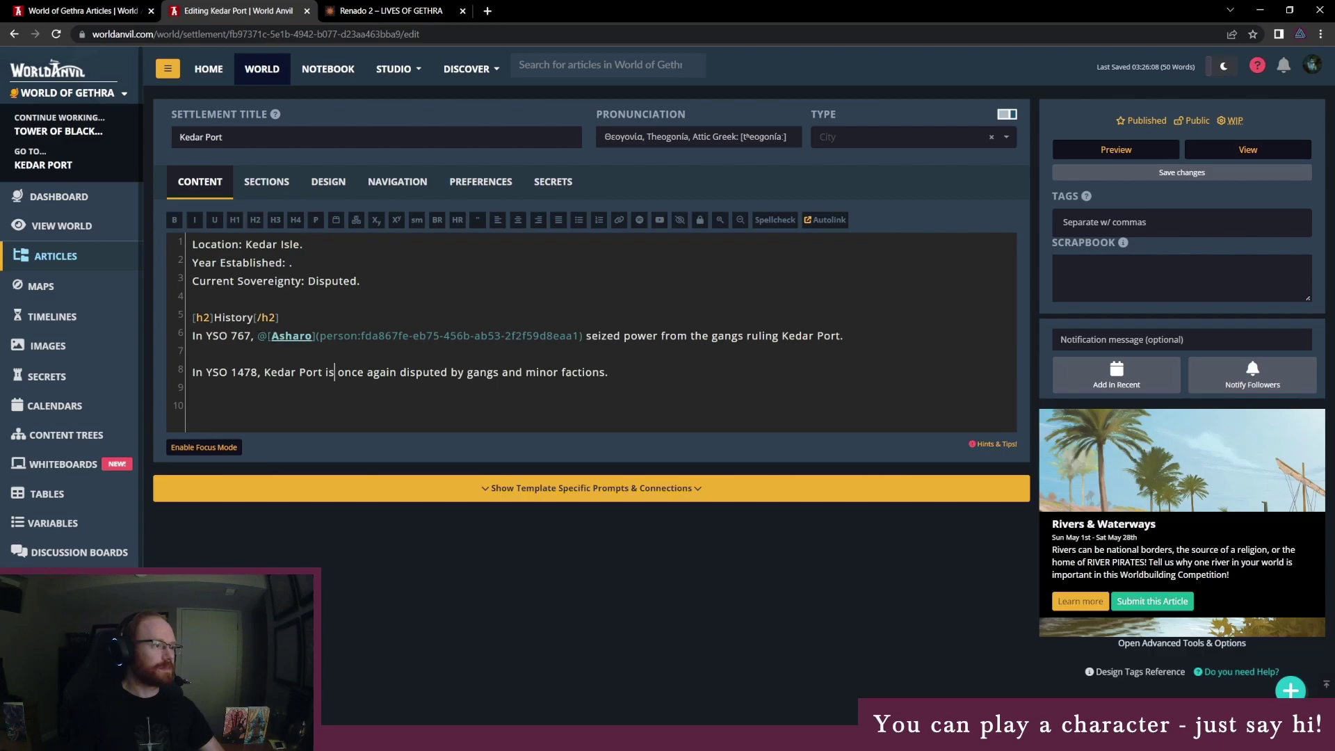
Type 'King' before the mention, add an H2 'Notable Locations' heading, and link The Public House.
{"action": "type", "text": "King "}
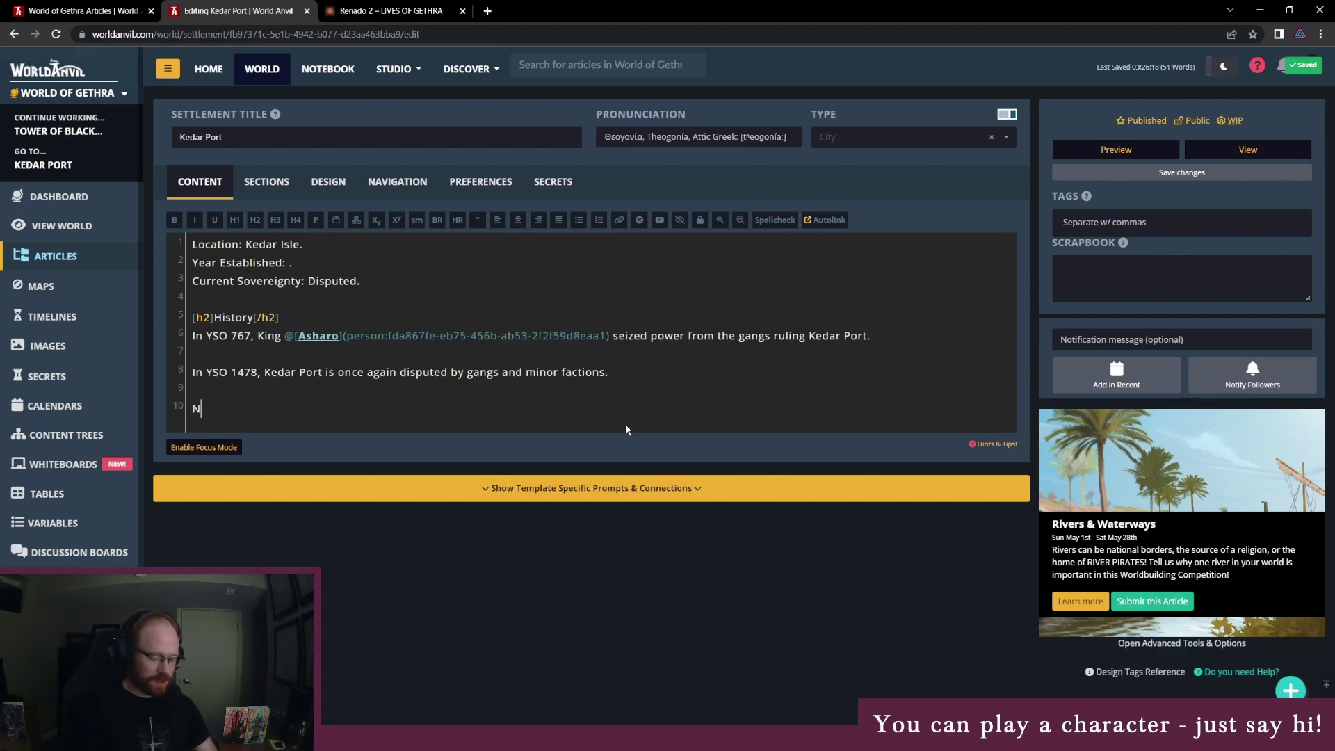
{"action": "type", "text": "le Locations"}
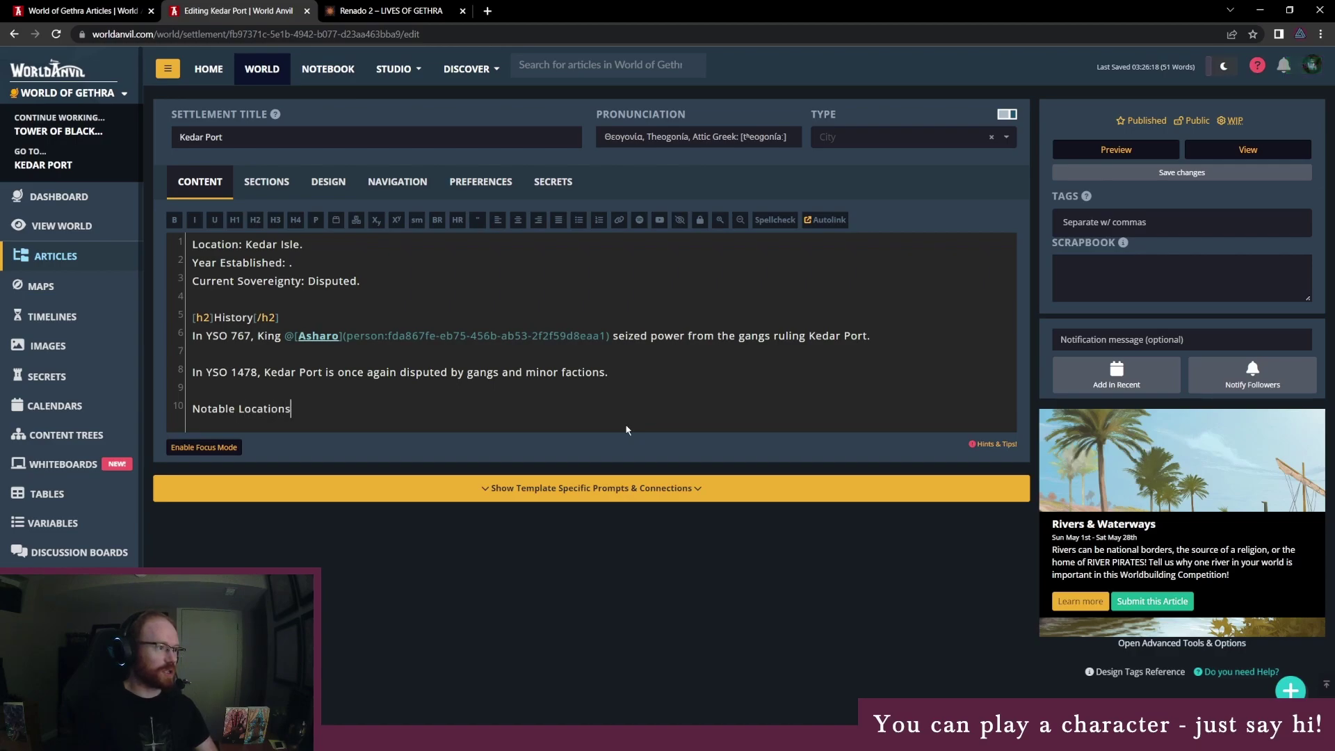
{"action": "key", "text": "shift+Home"}
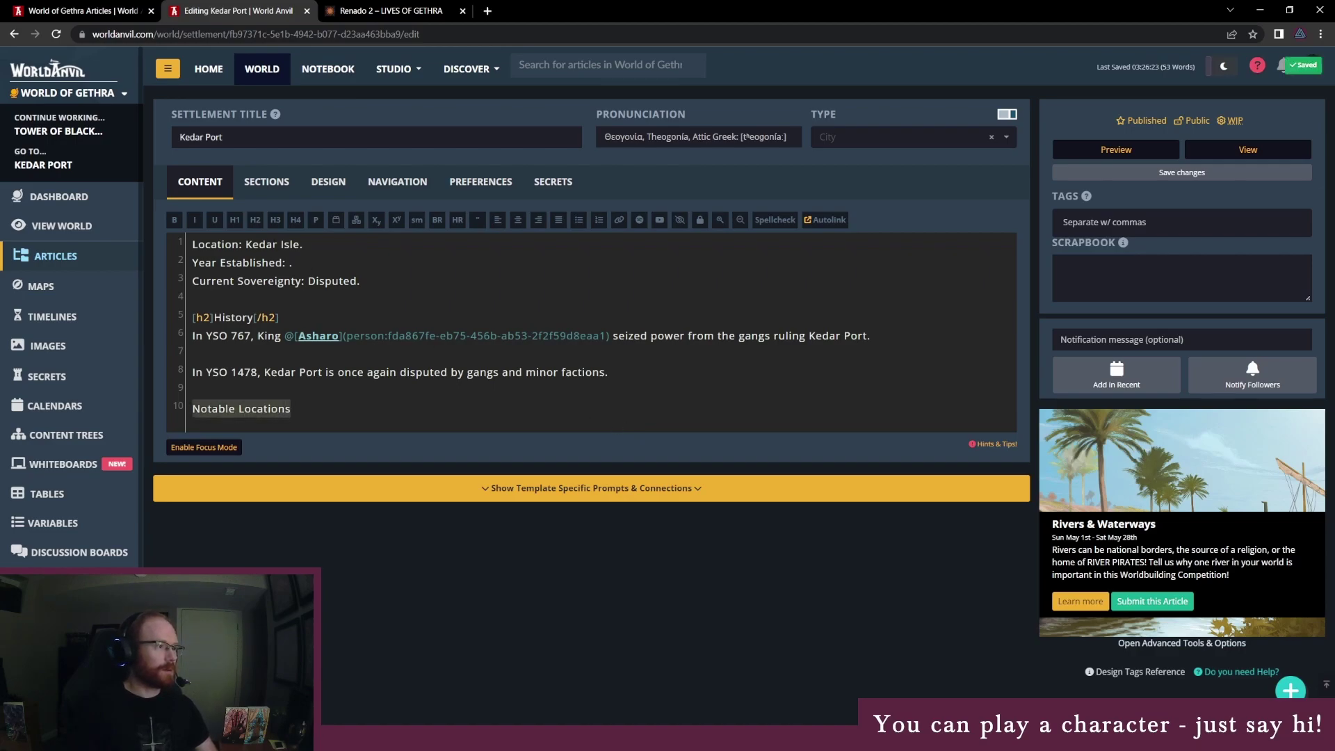
{"action": "left_click", "coordinate": [255, 220]}
{"action": "left_click", "coordinate": [104, 10]}
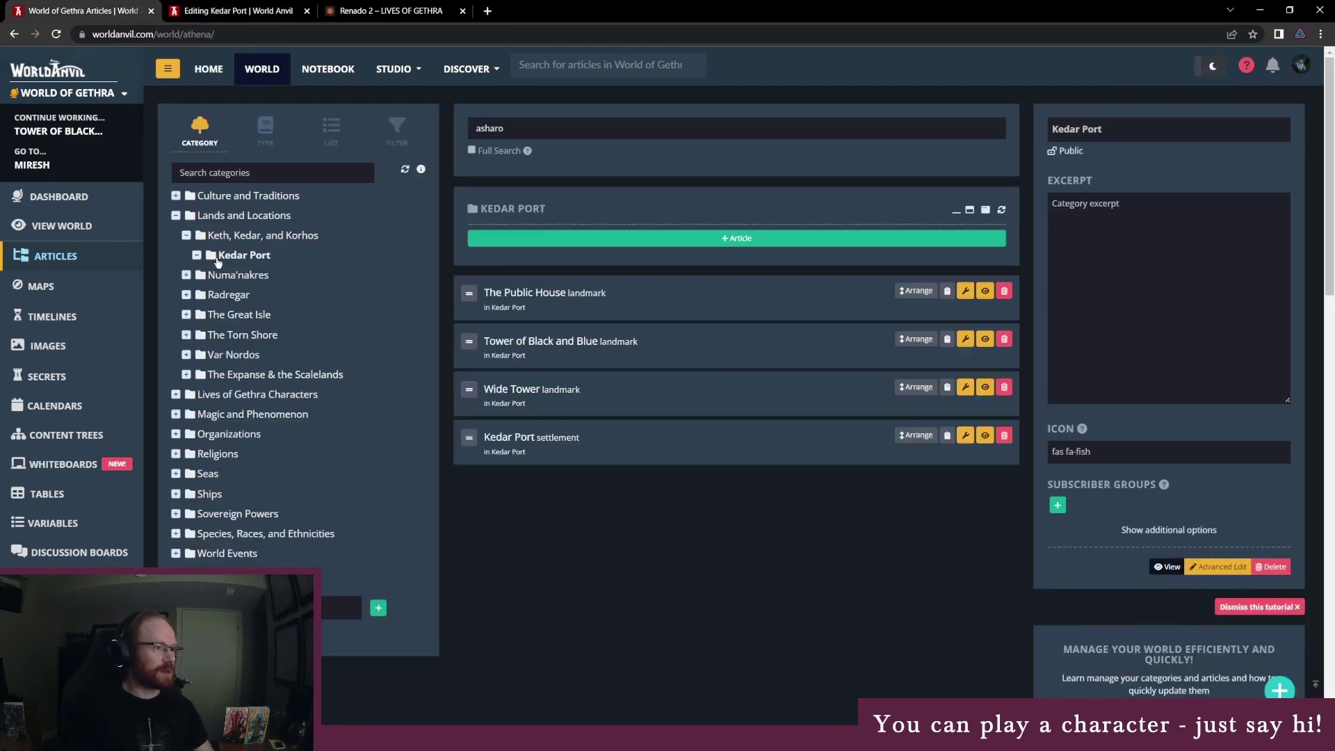
{"action": "left_click", "coordinate": [948, 291]}
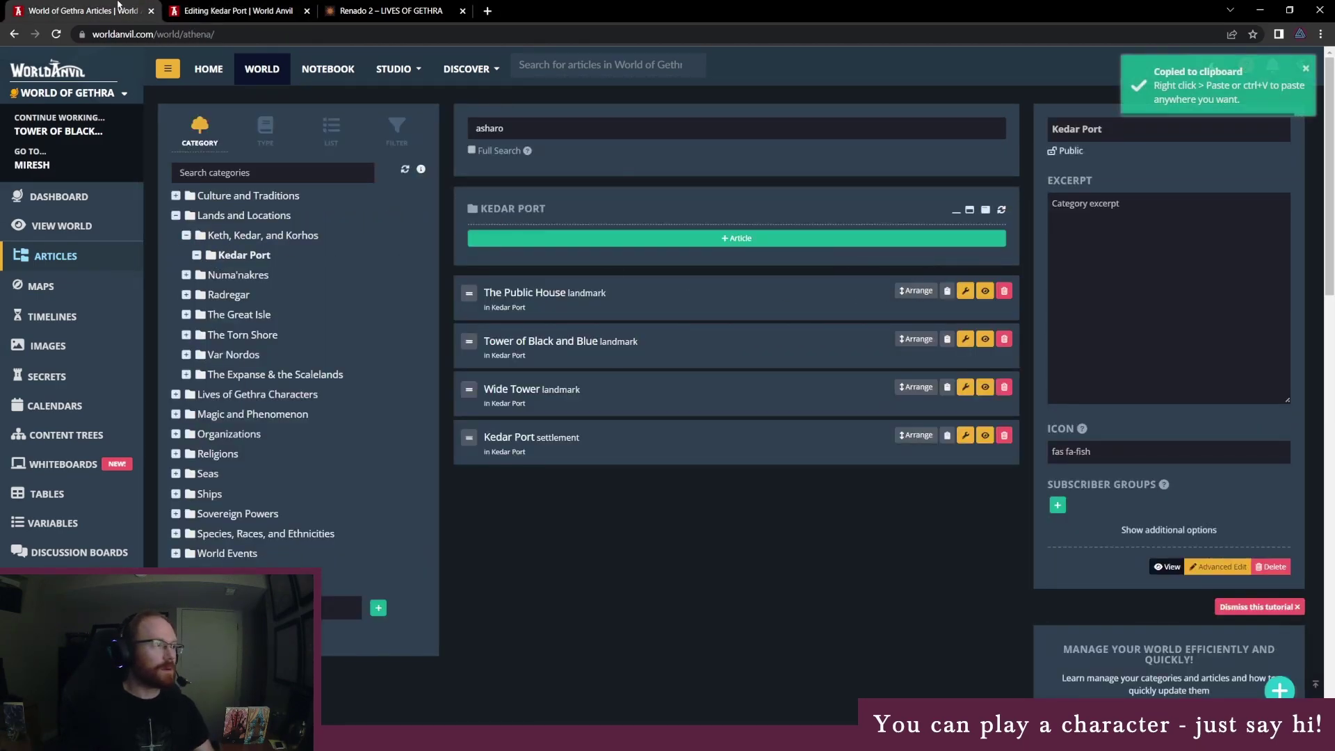
{"action": "left_click", "coordinate": [208, 8]}
{"action": "key", "text": "ctrl+v"}
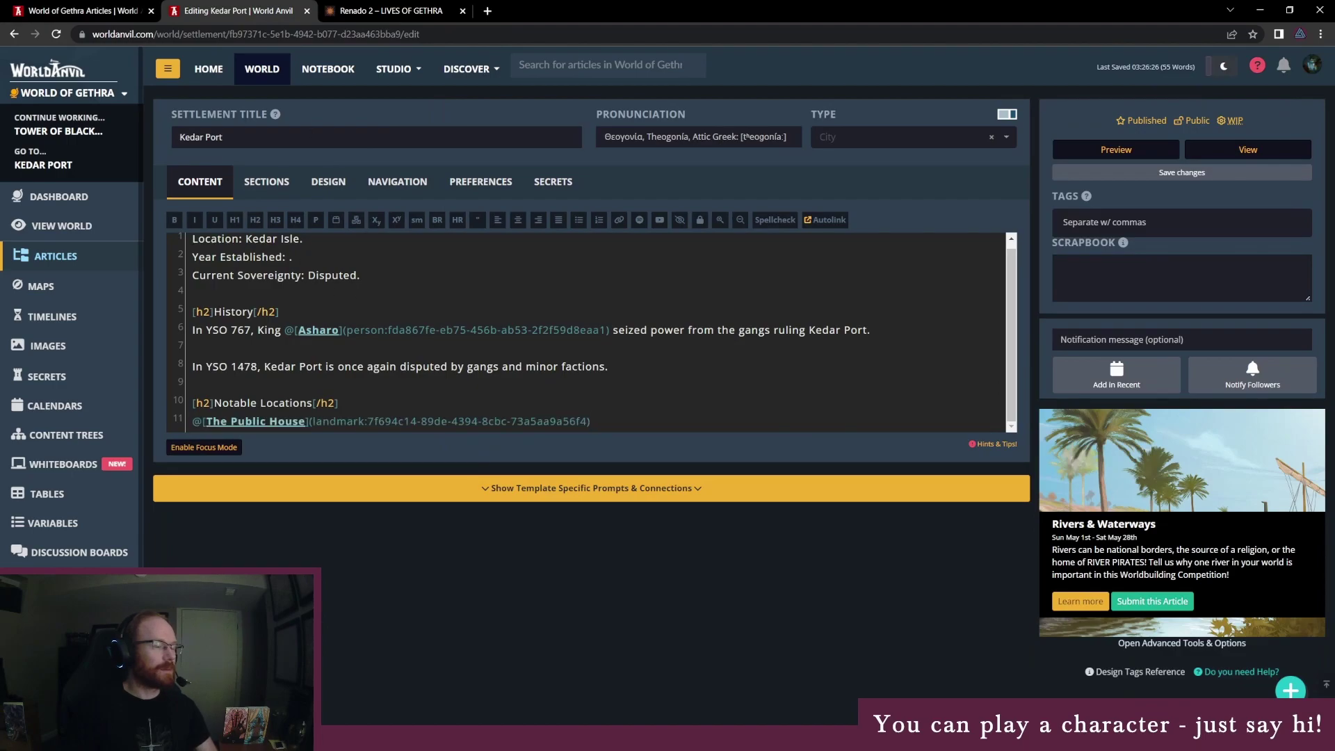
List Tower of Black and Blue and Wide Tower mentions under Notable Locations.
{"action": "key", "text": "ctrl+shift+Tab"}
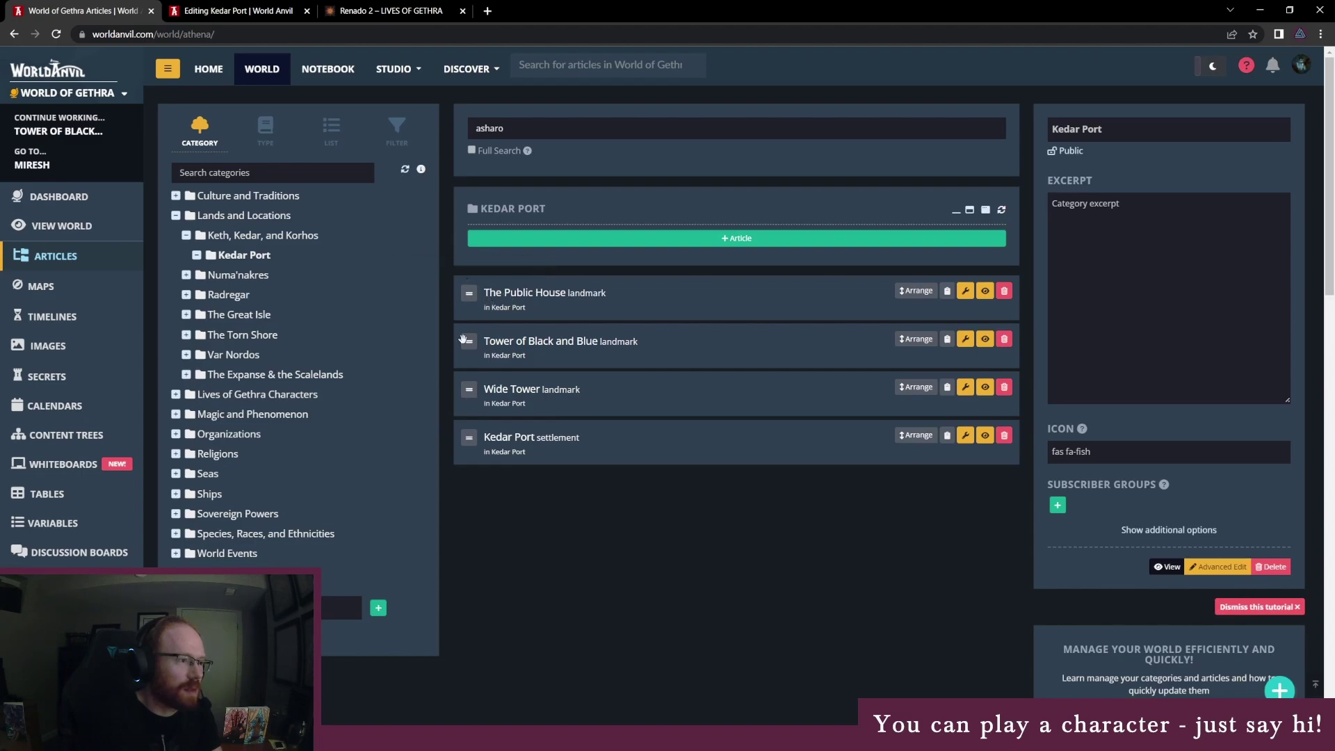
{"action": "left_click", "coordinate": [948, 341]}
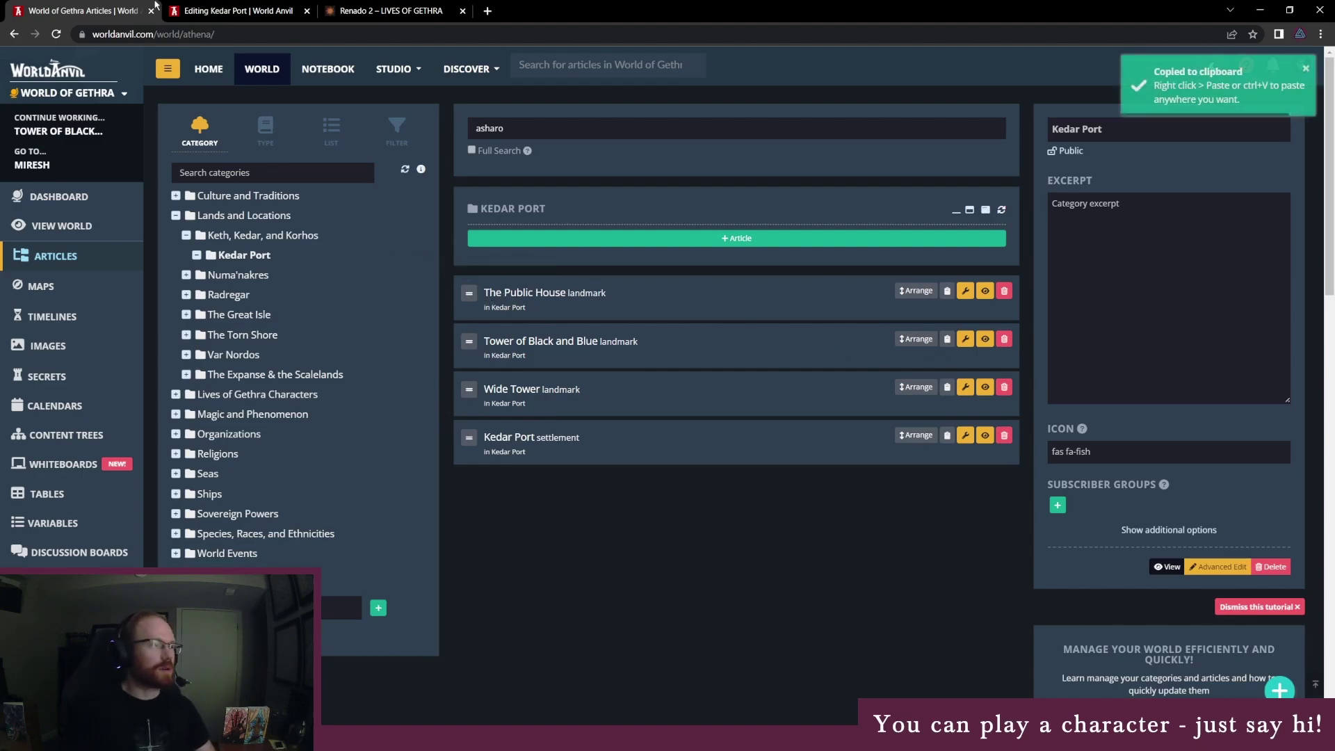
{"action": "left_click", "coordinate": [230, 10]}
{"action": "key", "text": "ctrl+v"}
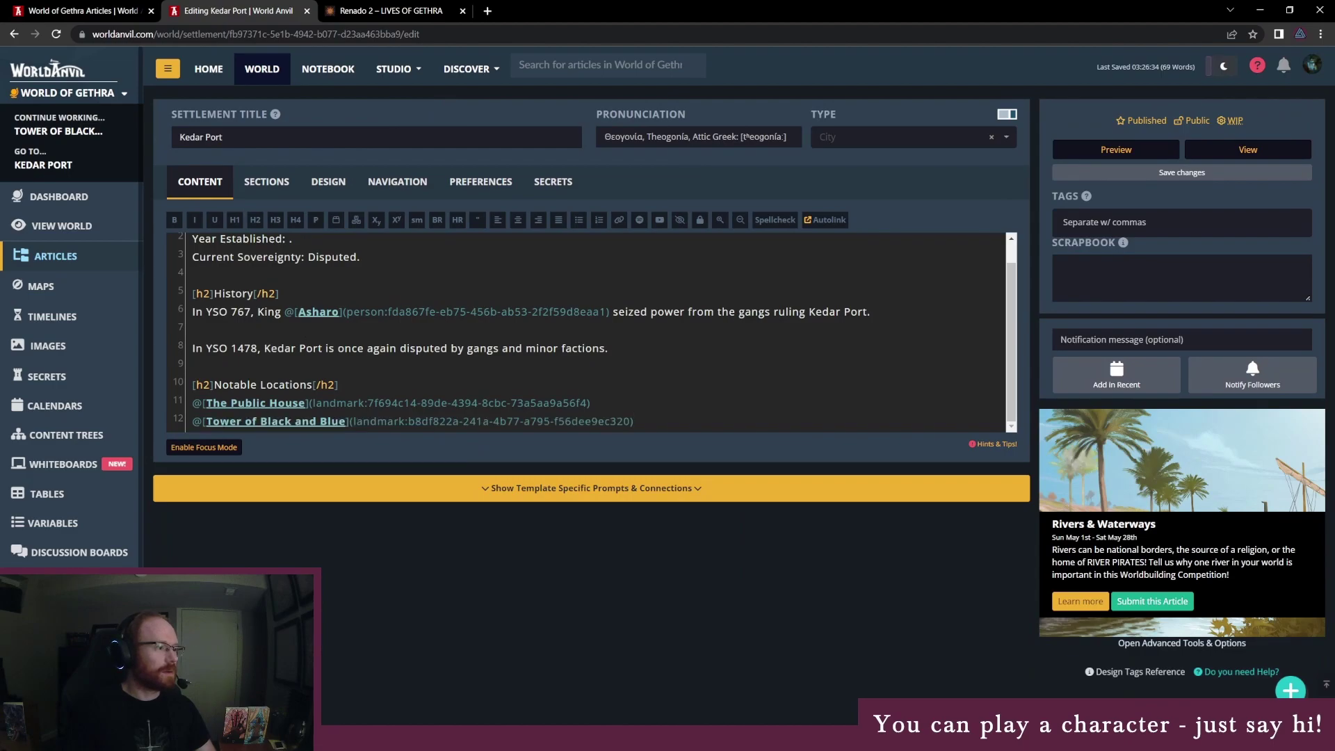
{"action": "key", "text": "ctrl+shift+Tab"}
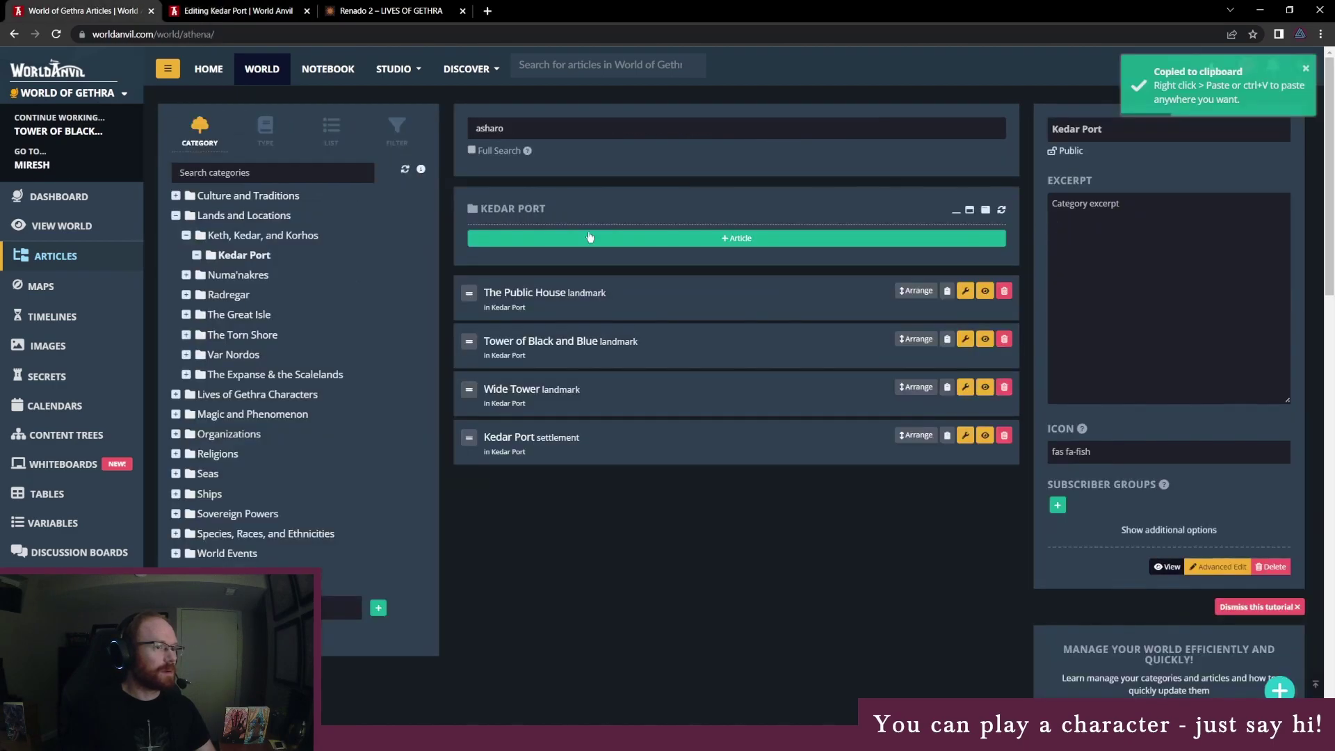
{"action": "left_click", "coordinate": [947, 387]}
{"action": "key", "text": "ctrl+Tab"}
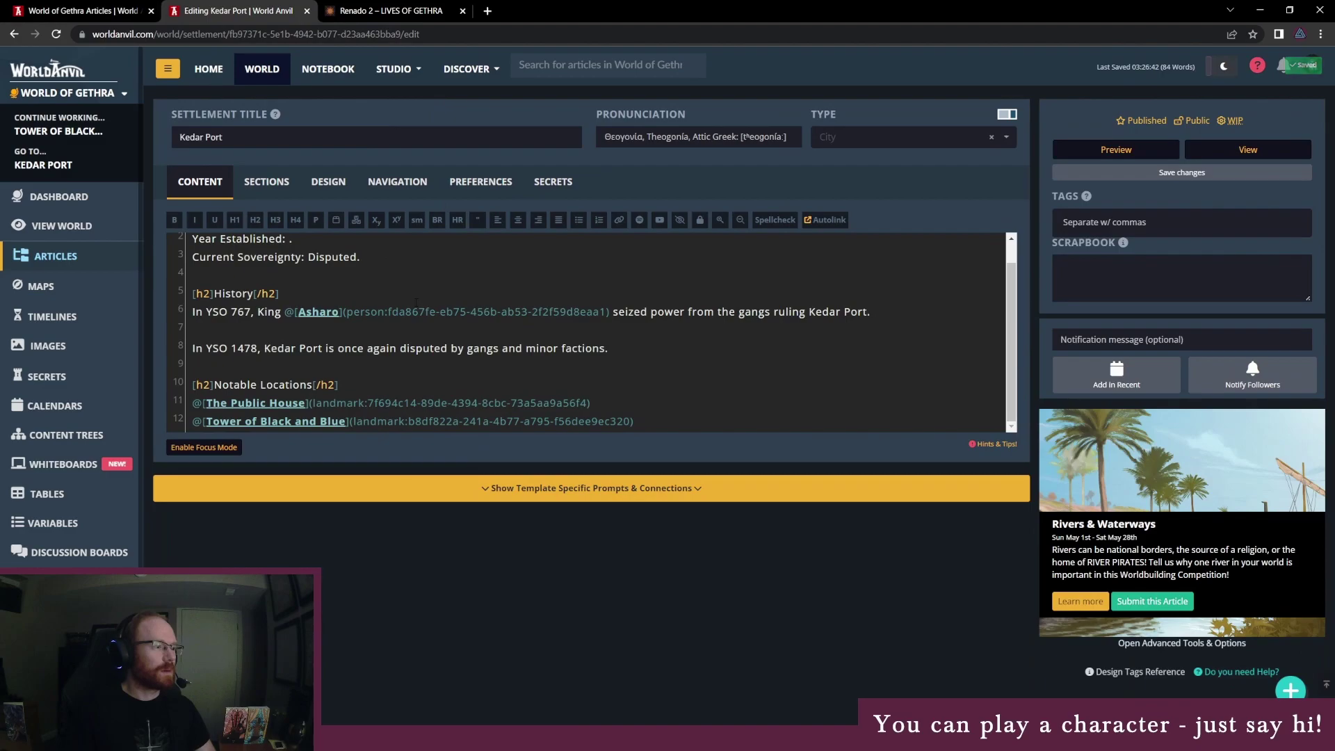
{"action": "key", "text": "Return"}
{"action": "key", "text": "ctrl+v"}
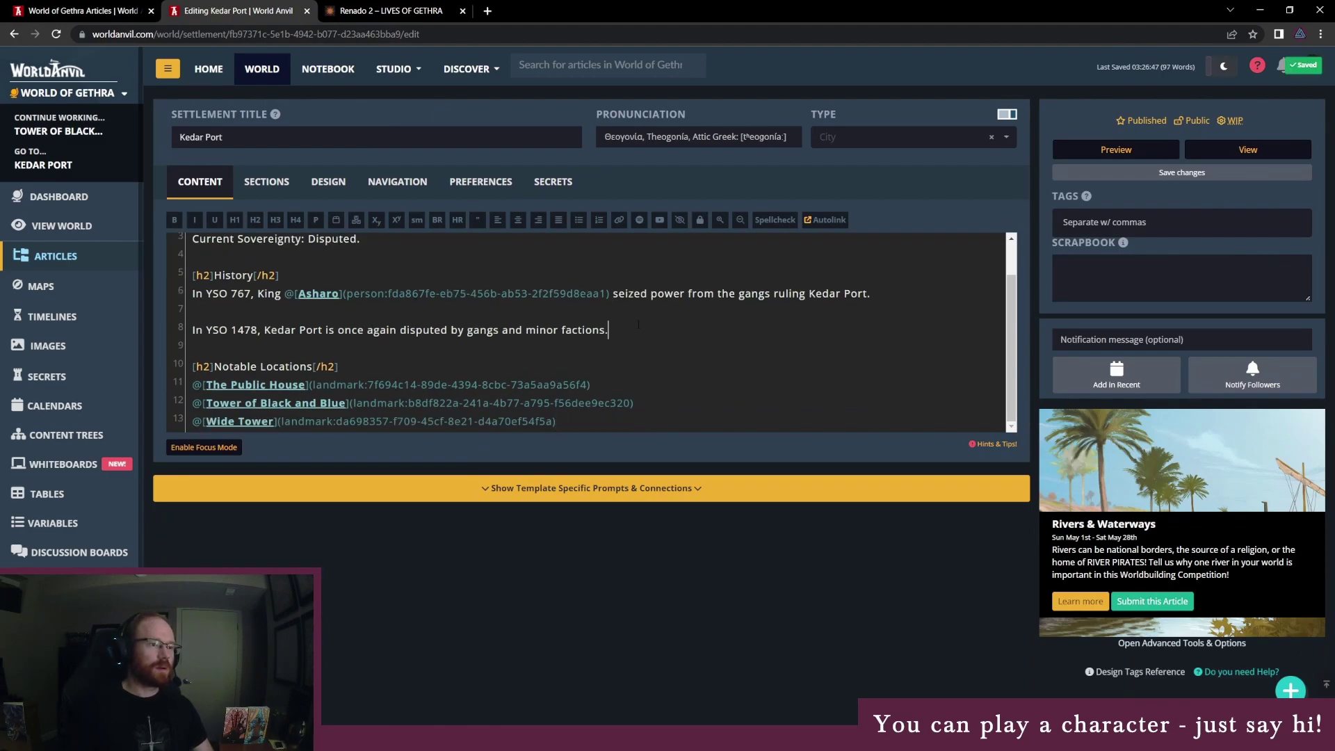
Add an H2 'Notable Organizations' heading with an empty line beneath it.
{"action": "key", "text": "Return"}
{"action": "key", "text": "Return"}
{"action": "type", "text": "Notable Organizations"}
{"action": "key", "text": "shift+Home"}
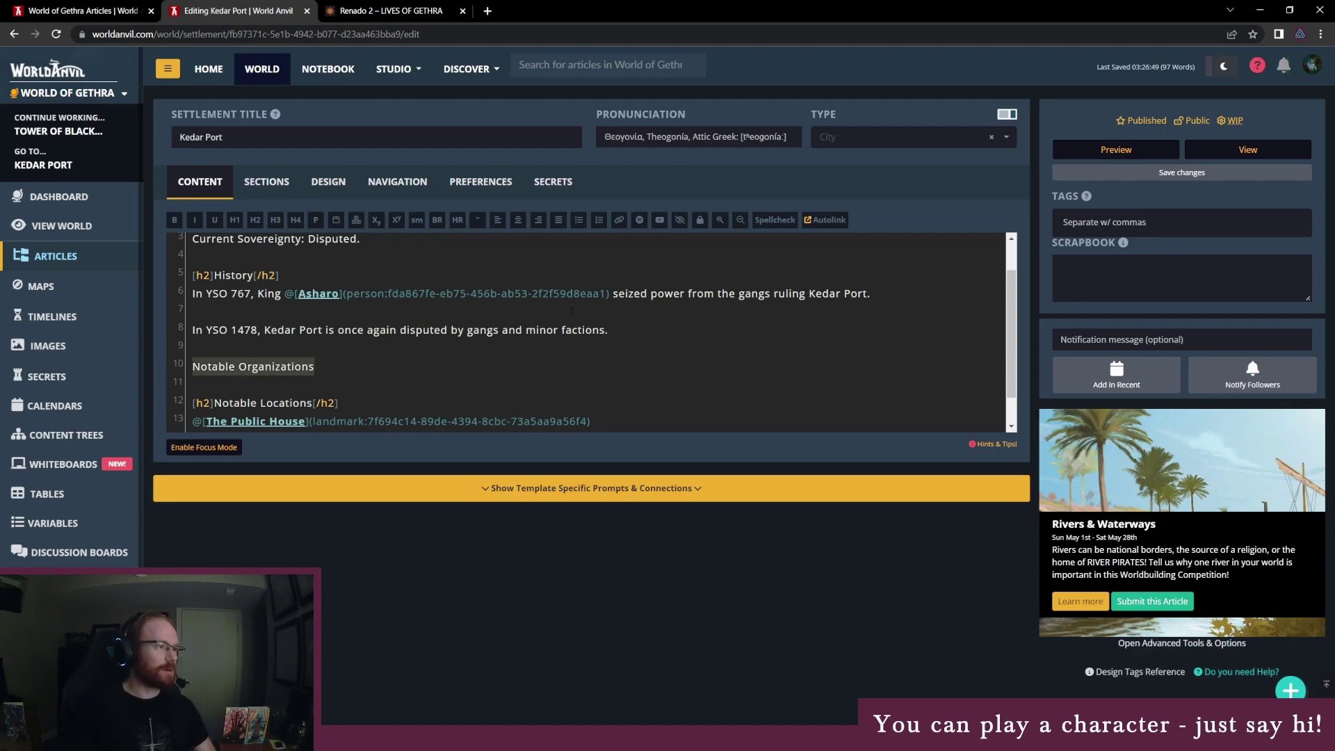
{"action": "left_click", "coordinate": [255, 219]}
{"action": "scroll", "coordinate": [444, 375], "scroll_direction": "down", "scroll_amount": 1}
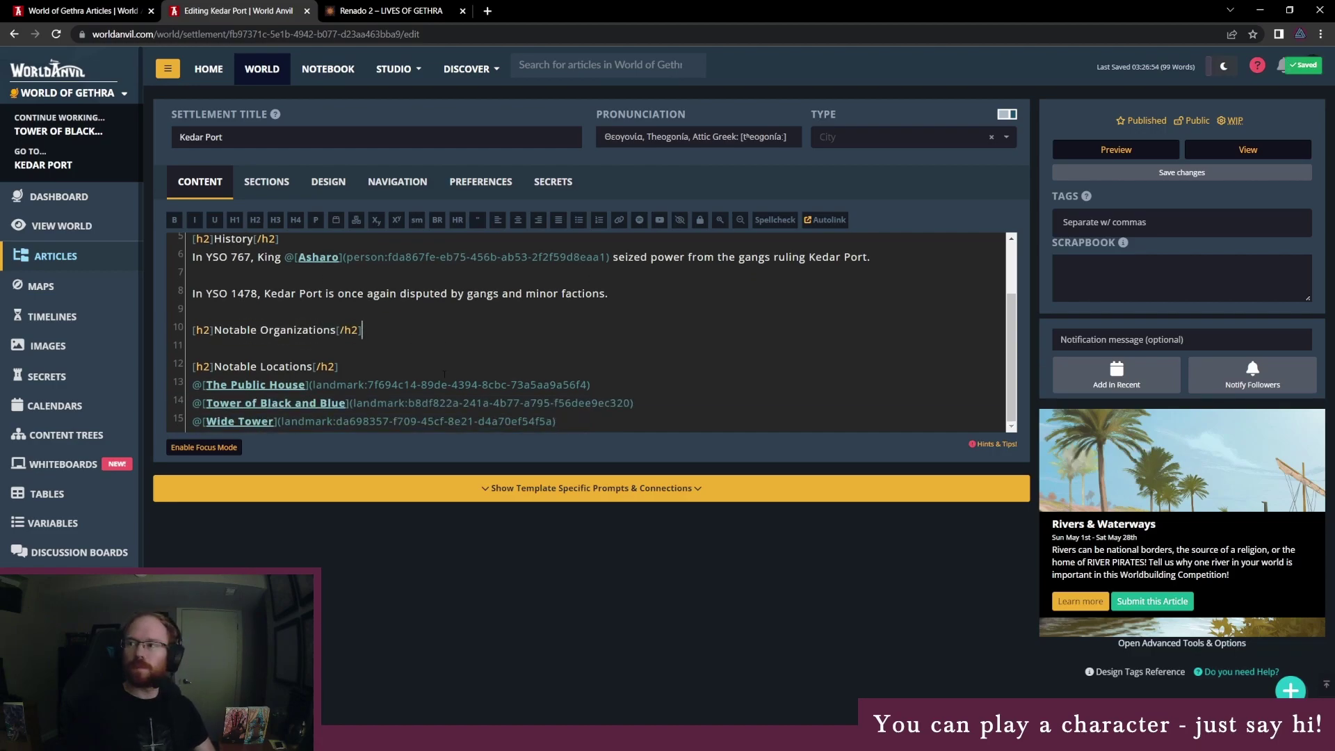
{"action": "key", "text": "Return"}
{"action": "scroll", "coordinate": [294, 342], "scroll_direction": "down", "scroll_amount": 1}
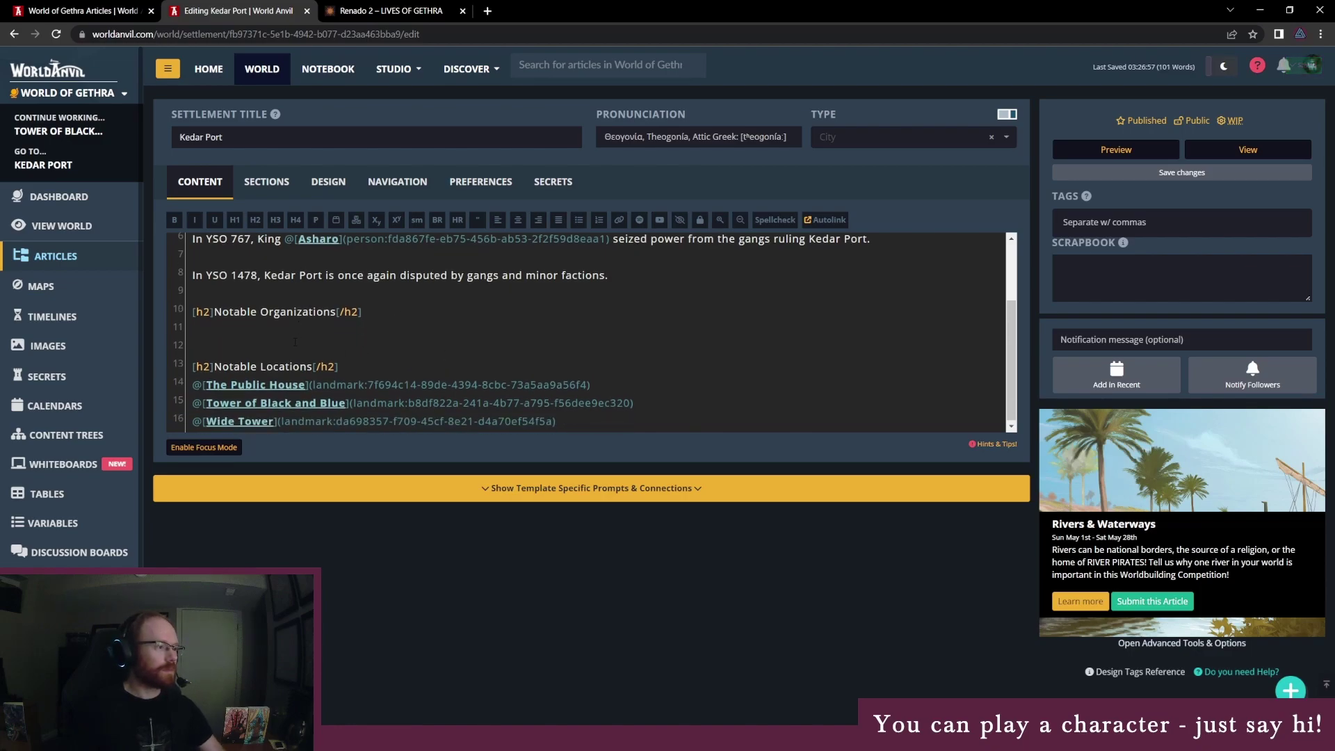
Search the Renado 2 chapter for 'brother'.
{"action": "left_click", "coordinate": [379, 10]}
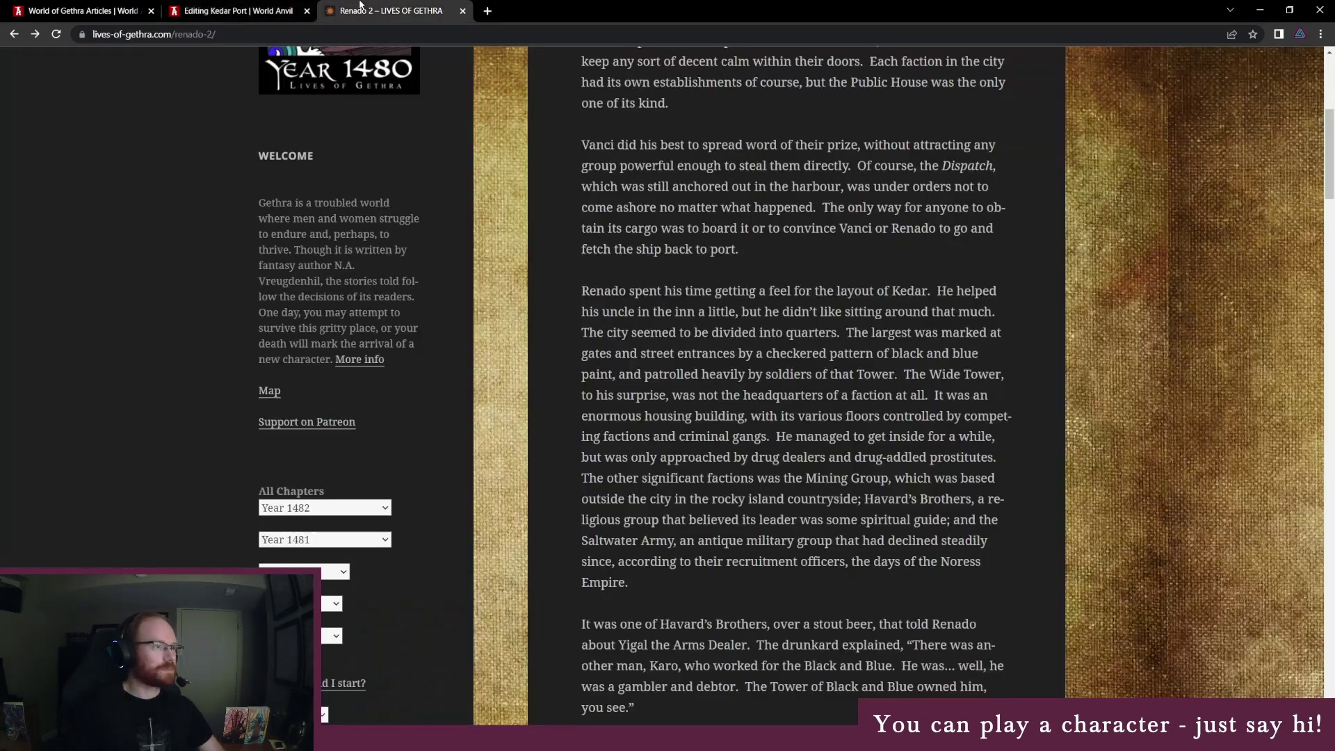
{"action": "key", "text": "ctrl+f"}
{"action": "type", "text": "brother"}
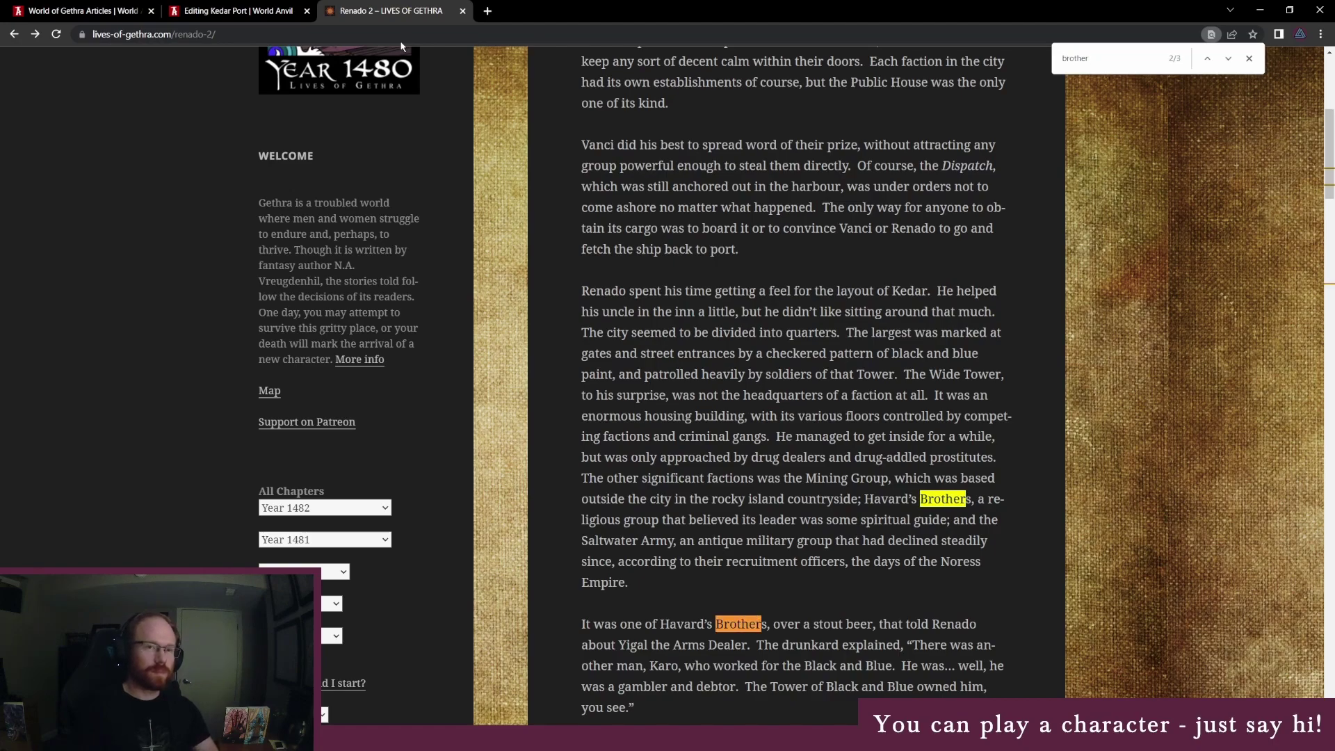
{"action": "scroll", "coordinate": [418, 481], "scroll_direction": "down", "scroll_amount": 7}
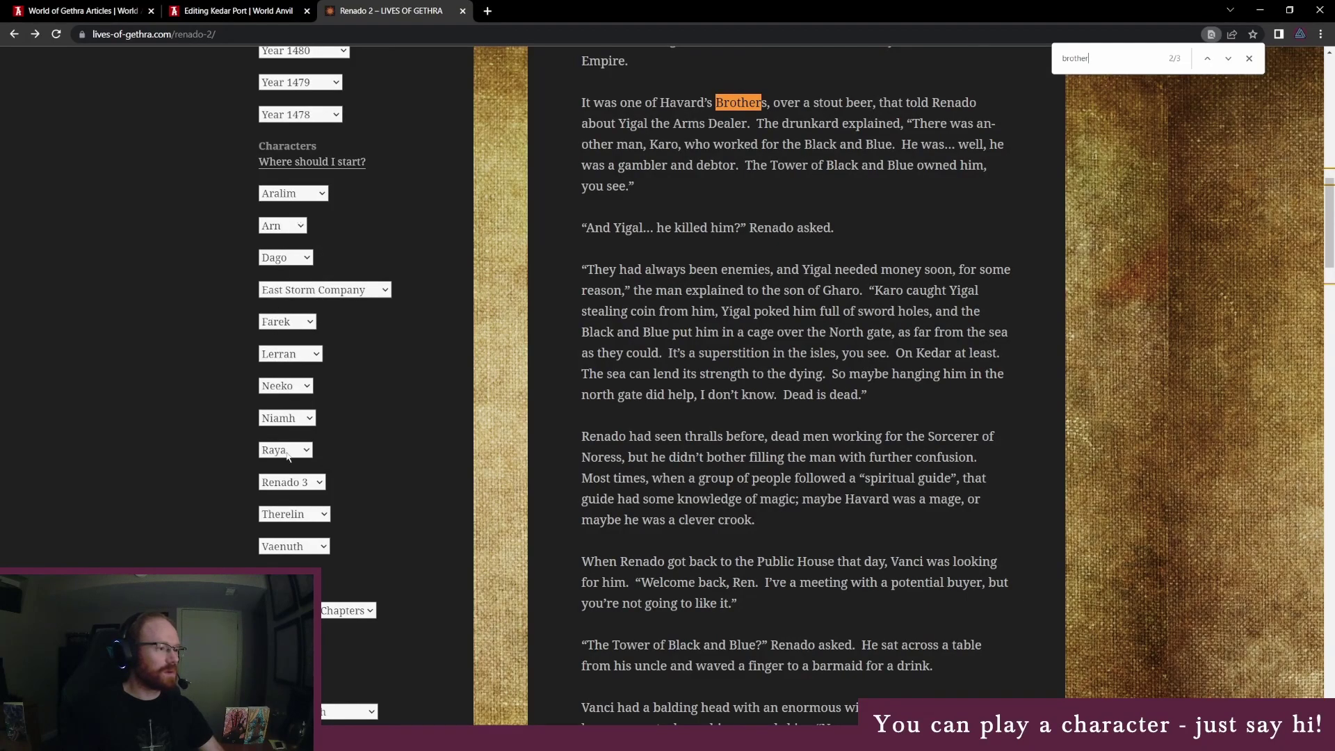
Find and step through the 'black and blue' matches in Renado 1.
{"action": "left_click", "coordinate": [278, 483]}
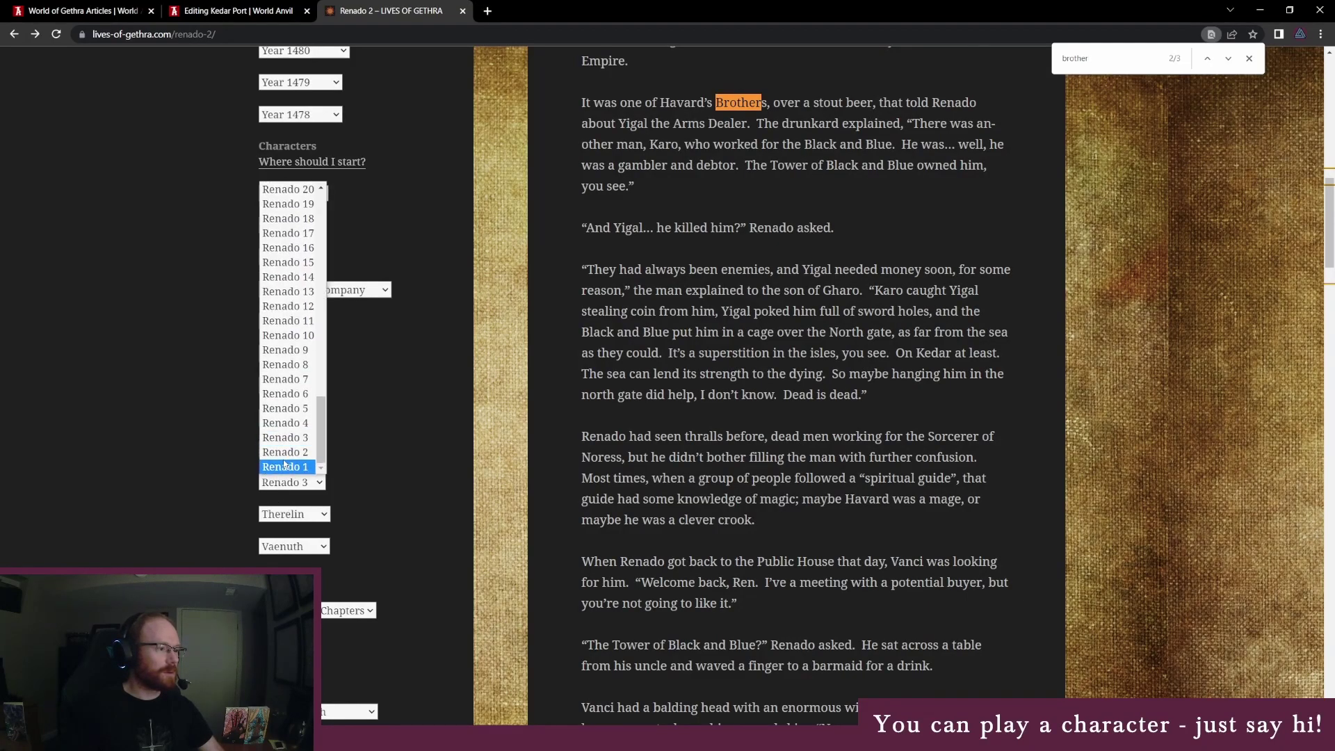
{"action": "left_click", "coordinate": [290, 468]}
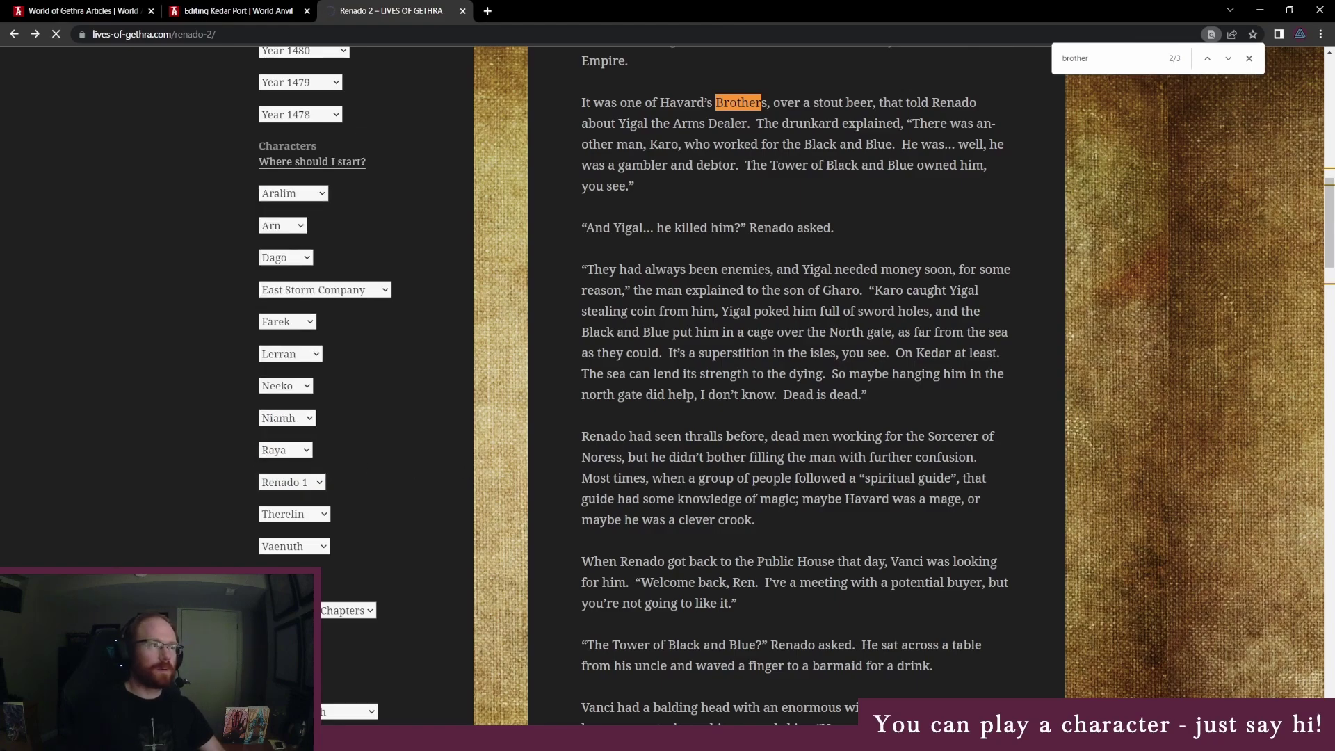
{"action": "key", "text": "ctrl+f"}
{"action": "type", "text": "black and blue"}
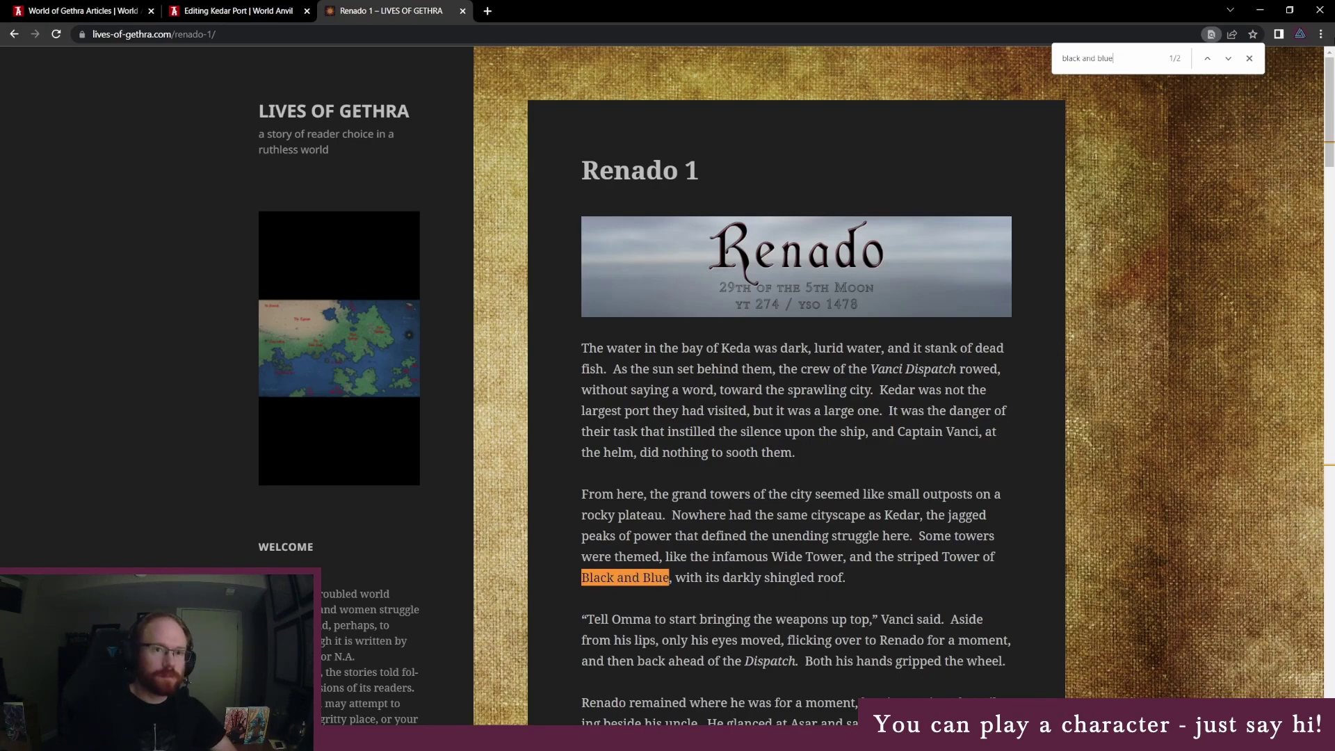
{"action": "left_click", "coordinate": [1230, 61]}
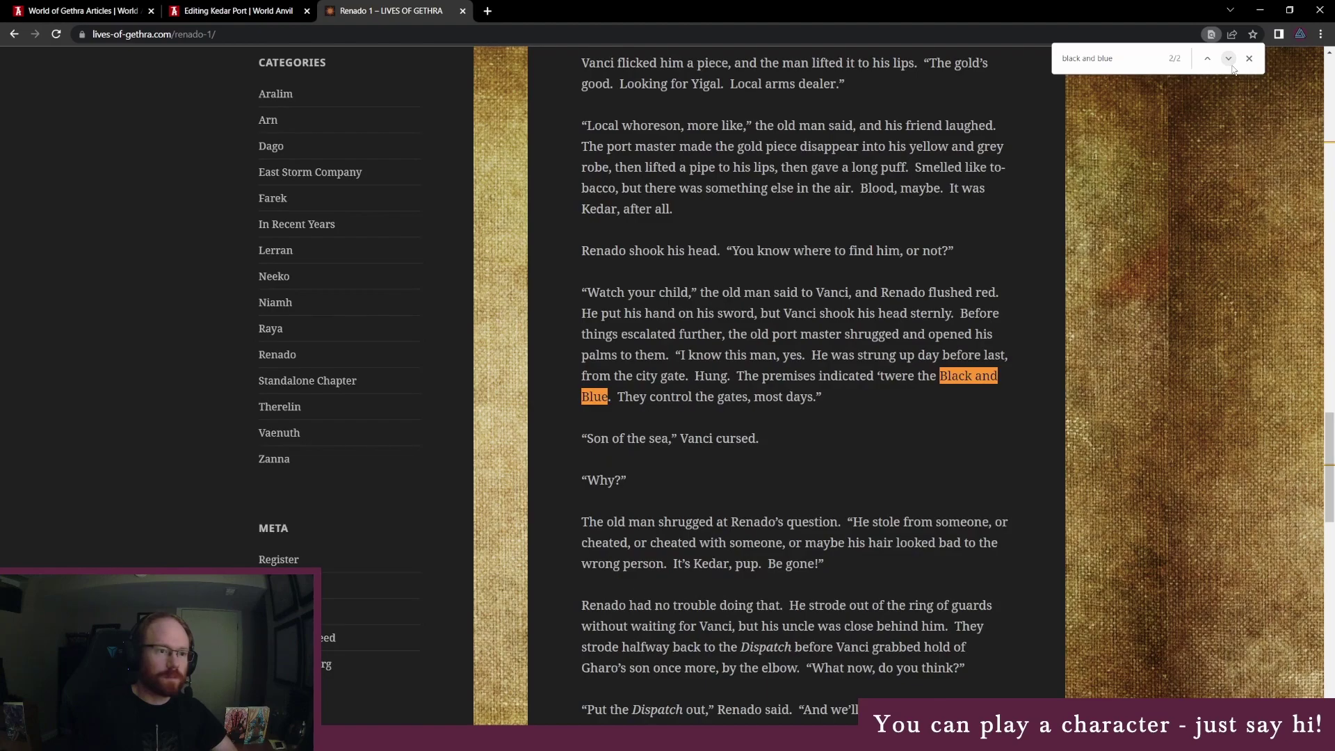
{"action": "left_click", "coordinate": [1230, 60]}
{"action": "left_click", "coordinate": [1229, 60]}
{"action": "scroll", "coordinate": [254, 294], "scroll_direction": "up", "scroll_amount": 14}
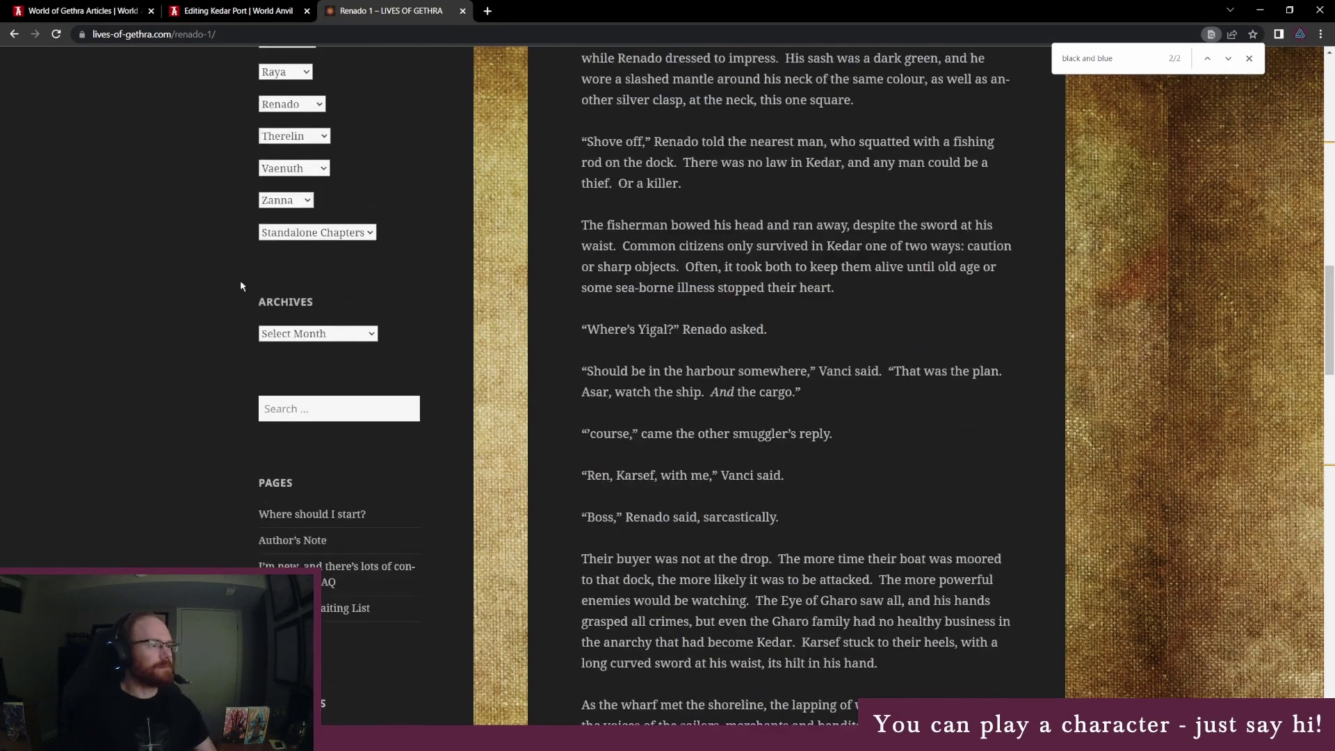
Search Renado 2 for 'black and blue' and read through the matching passages.
{"action": "left_click", "coordinate": [296, 105]}
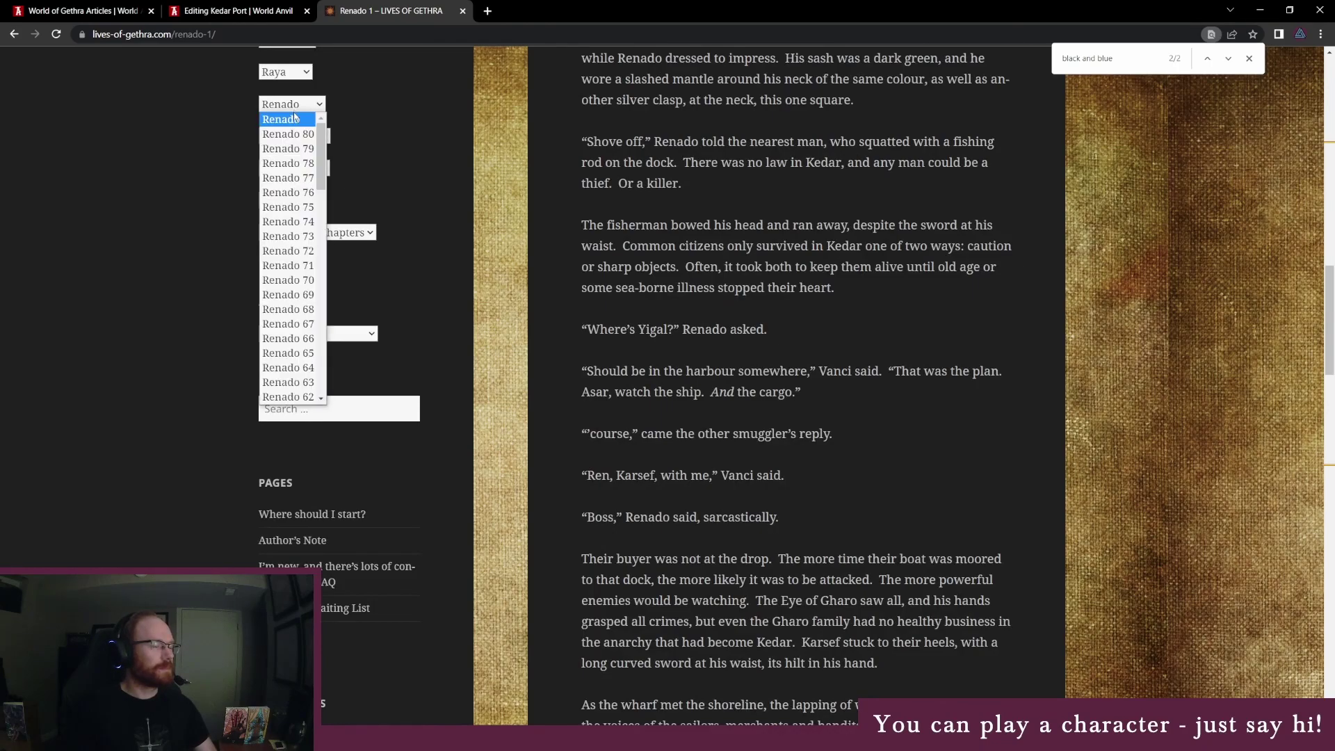
{"action": "left_click", "coordinate": [328, 369]}
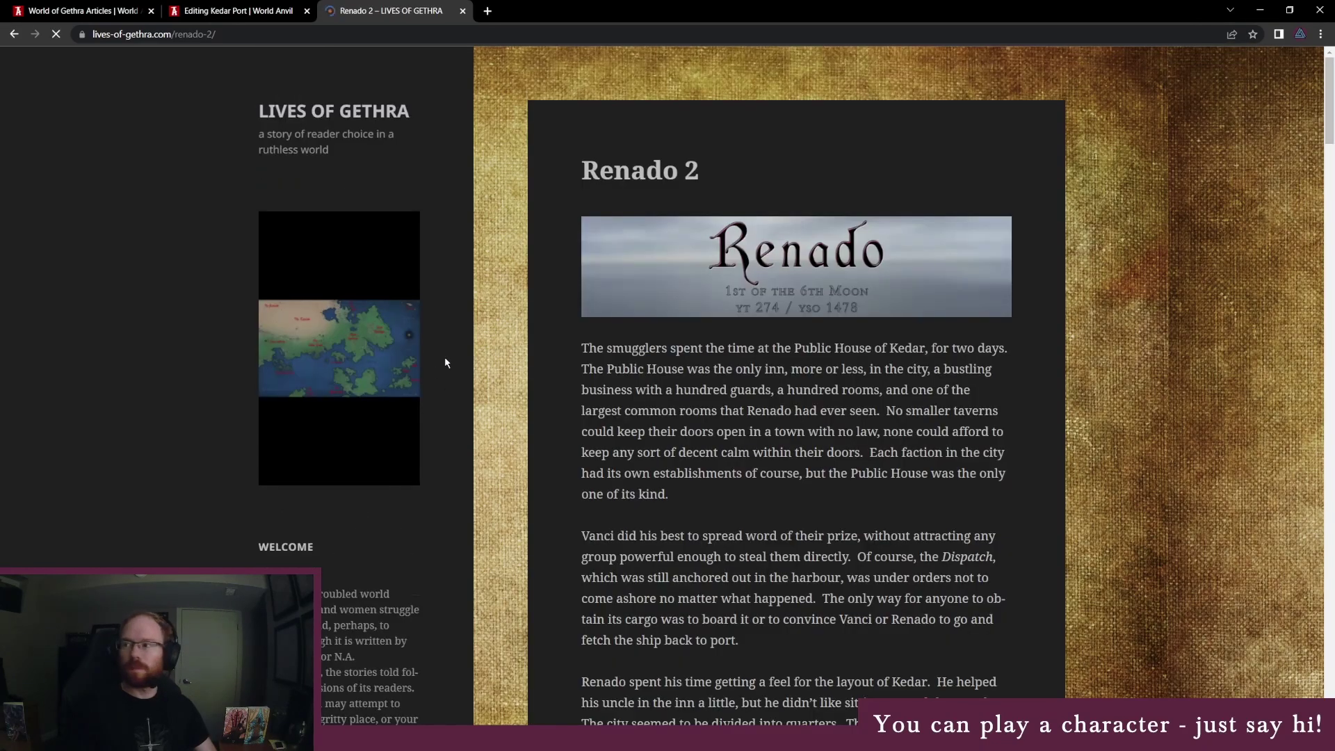
{"action": "left_click", "coordinate": [644, 316]}
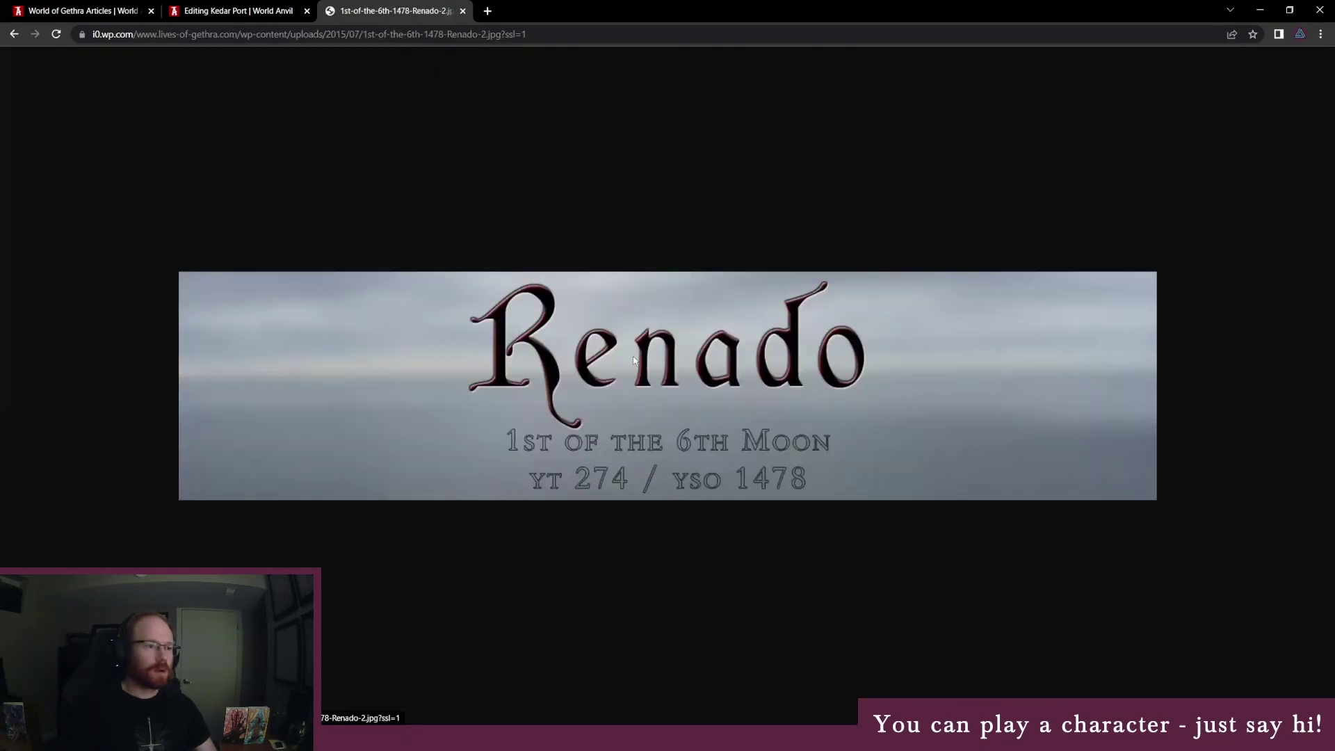
{"action": "left_click", "coordinate": [14, 34]}
{"action": "key", "text": "ctrl+f"}
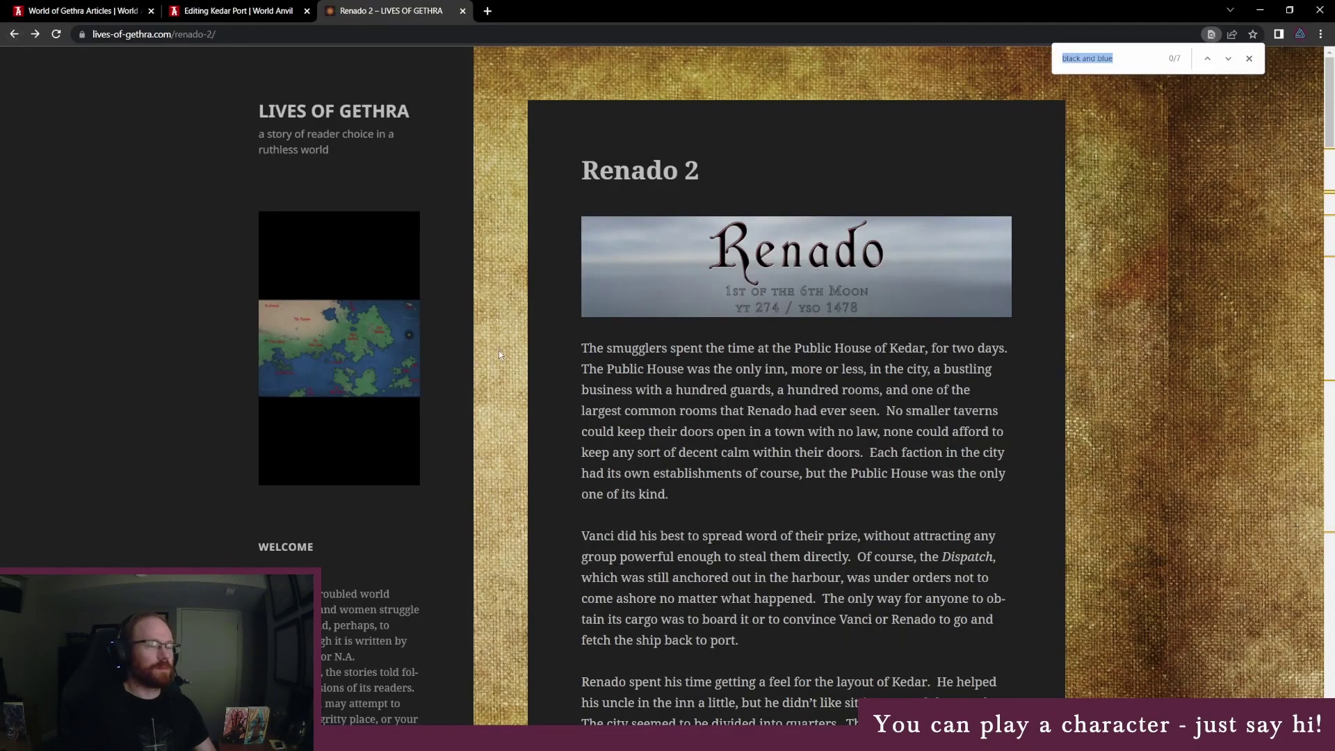
{"action": "key", "text": "Return"}
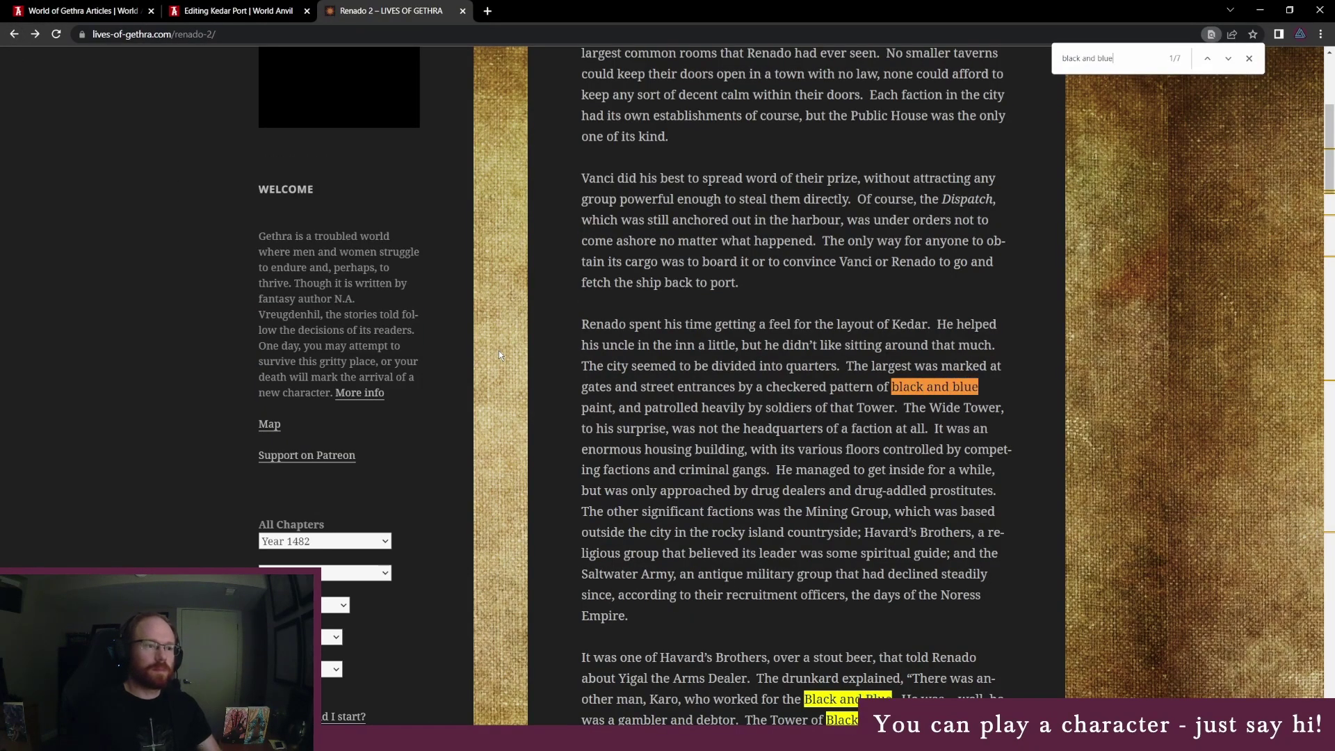
{"action": "scroll", "coordinate": [796, 389], "scroll_direction": "down", "scroll_amount": 1}
{"action": "scroll", "coordinate": [797, 389], "scroll_direction": "down", "scroll_amount": 3}
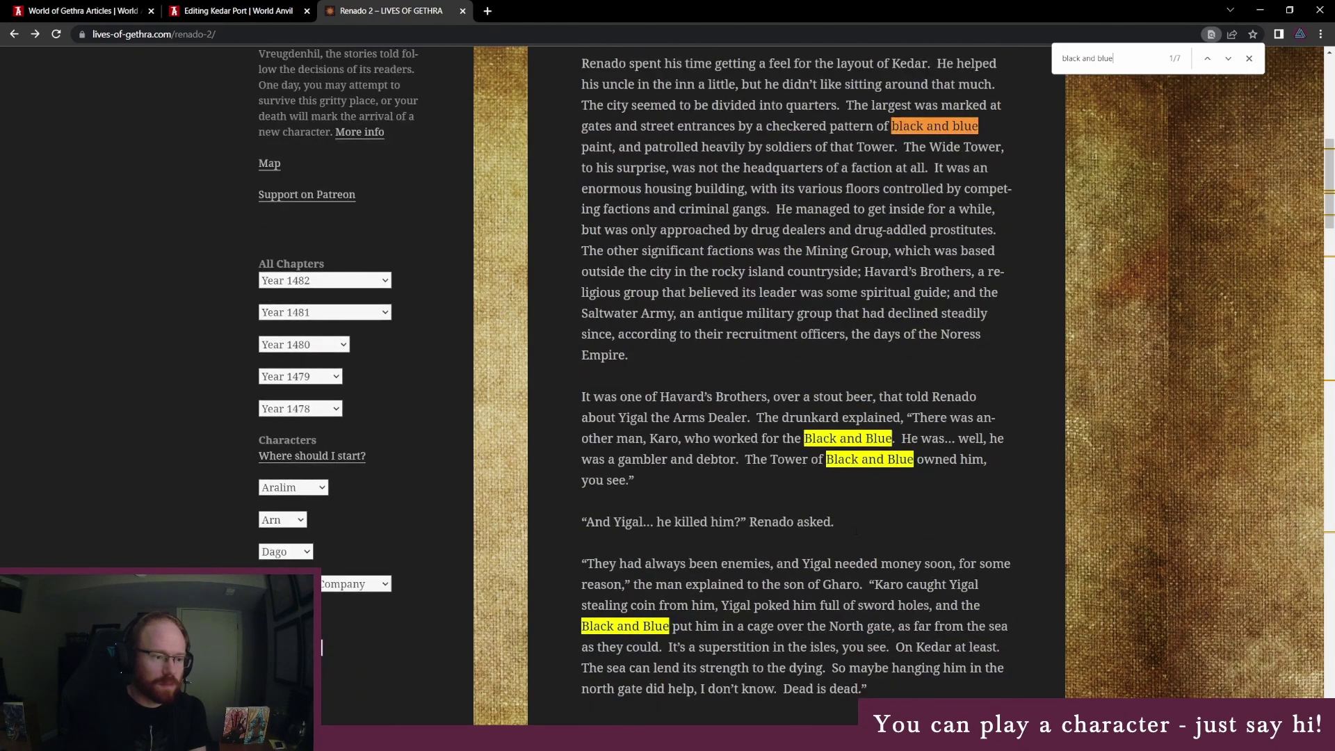
{"action": "scroll", "coordinate": [856, 533], "scroll_direction": "down", "scroll_amount": 9}
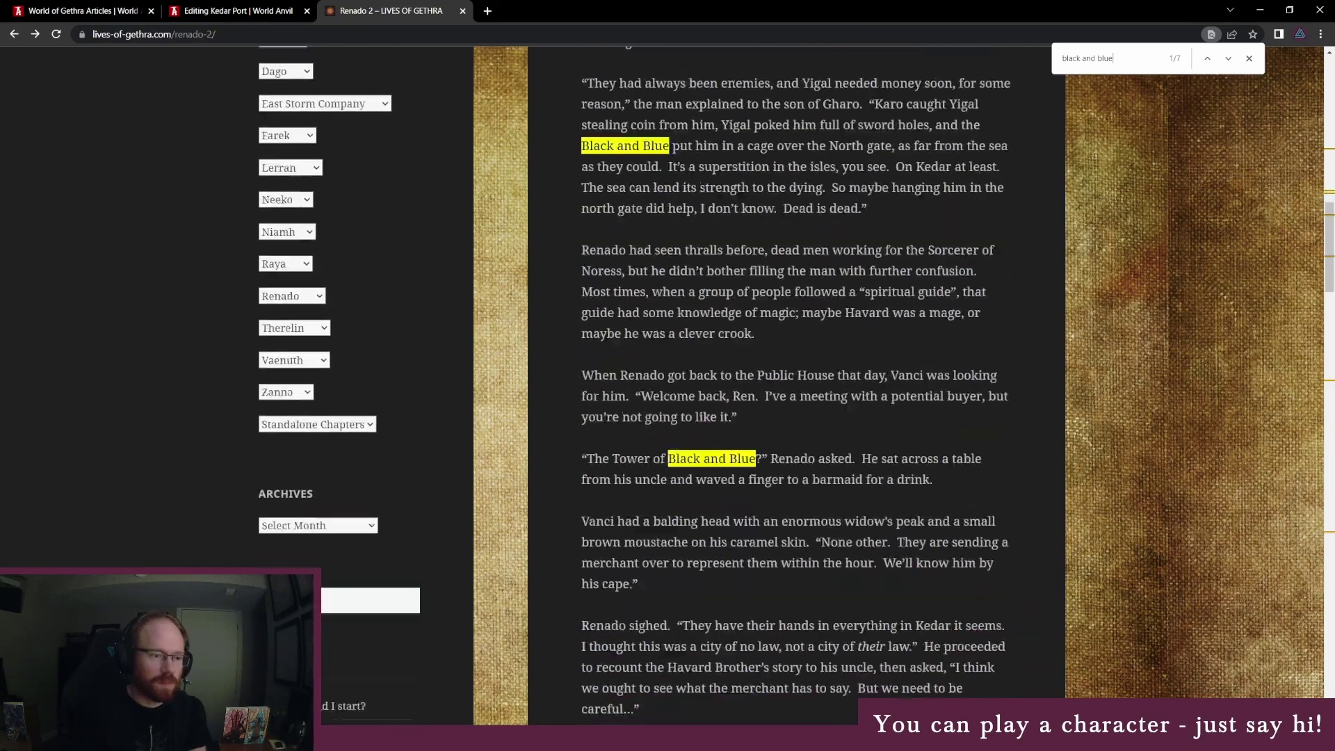
{"action": "scroll", "coordinate": [848, 525], "scroll_direction": "down", "scroll_amount": 13}
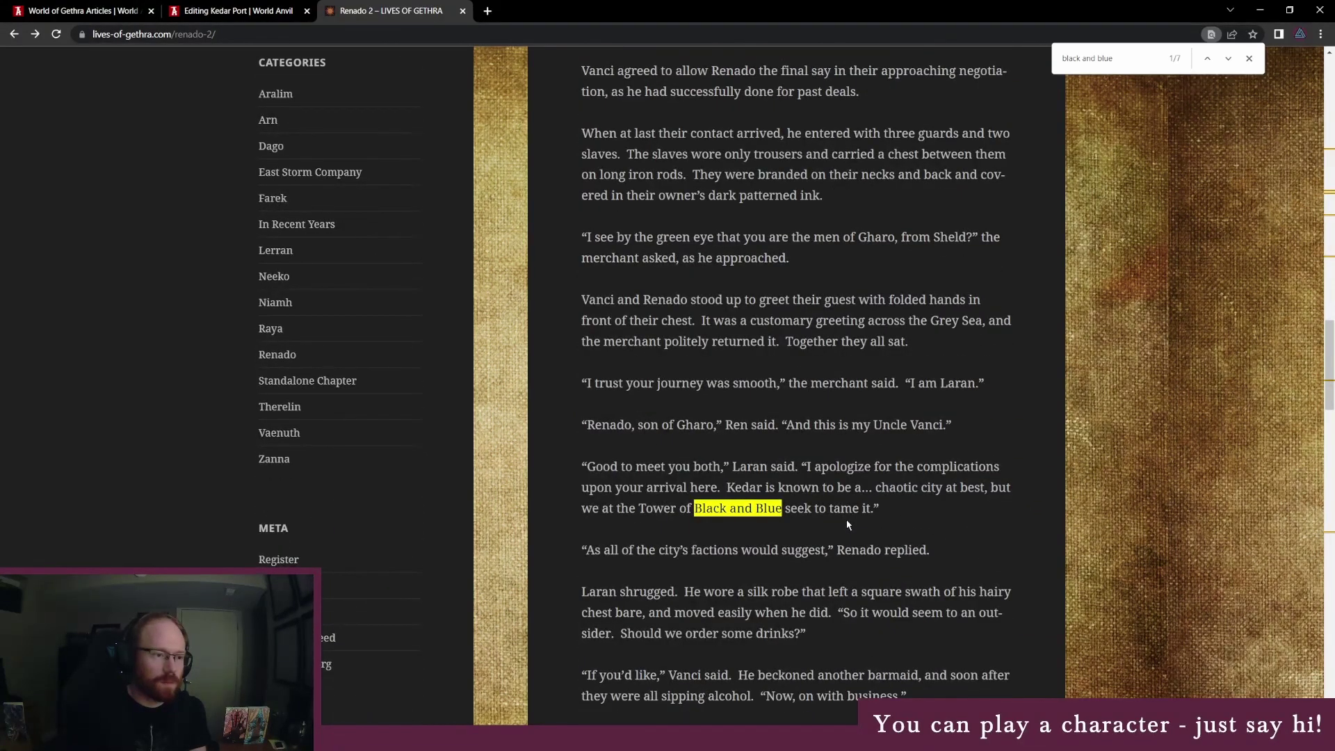
{"action": "scroll", "coordinate": [848, 525], "scroll_direction": "down", "scroll_amount": 16}
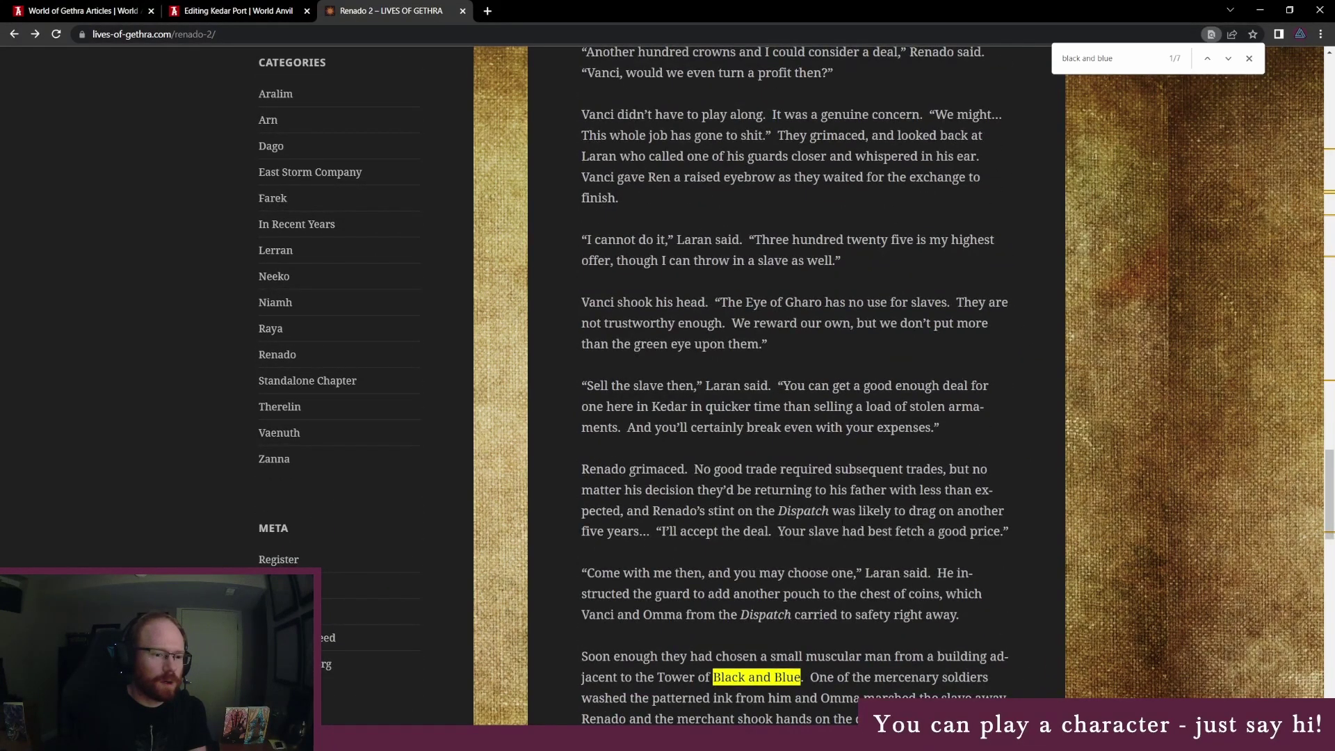
{"action": "scroll", "coordinate": [842, 524], "scroll_direction": "down", "scroll_amount": 8}
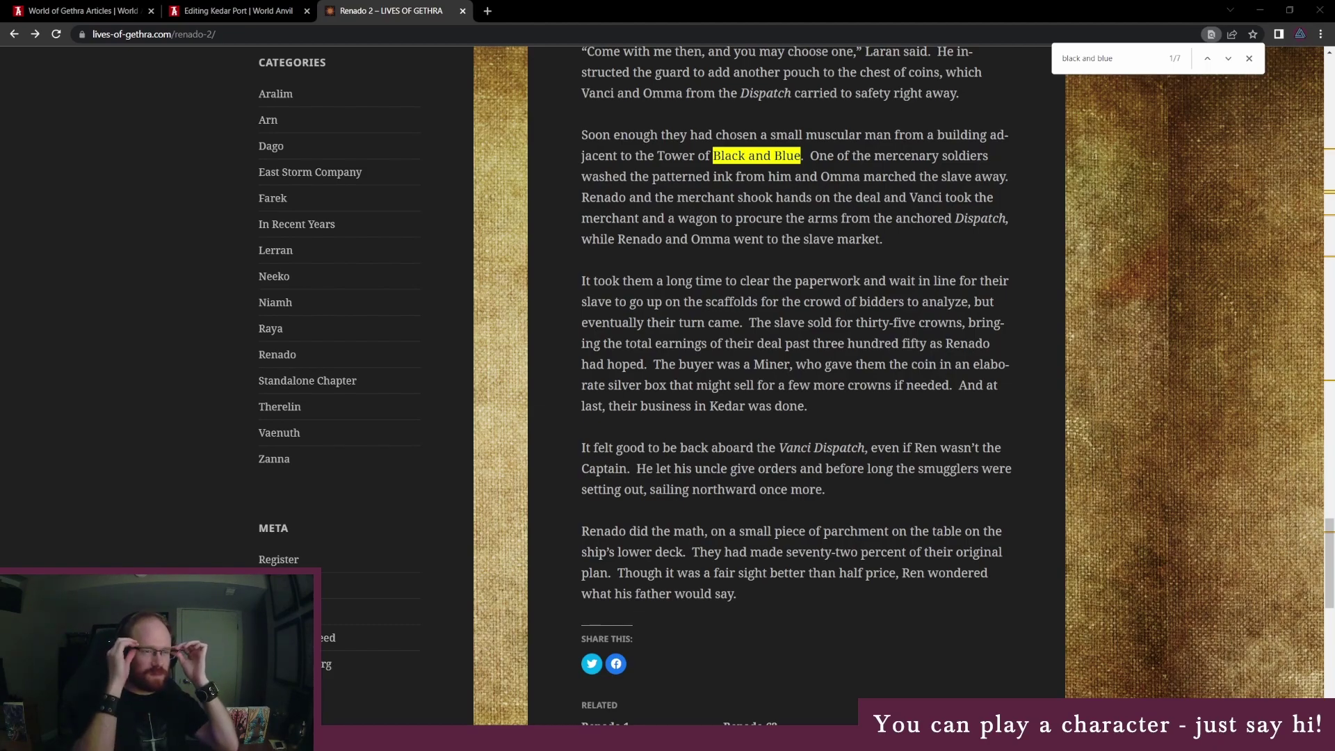
{"action": "left_click", "coordinate": [291, 6]}
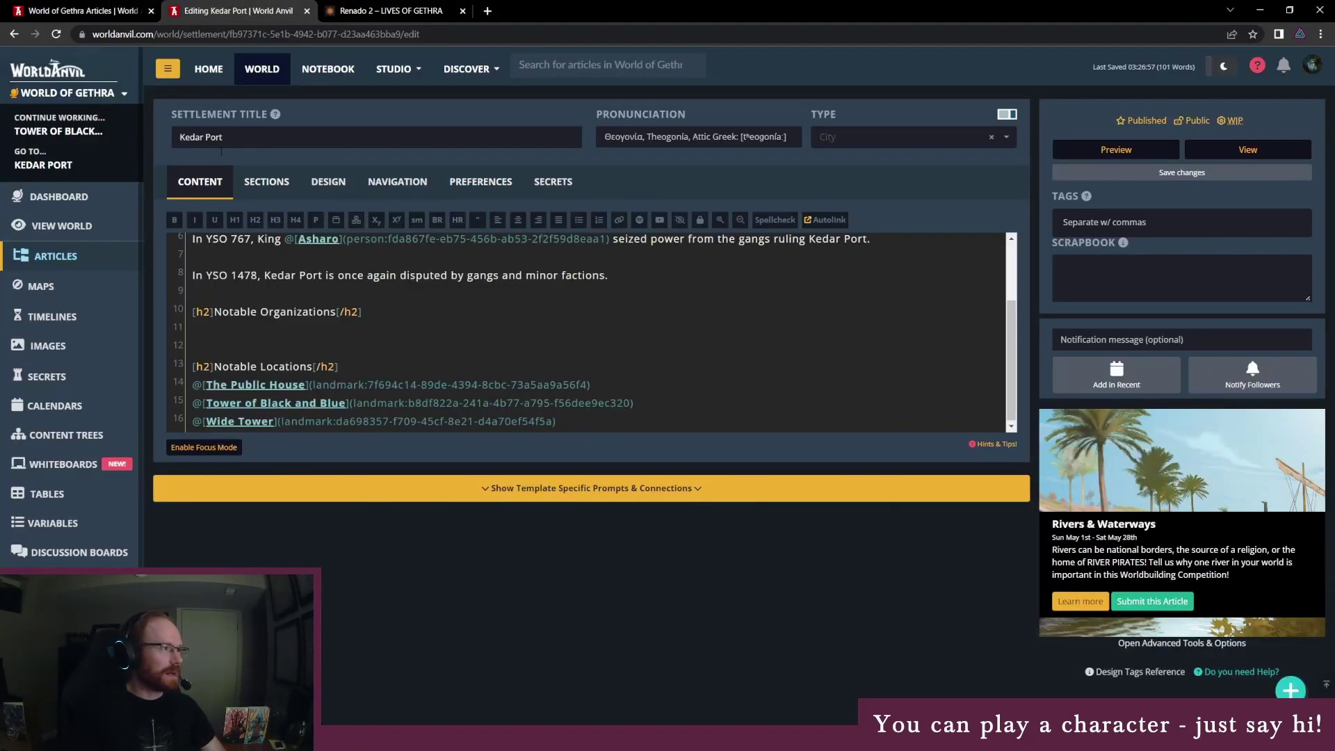
Save the Kedar Port changes and start a new Organization article.
{"action": "left_click", "coordinate": [1071, 171]}
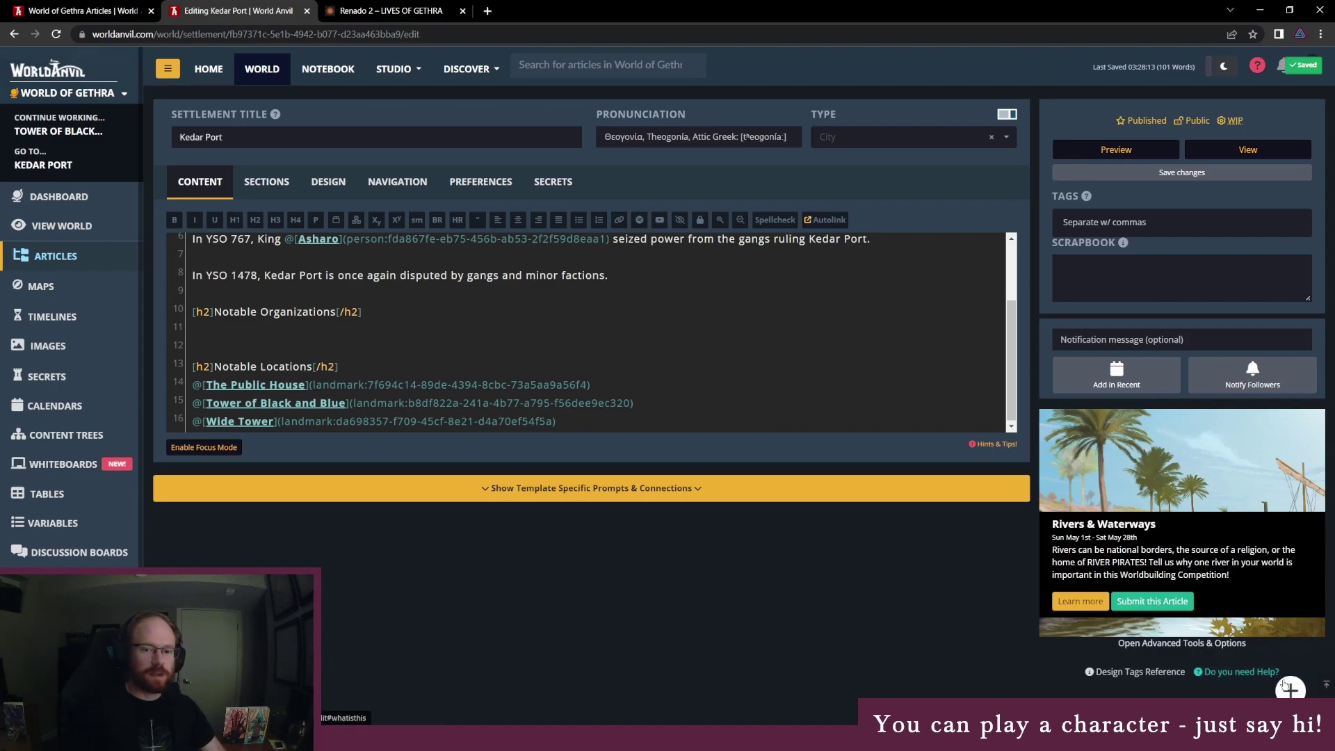
{"action": "mouse_move", "coordinate": [1294, 689]}
{"action": "left_click", "coordinate": [1211, 688]}
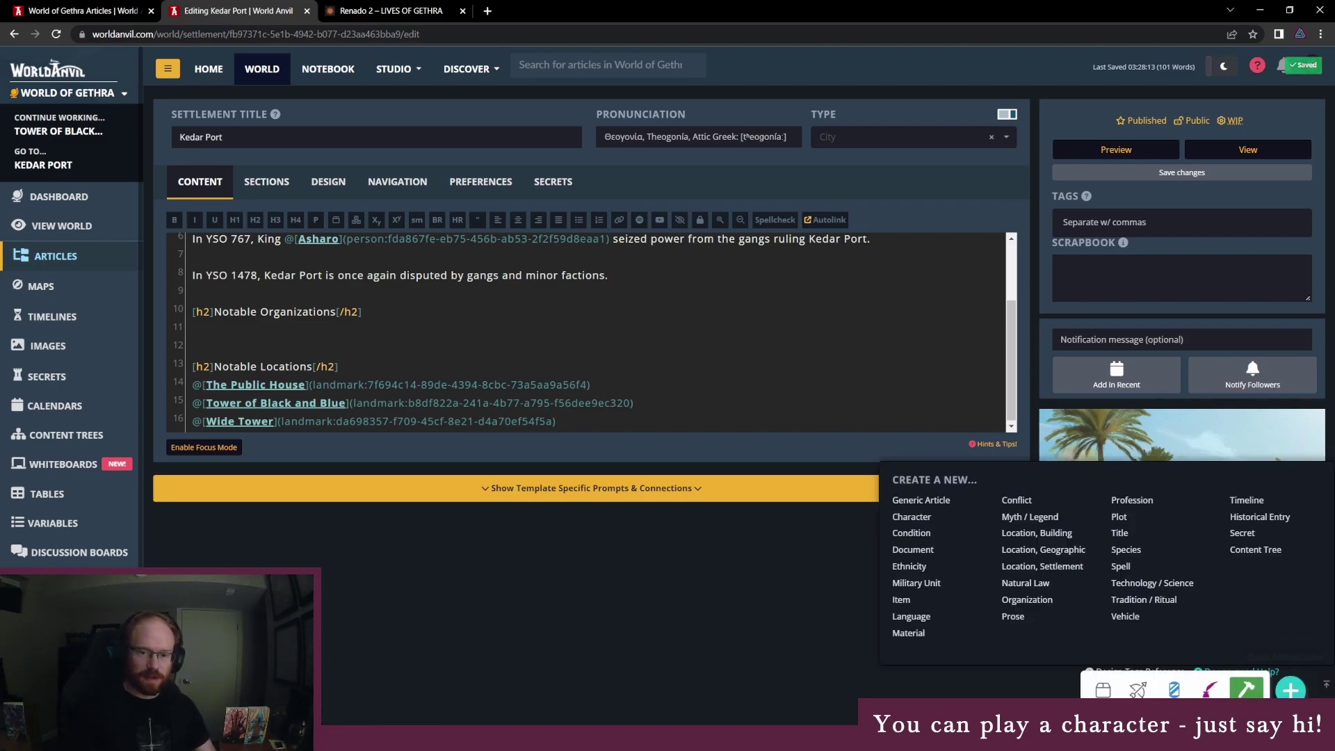
{"action": "left_click", "coordinate": [1017, 601]}
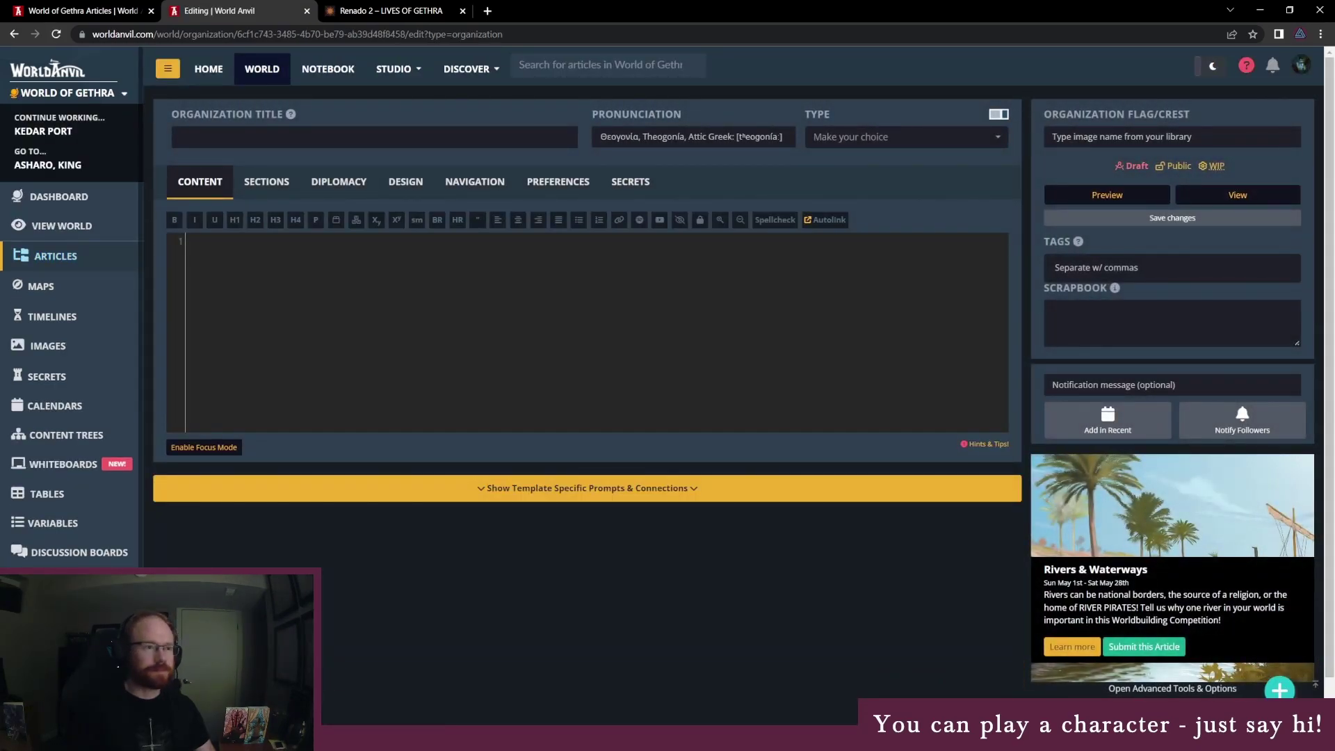
Title the organization 'The Black and Blue' and begin describing it as a faction from the tower.
{"action": "left_click", "coordinate": [270, 144]}
{"action": "type", "text": "The Black and Blue"}
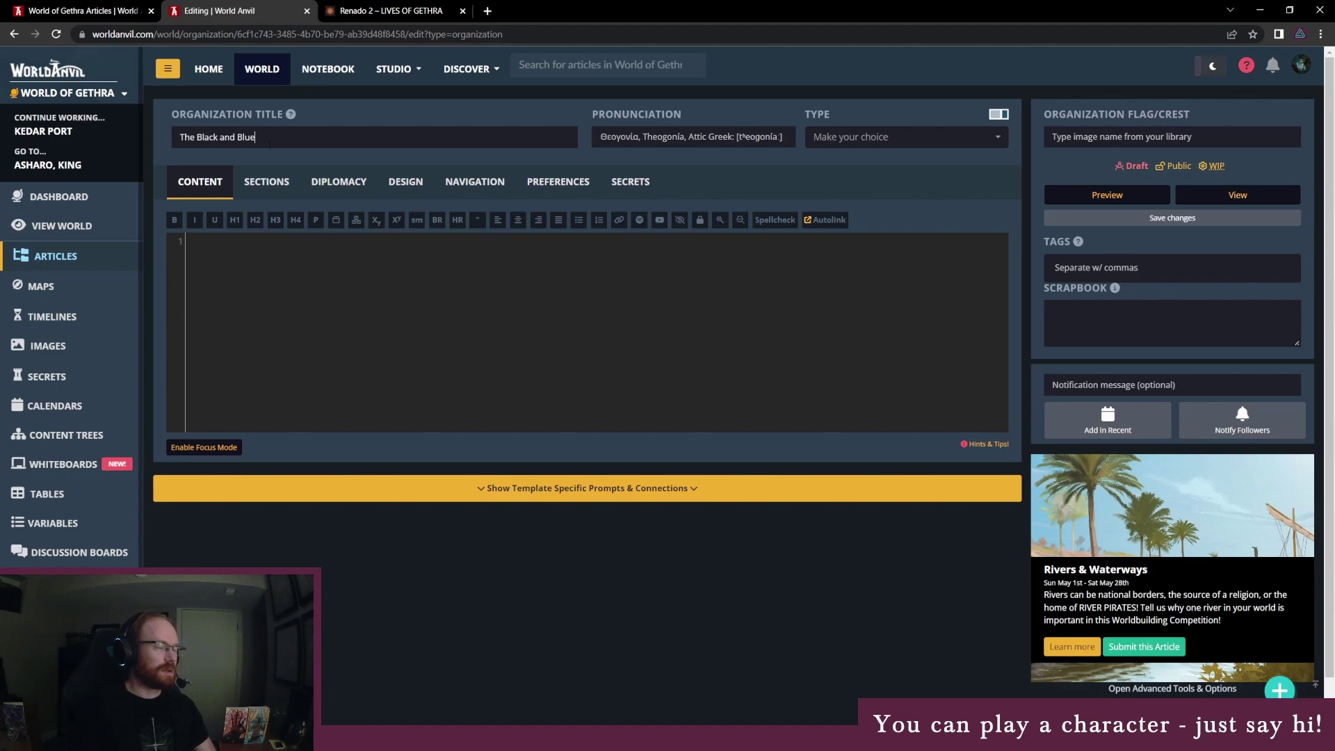
{"action": "left_click", "coordinate": [261, 242]}
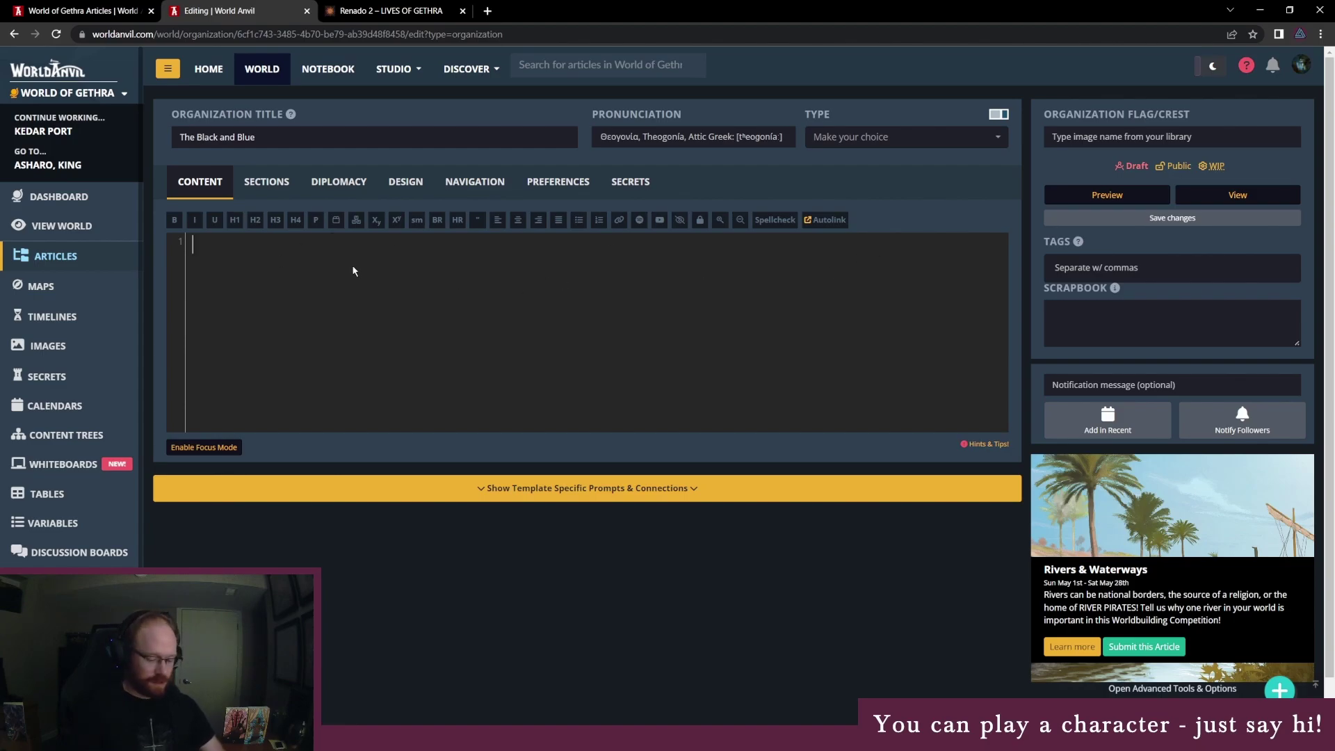
{"action": "type", "text": "The \"Black and Blue\" refers to a faction"}
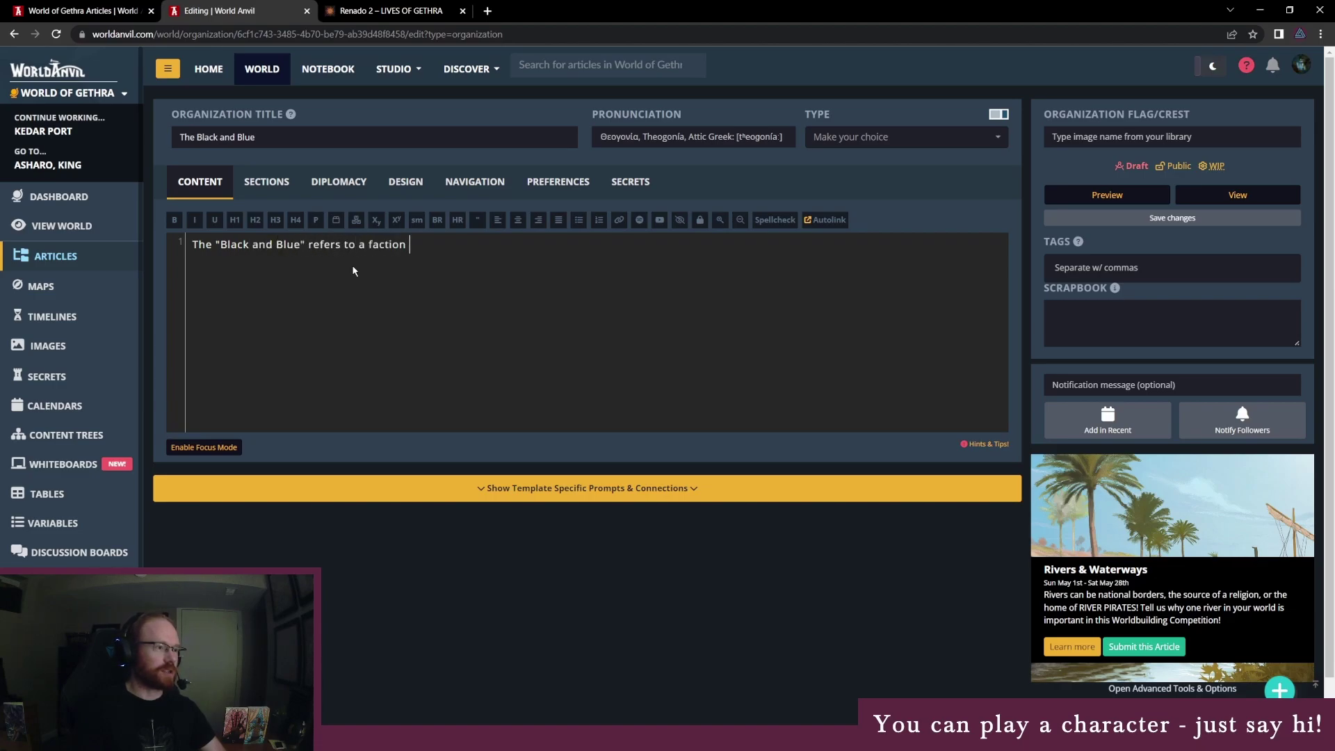
{"action": "type", "text": " from the Tower of Black and Blue"}
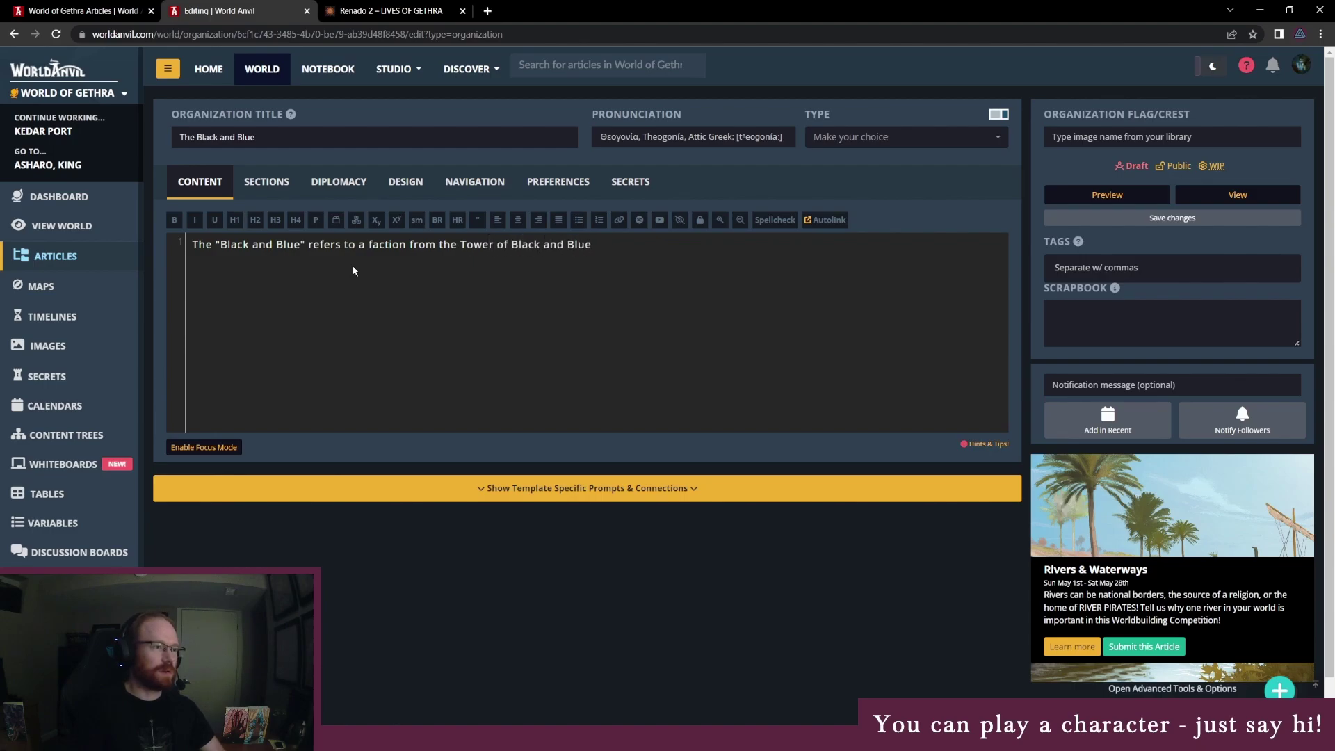
{"action": "key", "text": "alt+Left"}
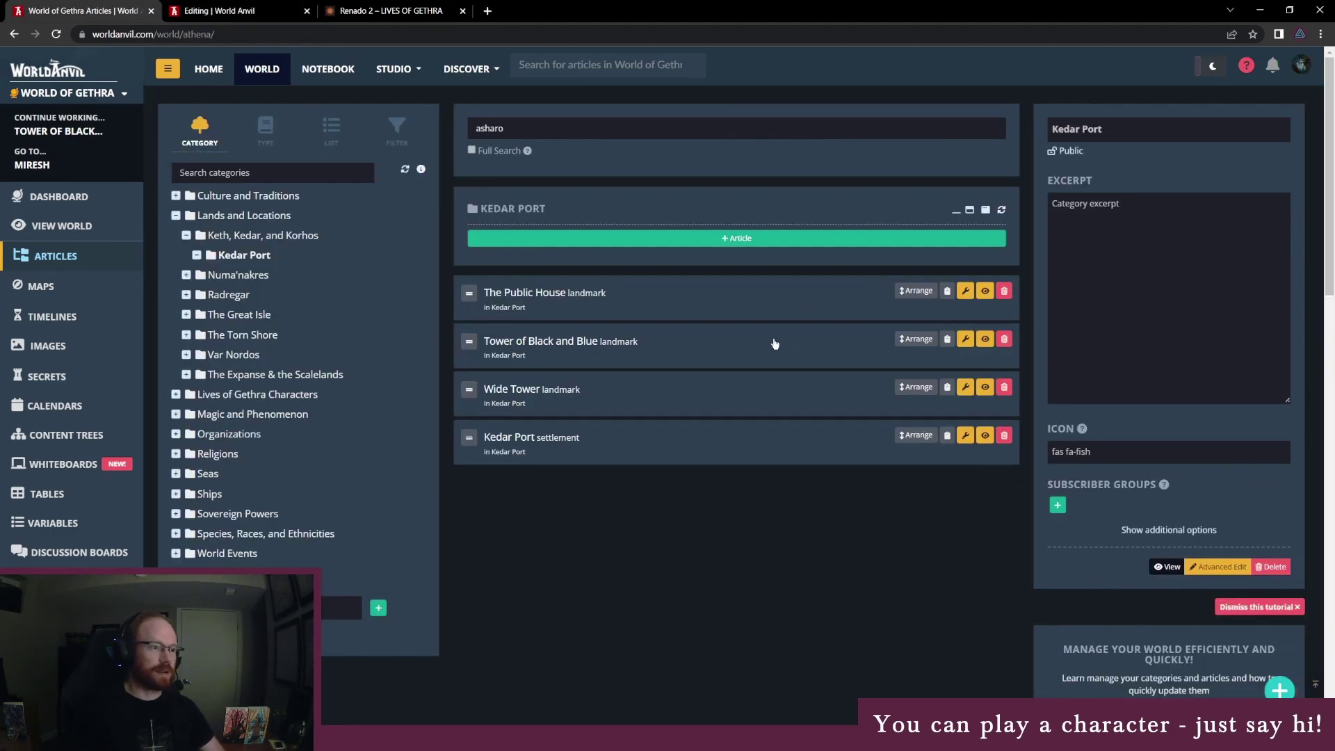
Replace the plain 'Tower of Black and Blue' text with a mention link.
{"action": "left_click", "coordinate": [947, 339]}
{"action": "key", "text": "ctrl+Tab"}
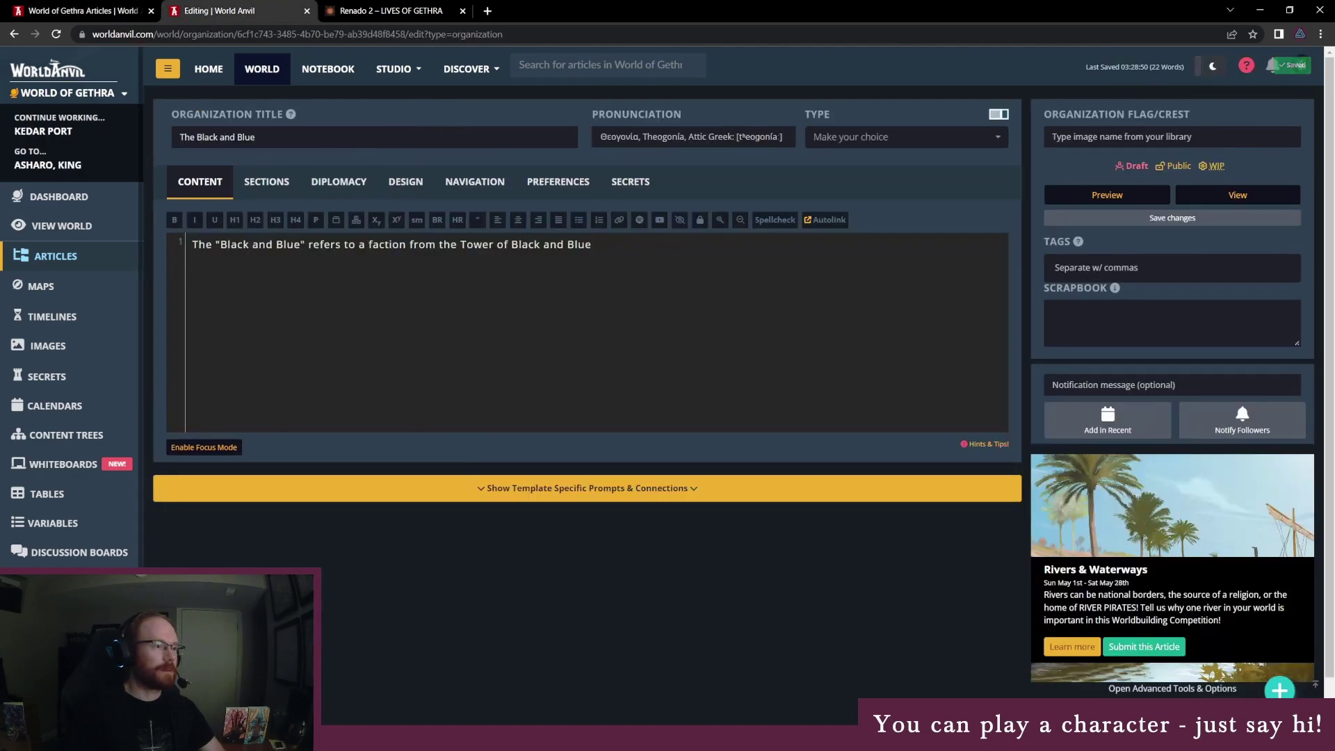
{"action": "left_click_drag", "start_coordinate": [461, 244], "coordinate": [592, 244]}
{"action": "key", "text": "ctrl+v"}
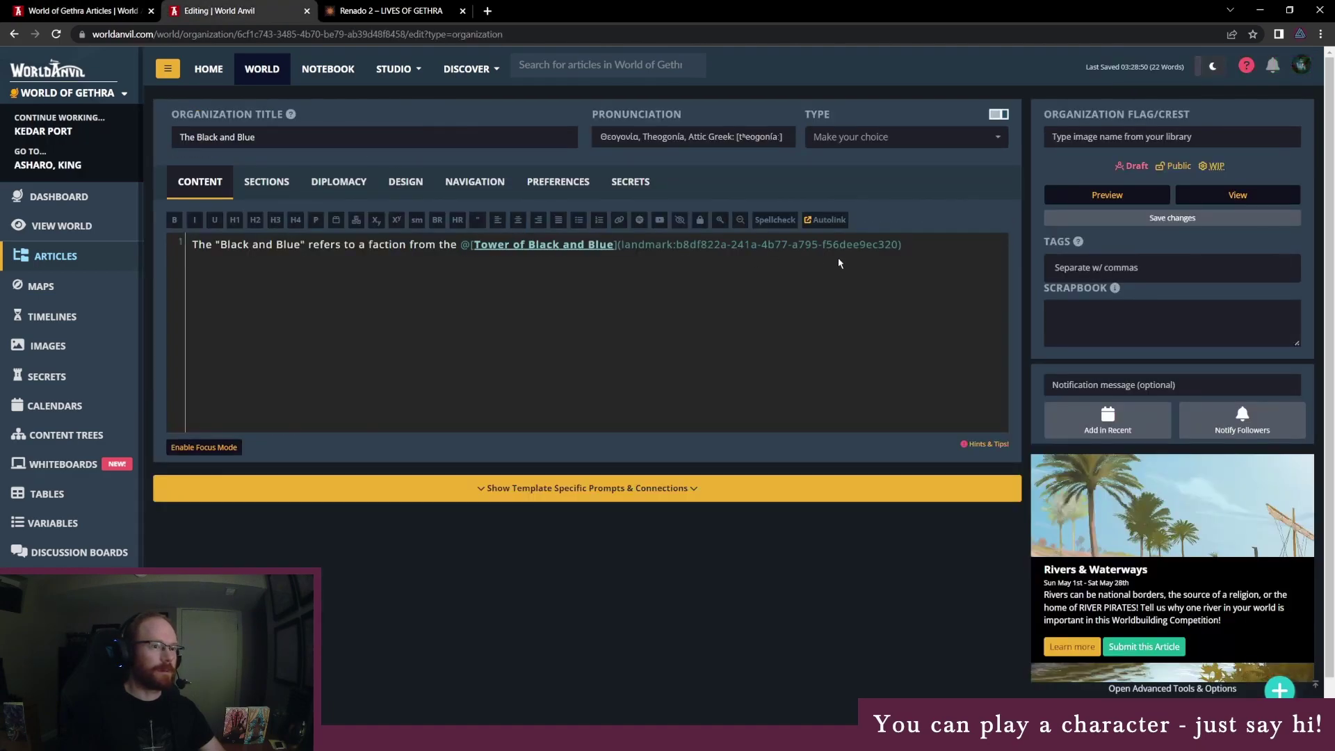
{"action": "type", "text": "is"}
Finish the first sentence with a Kedar Port mention.
{"action": "key", "text": "ctrl+shift+Tab"}
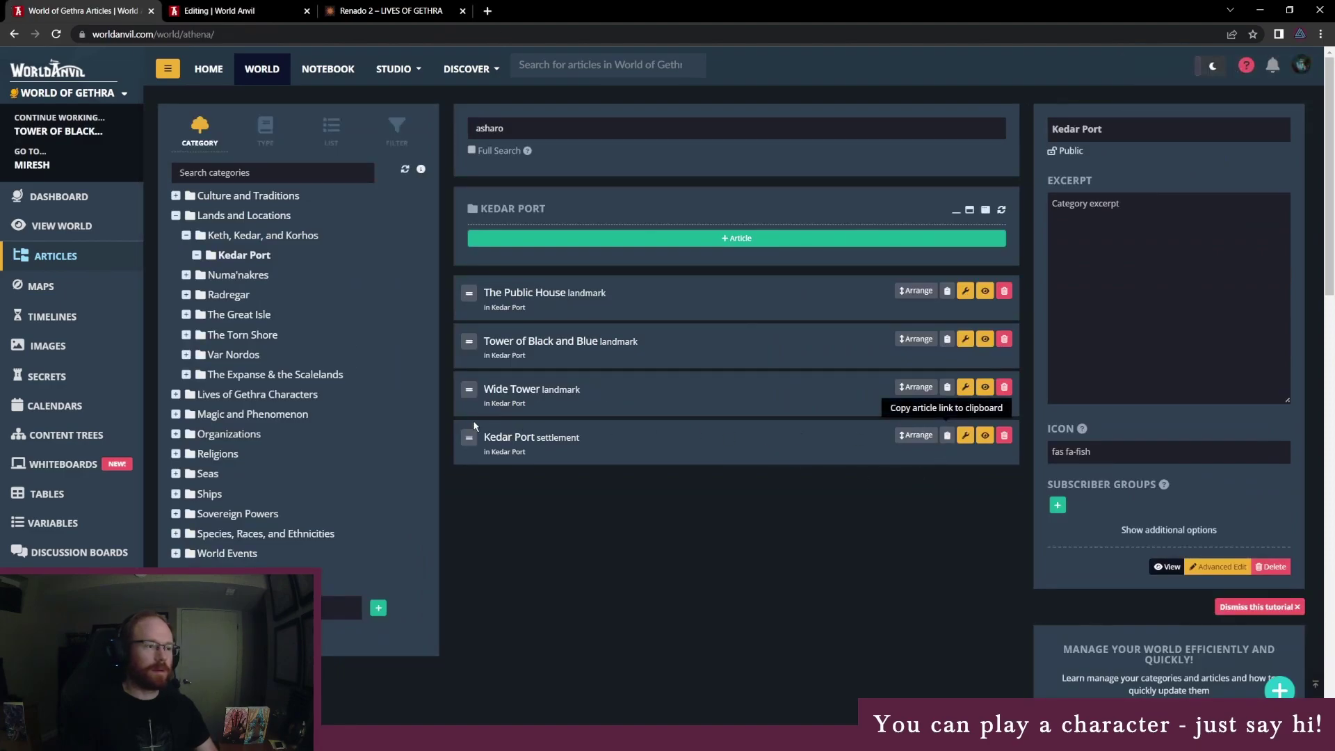
{"action": "left_click_drag", "start_coordinate": [469, 437], "coordinate": [706, 408]}
{"action": "left_click_drag", "start_coordinate": [918, 434], "coordinate": [951, 296]}
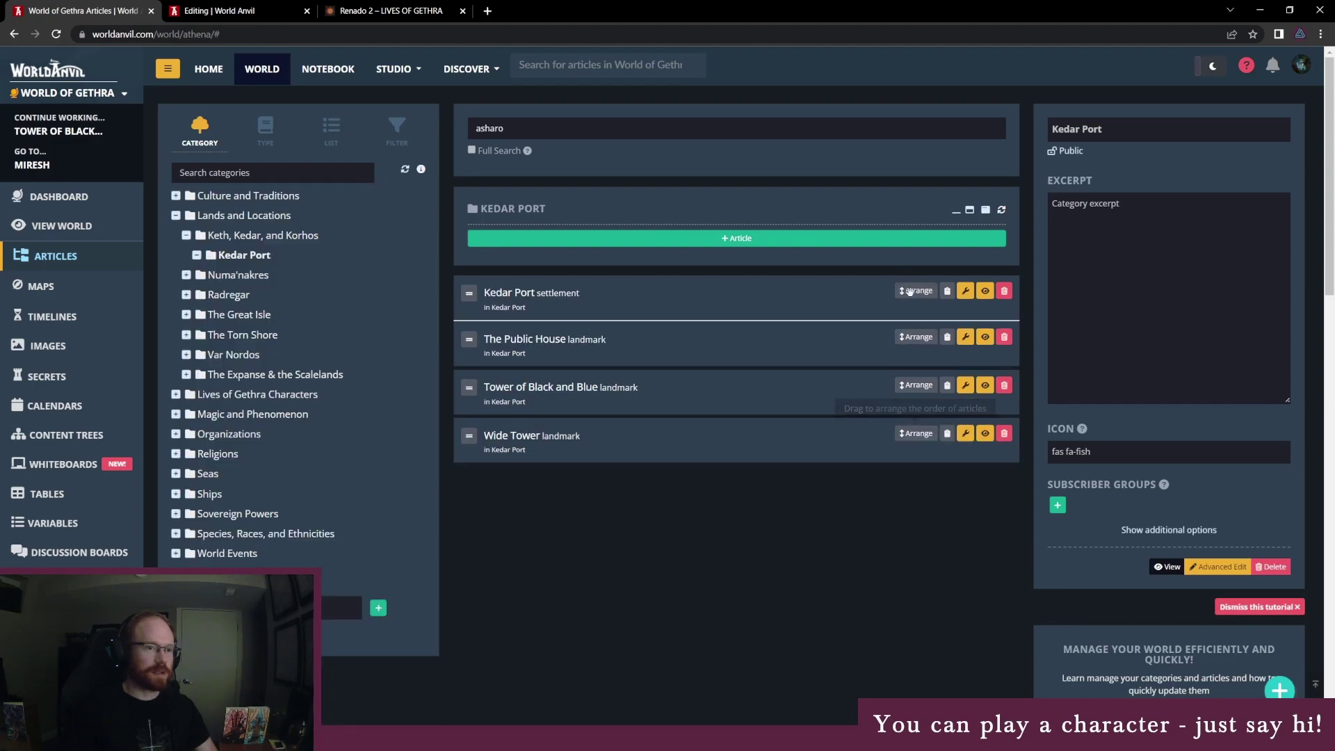
{"action": "left_click", "coordinate": [947, 291]}
{"action": "key", "text": "ctrl+Tab"}
{"action": "key", "text": "ctrl+v"}
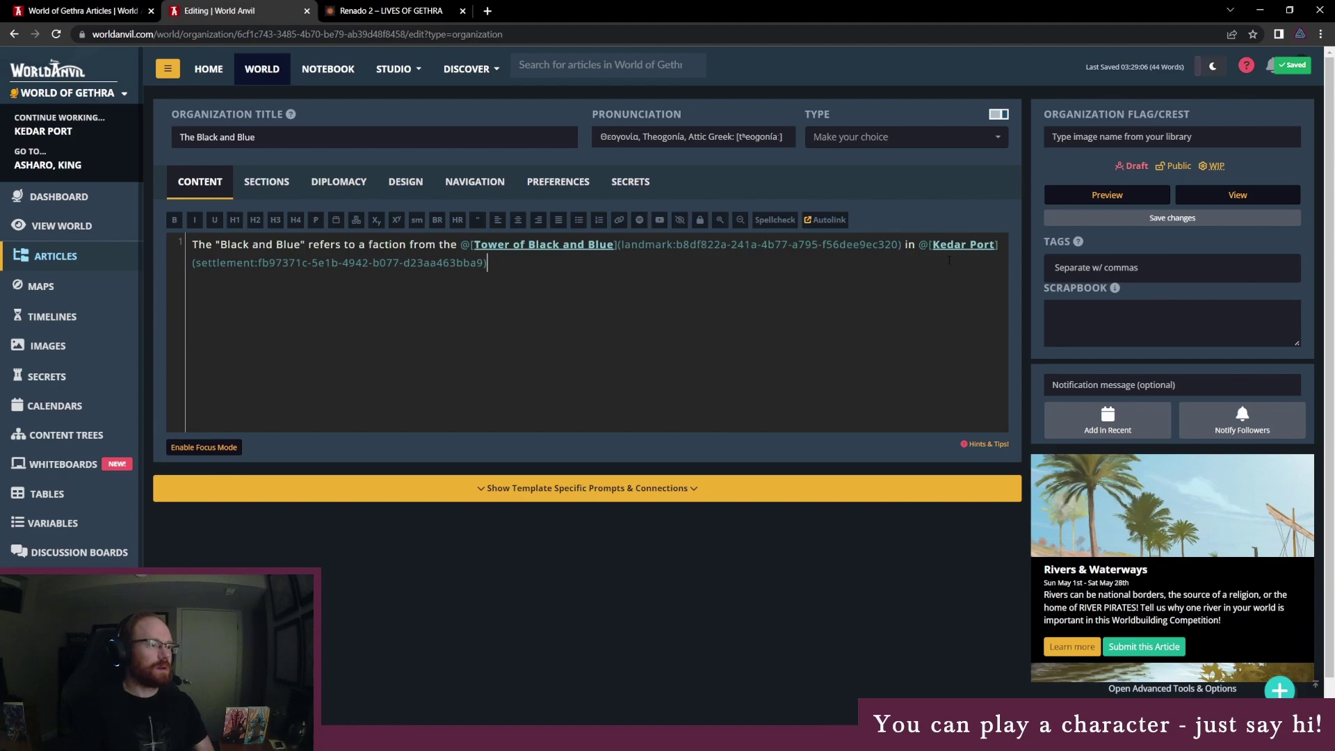
{"action": "type", "text": "."}
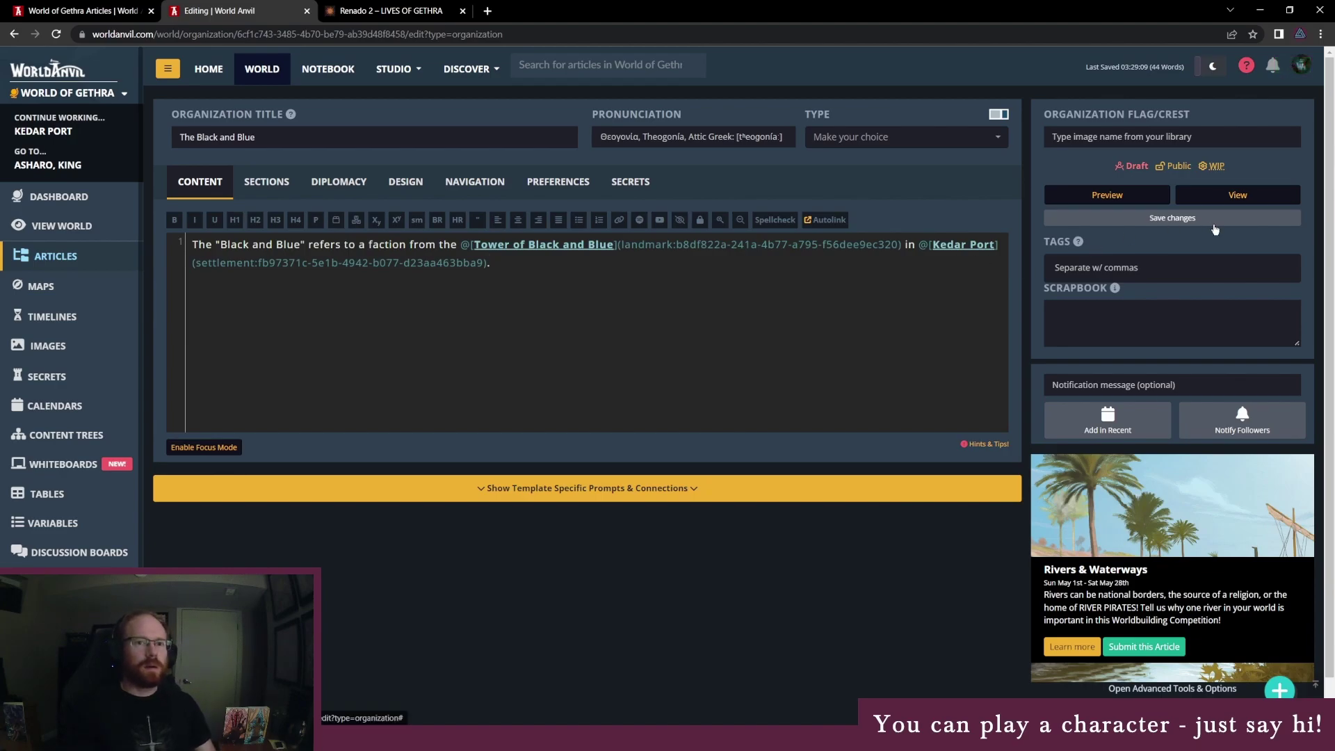
Publish, add 'They are perhaps the most powerful faction in Kedar Port during 1478.' and save.
{"action": "left_click", "coordinate": [1145, 167]}
{"action": "left_click", "coordinate": [1161, 218]}
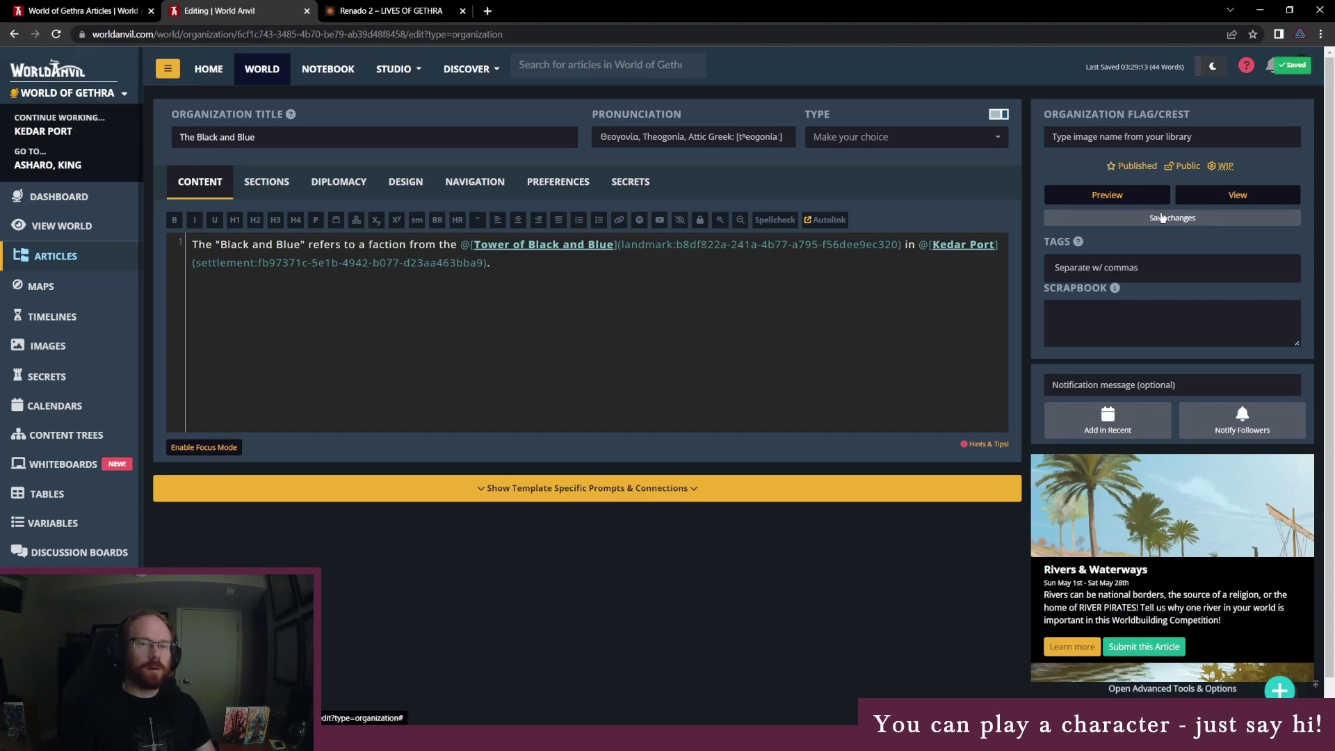
{"action": "left_click", "coordinate": [566, 272]}
{"action": "type", "text": "They are perhaps the most powerful fac"}
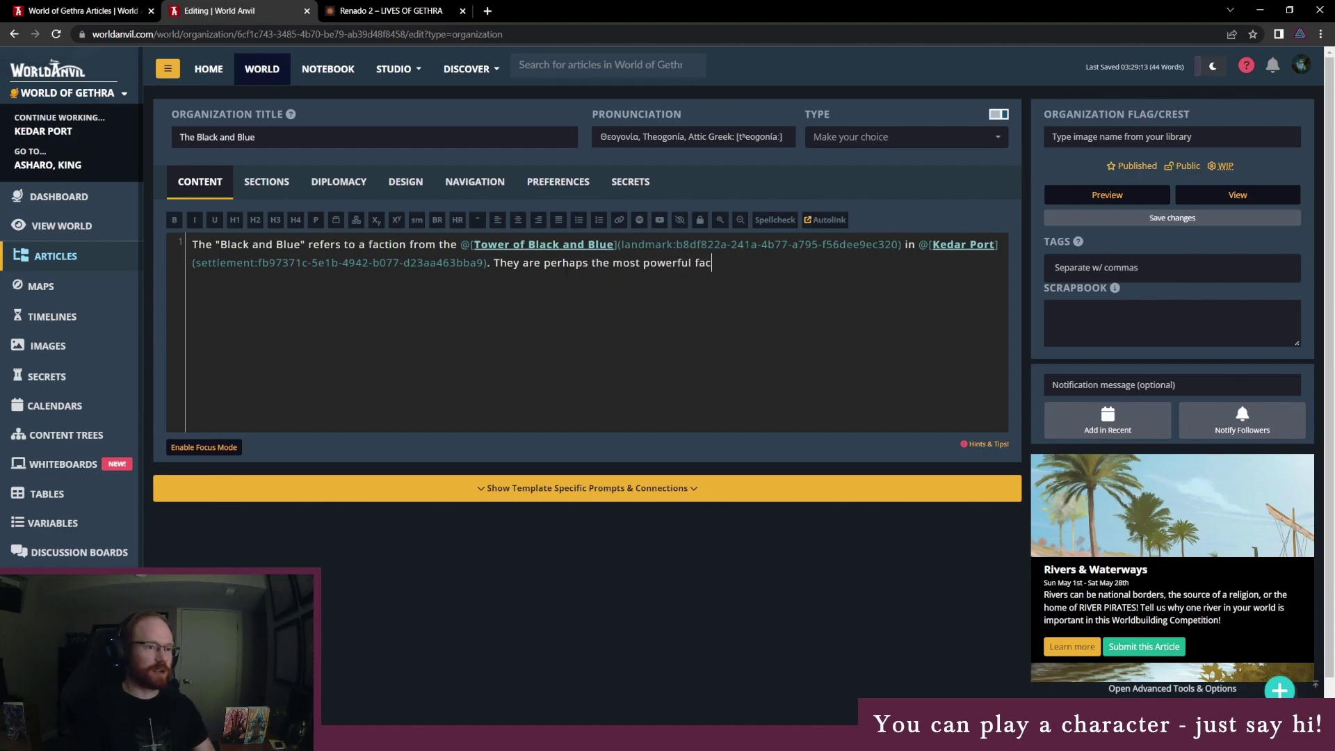
{"action": "type", "text": "tion in Ke"}
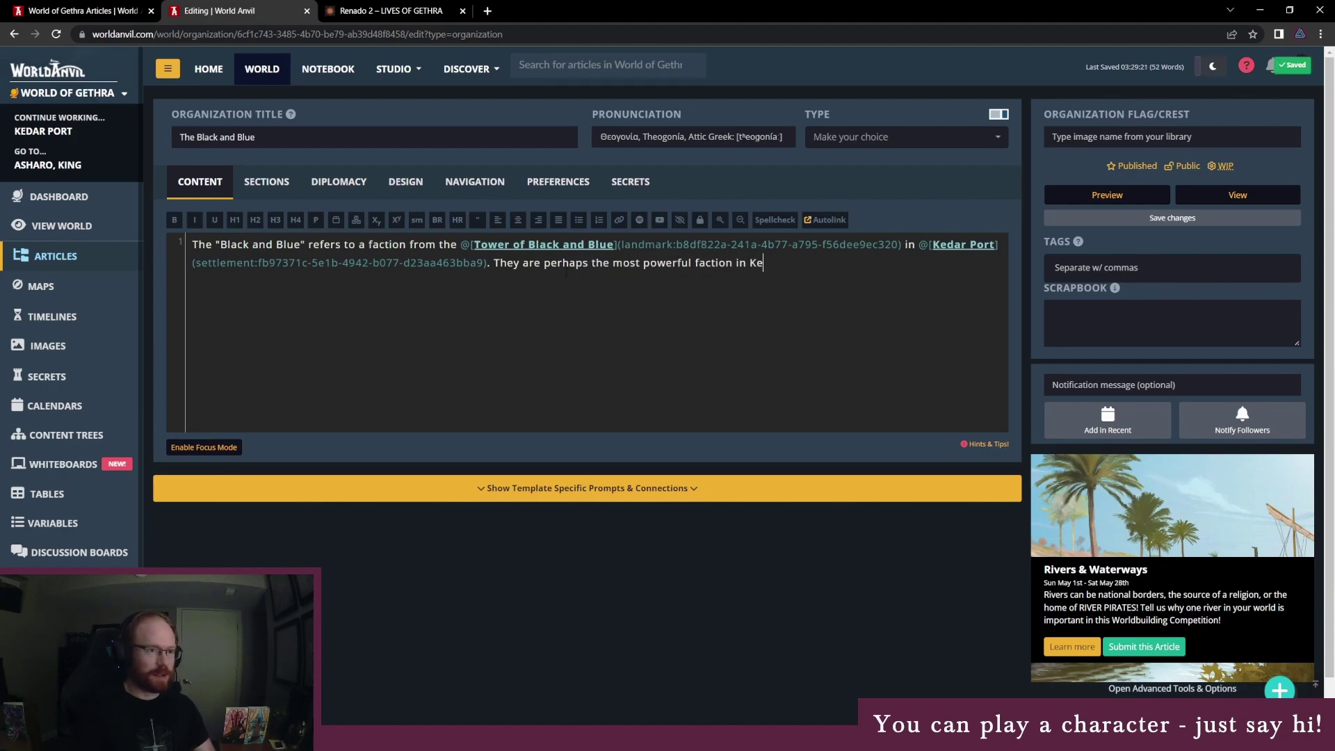
{"action": "type", "text": "dar Port during 1478."}
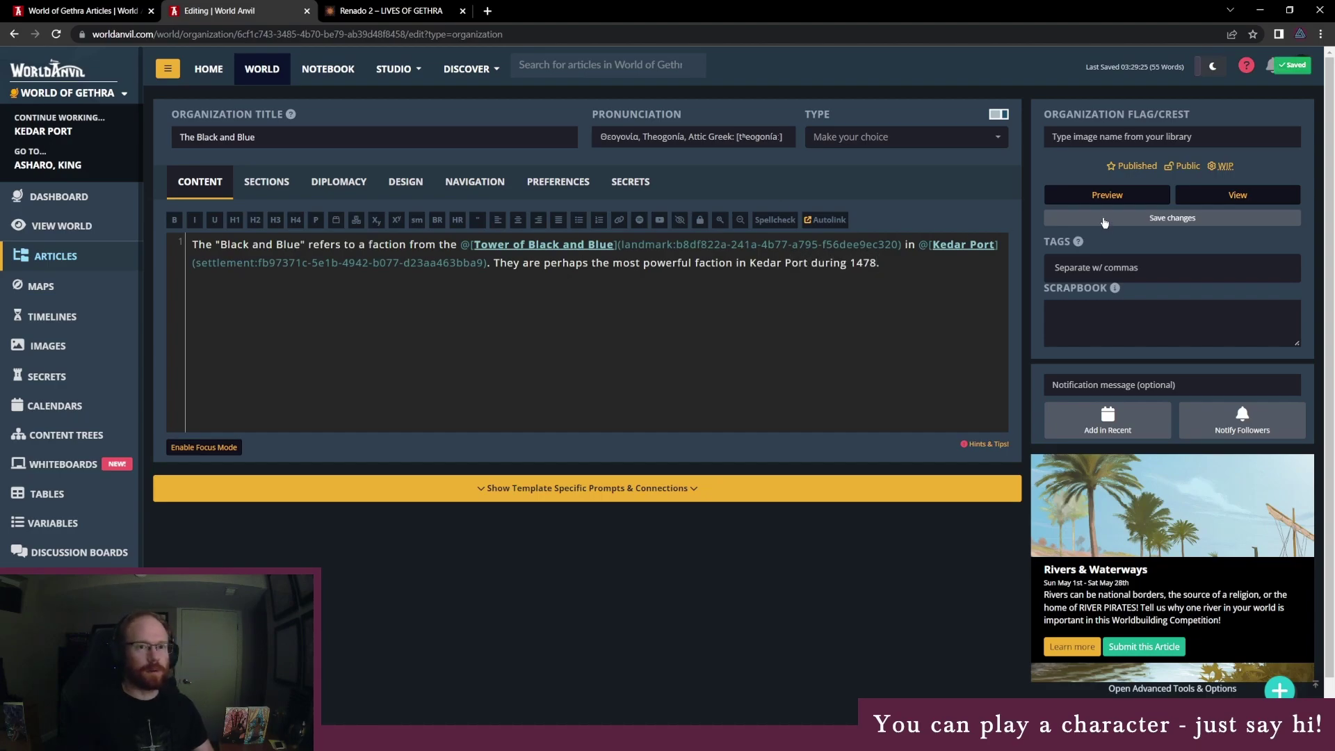
{"action": "left_click", "coordinate": [1104, 219]}
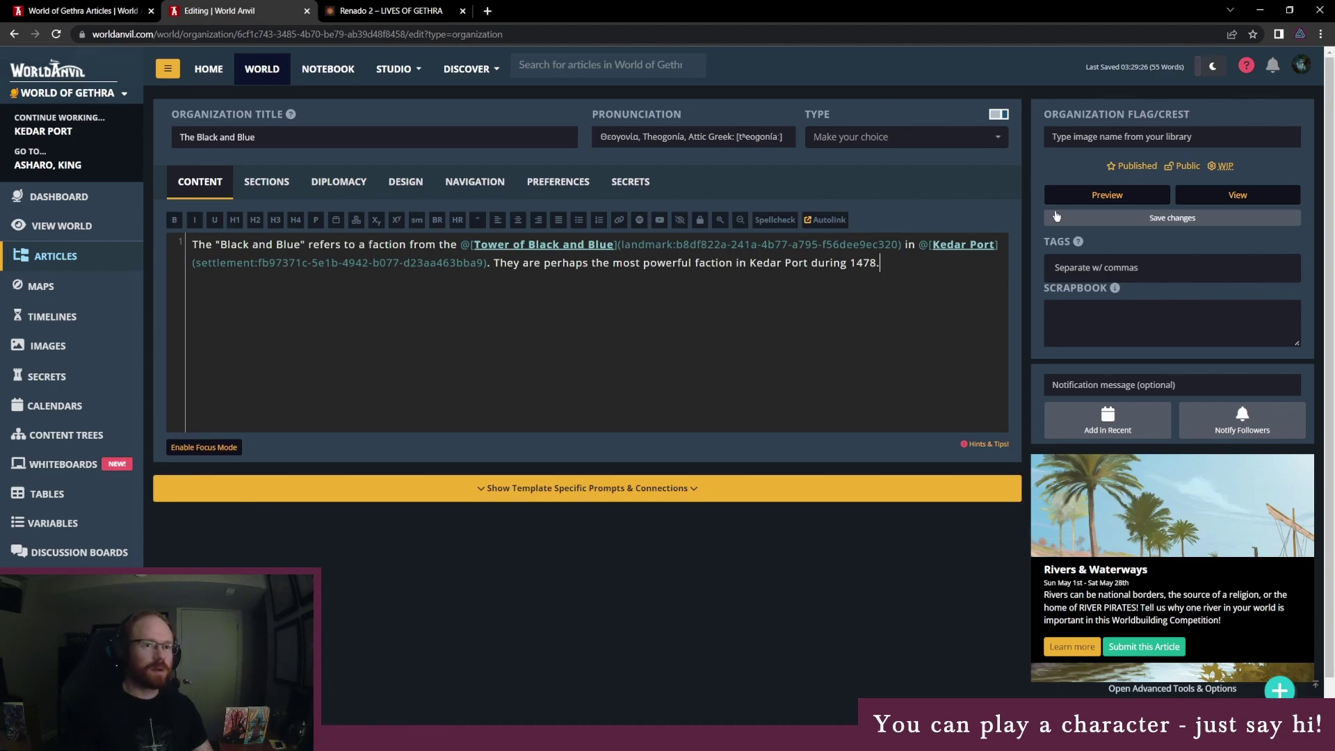
{"action": "left_click", "coordinate": [1127, 220]}
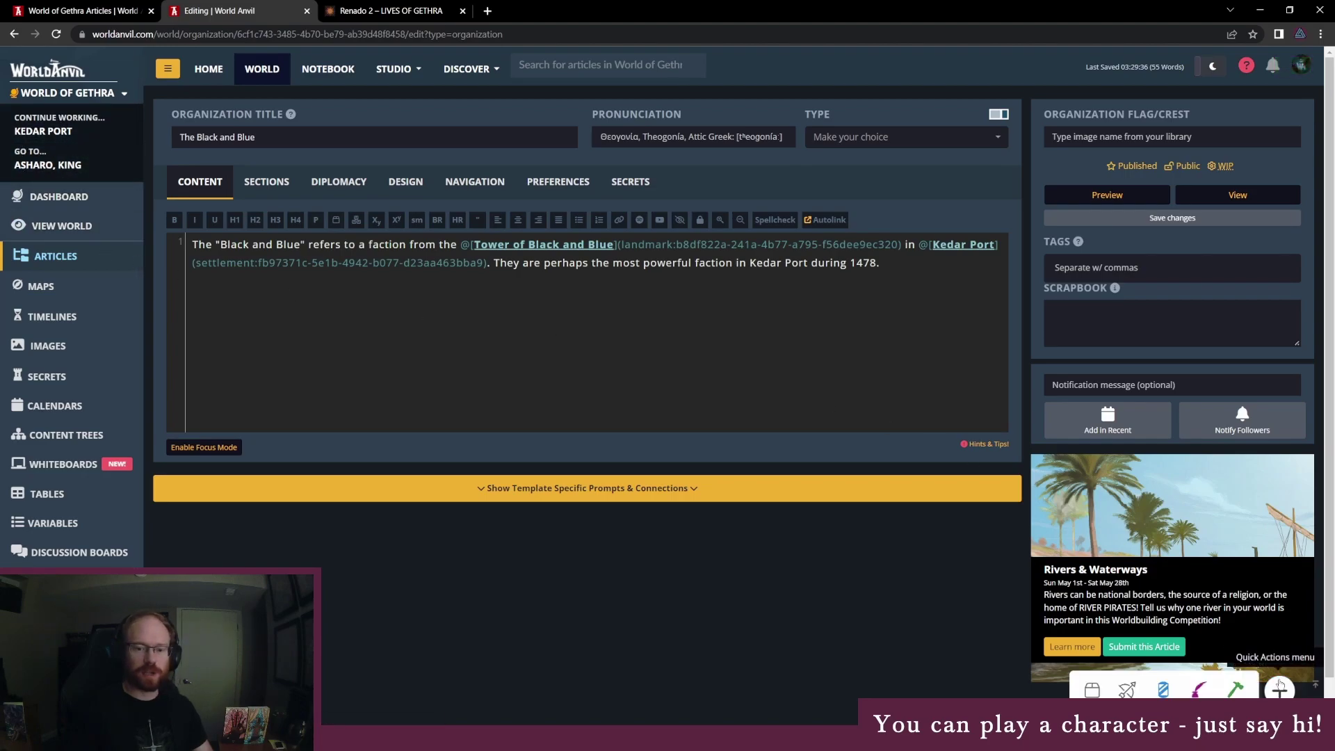
{"action": "left_click", "coordinate": [1279, 689]}
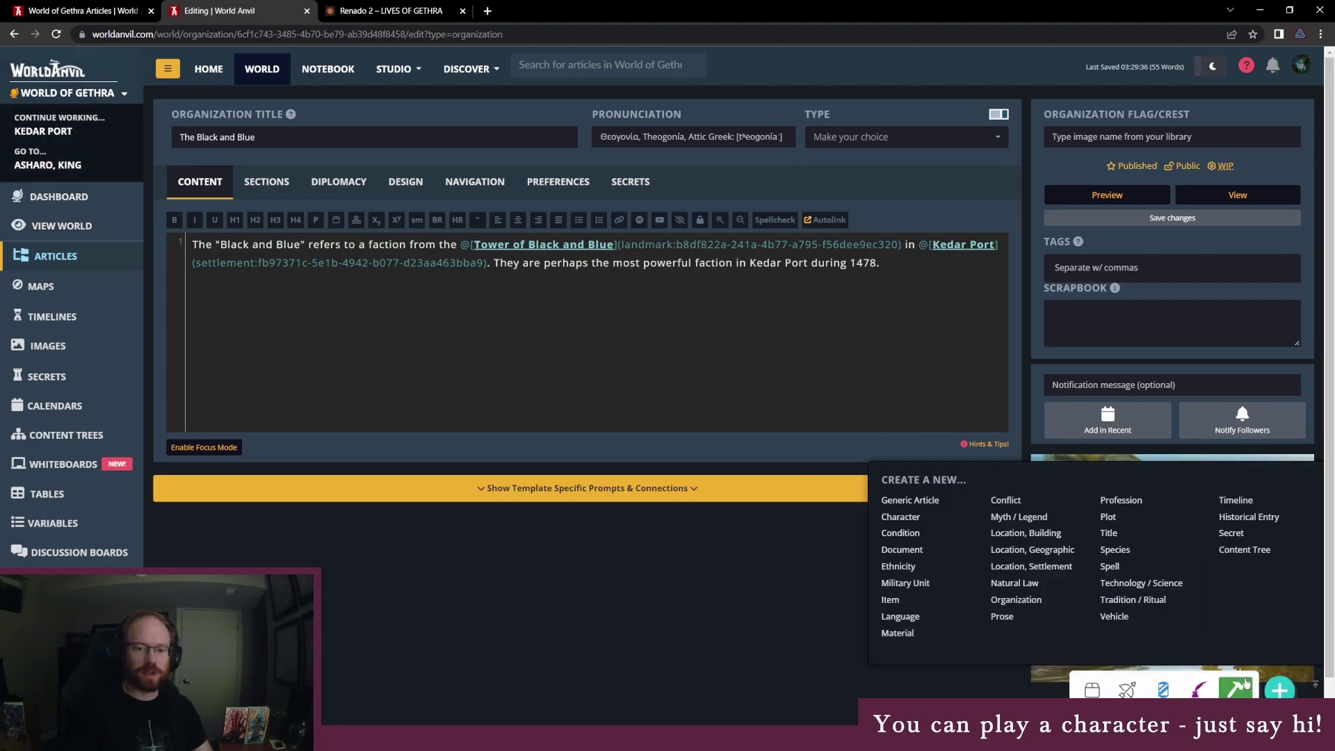
{"action": "left_click", "coordinate": [1031, 601]}
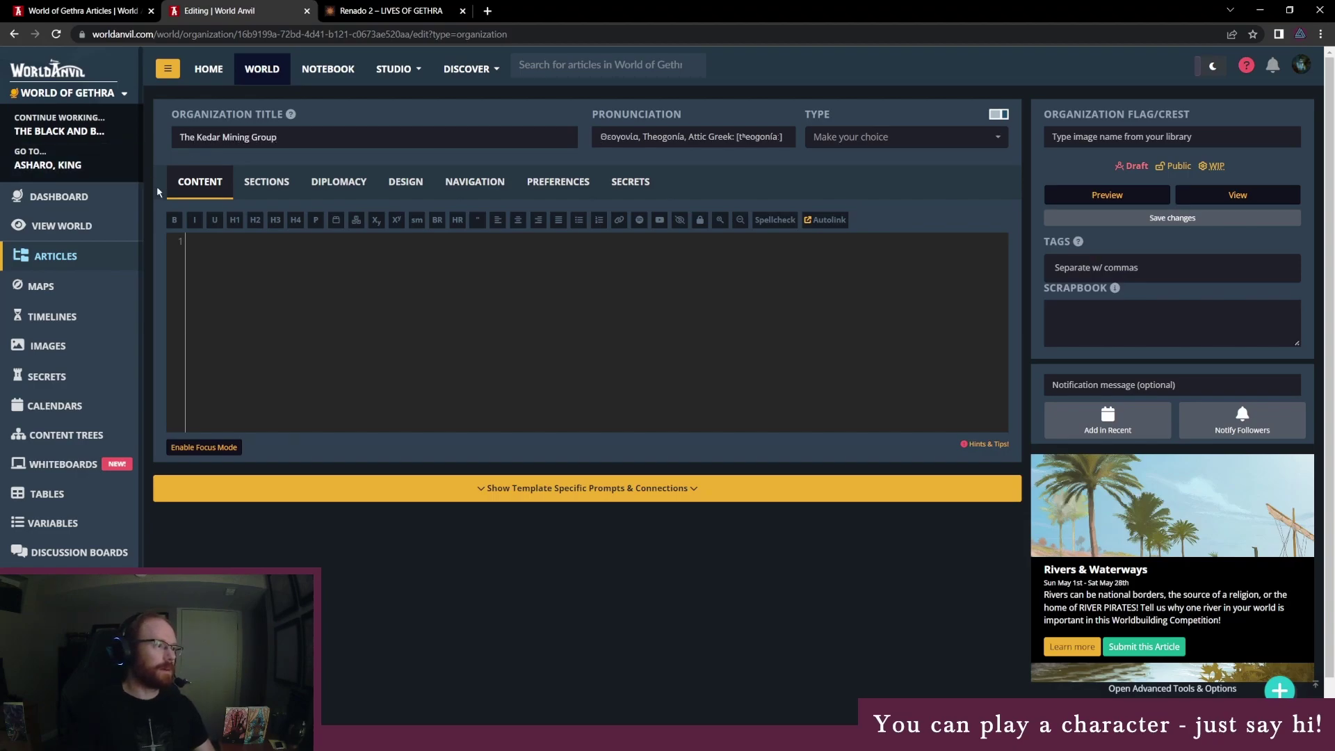
{"action": "type", "text": "The Mining "}
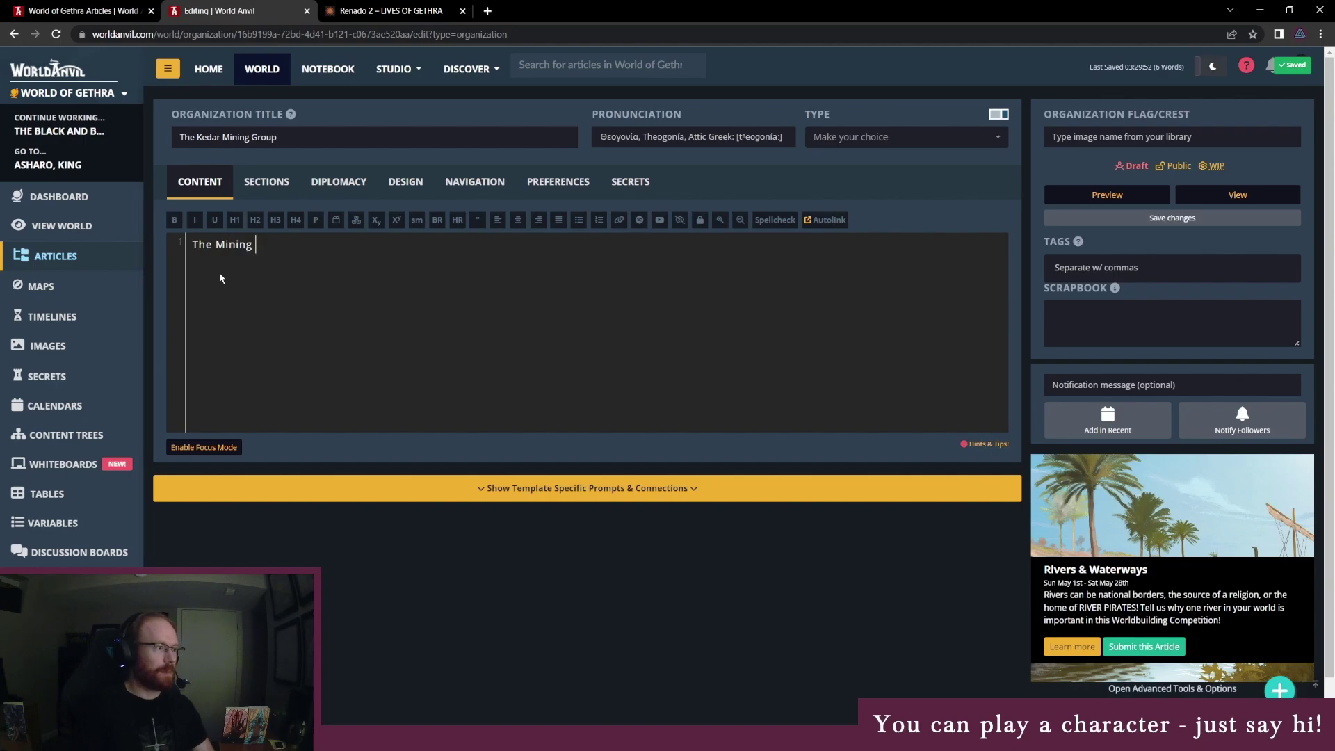
{"action": "type", "text": "Group is an "}
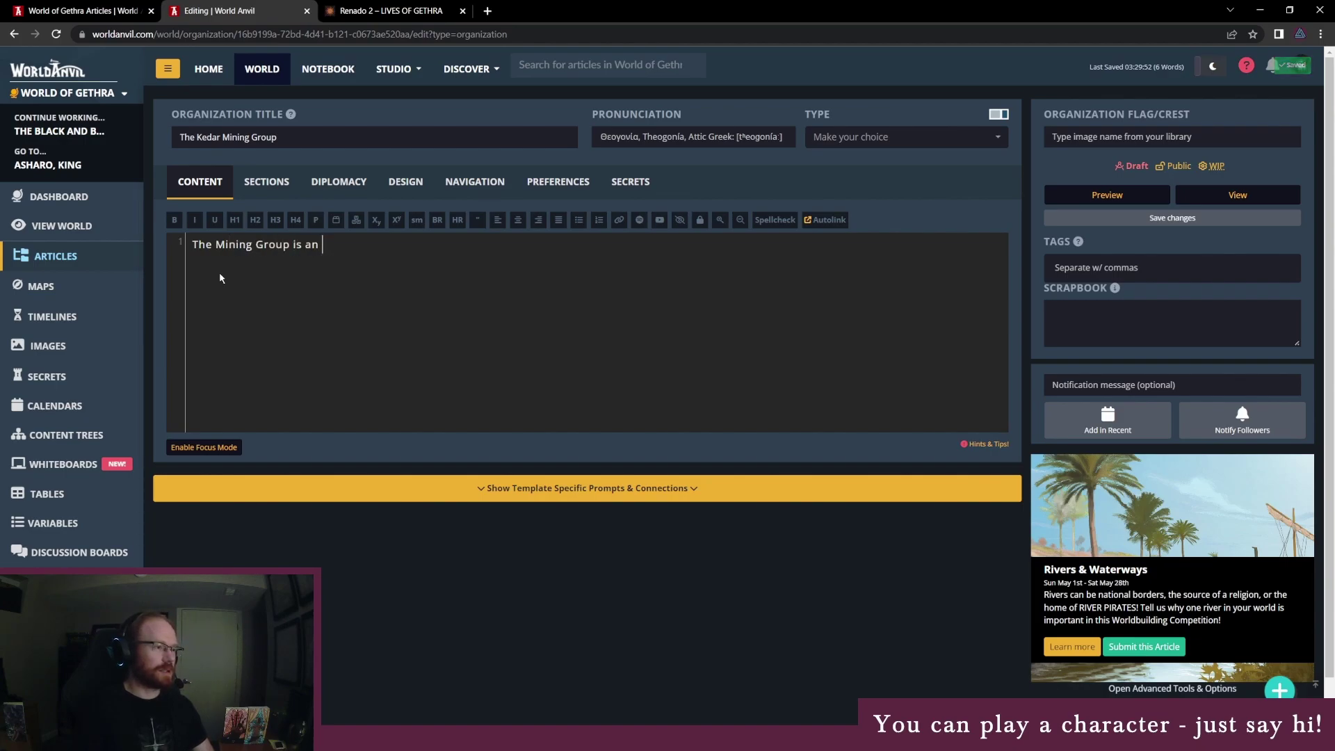
{"action": "type", "text": "industrial out"}
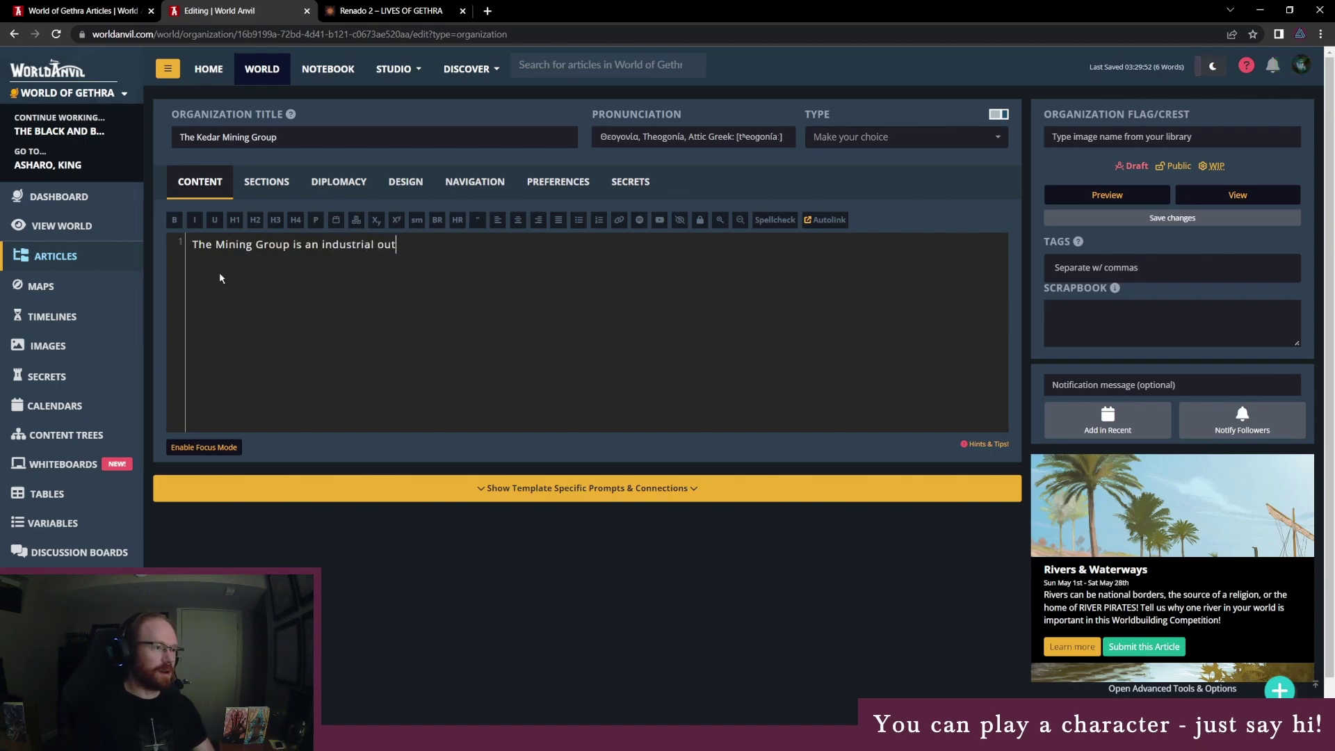
{"action": "type", "text": "fit vying for control of"}
{"action": "type", "text": "@[Kedar Port](settlement:fb97371c-5e1b-4942-b077-d23aa463bba9)"}
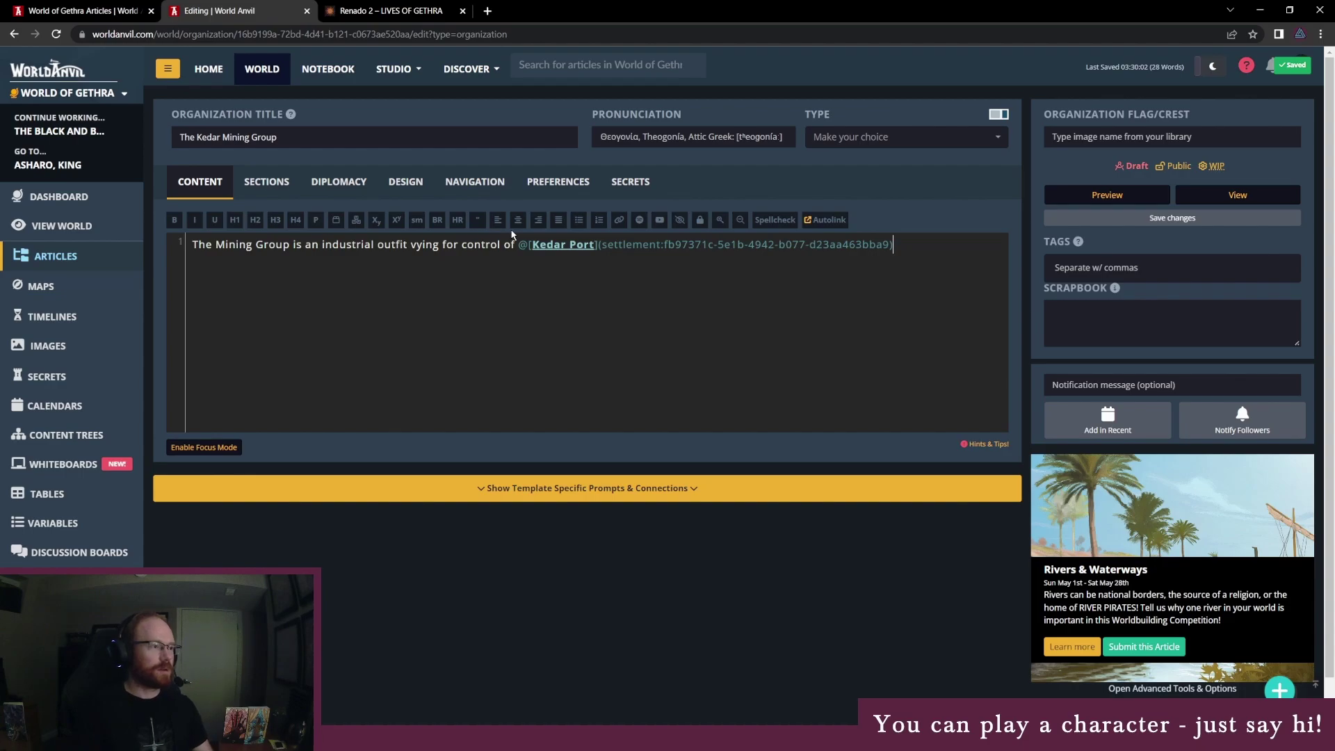
{"action": "type", "text": "for their own profit"}
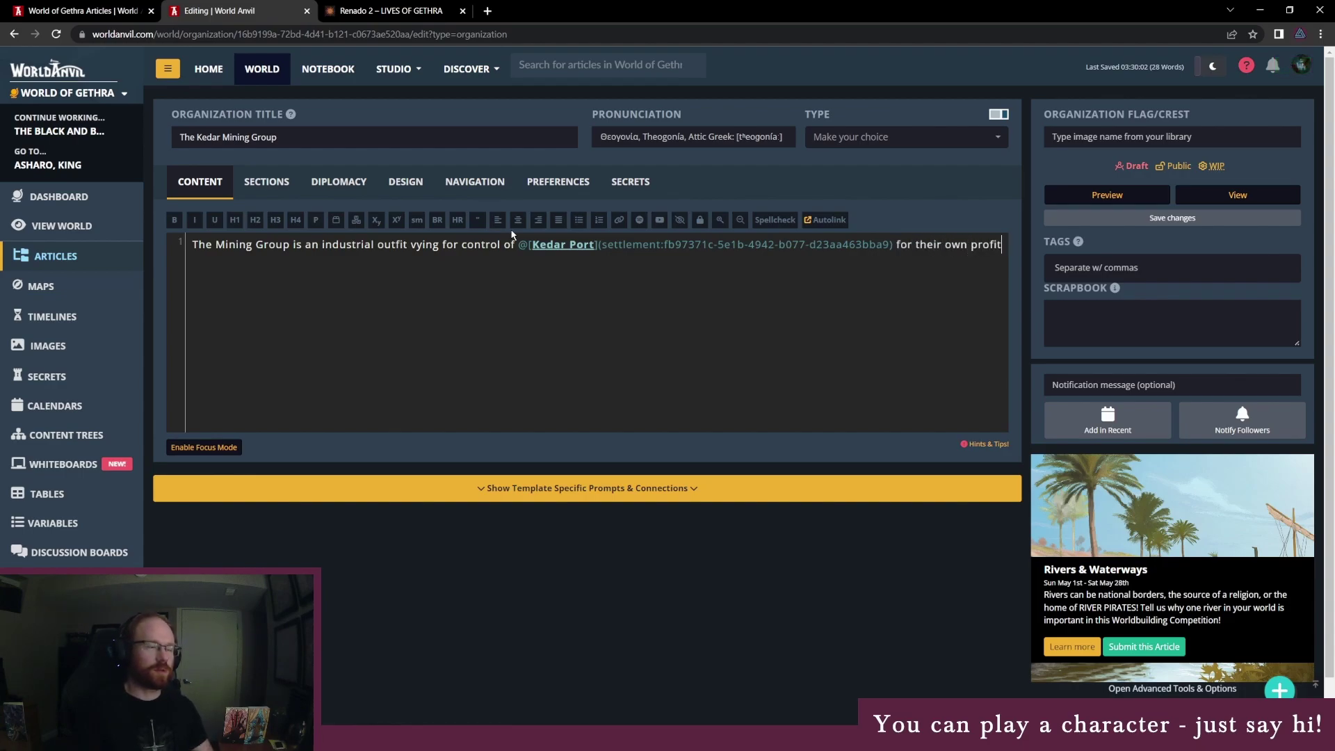
{"action": "type", "text": " and power."}
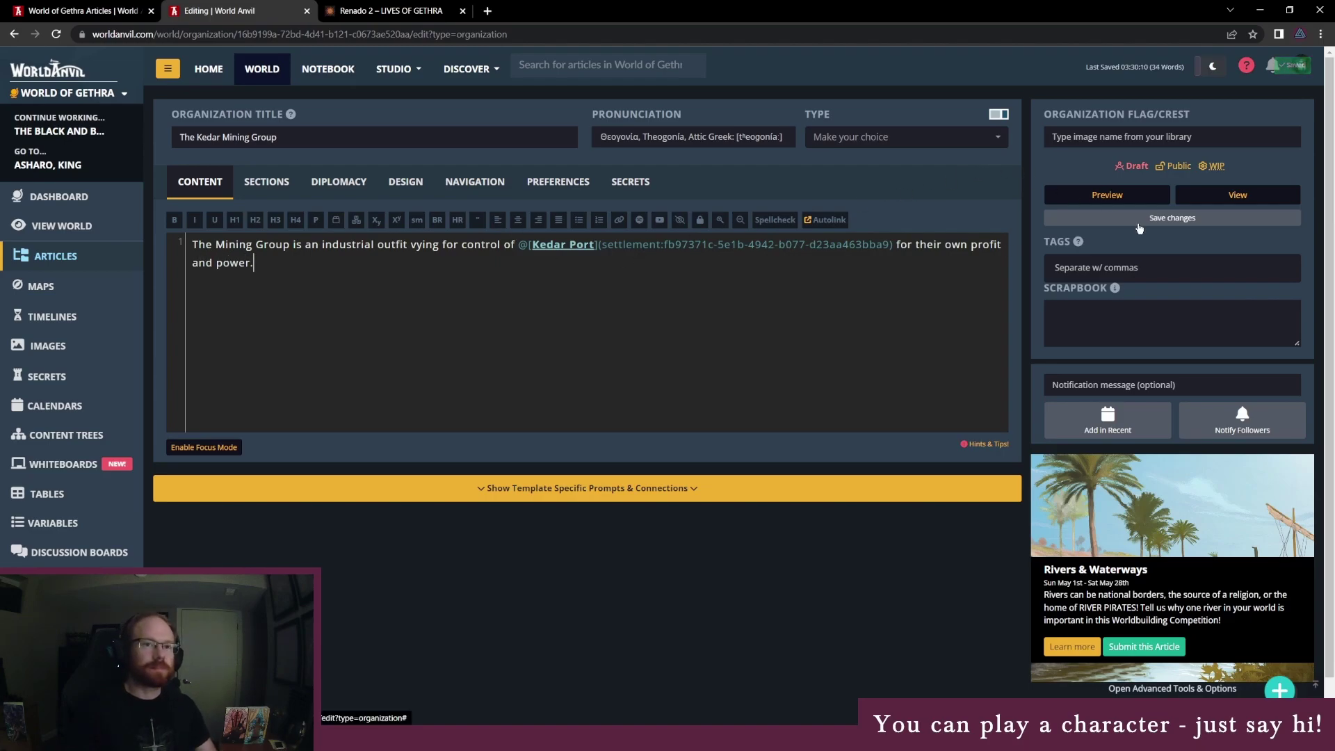
{"action": "left_click", "coordinate": [1132, 165]}
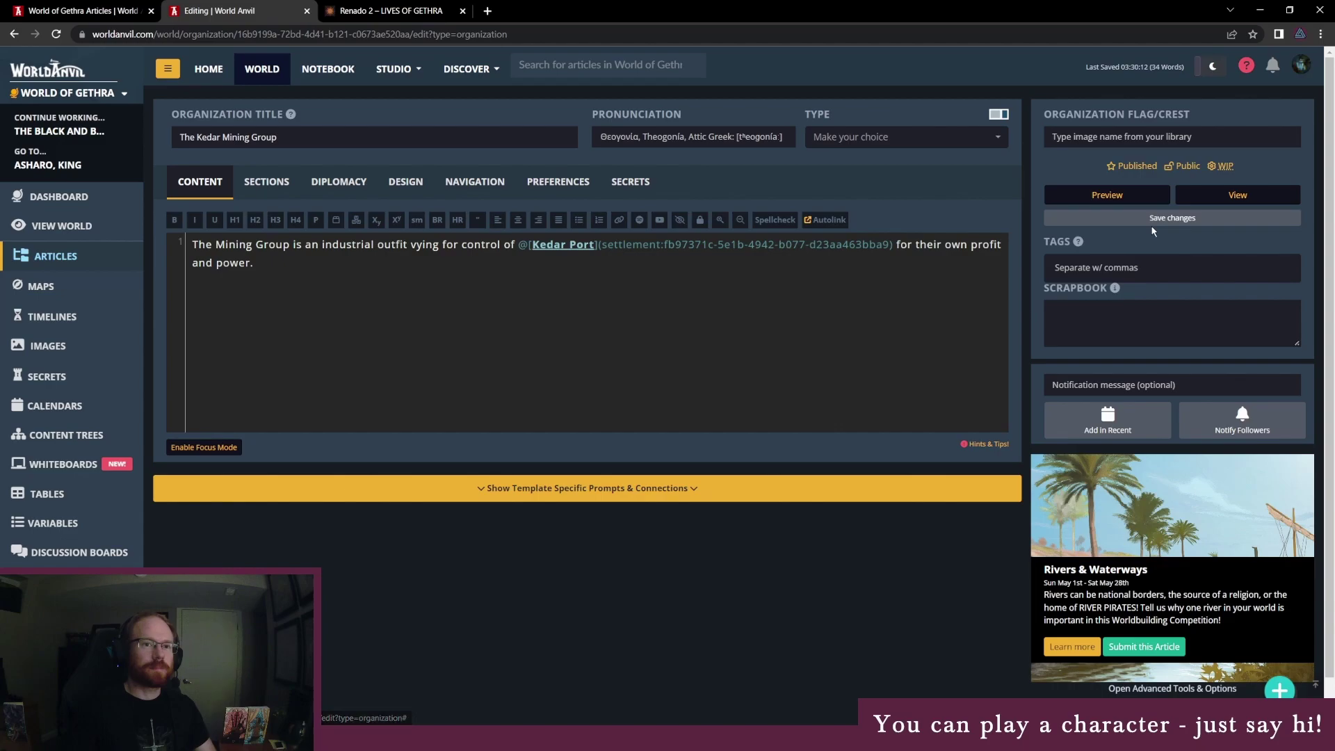
{"action": "left_click", "coordinate": [1153, 219]}
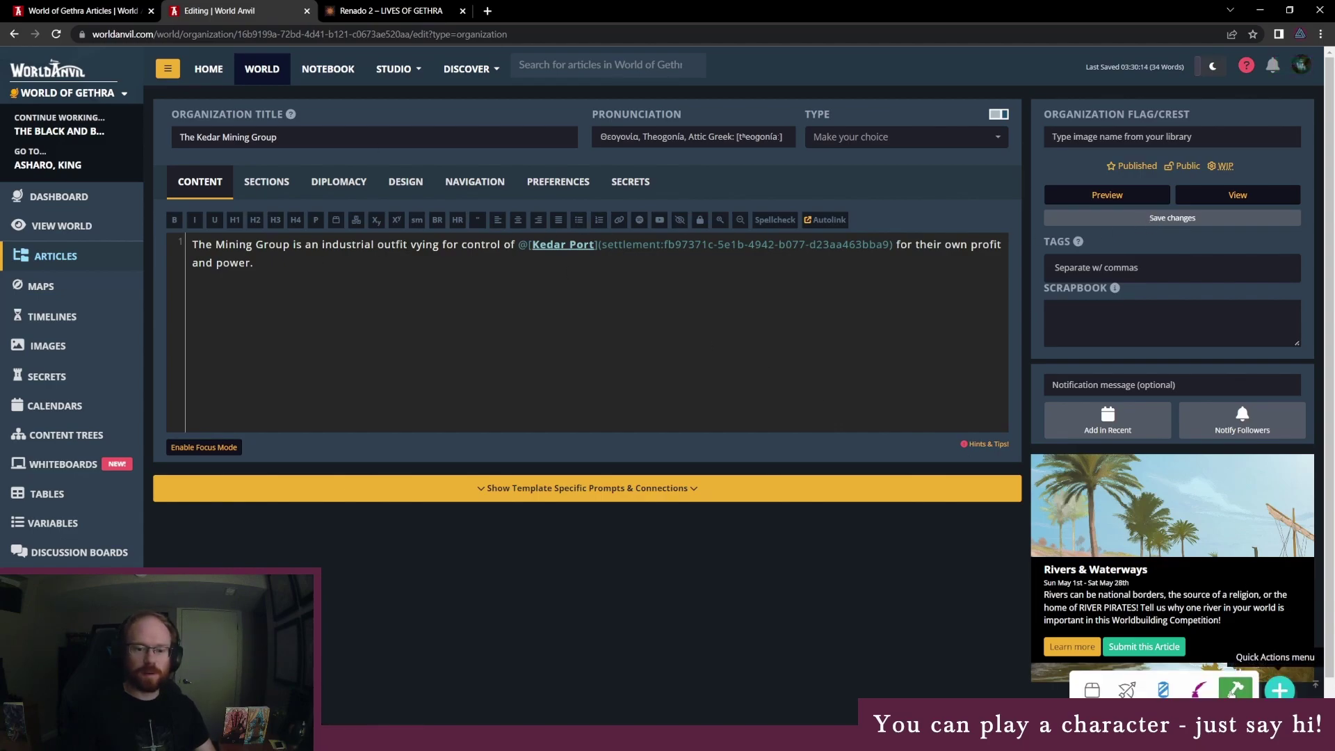
{"action": "left_click", "coordinate": [1236, 690]}
Begin a Character article, then create an organization titled Havard's Brothers and open its Type choices.
{"action": "left_click", "coordinate": [906, 521]}
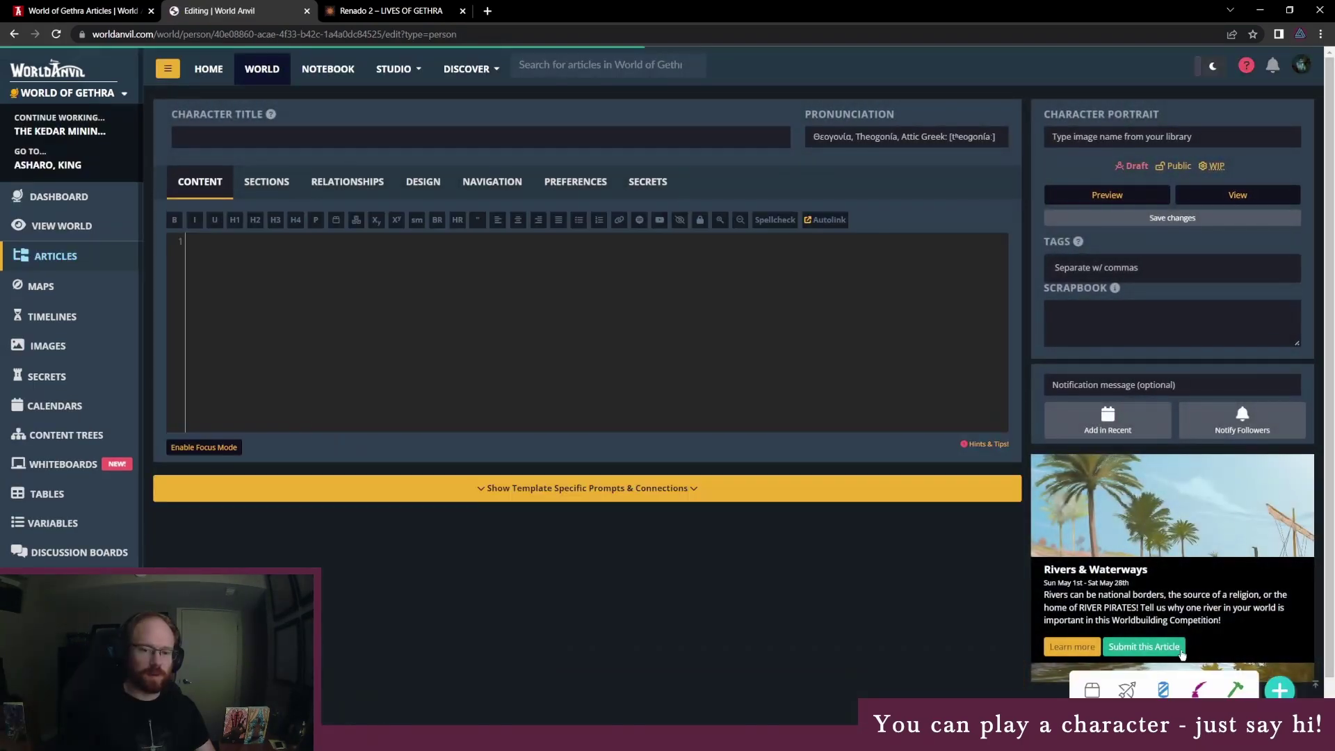
{"action": "left_click", "coordinate": [1233, 691]}
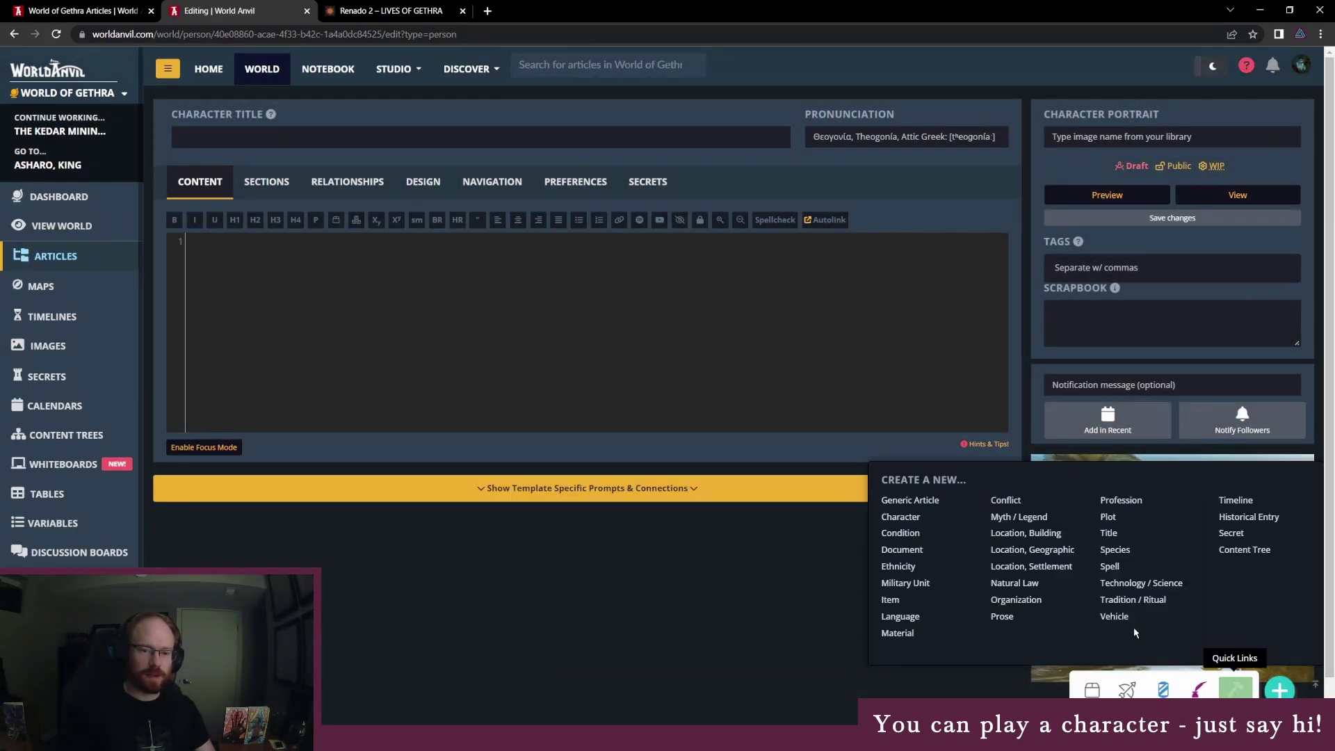
{"action": "left_click", "coordinate": [1020, 601]}
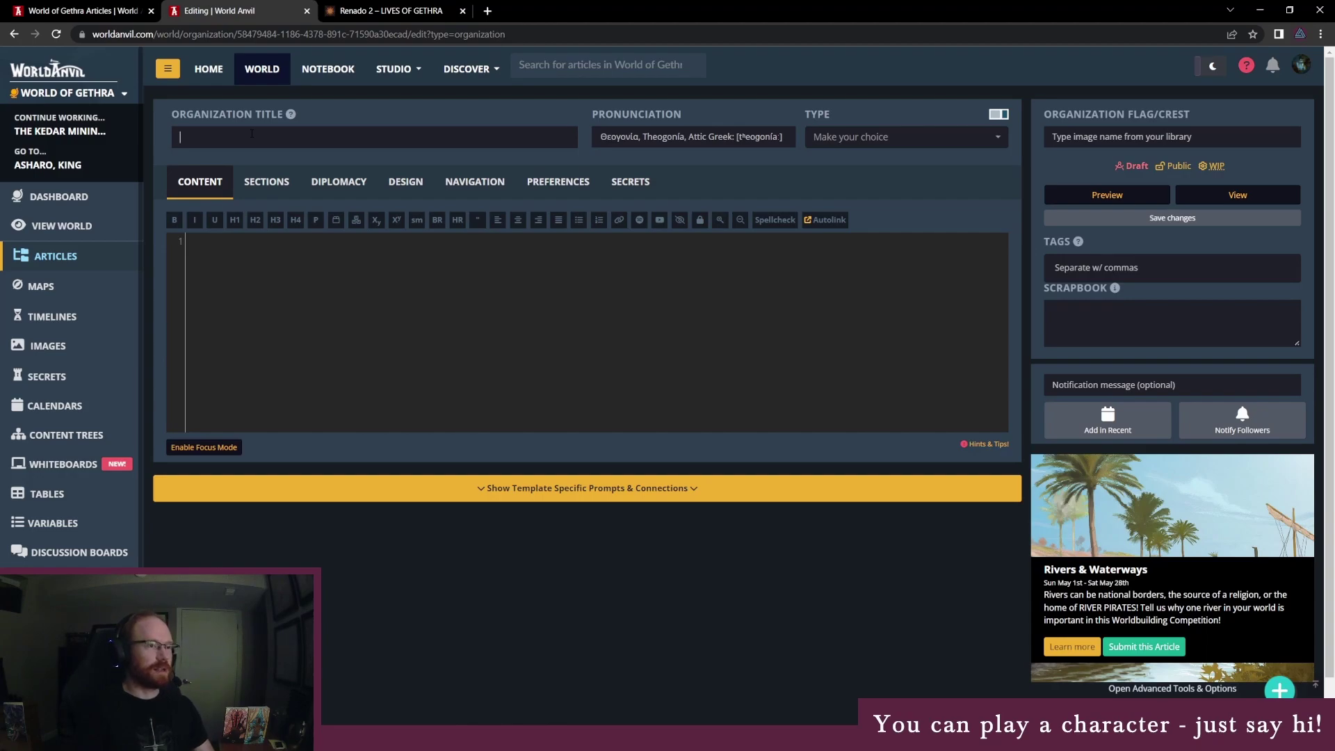
{"action": "type", "text": "T"}
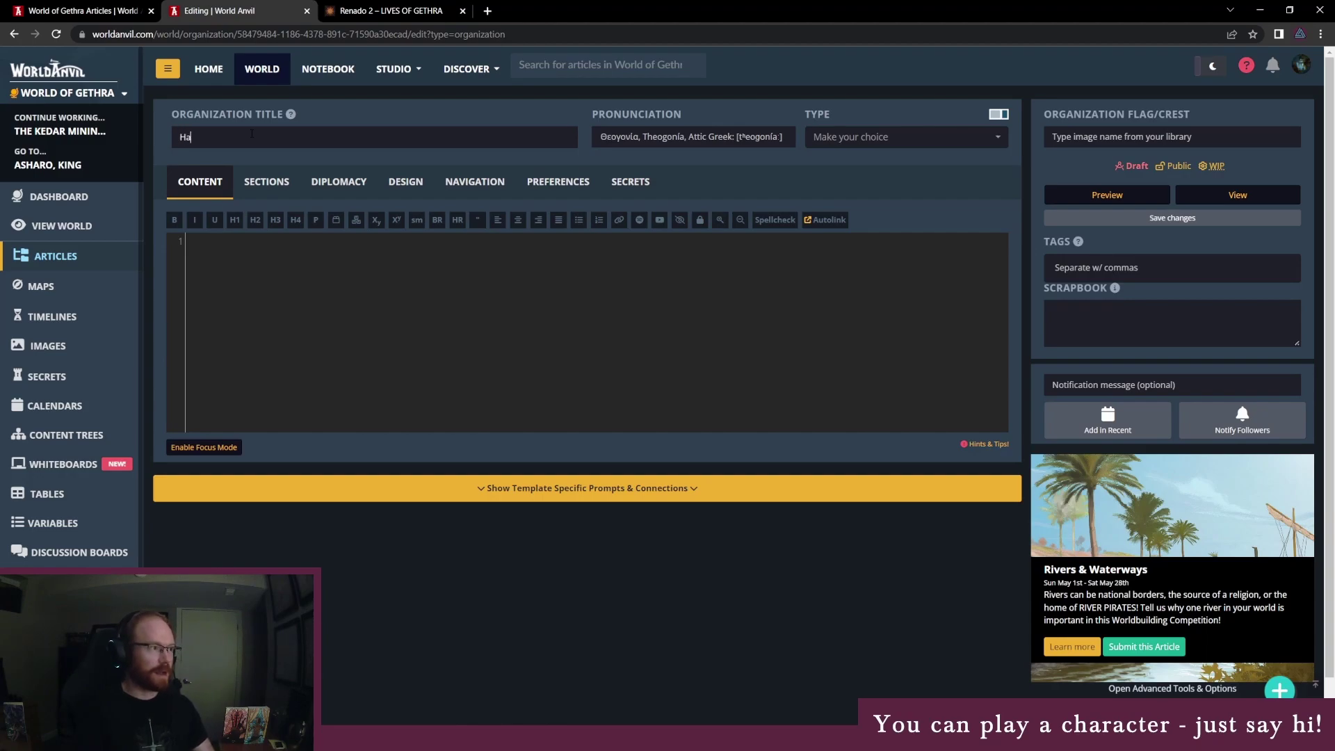
{"action": "type", "text": "avard's Brothers"}
{"action": "left_click", "coordinate": [849, 146]}
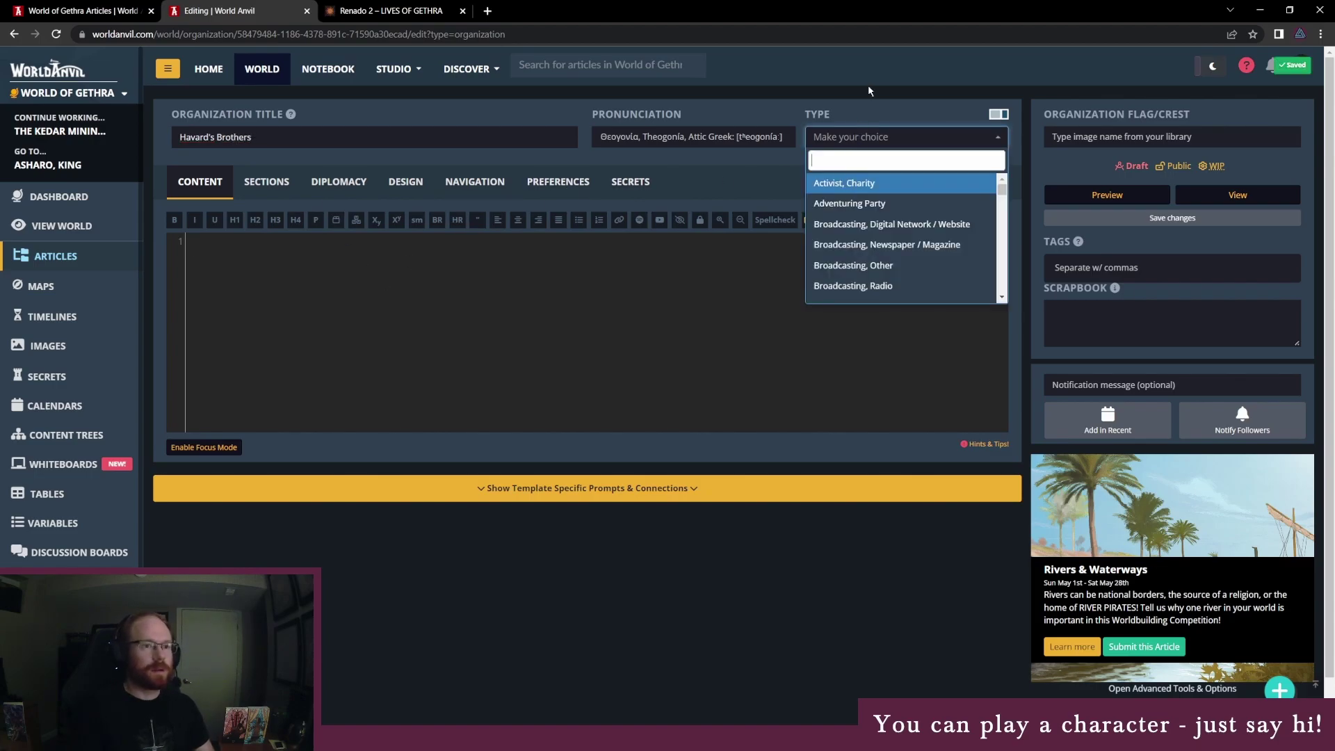
In Lives of Gethra, browse the Renado 2 chapter and jump to Renado 3 from the chapter list.
{"action": "key", "text": "ctrl+Tab"}
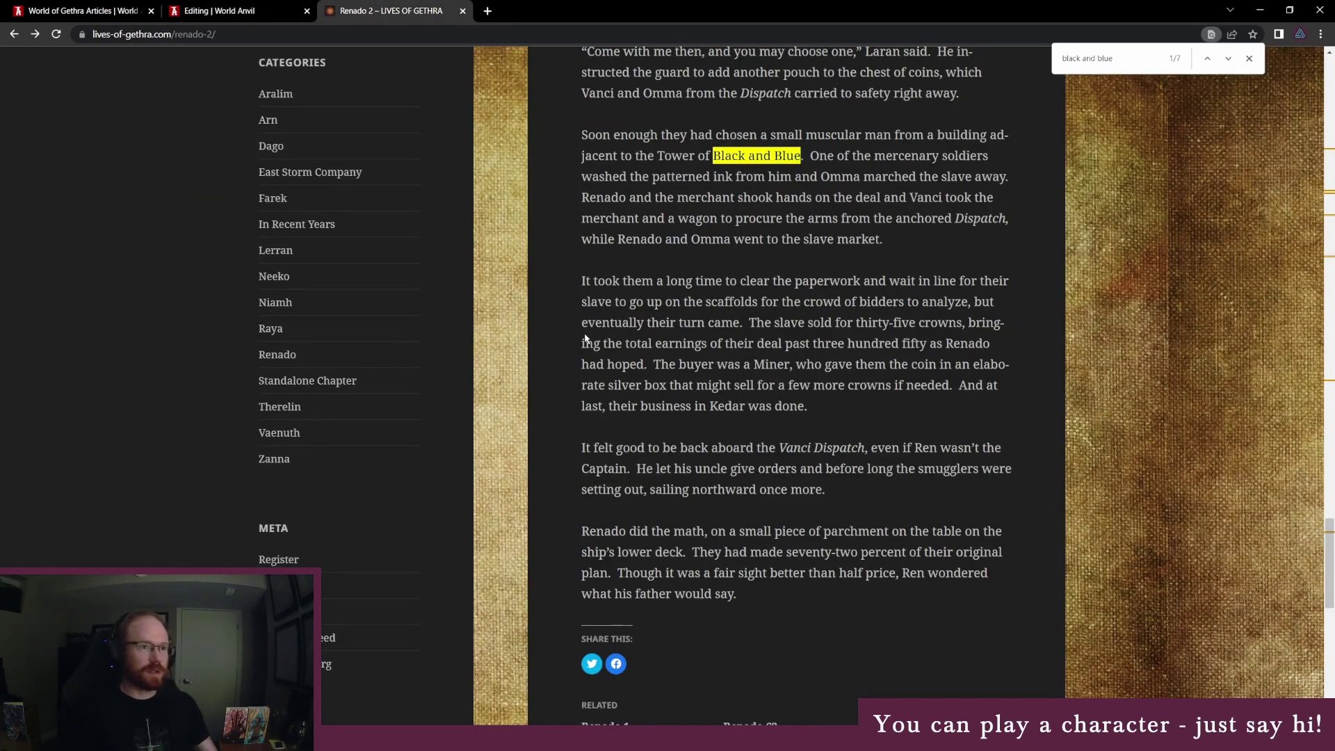
{"action": "scroll", "coordinate": [585, 339], "scroll_direction": "up", "scroll_amount": 1}
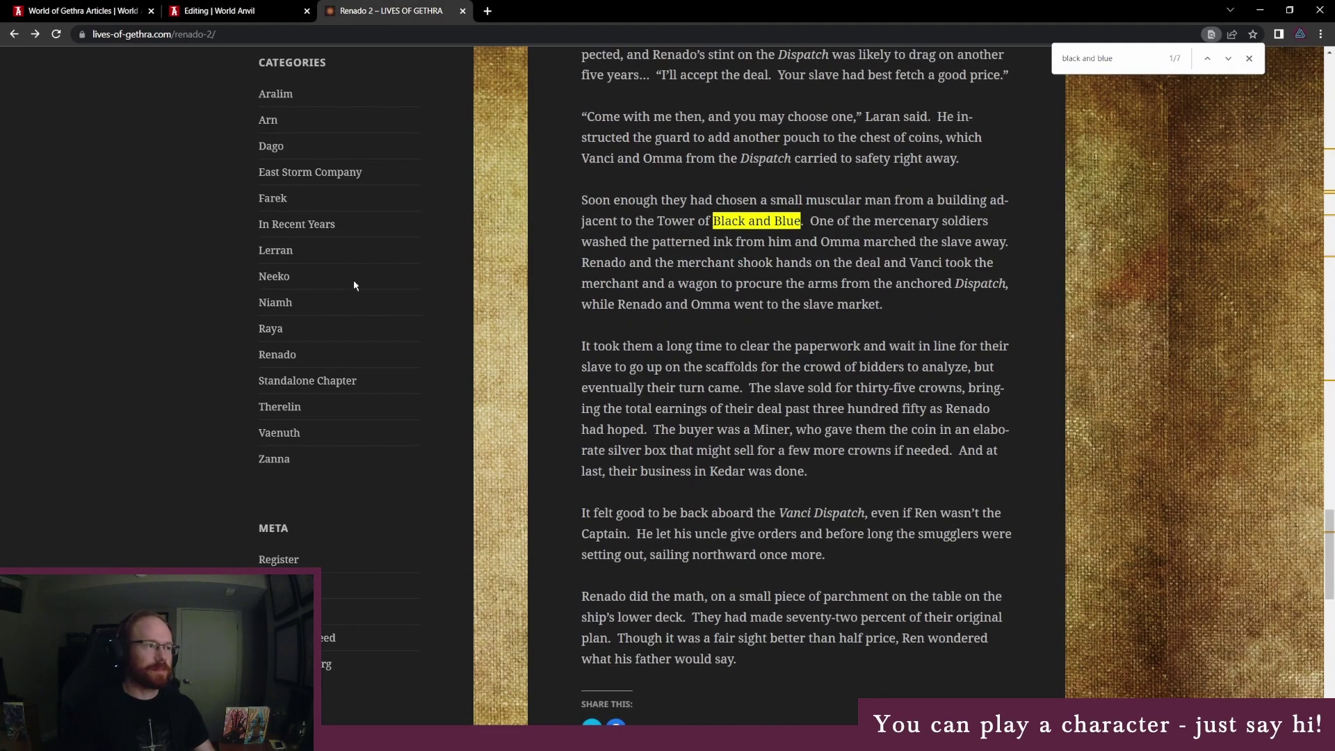
{"action": "scroll", "coordinate": [274, 337], "scroll_direction": "up", "scroll_amount": 15}
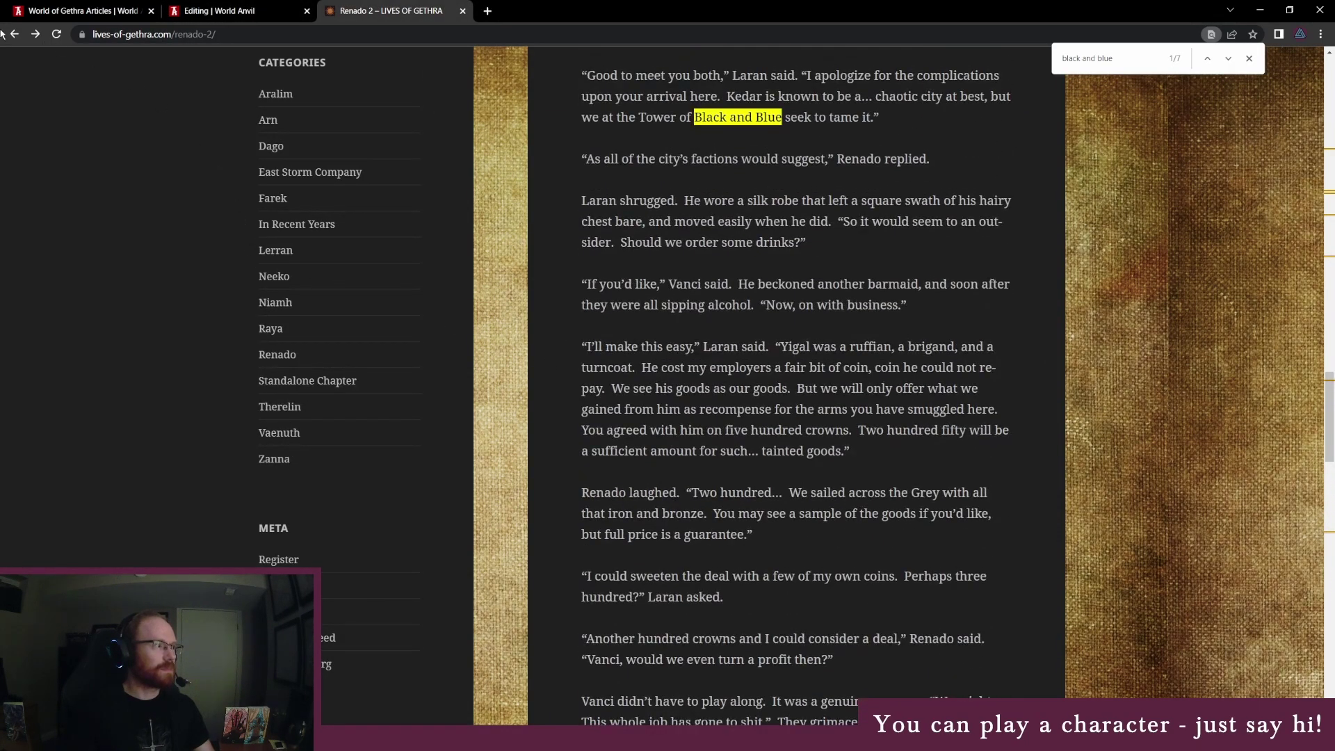
{"action": "right_click", "coordinate": [14, 34]}
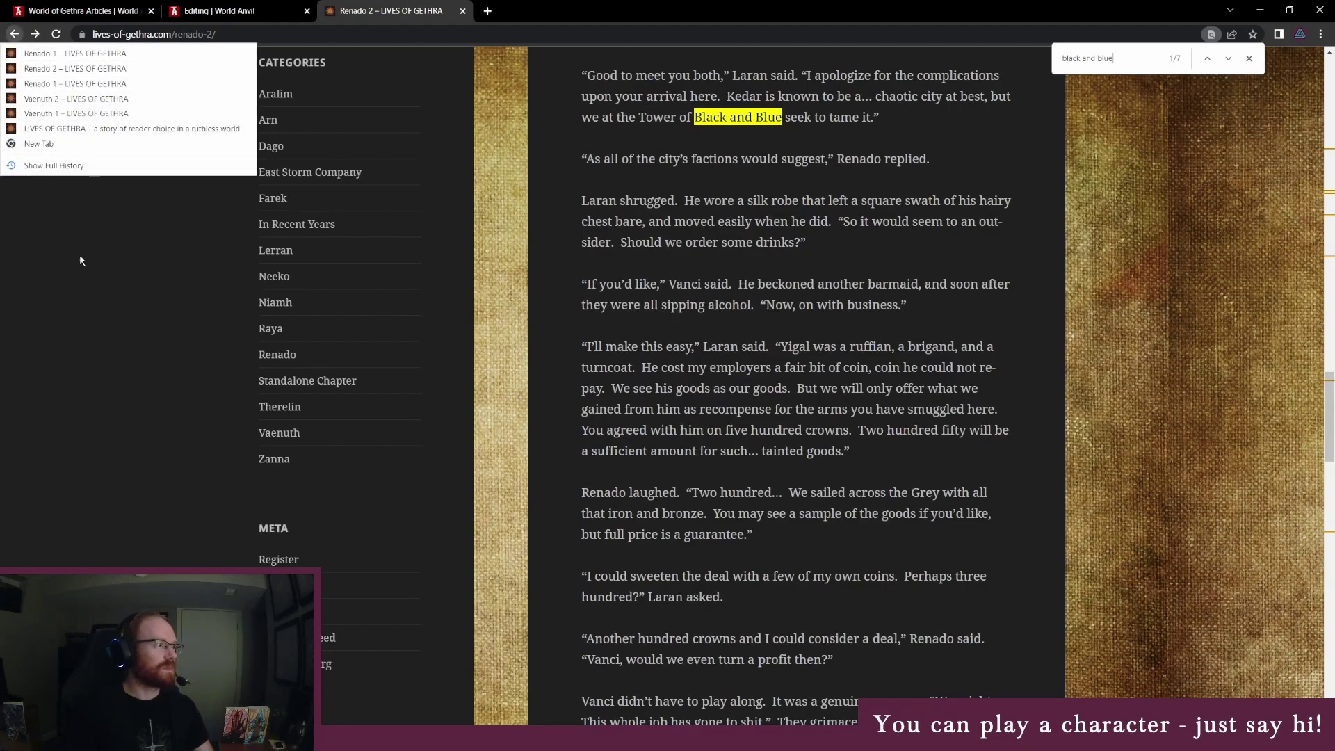
{"action": "left_click", "coordinate": [198, 248]}
{"action": "scroll", "coordinate": [245, 260], "scroll_direction": "up", "scroll_amount": 15}
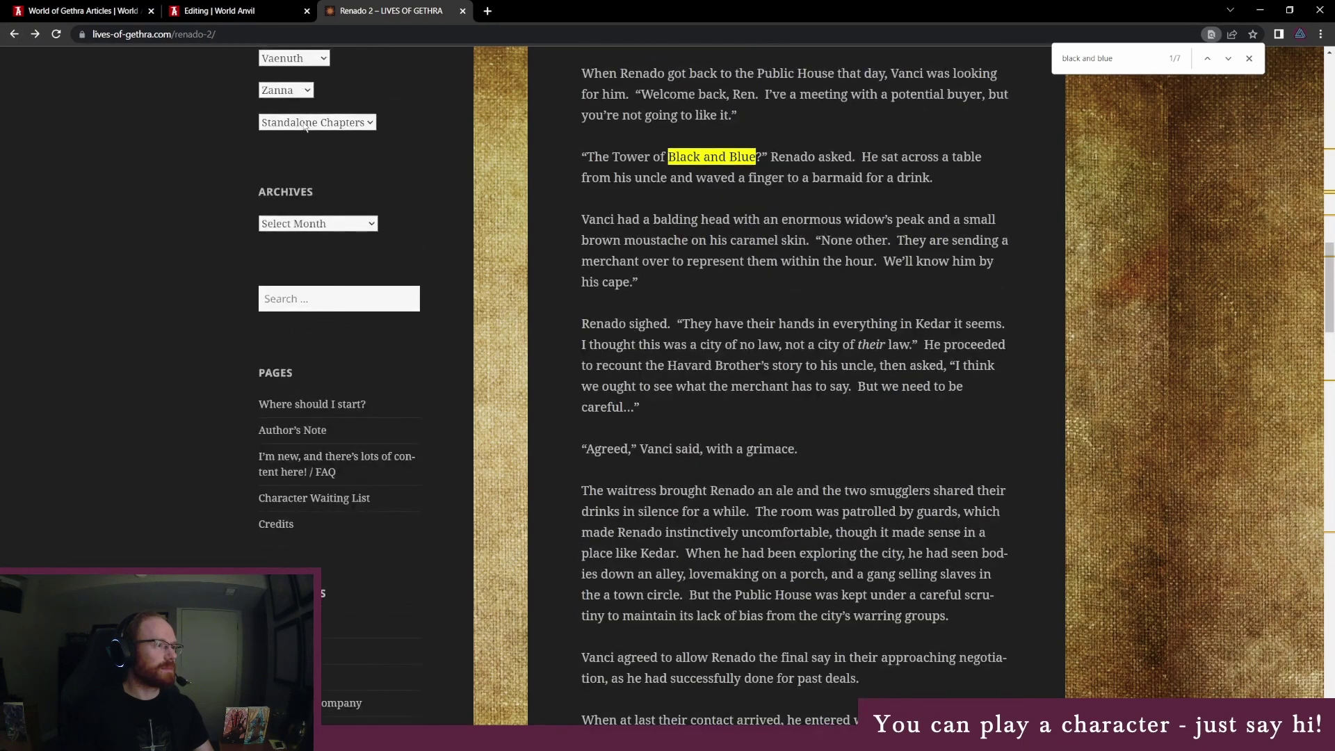
{"action": "scroll", "coordinate": [306, 127], "scroll_direction": "up", "scroll_amount": 3}
{"action": "left_click", "coordinate": [290, 189]}
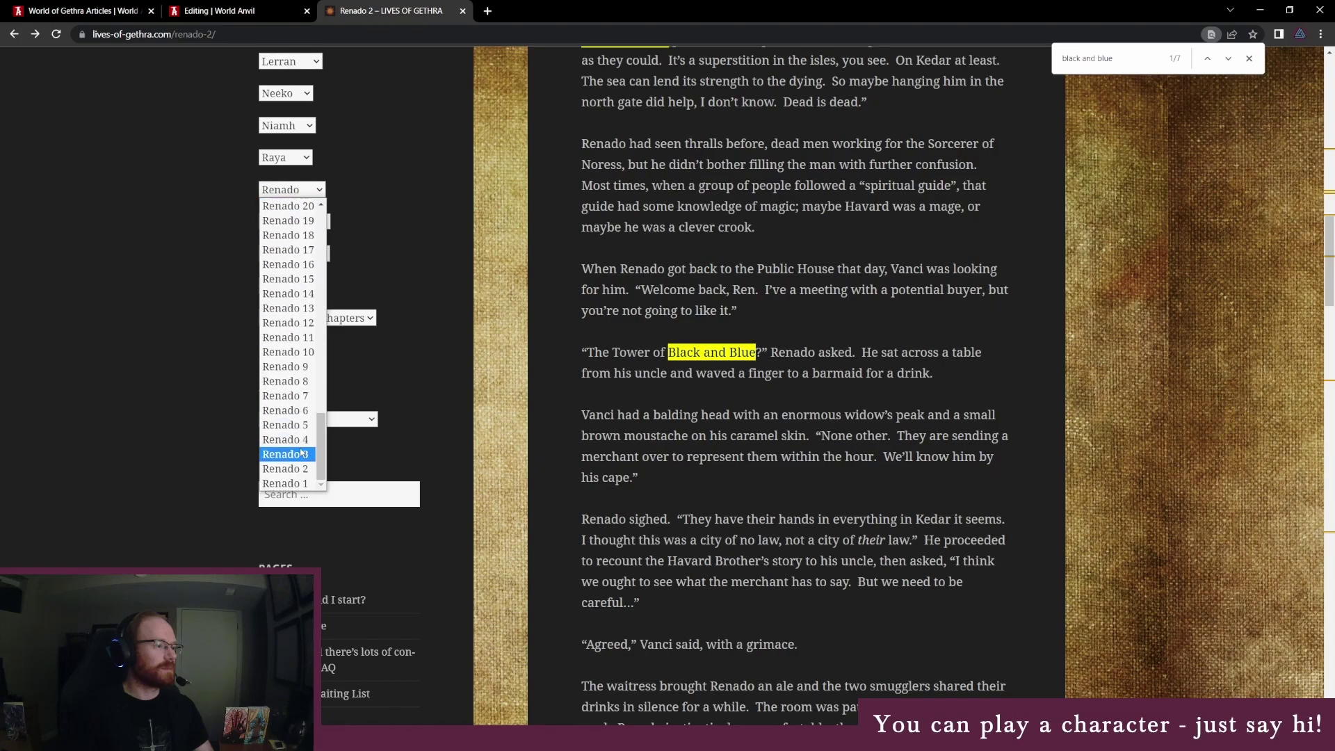
{"action": "left_click", "coordinate": [300, 453]}
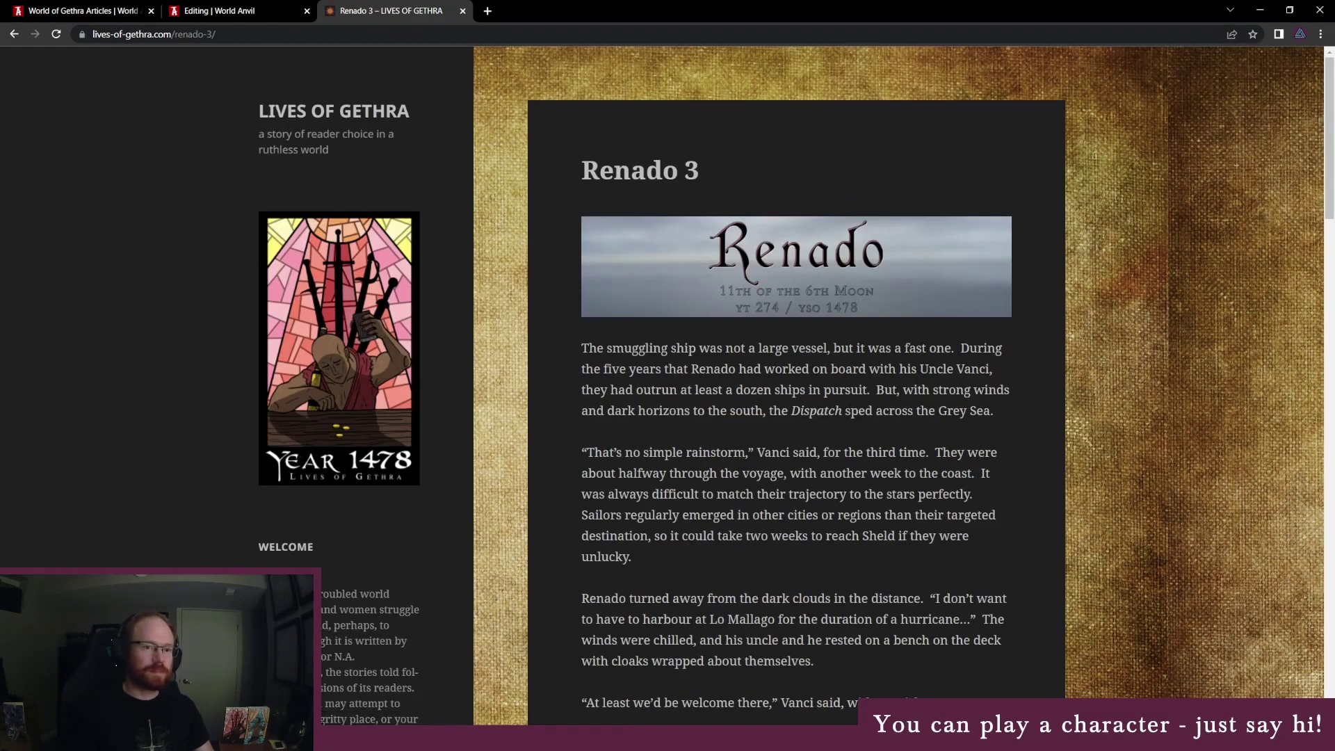
Return to Renado 2 and highlight the sentence calling Havard's Brothers a religious group.
{"action": "scroll", "coordinate": [214, 360], "scroll_direction": "down", "scroll_amount": 7}
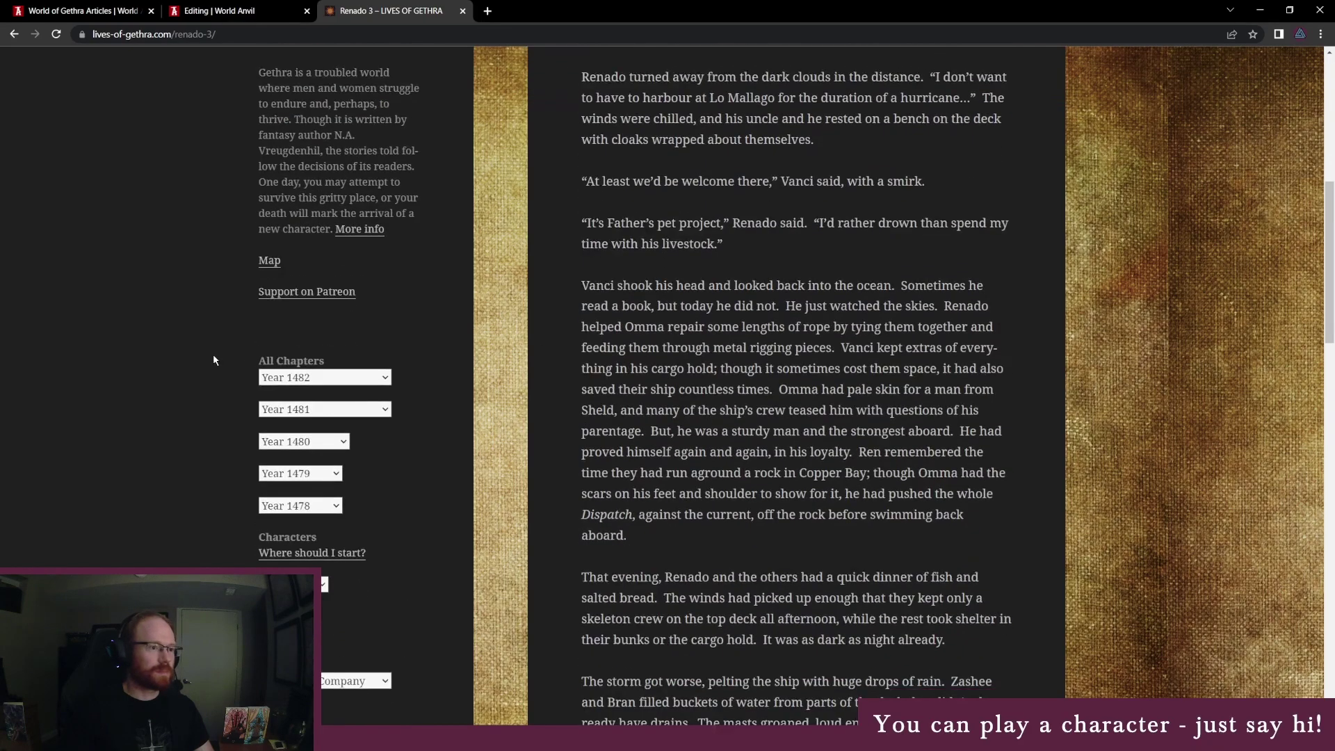
{"action": "scroll", "coordinate": [213, 354], "scroll_direction": "down", "scroll_amount": 8}
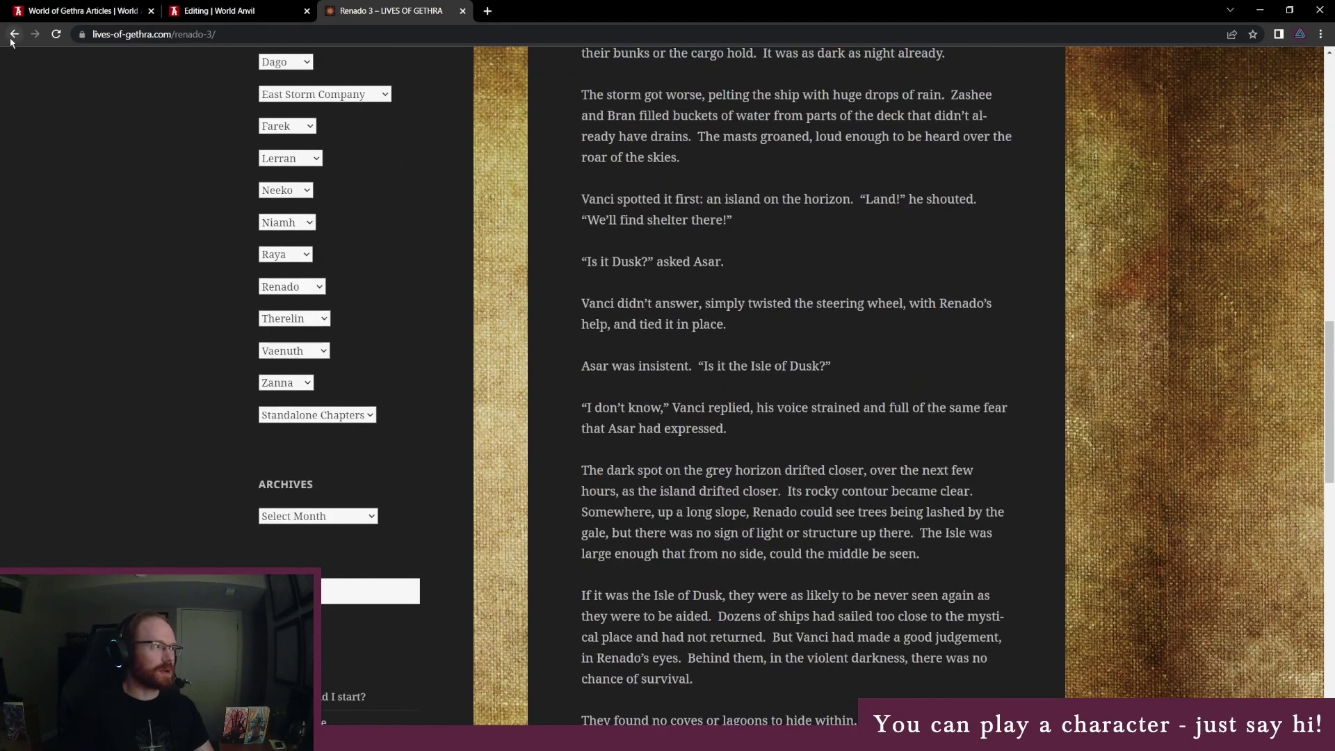
{"action": "left_click", "coordinate": [13, 34]}
{"action": "scroll", "coordinate": [701, 428], "scroll_direction": "up", "scroll_amount": 15}
{"action": "scroll", "coordinate": [700, 427], "scroll_direction": "down", "scroll_amount": 7}
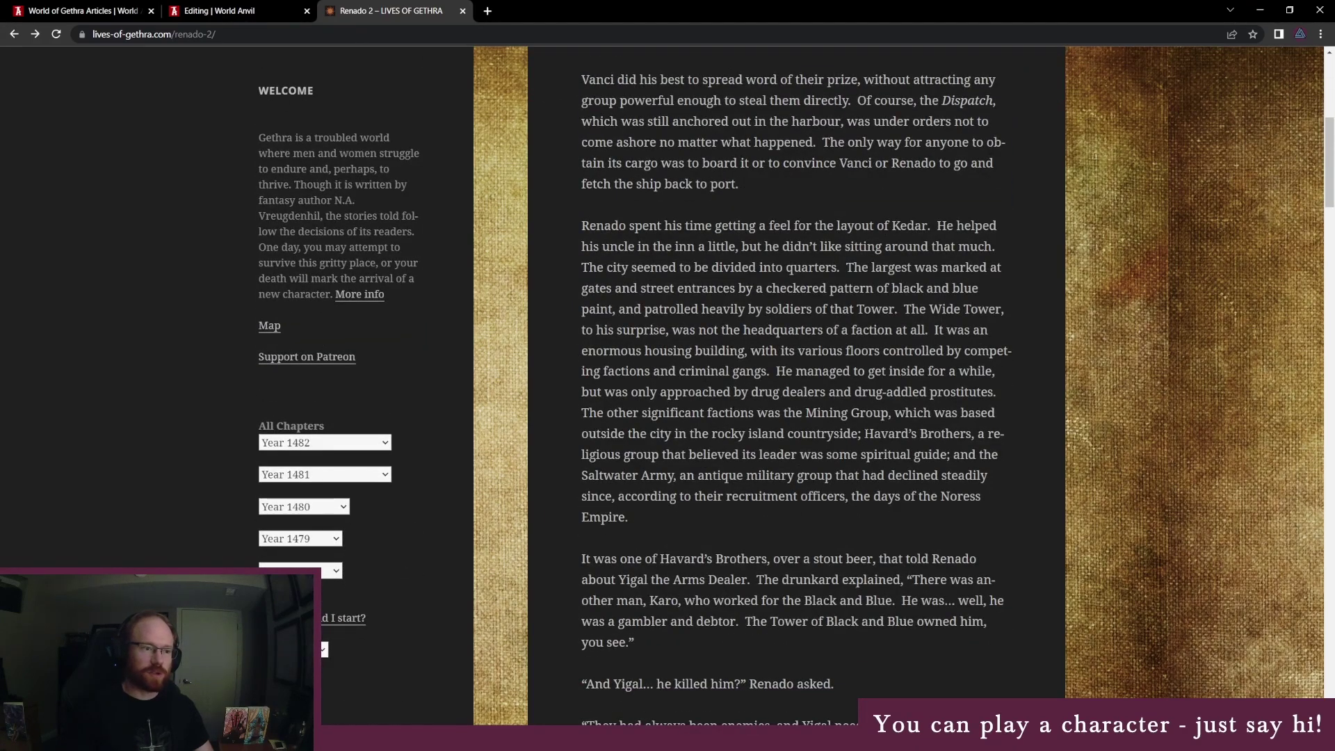
{"action": "left_click_drag", "start_coordinate": [873, 434], "coordinate": [912, 455]}
Set the Havard's Brothers organization type to Religious, Cult.
{"action": "left_click", "coordinate": [236, 11]}
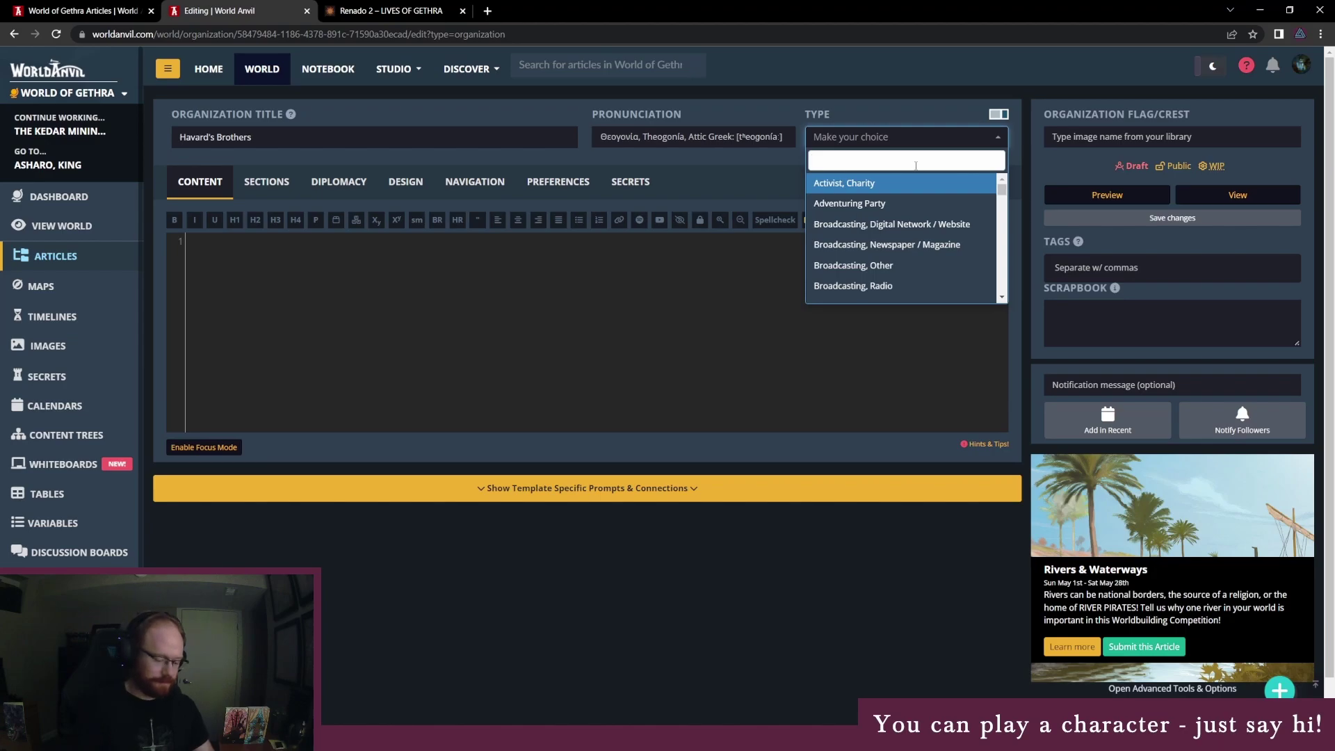
{"action": "type", "text": "relig"}
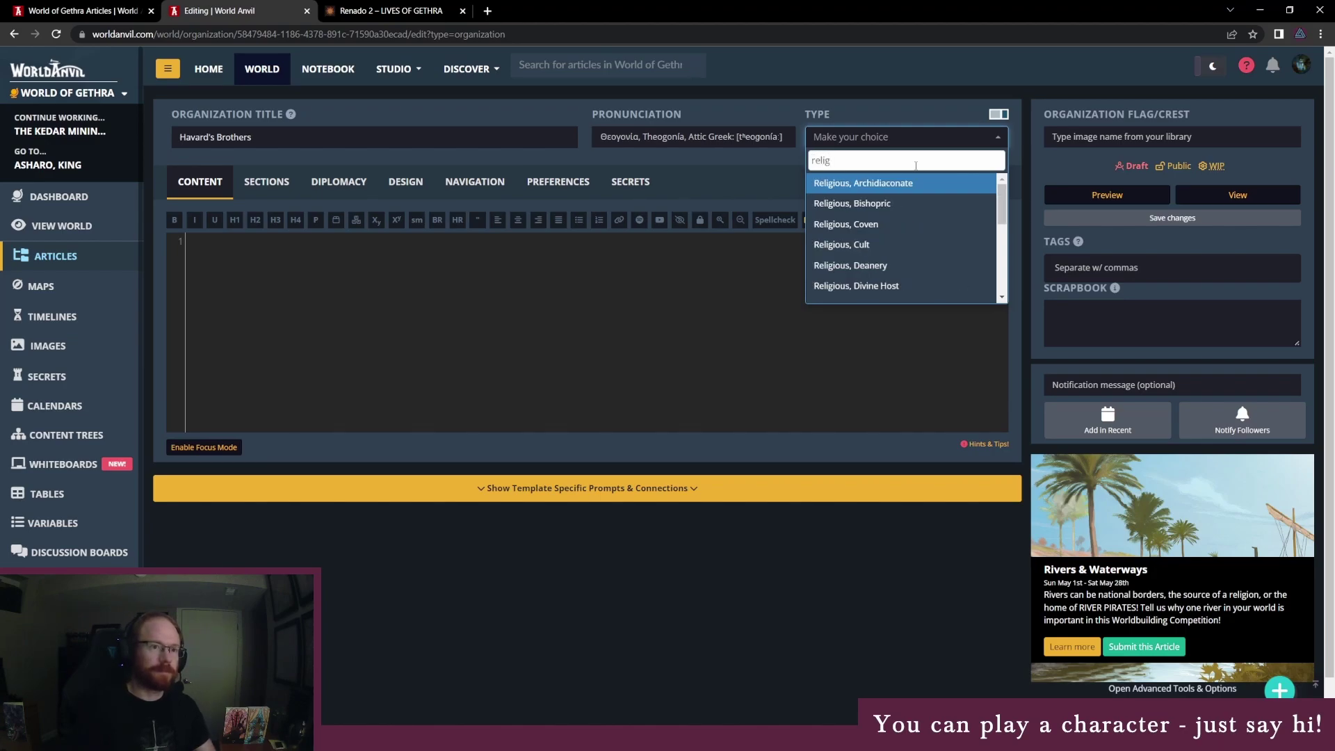
{"action": "left_click", "coordinate": [877, 252]}
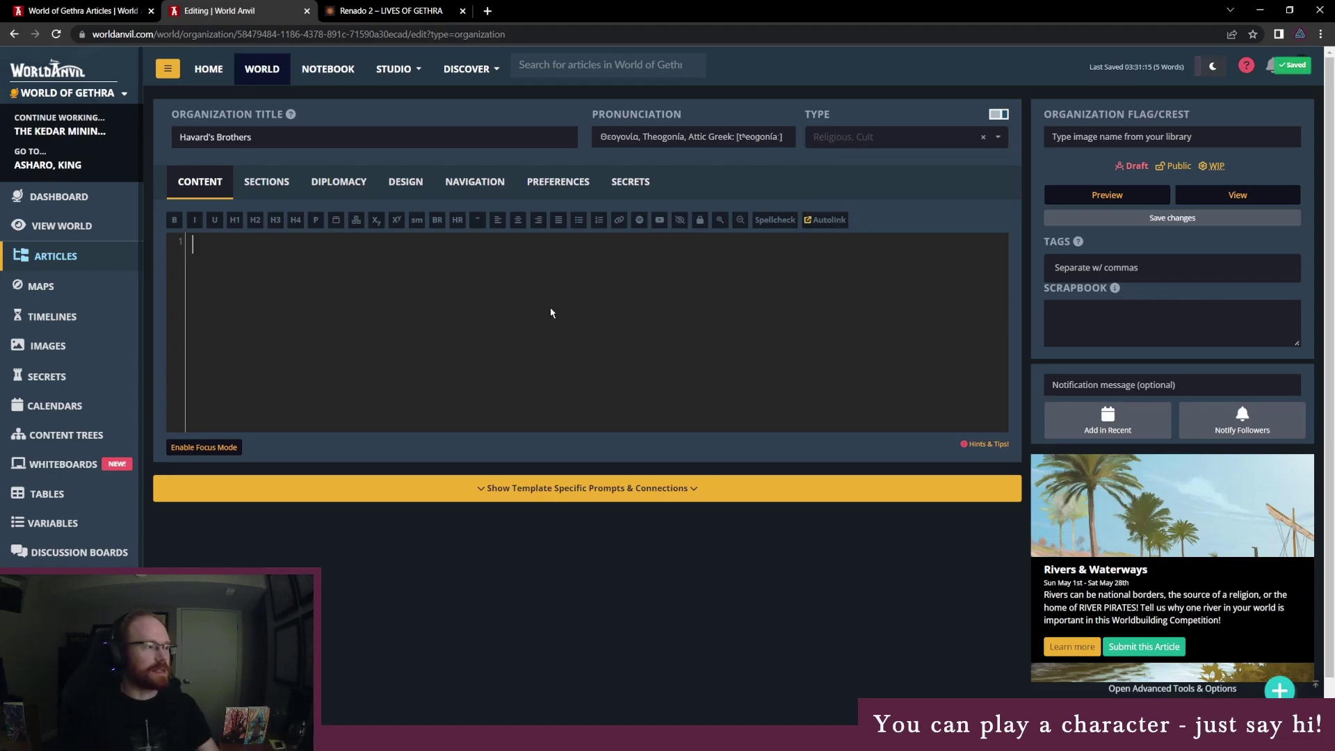
{"action": "left_click", "coordinate": [551, 313]}
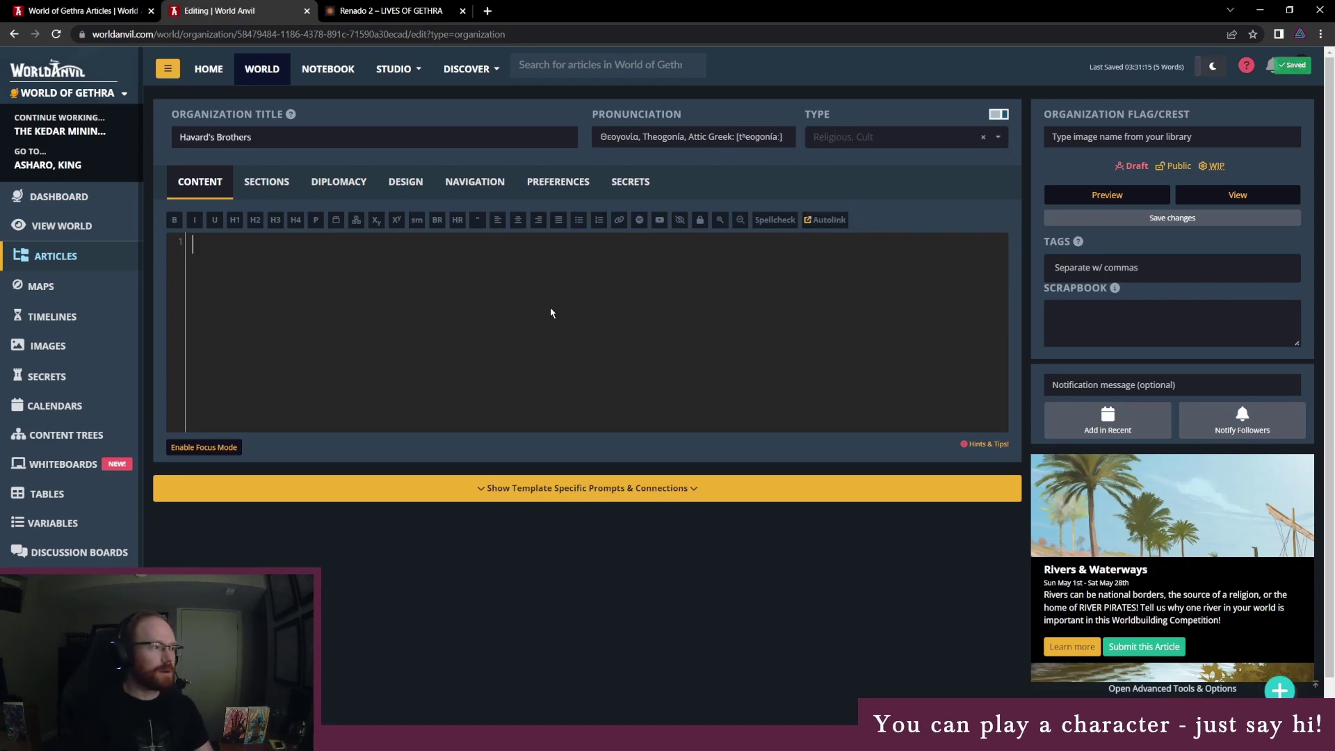
{"action": "type", "text": "Havard's bro"}
{"action": "key", "text": "BackSpace"}
{"action": "key", "text": "BackSpace"}
{"action": "type", "text": "rothers"}
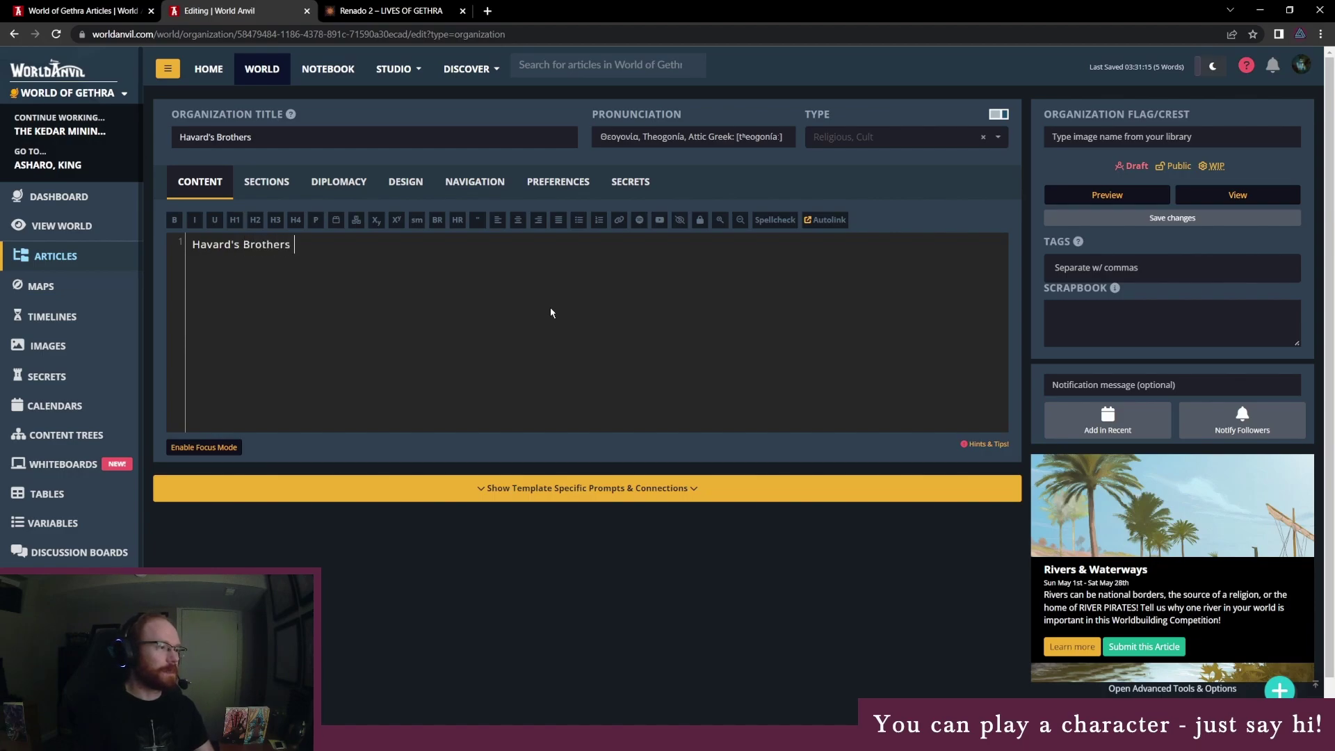
{"action": "type", "text": " is"}
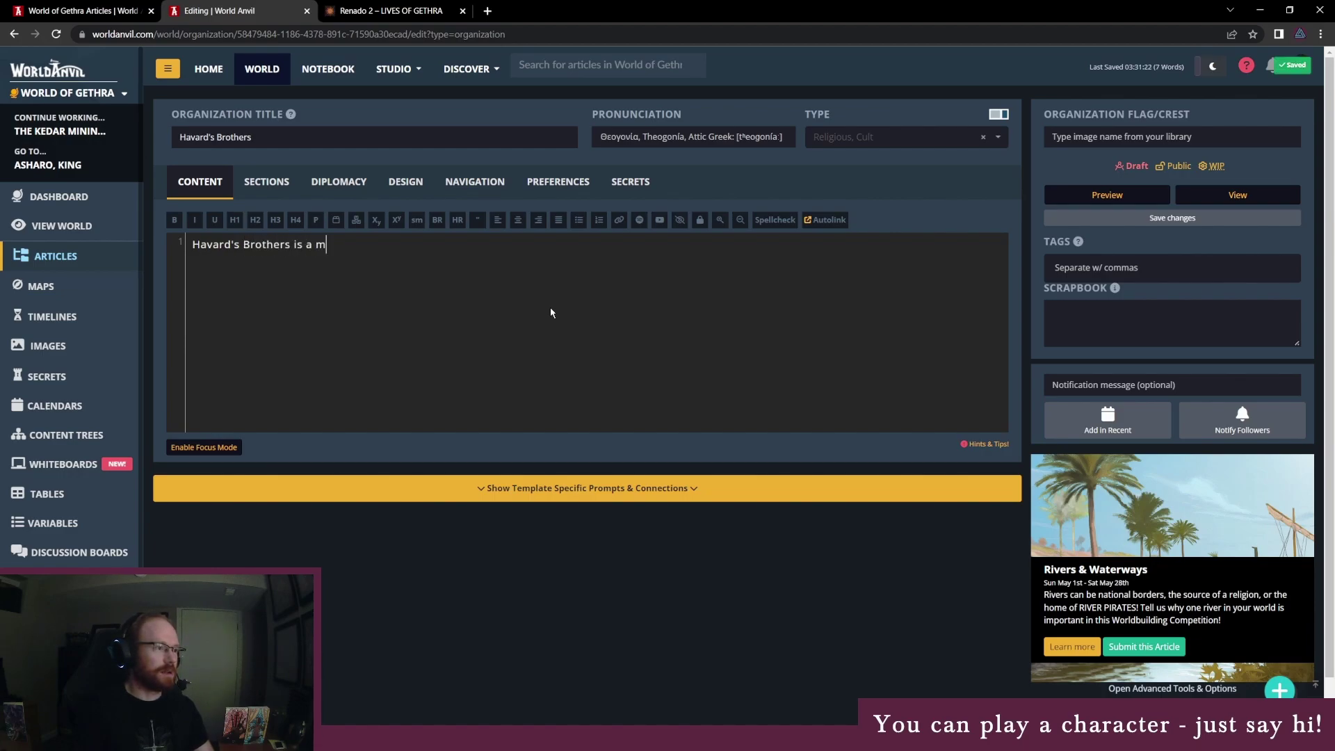
{"action": "type", "text": " a"}
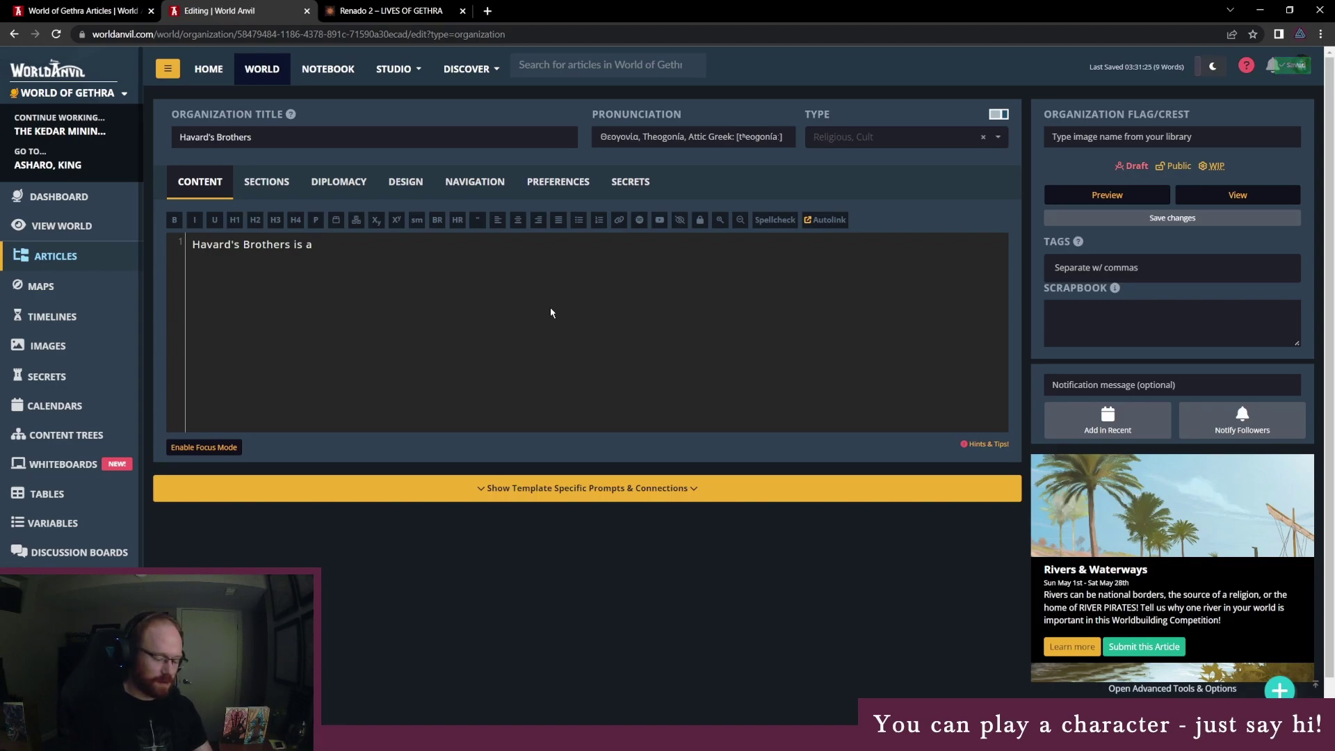
{"action": "type", "text": " minor"}
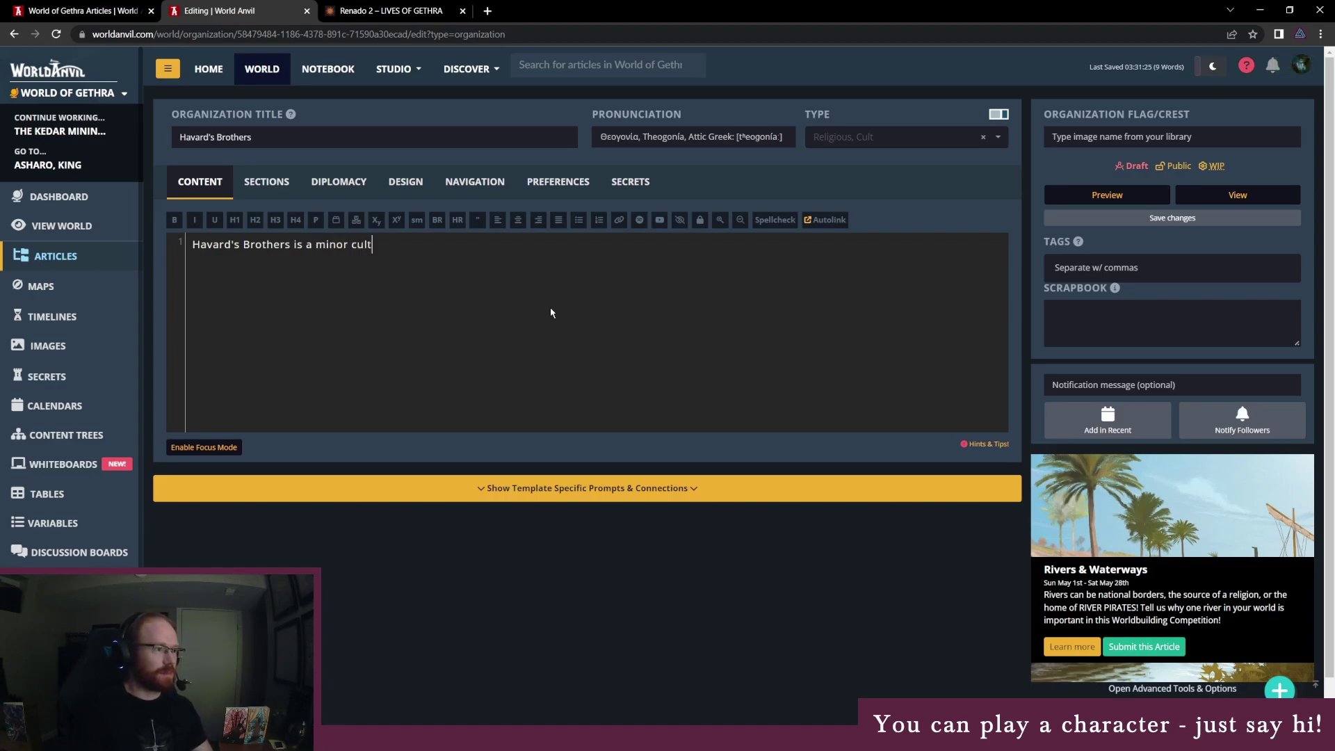
{"action": "type", "text": " cul"}
{"action": "key", "text": "BackSpace"}
{"action": "key", "text": "BackSpace"}
{"action": "key", "text": "BackSpace"}
{"action": "key", "text": "BackSpace"}
{"action": "key", "text": "BackSpace"}
{"action": "key", "text": "BackSpace"}
{"action": "key", "text": "BackSpace"}
{"action": "key", "text": "BackSpace"}
{"action": "key", "text": "BackSpace"}
{"action": "type", "text": "local c"}
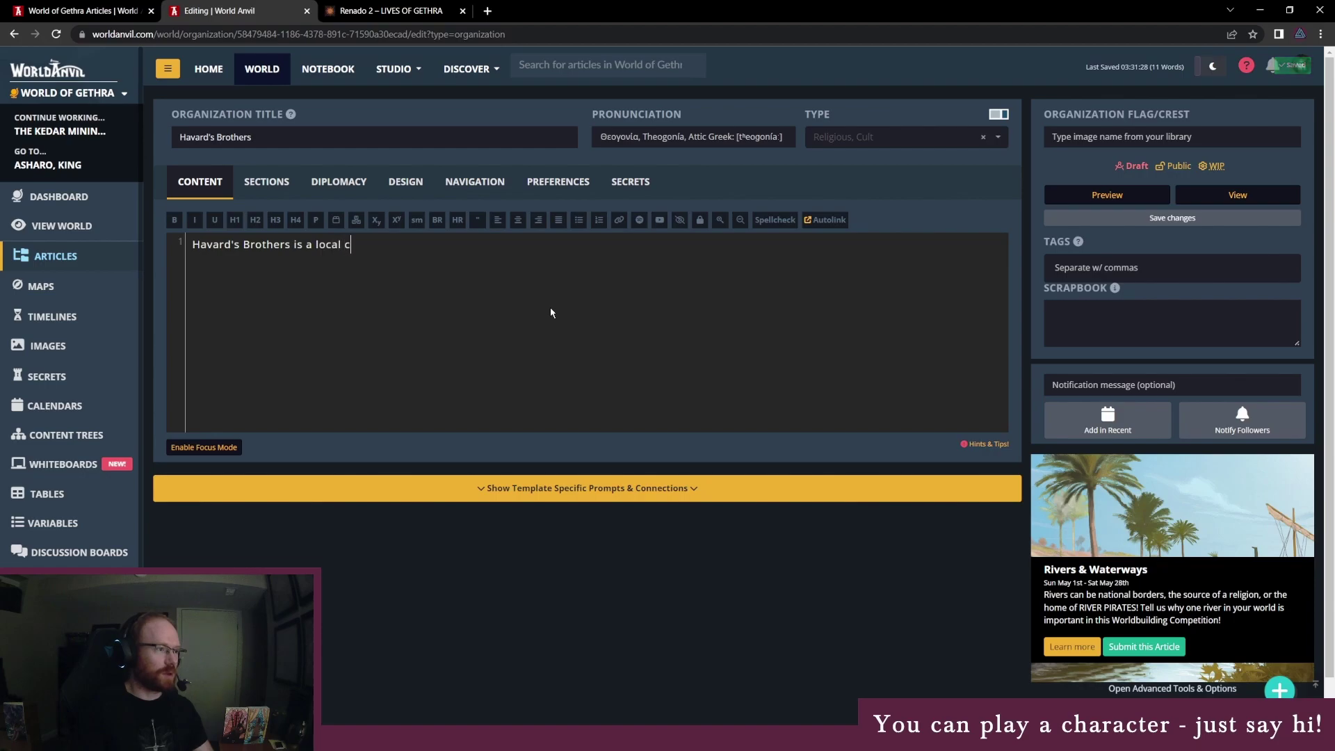
{"action": "type", "text": "ult within"}
{"action": "type", "text": "@[Kedar Port](settlement:fb97371c-5e1b-4942-b077-d23aa463bba9)"}
{"action": "type", "text": ", vyi"}
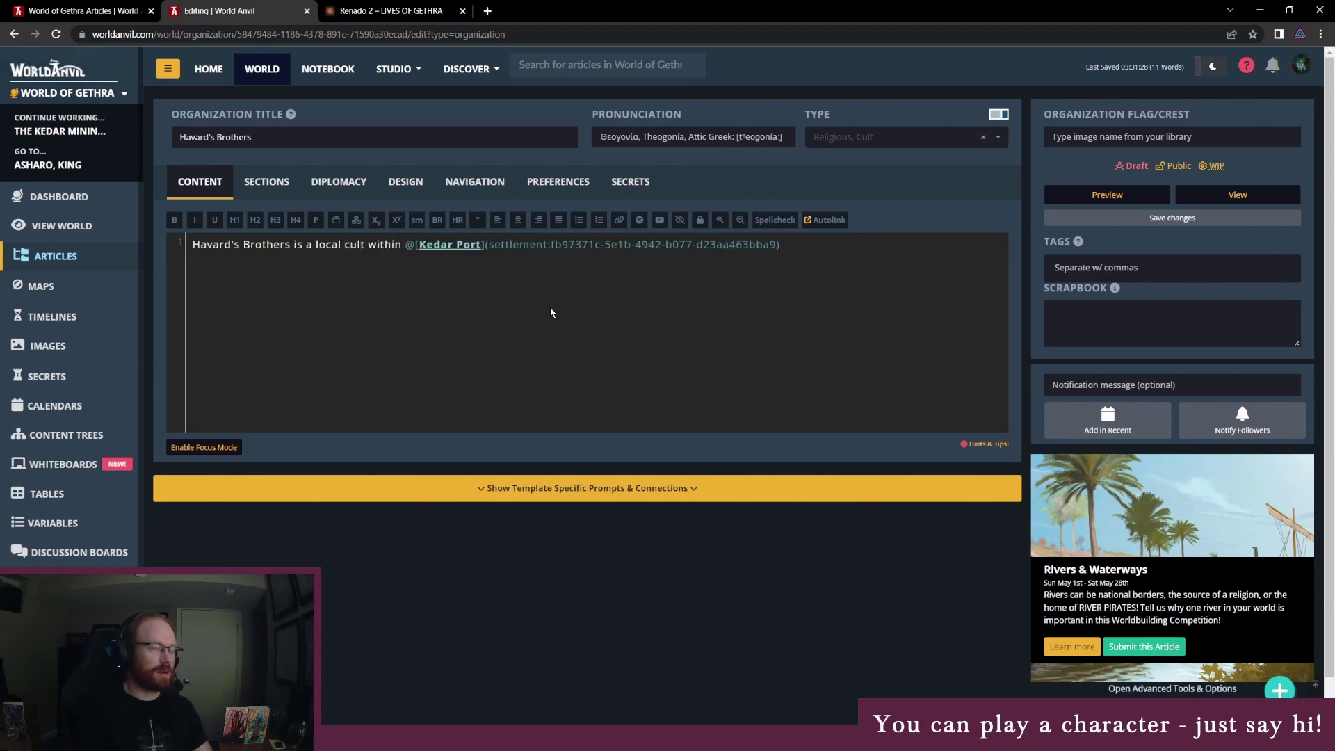
{"action": "type", "text": "ng for power of"}
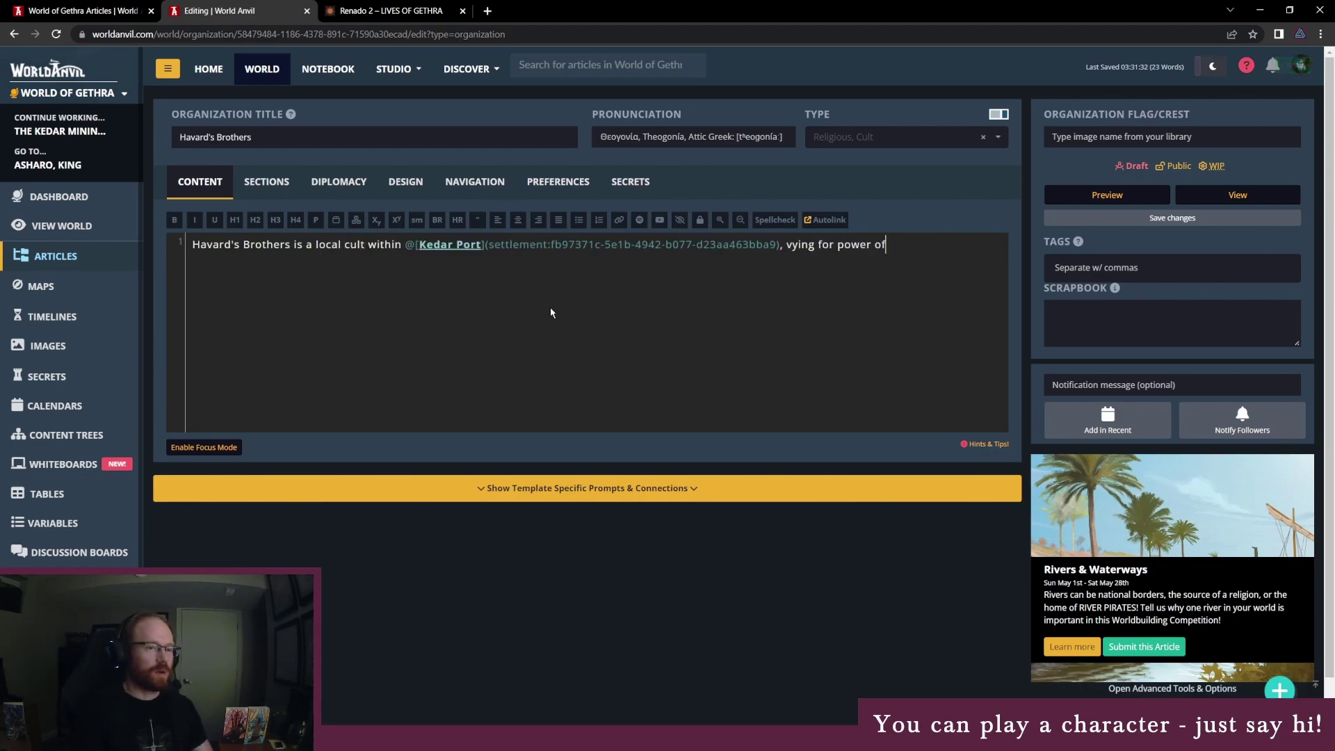
{"action": "key", "text": "BackSpace"}
{"action": "type", "text": "ver the city as they proclaim "}
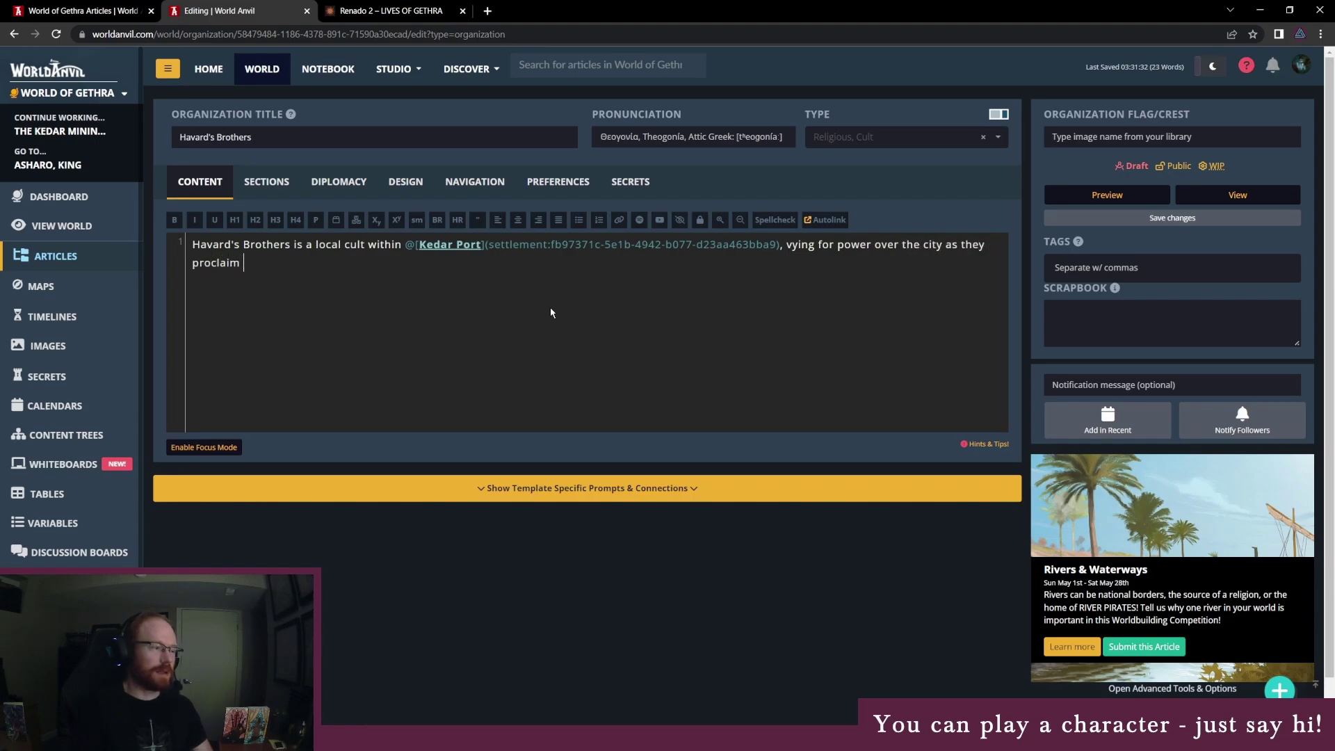
{"action": "type", "text": "their master (Havard) a spiritual guide."}
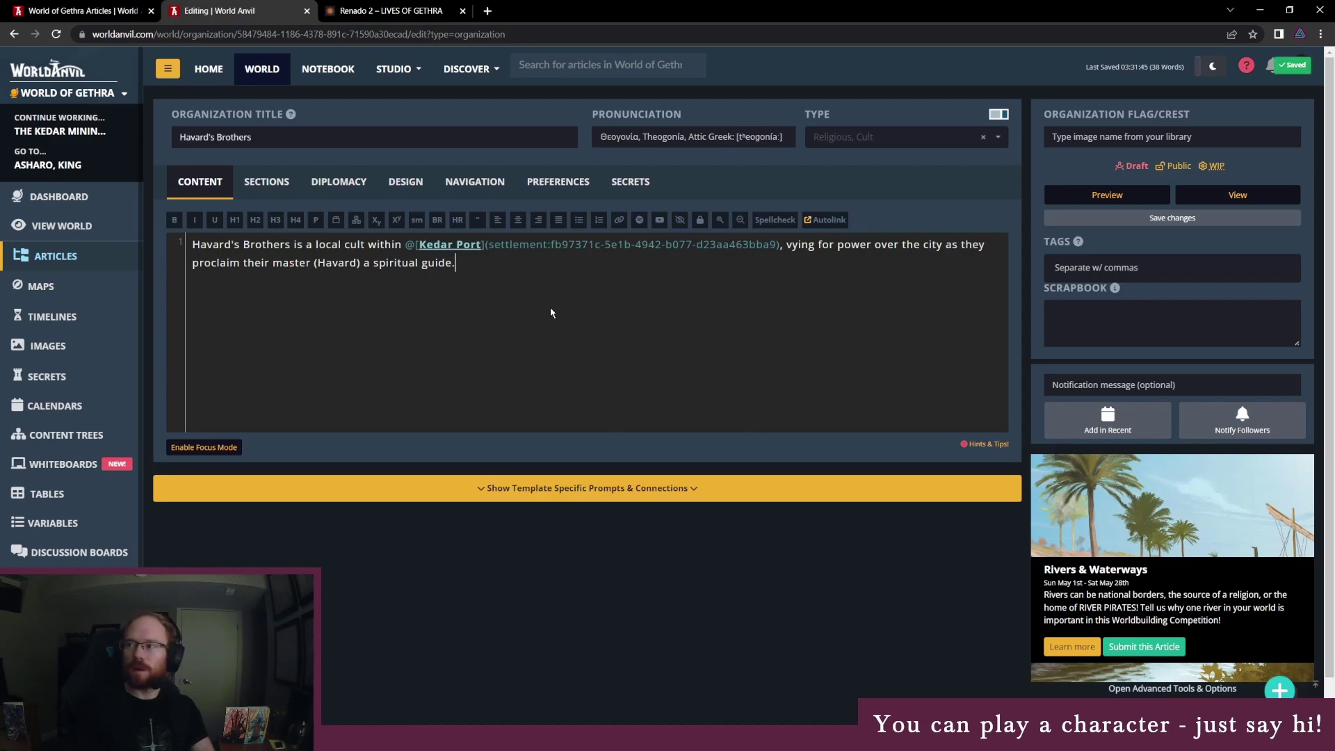
{"action": "left_click", "coordinate": [1130, 168]}
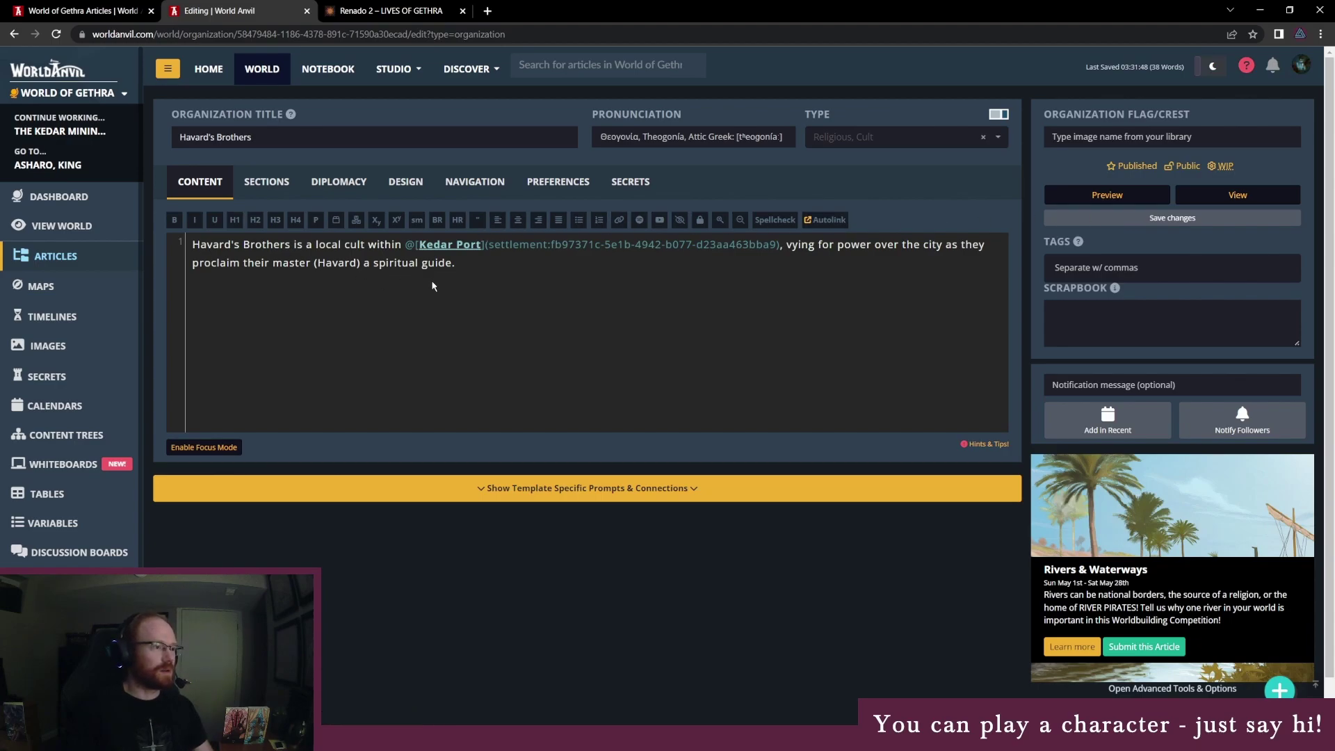
{"action": "left_click", "coordinate": [1173, 218]}
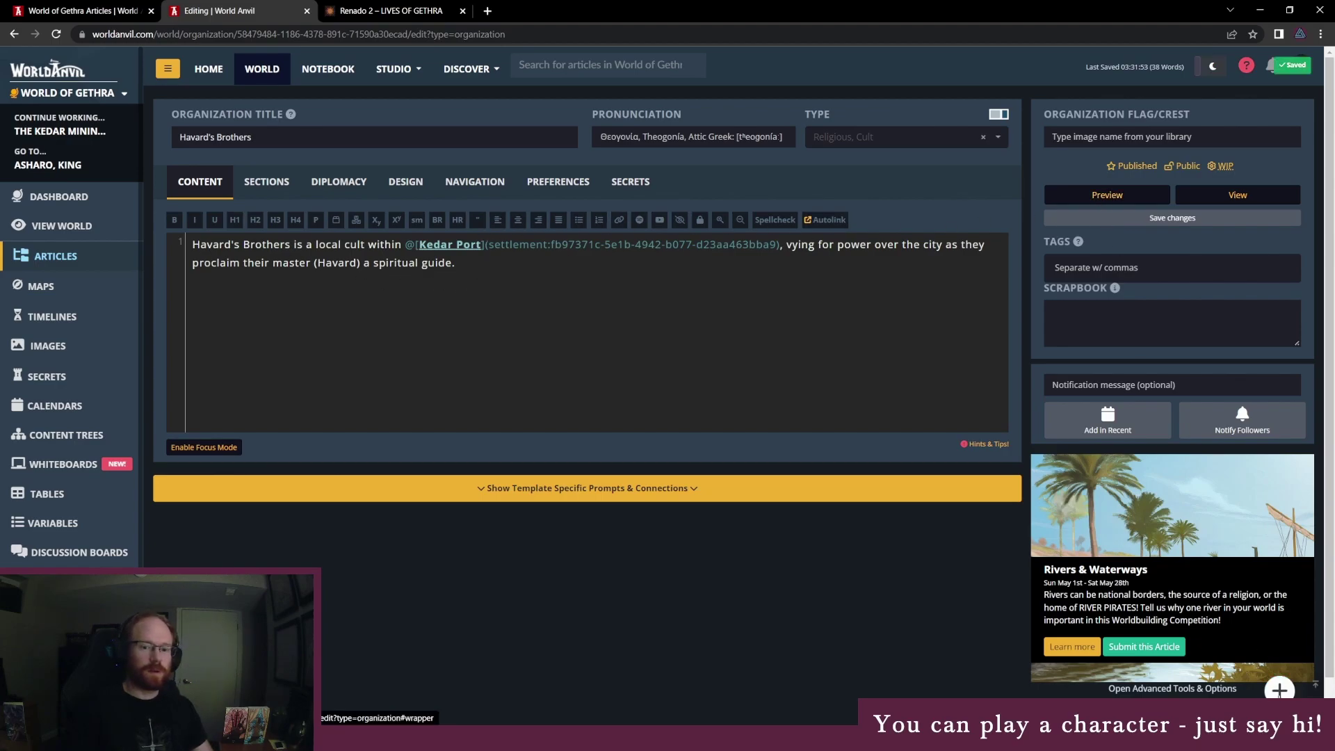
Create a new organization article titled The Saltwater Army.
{"action": "mouse_move", "coordinate": [1279, 690]}
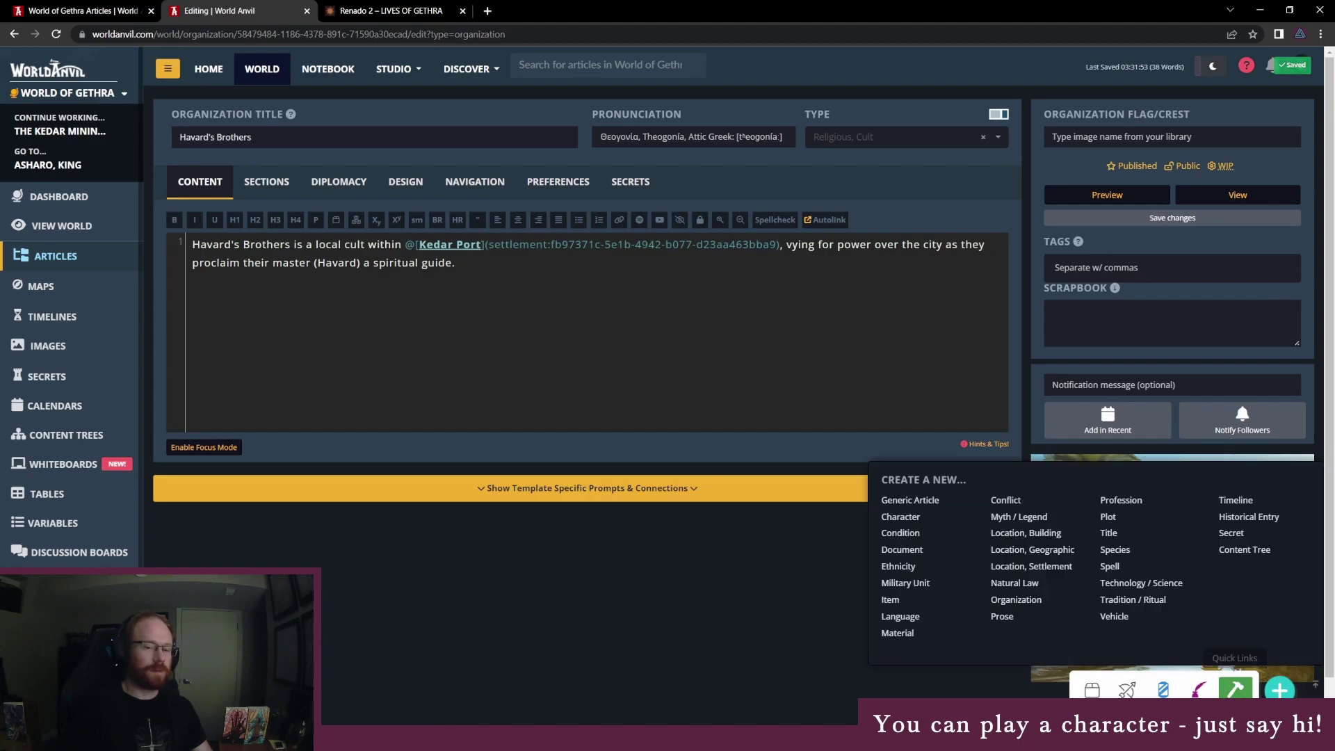
{"action": "left_click", "coordinate": [1280, 690]}
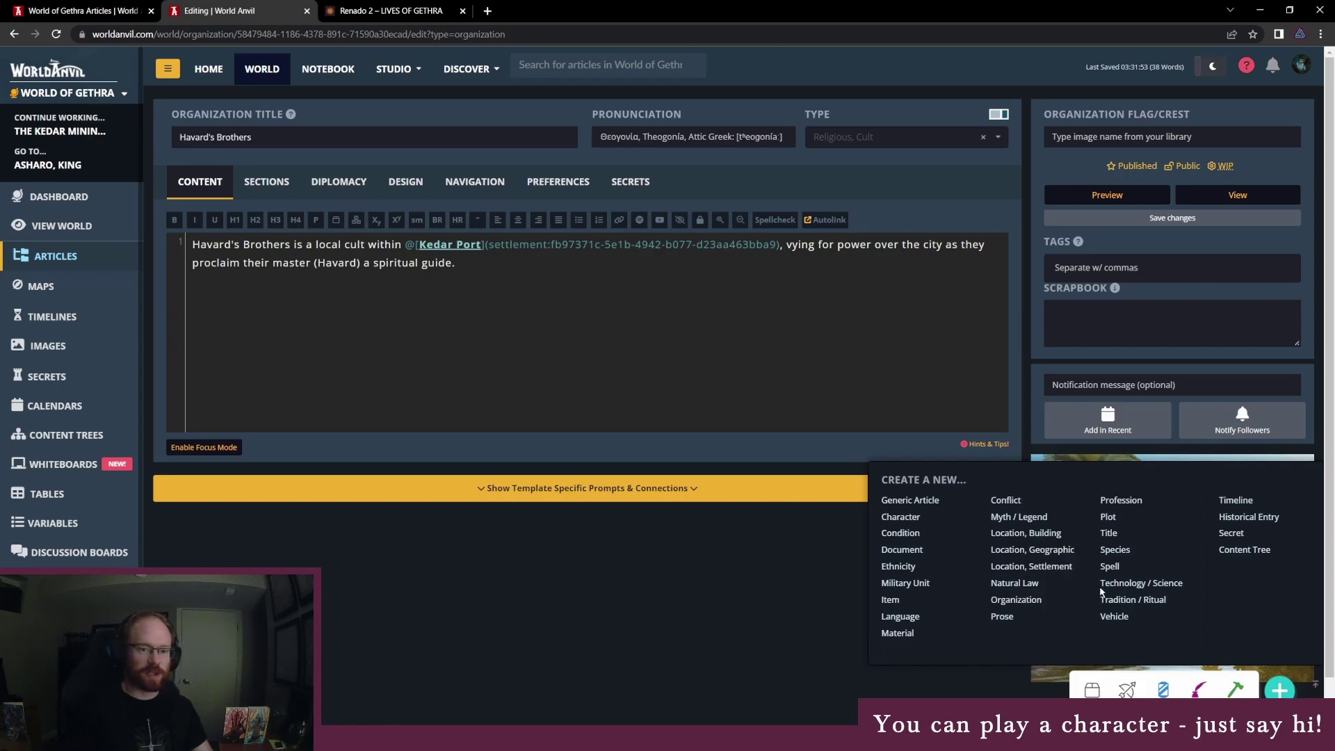
{"action": "left_click", "coordinate": [1016, 600]}
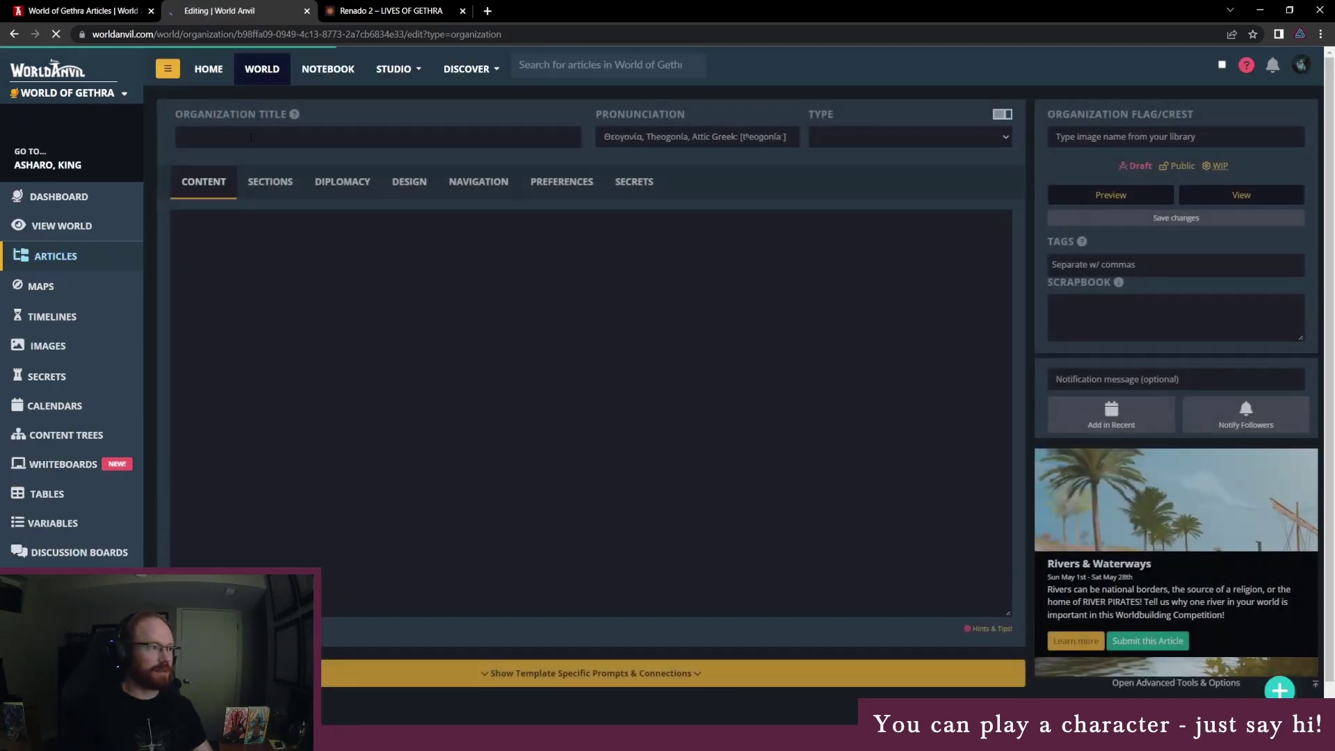
{"action": "type", "text": "The Saltwater Army"}
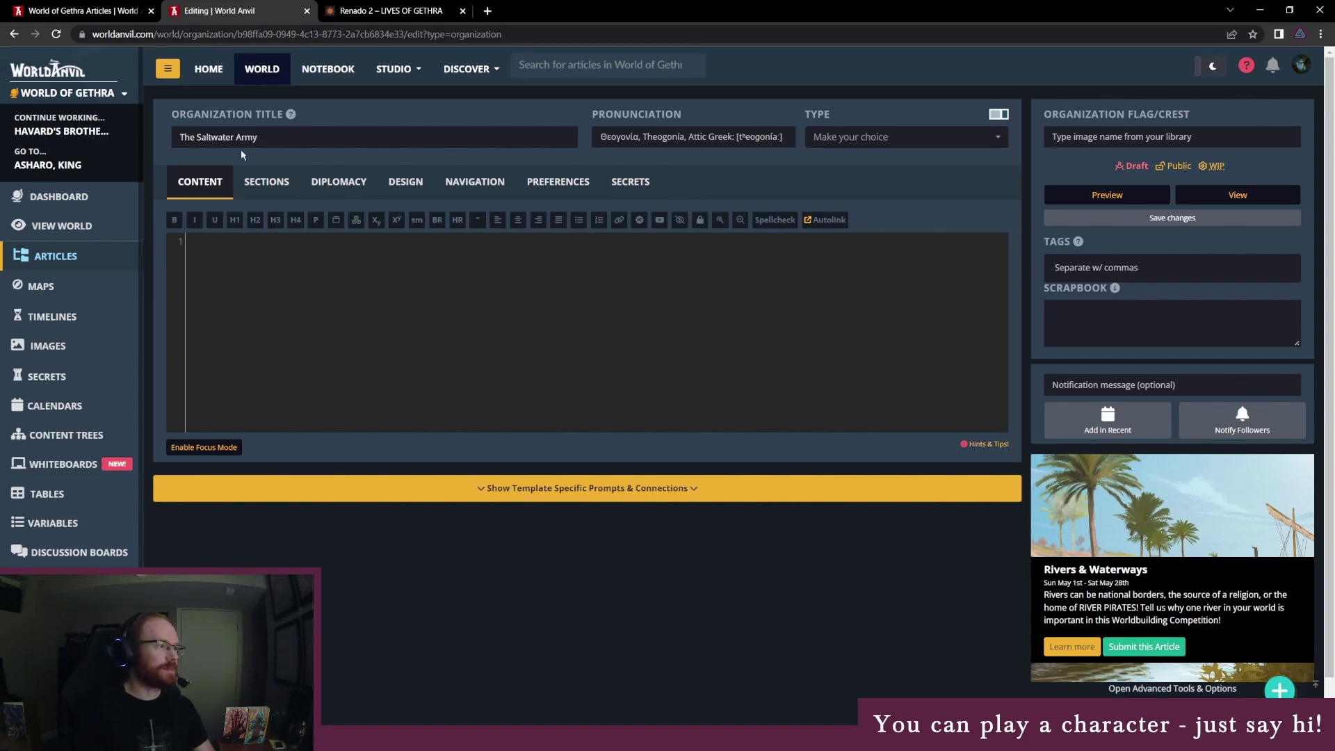
{"action": "left_click", "coordinate": [237, 258]}
{"action": "type", "text": "A mercenary outfit based in"}
{"action": "type", "text": "@[Kedar Port](settlement:fb97371c-5e1b-4942-b077-d23aa463bba9)"}
{"action": "type", "text": ", "}
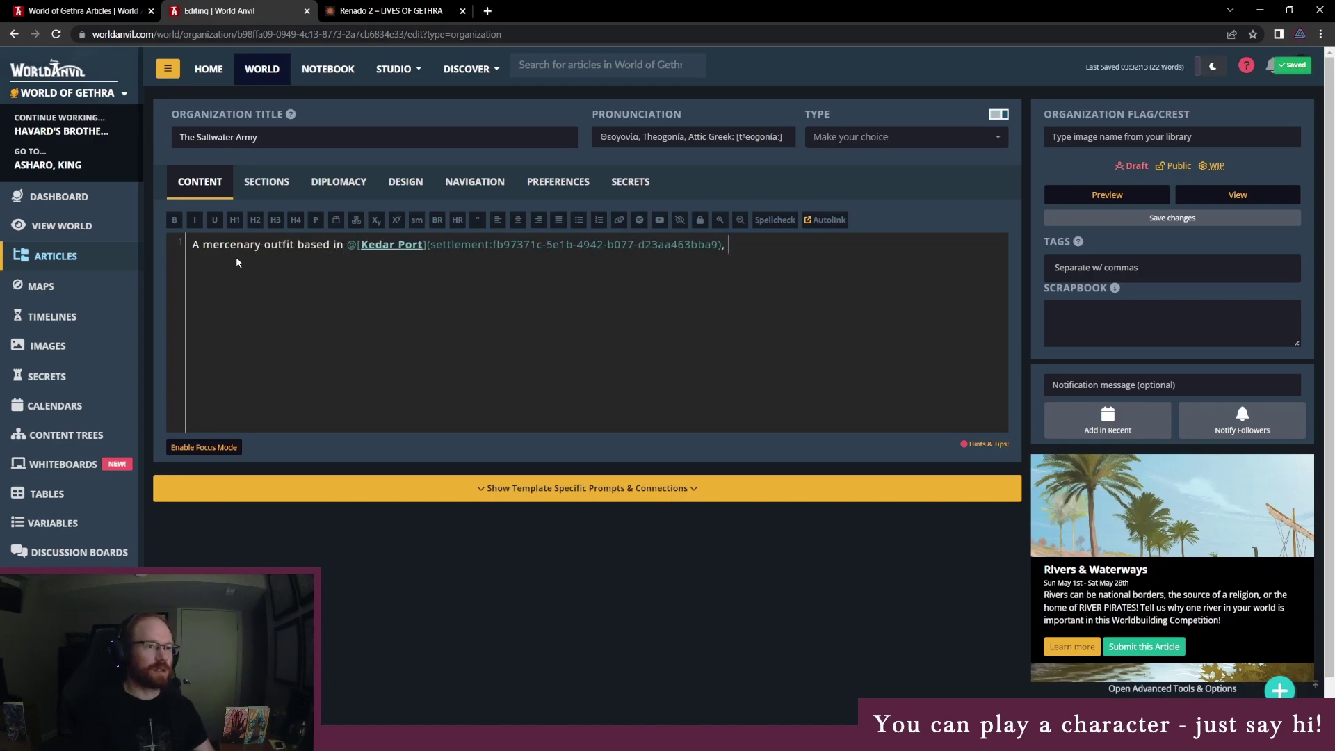
{"action": "type", "text": "the "}
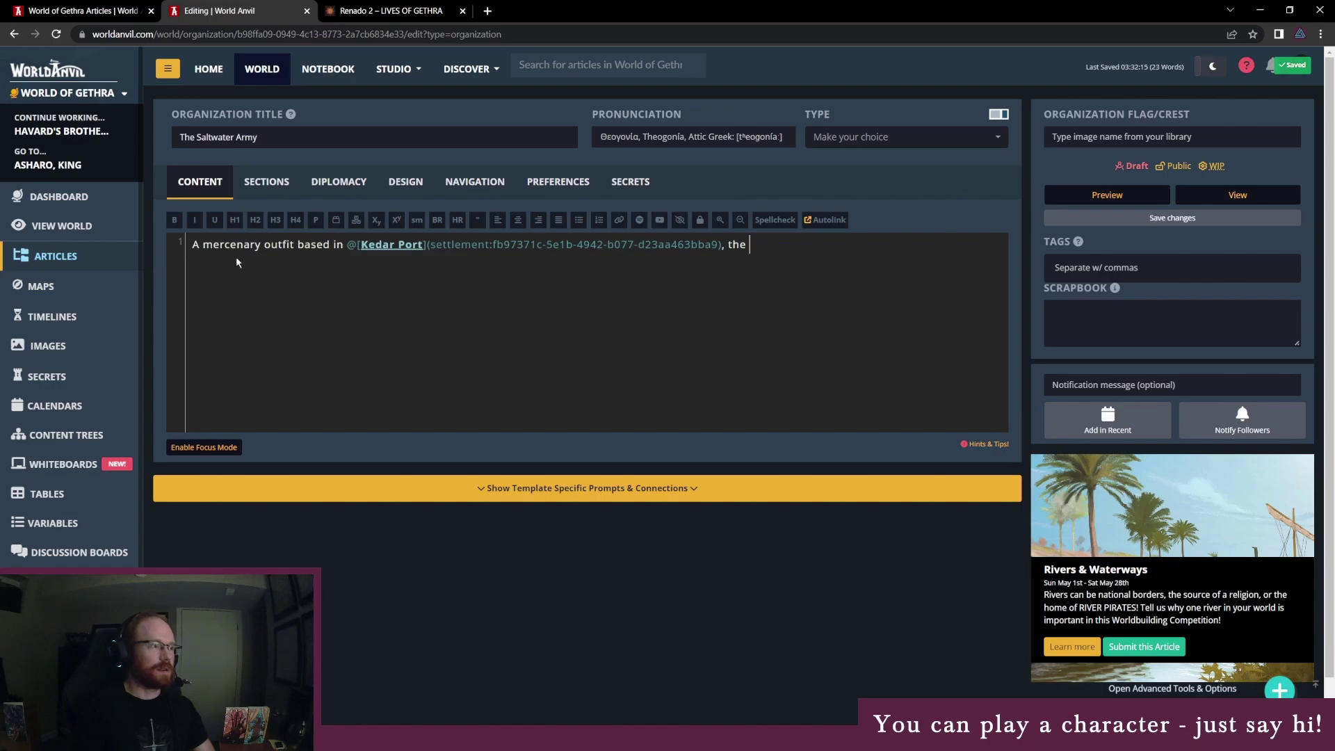
{"action": "type", "text": "Saltwater Army"}
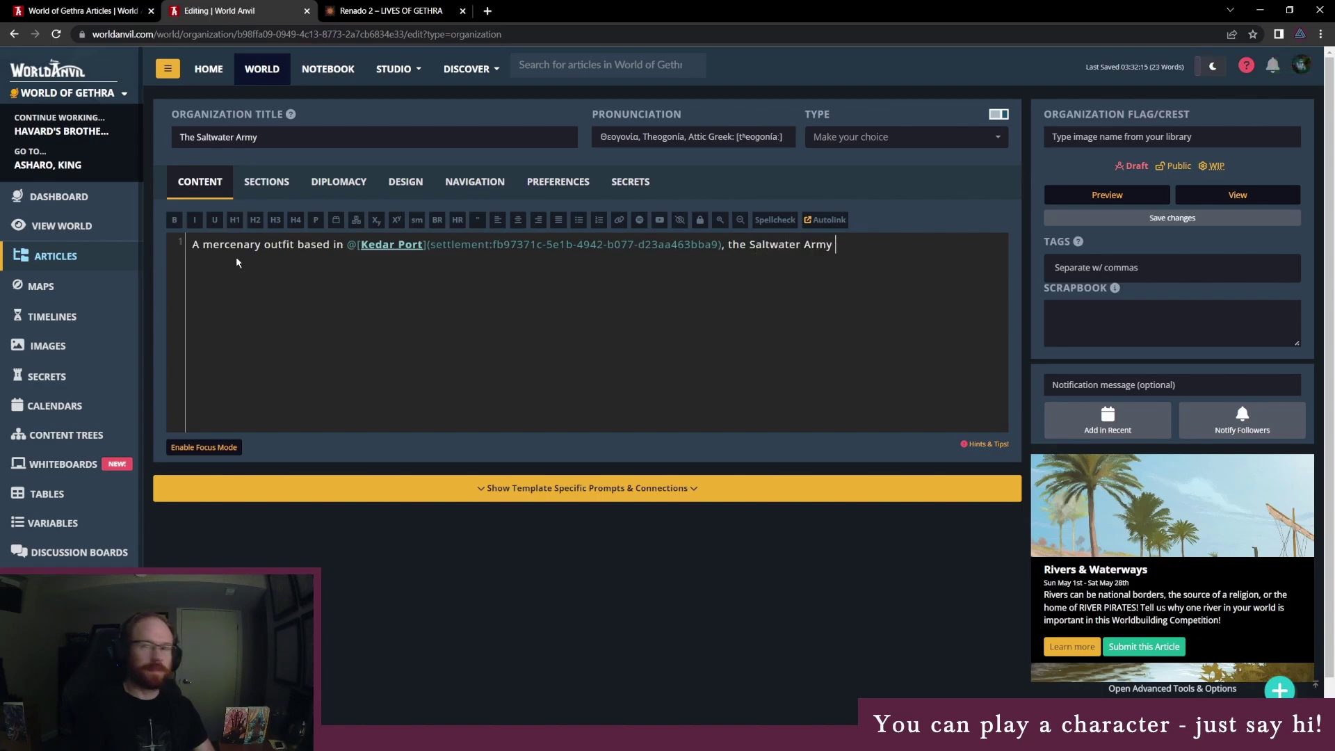
{"action": "type", "text": " allg"}
{"action": "key", "text": "BackSpace"}
{"action": "key", "text": "BackSpace"}
{"action": "key", "text": "BackSpace"}
{"action": "key", "text": "BackSpace"}
{"action": "type", "text": "allges"}
{"action": "key", "text": "BackSpace"}
{"action": "key", "text": "BackSpace"}
{"action": "key", "text": "BackSpace"}
{"action": "type", "text": "eges "}
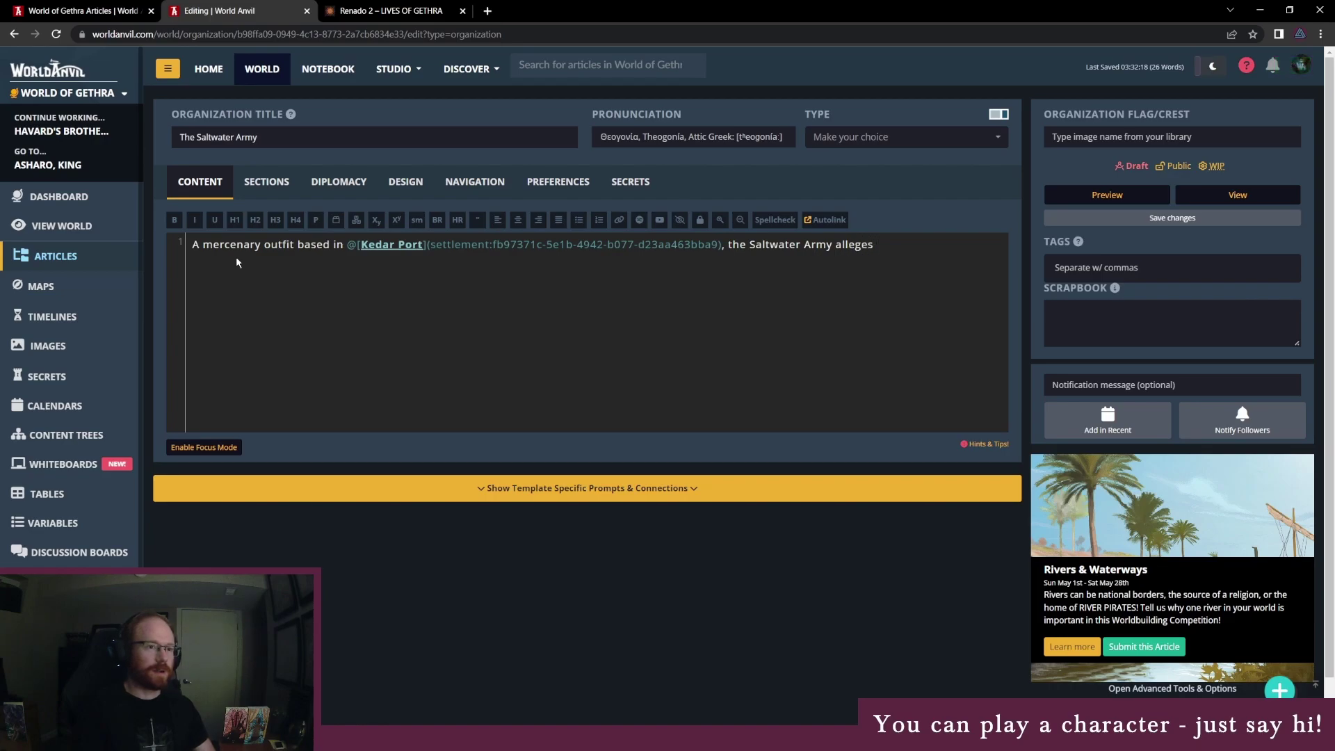
{"action": "type", "text": "its glory days extend as far bac"}
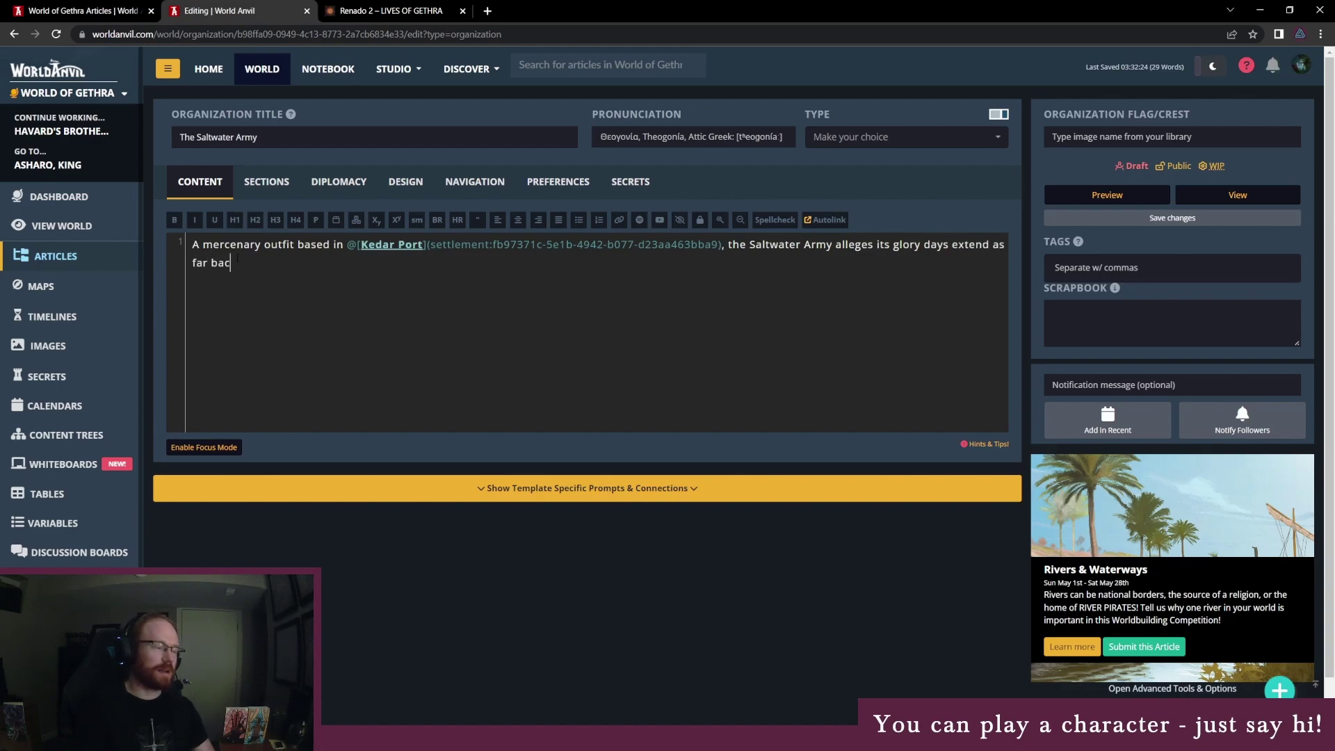
{"action": "type", "text": "k as the fall of the Orrish. Whte"}
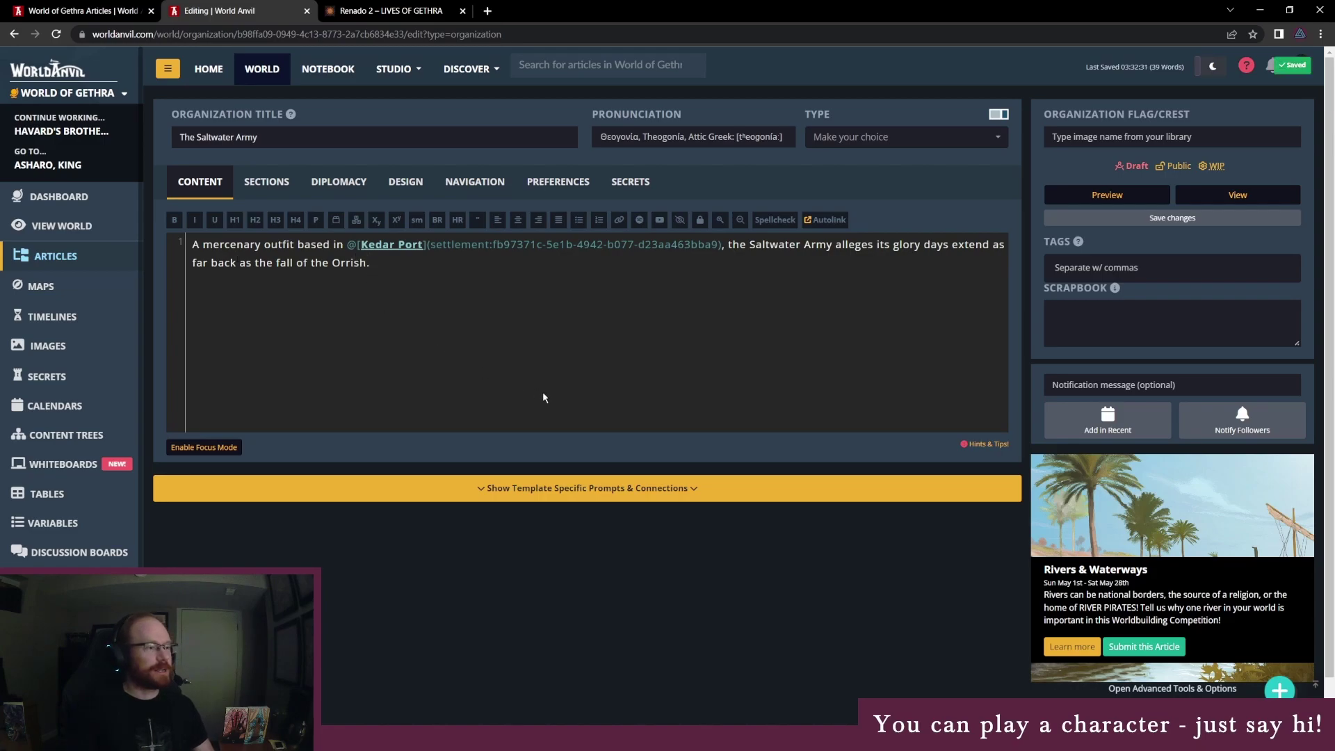
Add that scholars doubt whether this is true, then publish and save The Saltwater Army.
{"action": "key", "text": "BackSpace"}
{"action": "key", "text": "BackSpace"}
{"action": "type", "text": "eh"}
{"action": "key", "text": "BackSpace"}
{"action": "type", "text": "the Orrish. Whethe"}
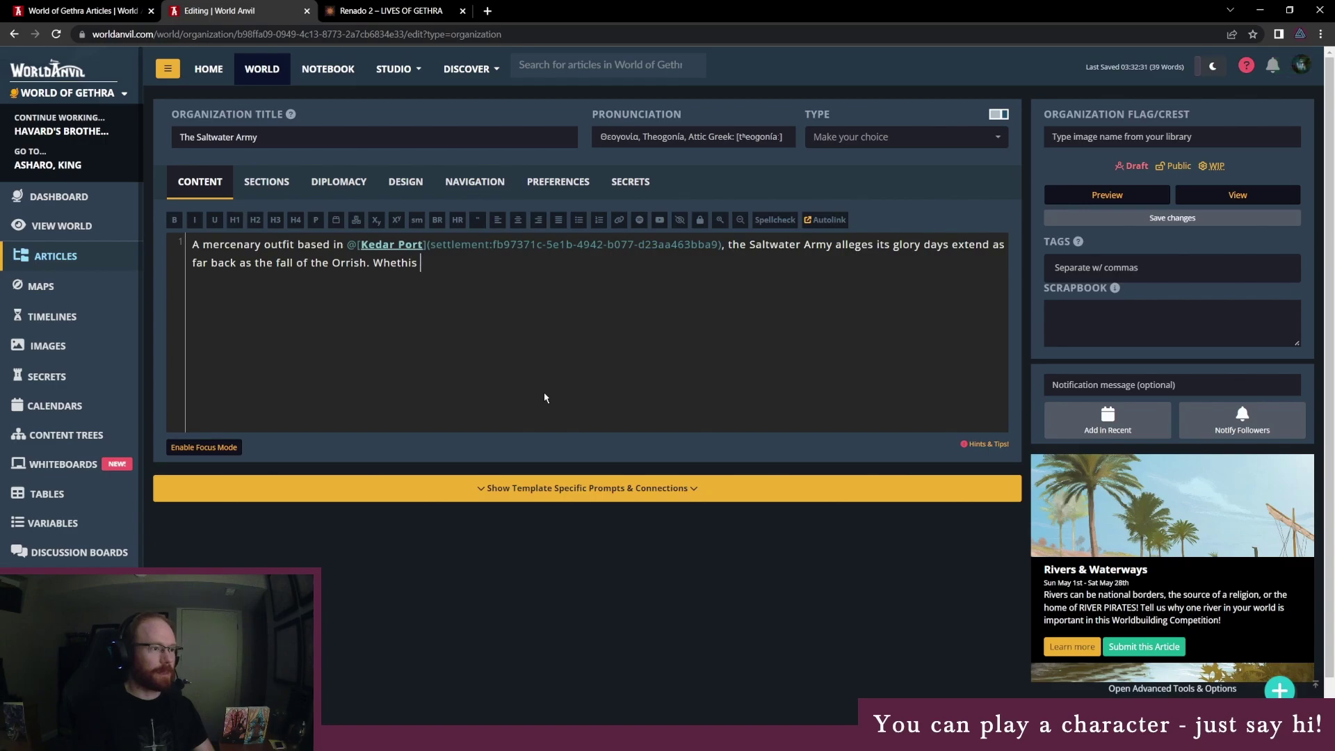
{"action": "type", "text": "r this is true has scholars sc"}
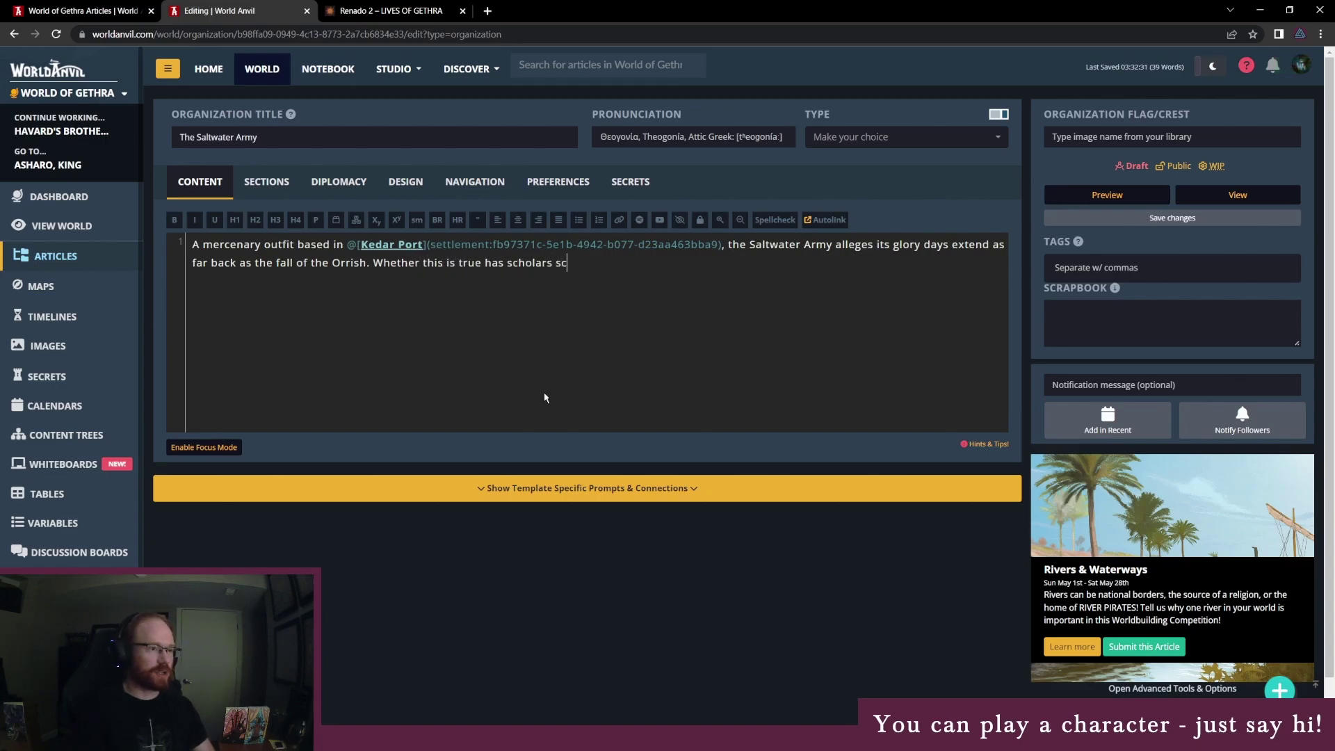
{"action": "type", "text": "ratching their heads."}
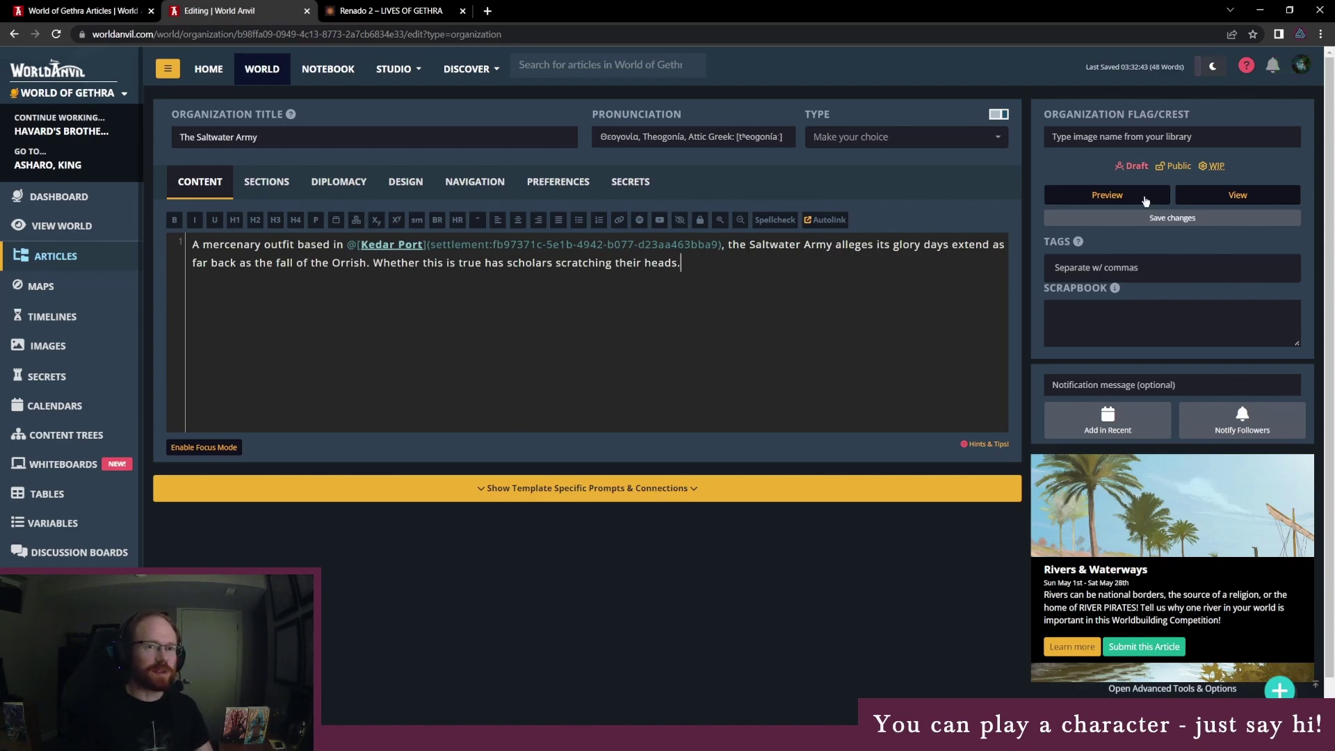
{"action": "left_click", "coordinate": [1140, 166]}
{"action": "left_click", "coordinate": [1142, 220]}
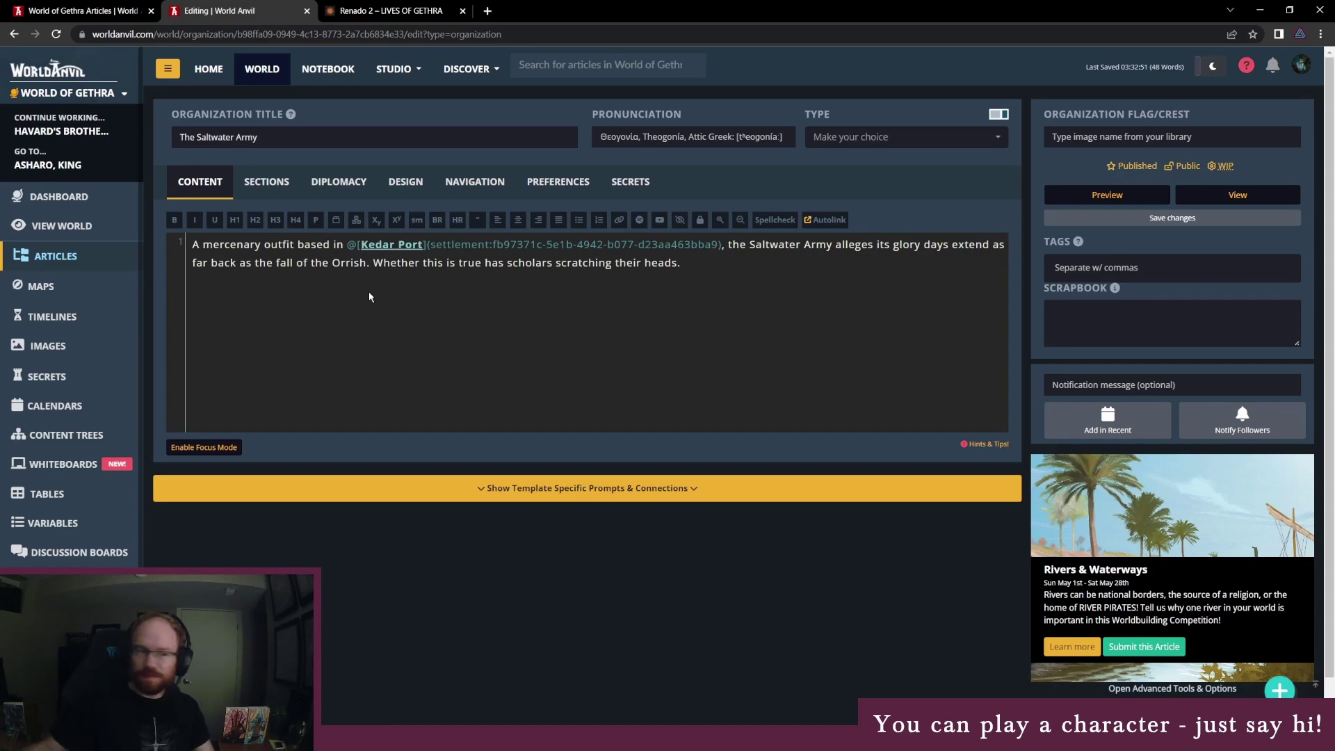
{"action": "left_click", "coordinate": [523, 415]}
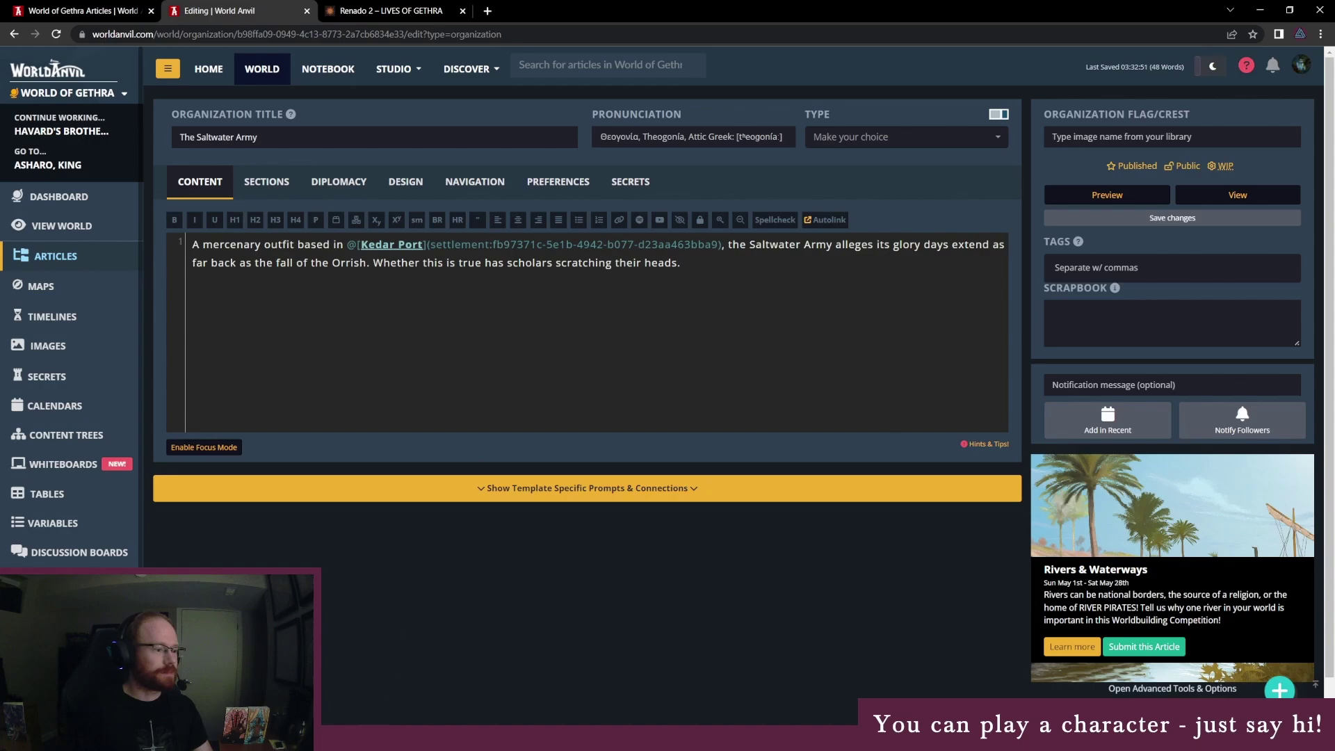
Append 'By 1478 the Saltwater Army was little more than a faction fighting for power on Kedar Isle' and save.
{"action": "key", "text": "ctrl+Tab"}
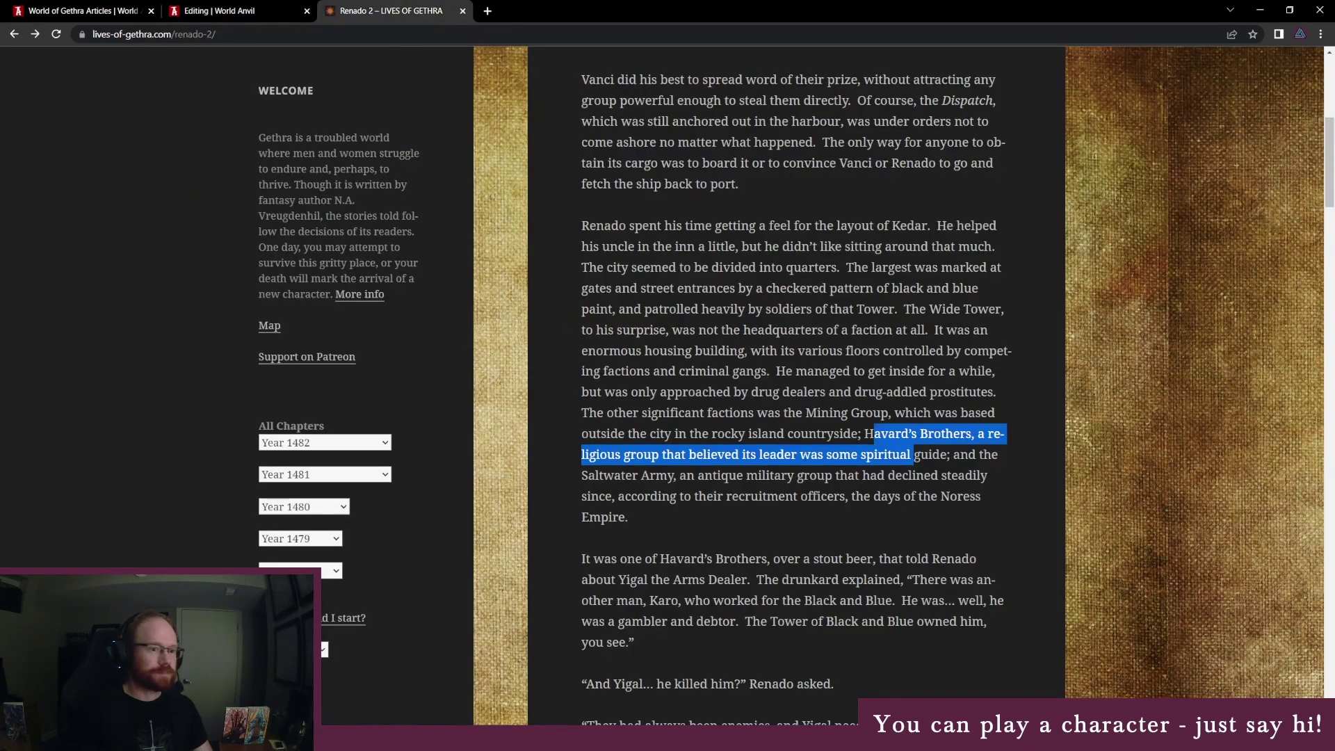
{"action": "left_click", "coordinate": [825, 491]}
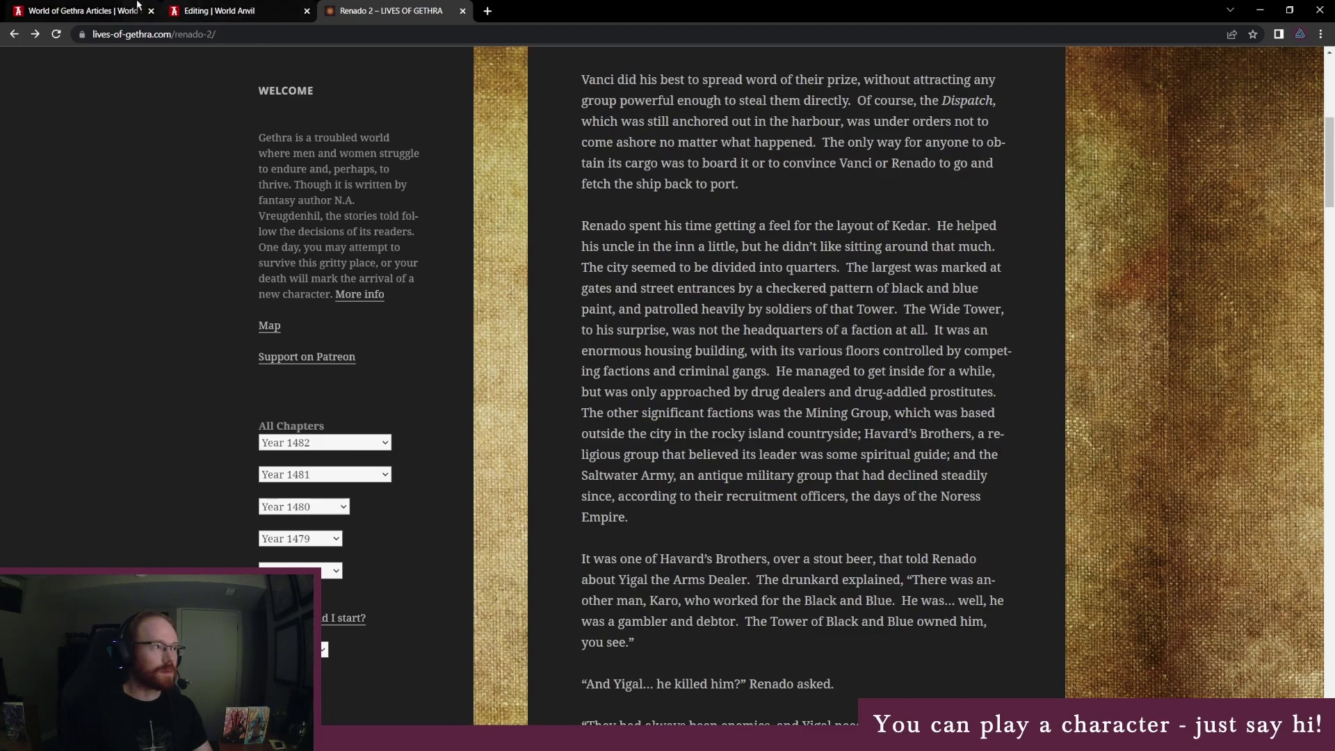
{"action": "left_click", "coordinate": [83, 10]}
{"action": "left_click", "coordinate": [216, 10]}
{"action": "type", "text": "By "}
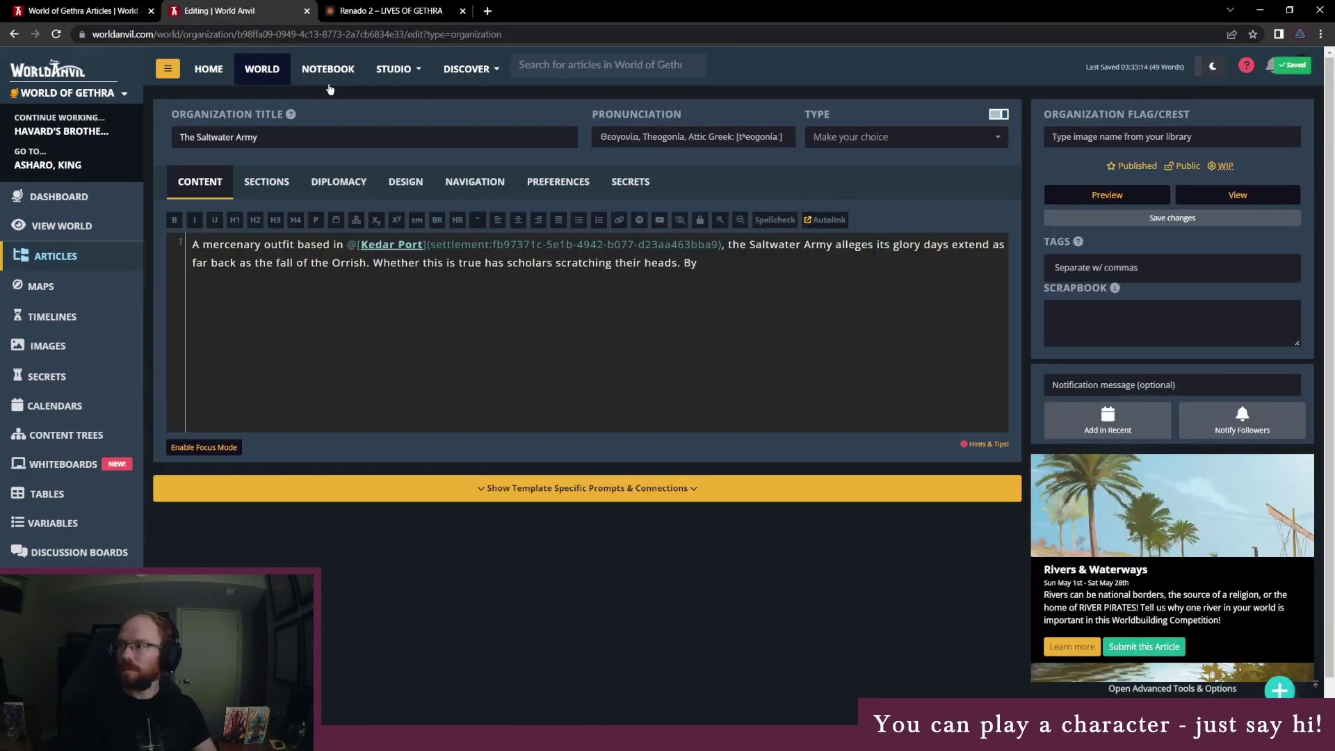
{"action": "type", "text": "1478,"}
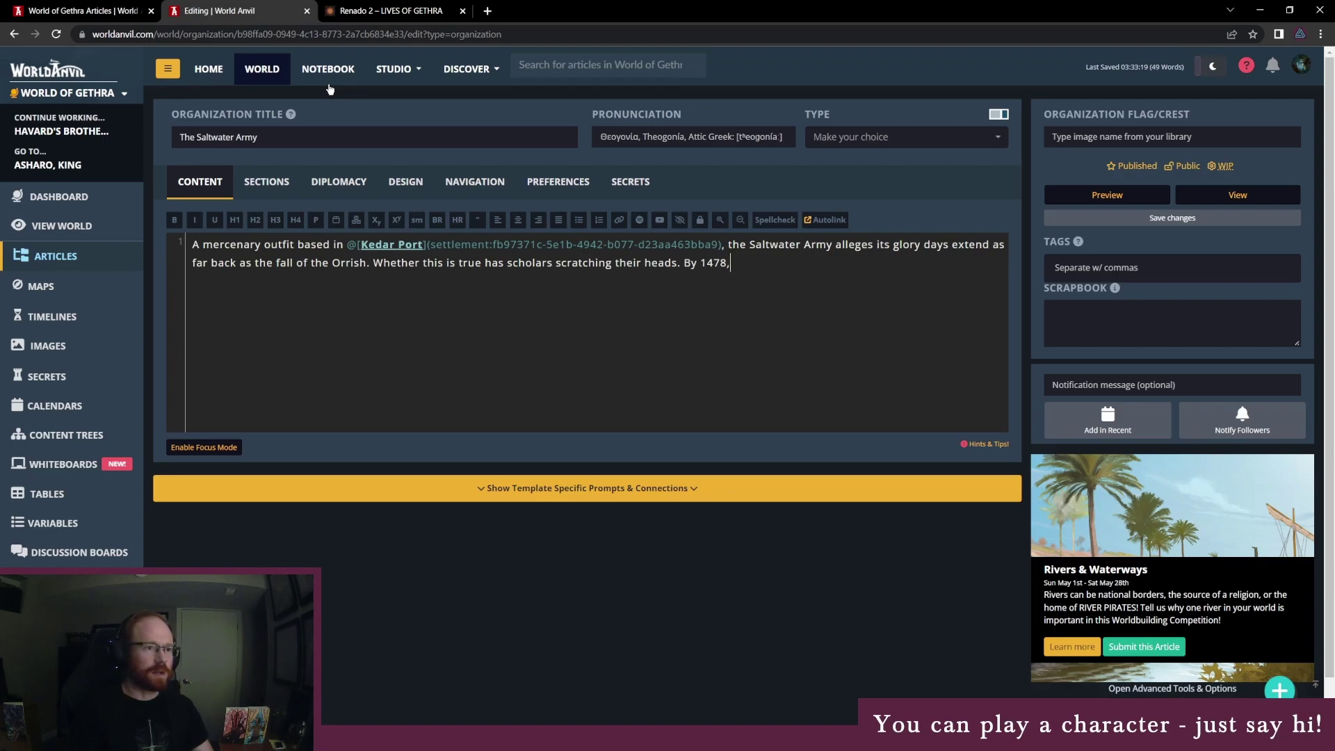
{"action": "key", "text": "BackSpace"}
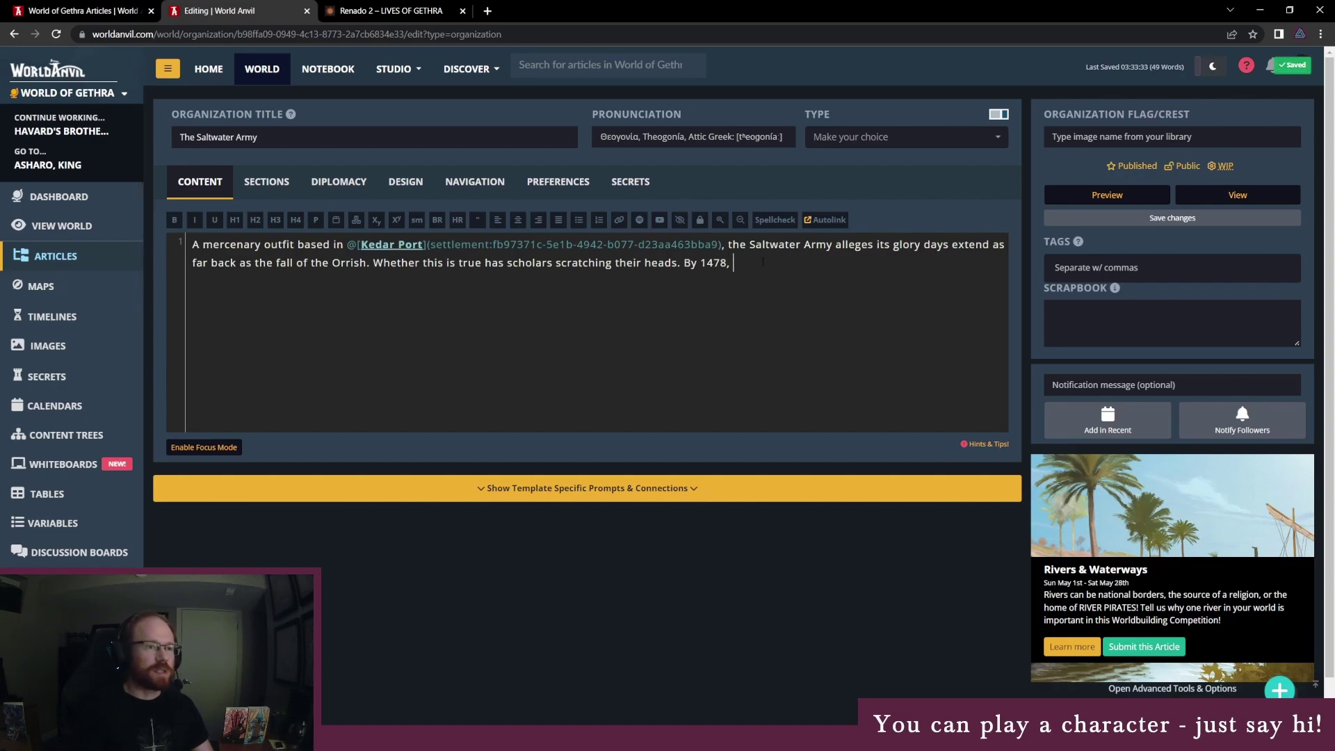
{"action": "type", "text": "the Saltwa"}
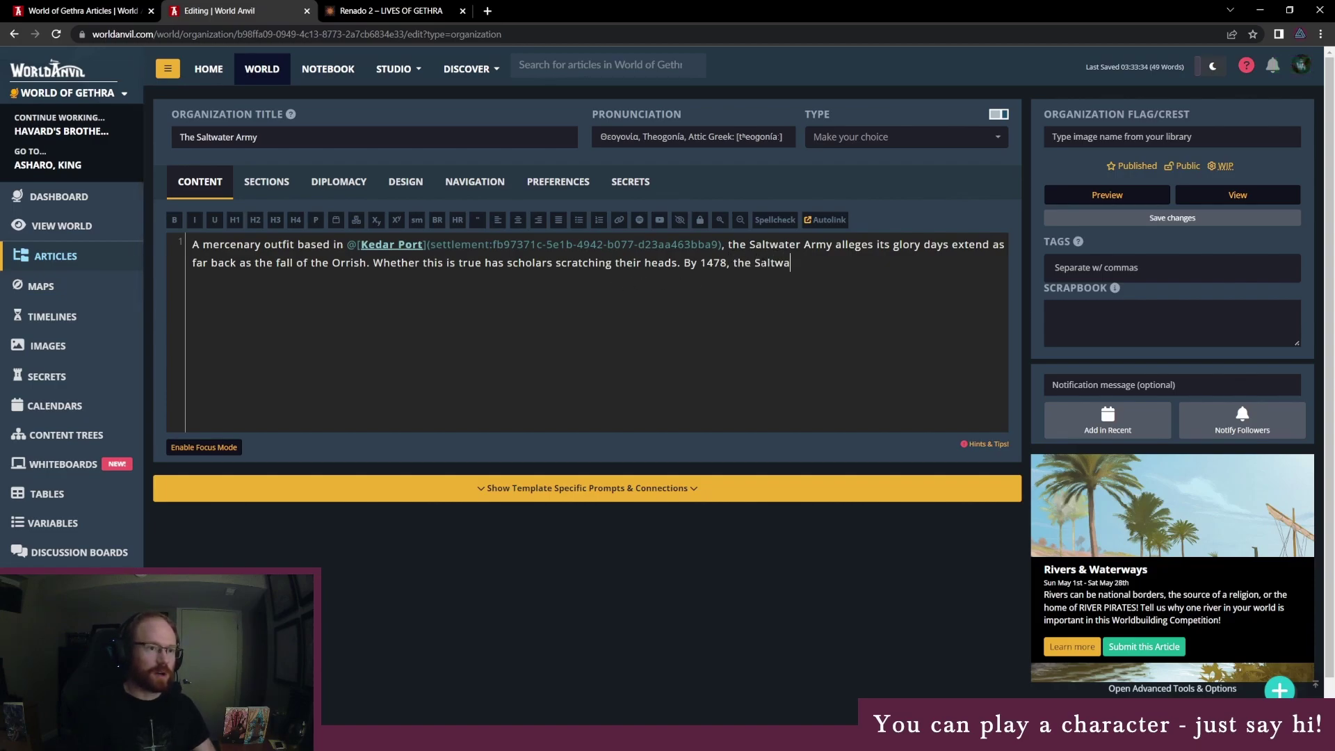
{"action": "type", "text": "ter Army was little"}
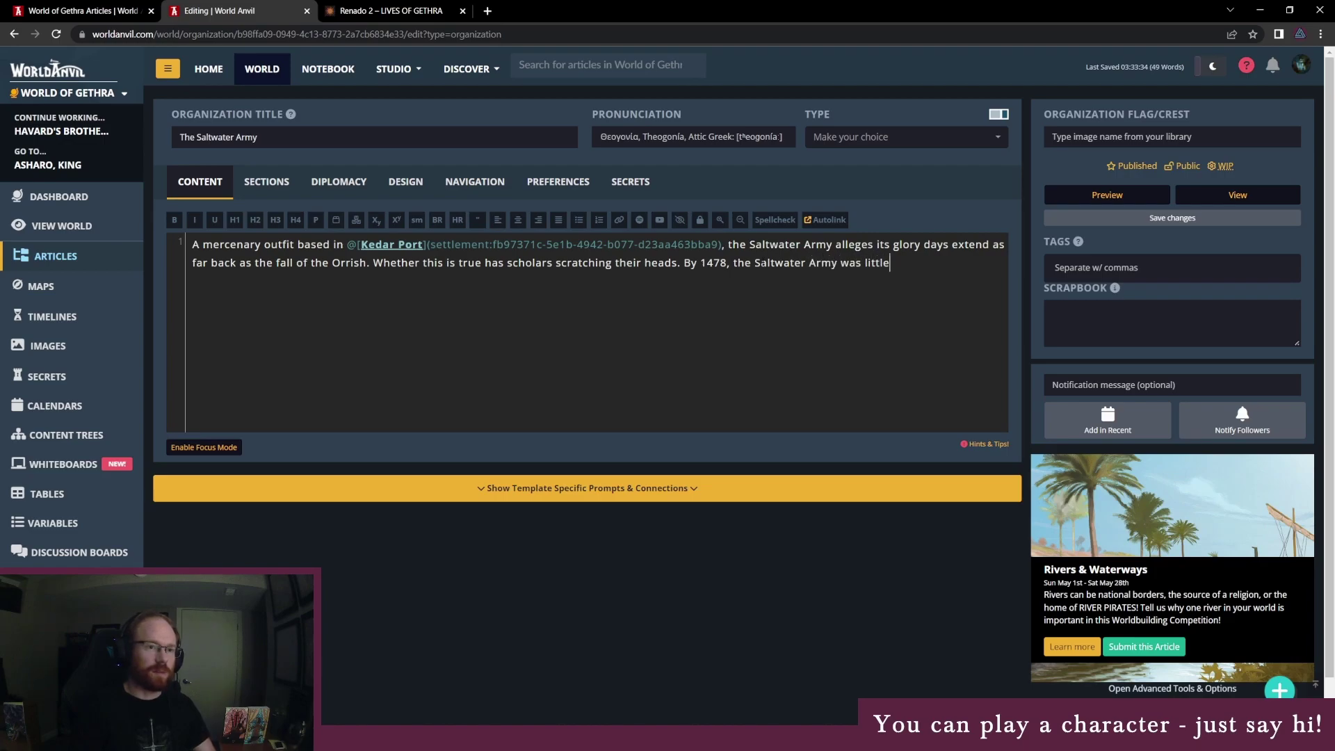
{"action": "type", "text": " more than a faction fighting fo"}
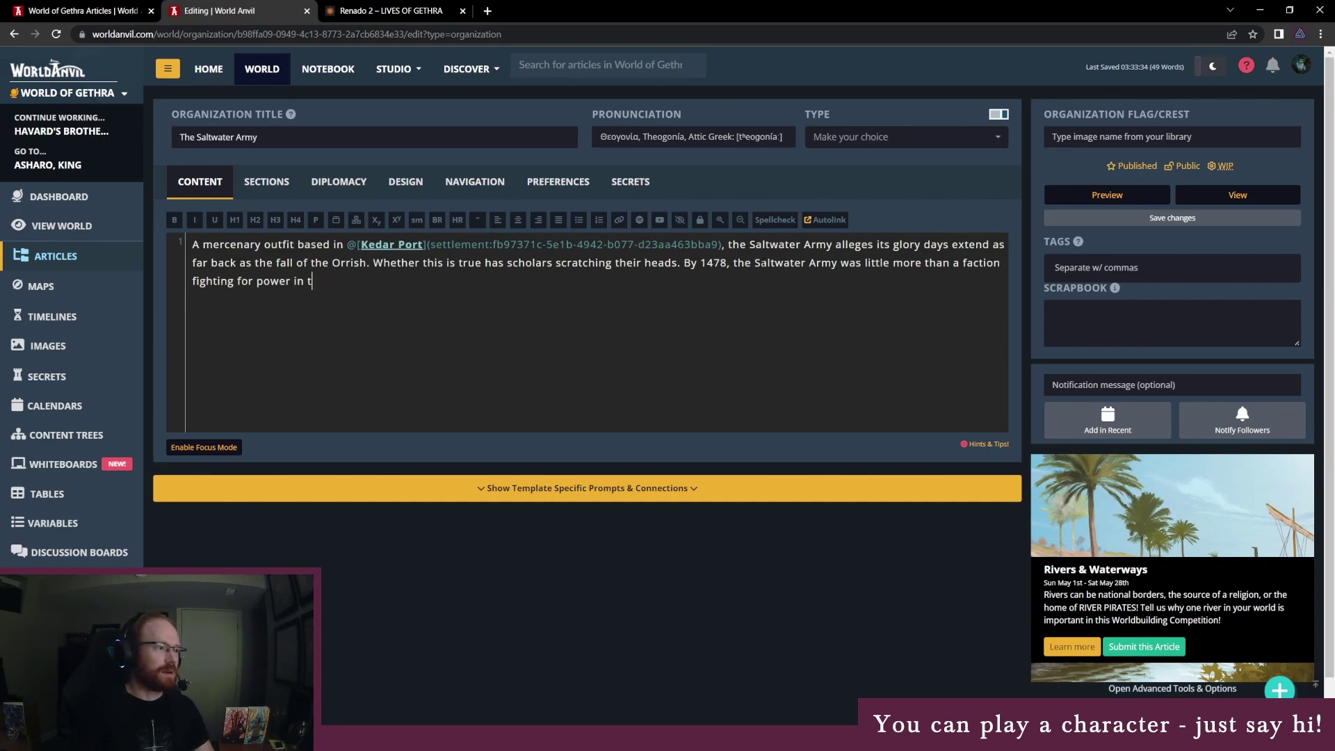
{"action": "type", "text": "r power on Kedar Isle."}
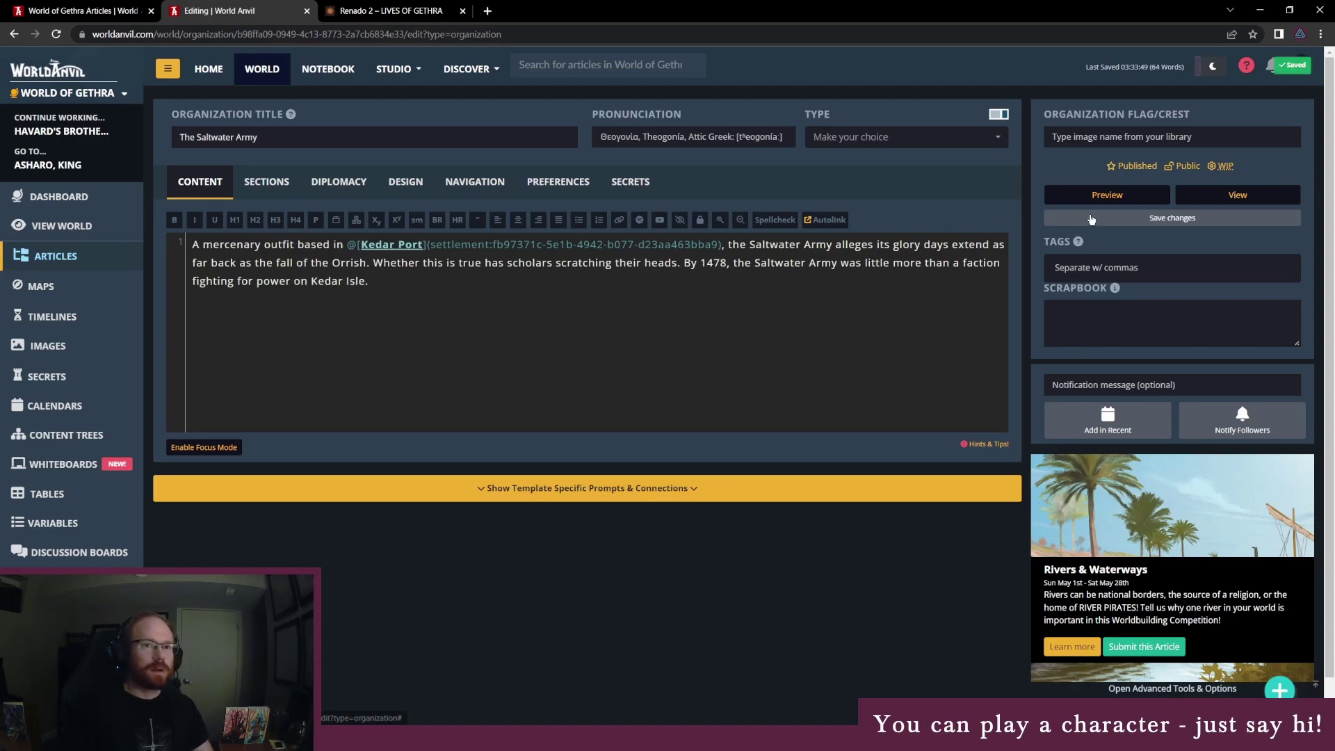
{"action": "left_click", "coordinate": [1091, 220]}
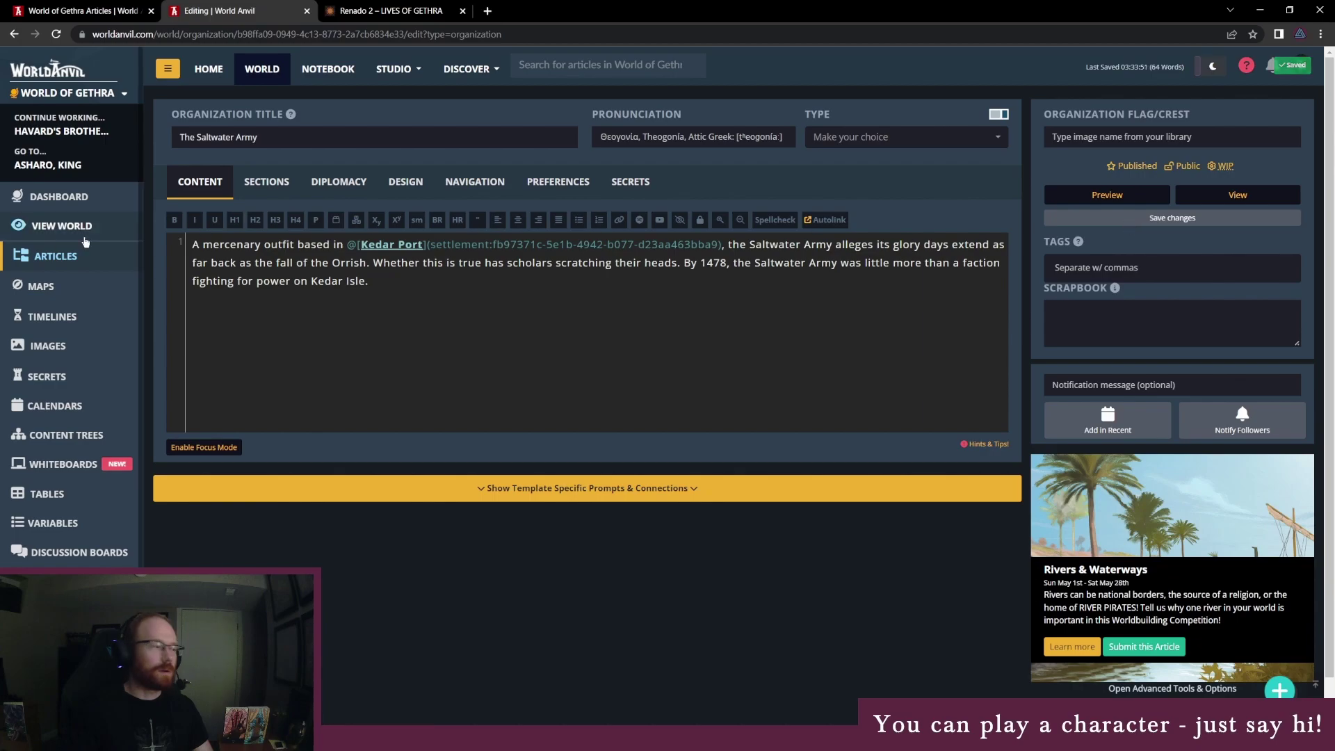
Drag The Black and Blue, Kedar Mining Group, Havard's Brothers and Saltwater Army into Organizations.
{"action": "left_click", "coordinate": [57, 256]}
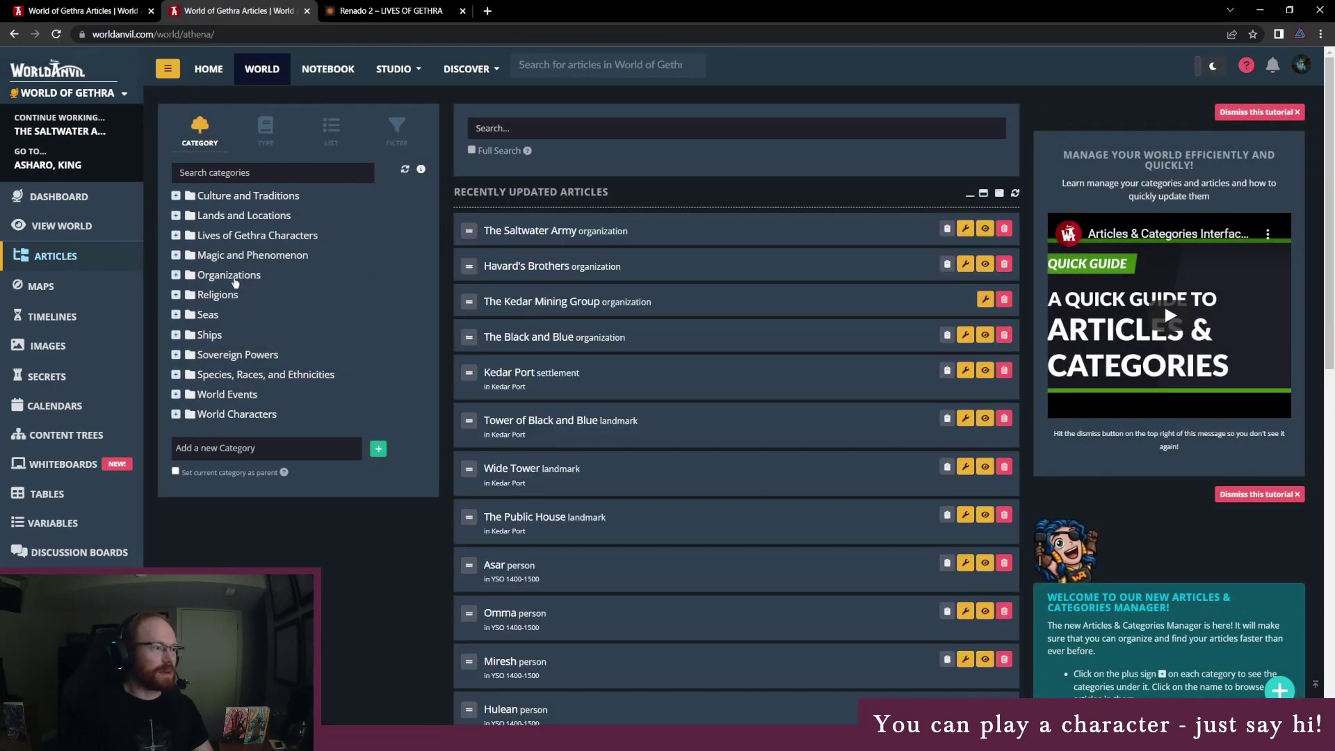
{"action": "left_click", "coordinate": [175, 216]}
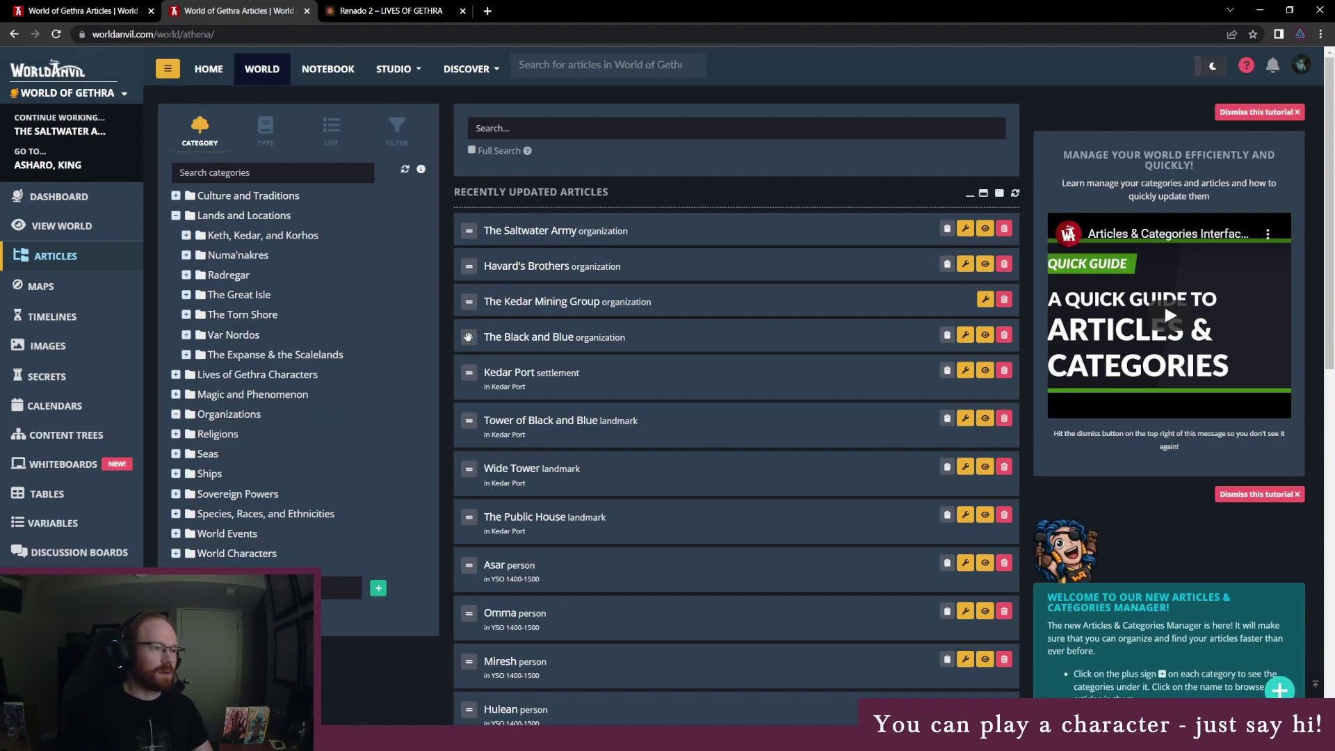
{"action": "left_click_drag", "start_coordinate": [470, 337], "coordinate": [230, 483]}
{"action": "left_click", "coordinate": [236, 417]}
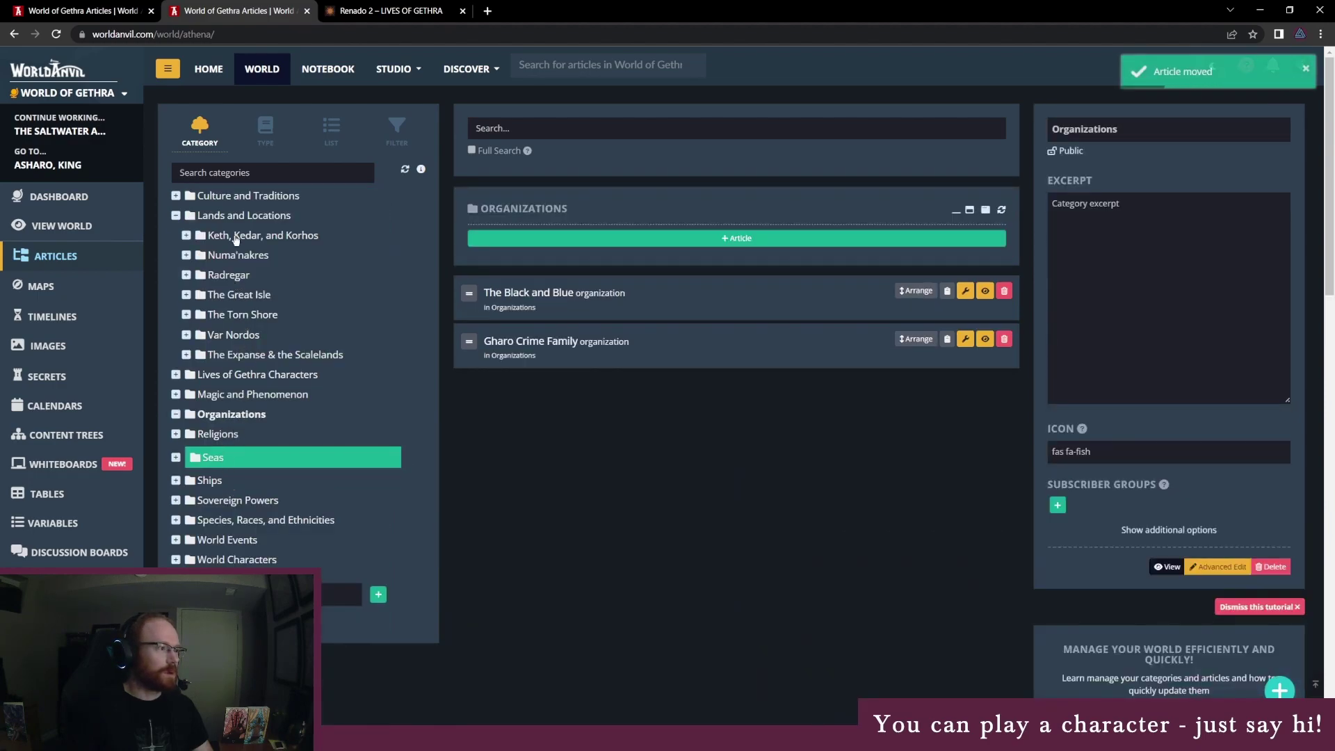
{"action": "left_click", "coordinate": [52, 256]}
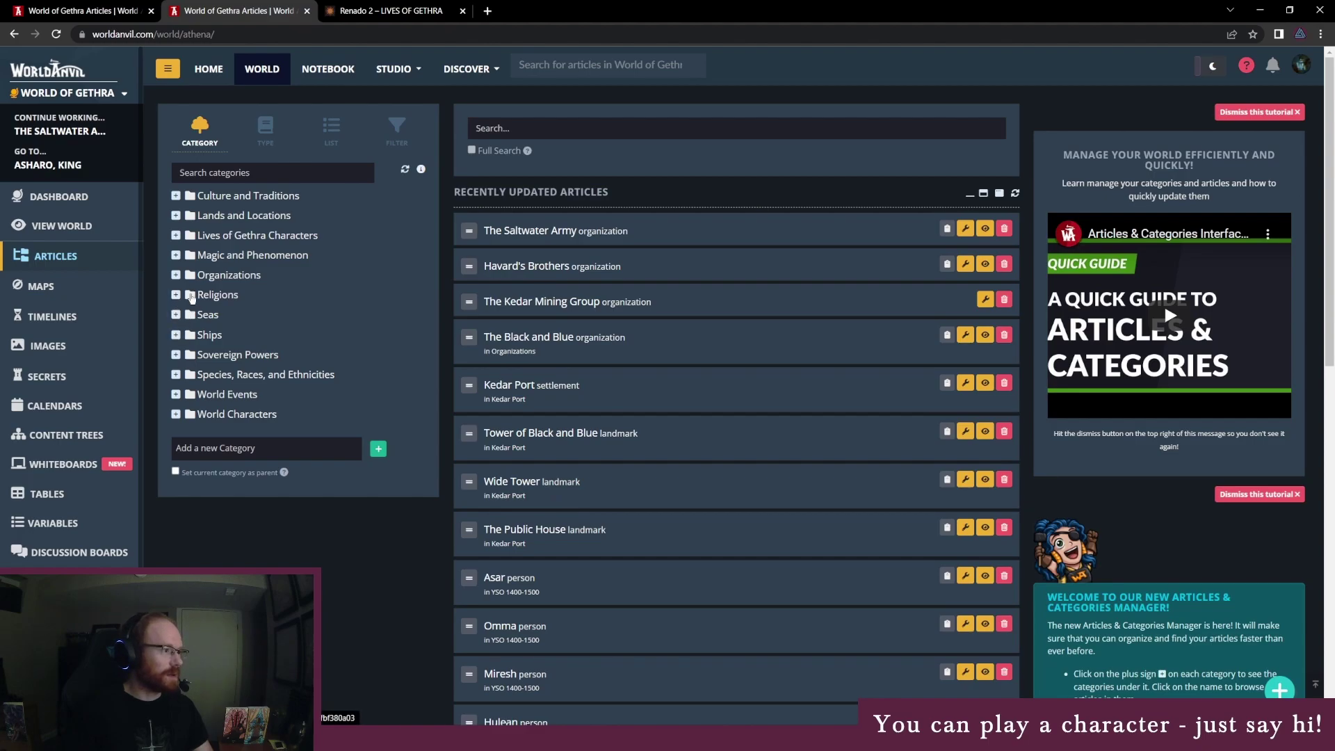
{"action": "left_click_drag", "start_coordinate": [469, 301], "coordinate": [274, 300]}
{"action": "left_click_drag", "start_coordinate": [467, 267], "coordinate": [278, 295]}
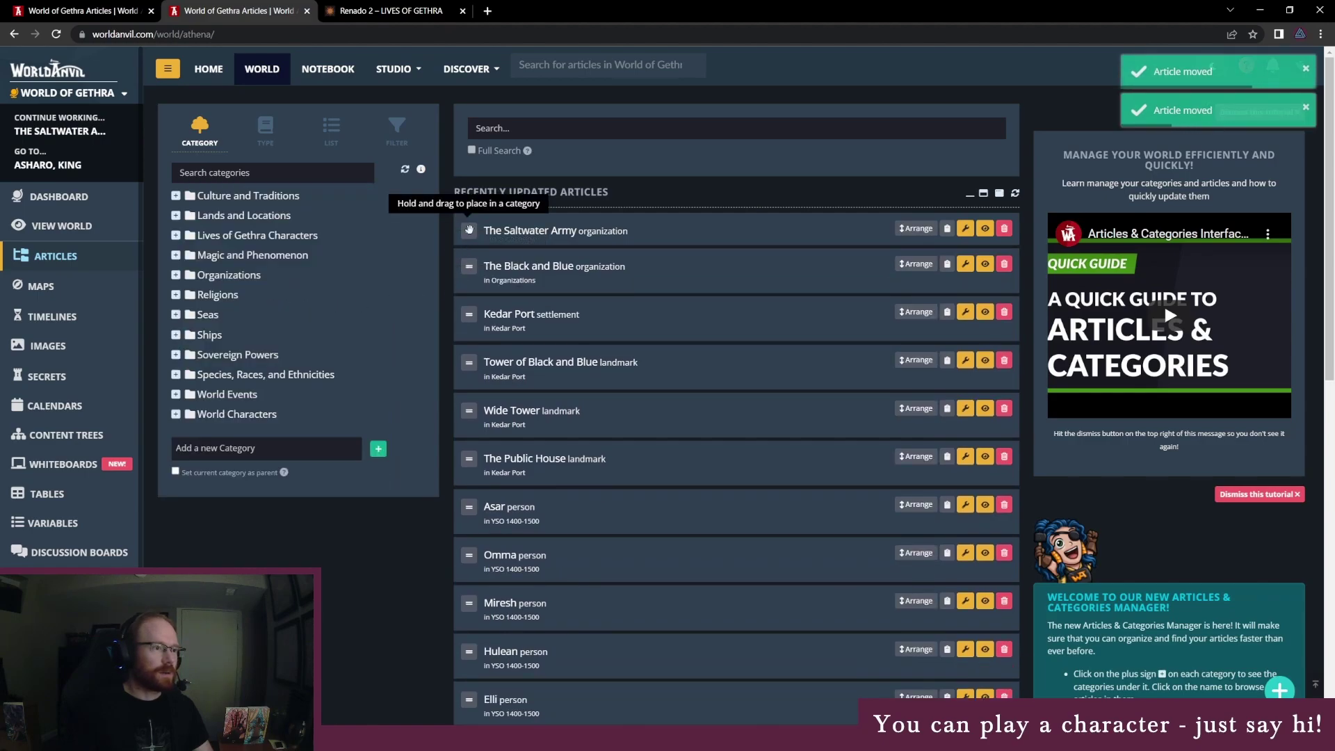
{"action": "left_click_drag", "start_coordinate": [469, 230], "coordinate": [237, 304]}
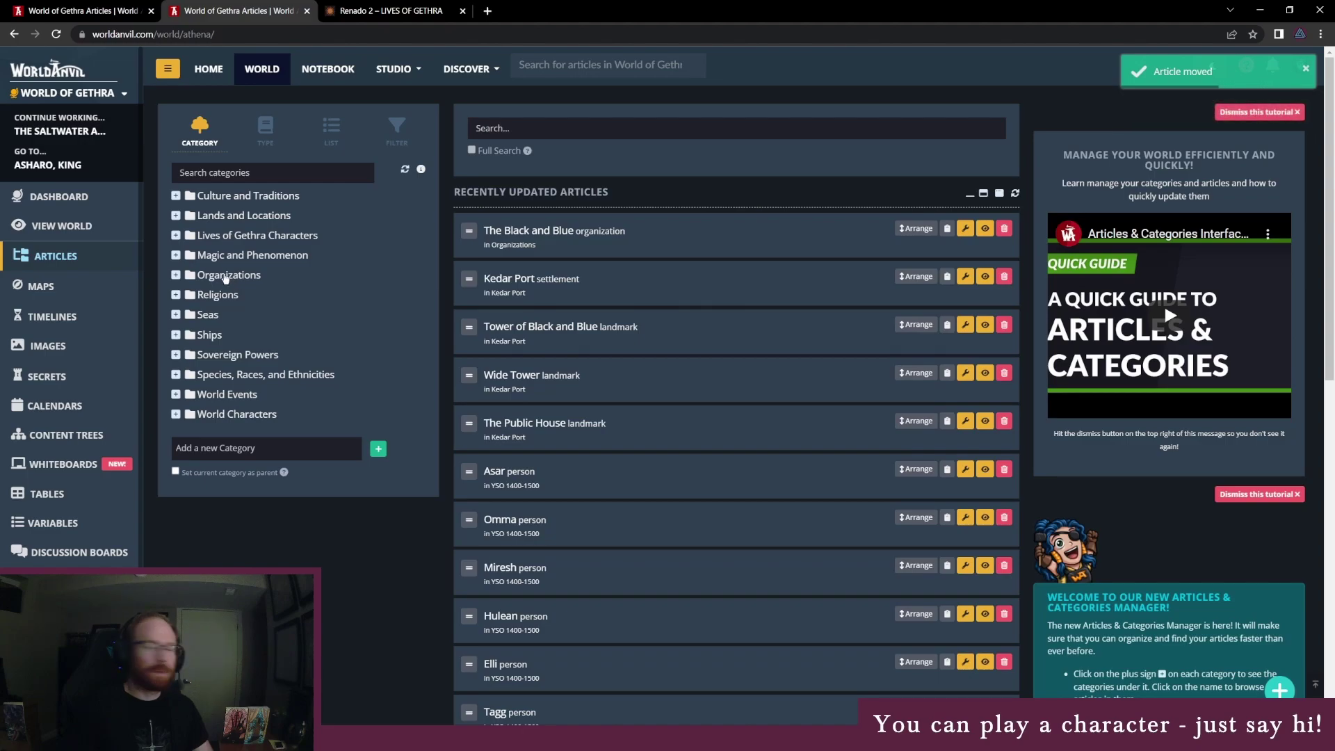
Move Gharo Crime Family to the top, then Havard's Brothers and The Black and Blue above Kedar Mining Group.
{"action": "left_click", "coordinate": [229, 276]}
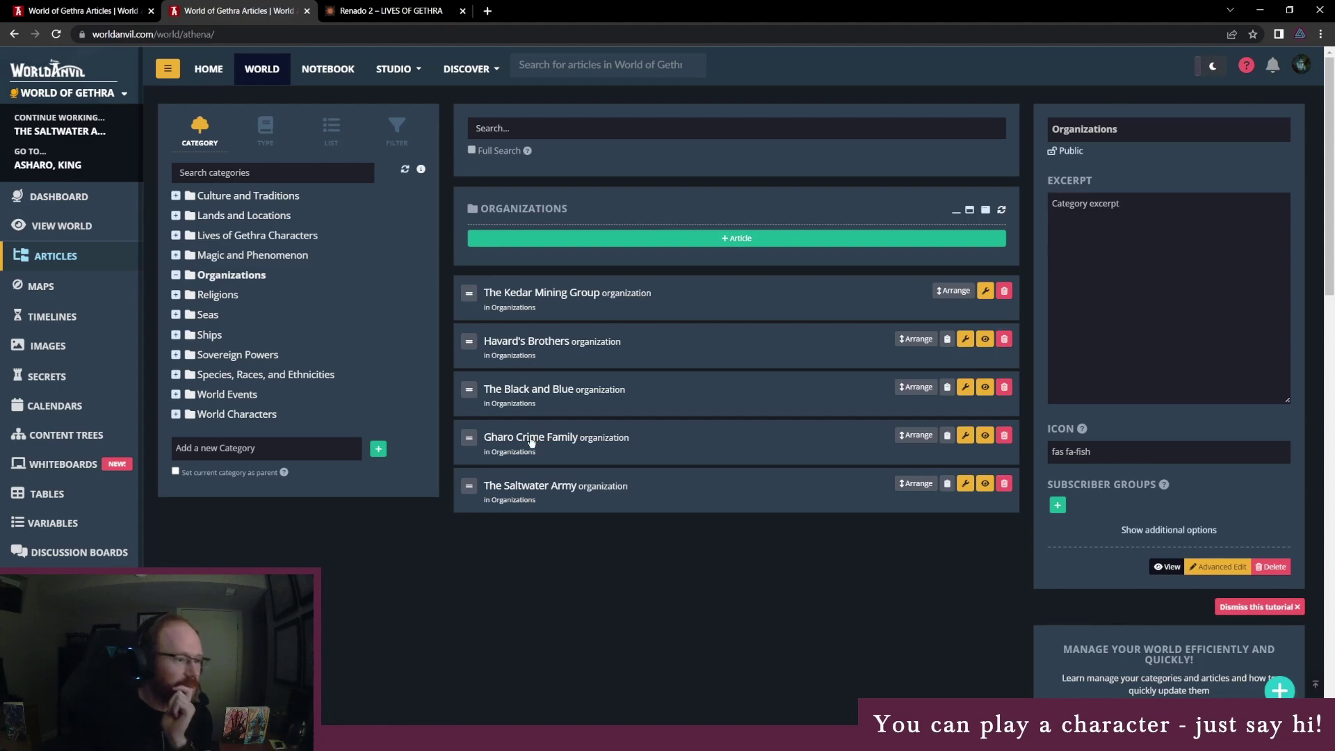
{"action": "left_click_drag", "start_coordinate": [468, 443], "coordinate": [481, 296]}
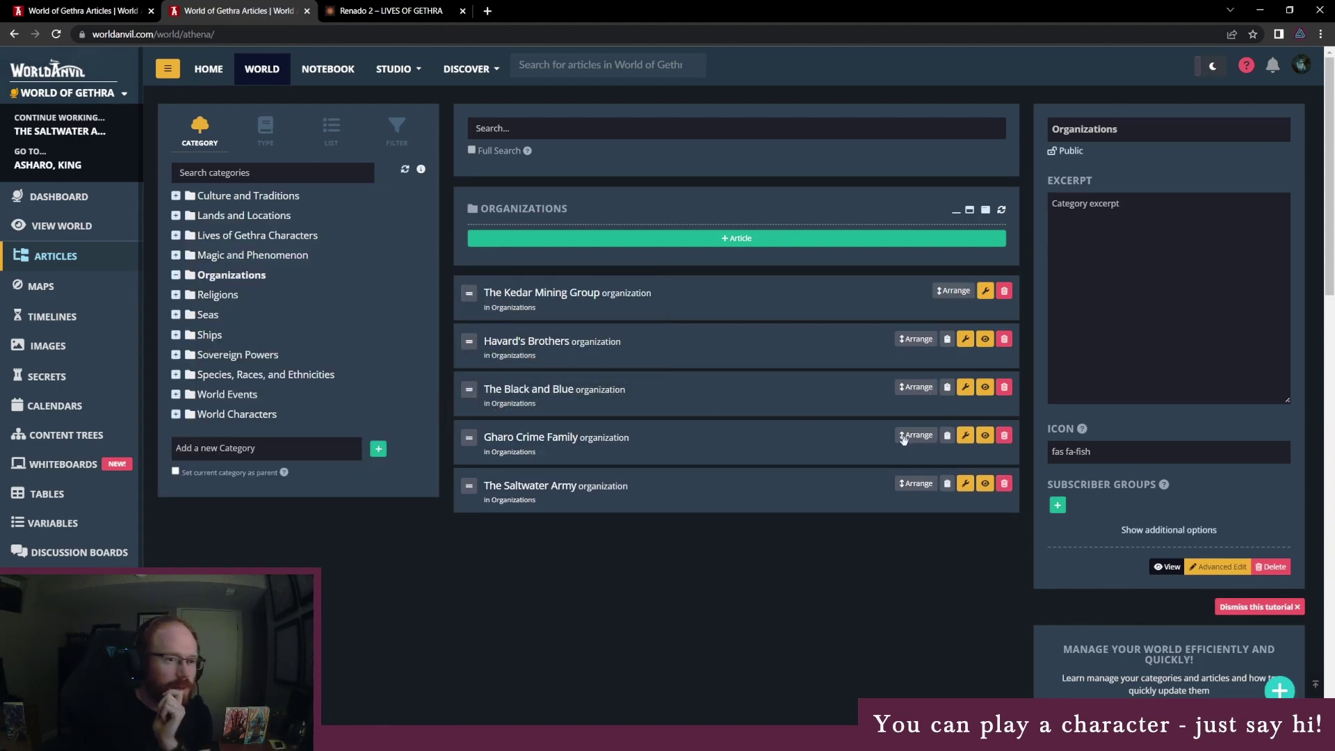
{"action": "left_click_drag", "start_coordinate": [904, 438], "coordinate": [896, 293]}
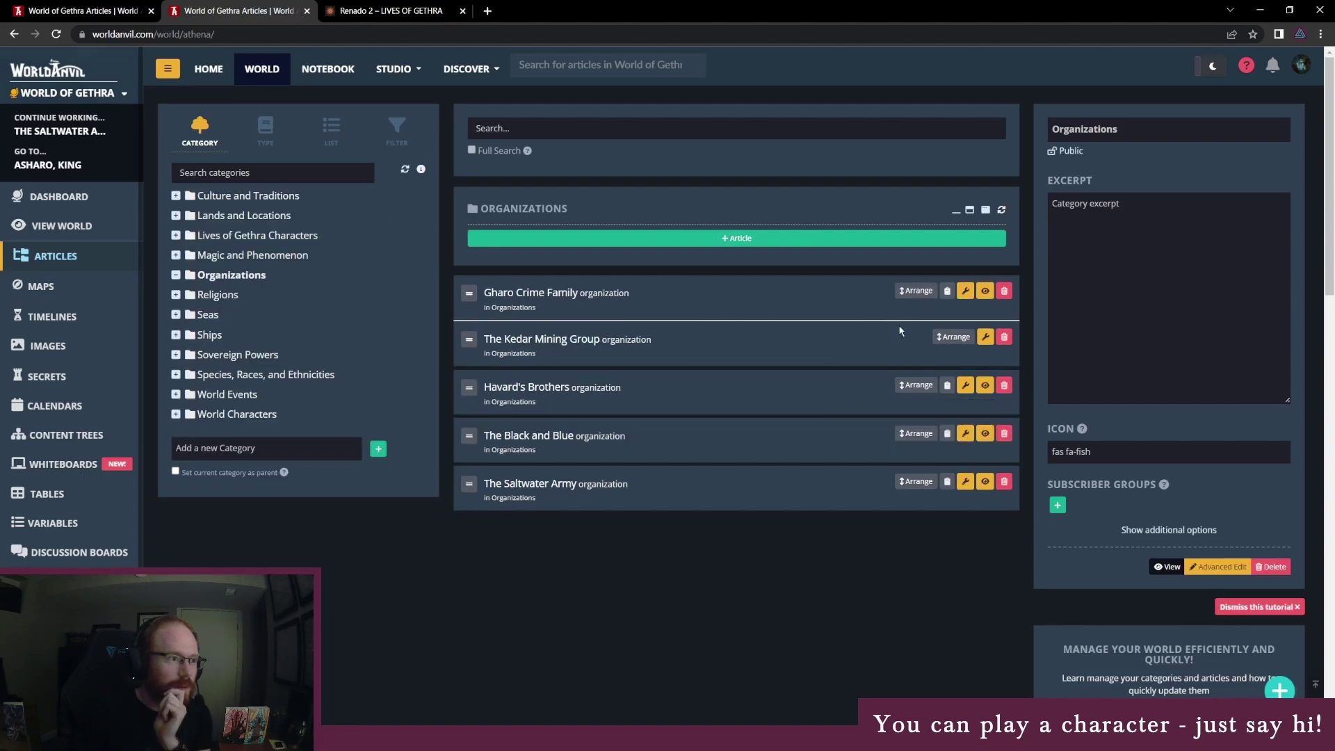
{"action": "left_click", "coordinate": [985, 338]}
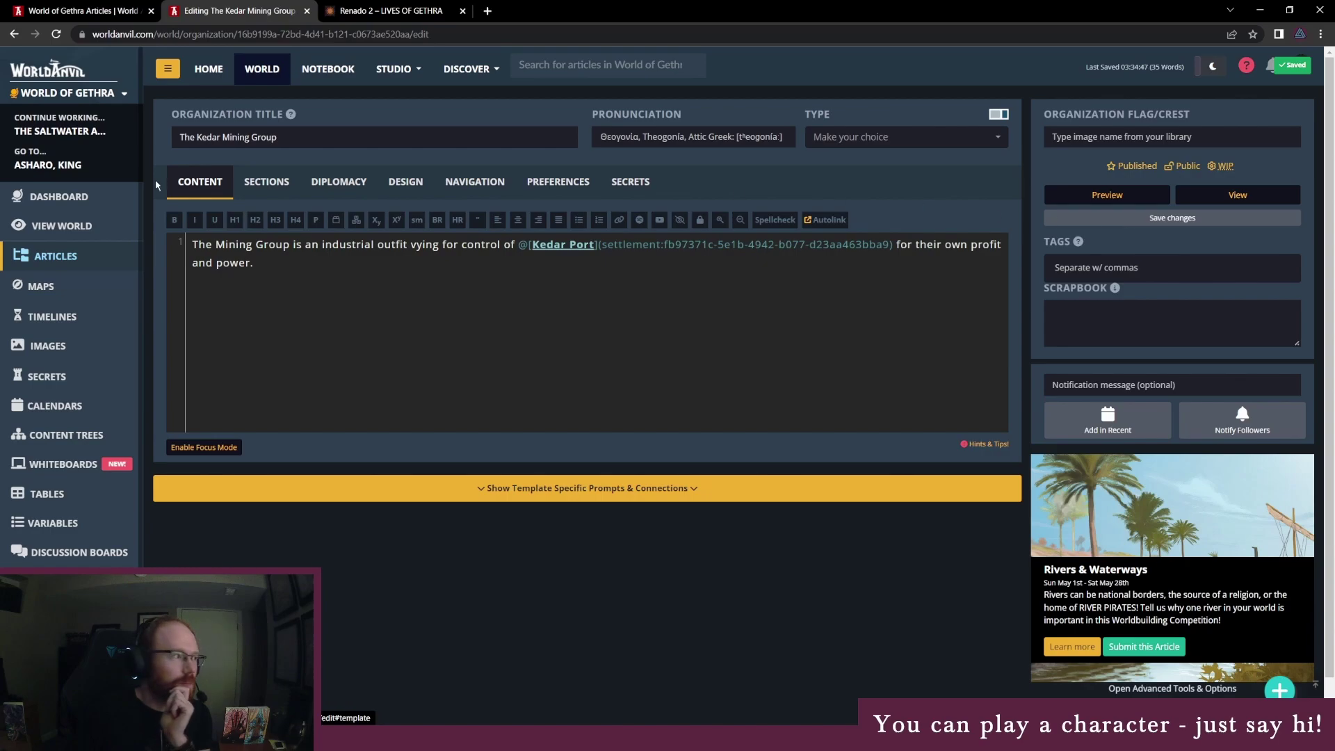
{"action": "left_click", "coordinate": [75, 257]}
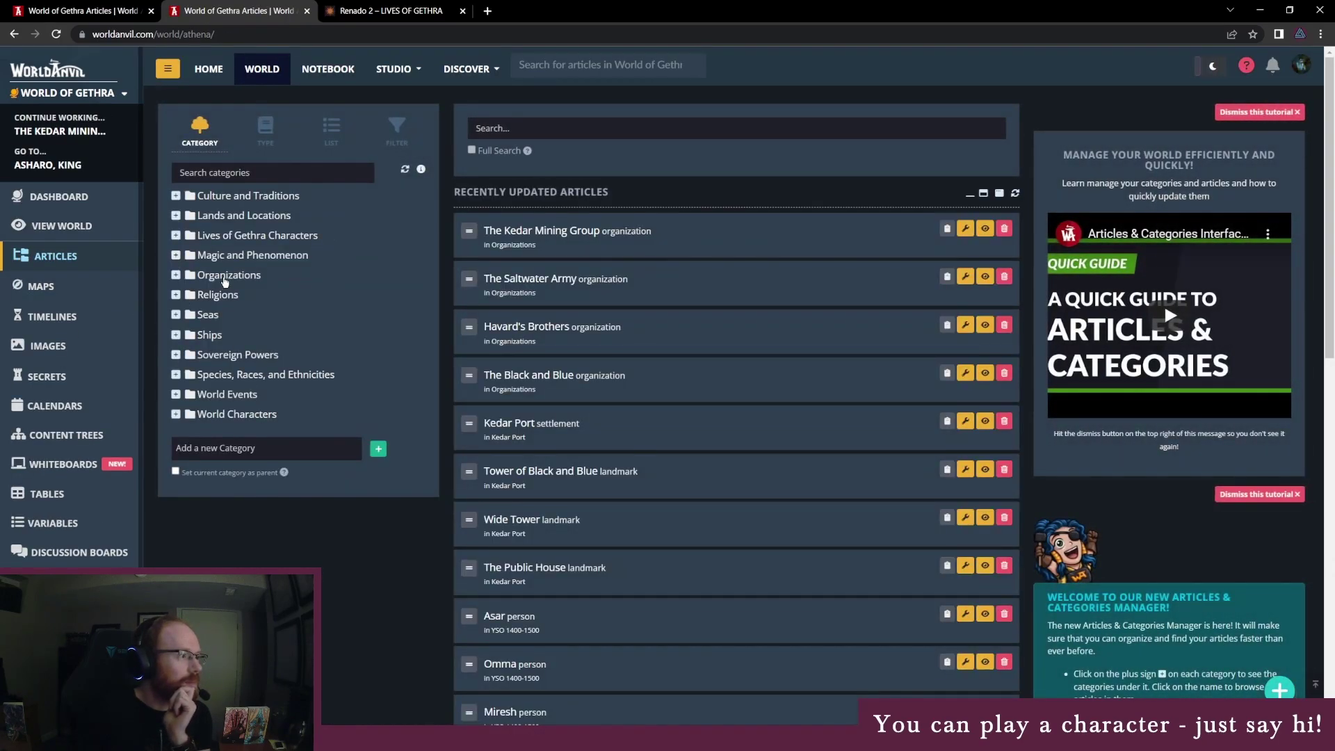
{"action": "left_click", "coordinate": [226, 276]}
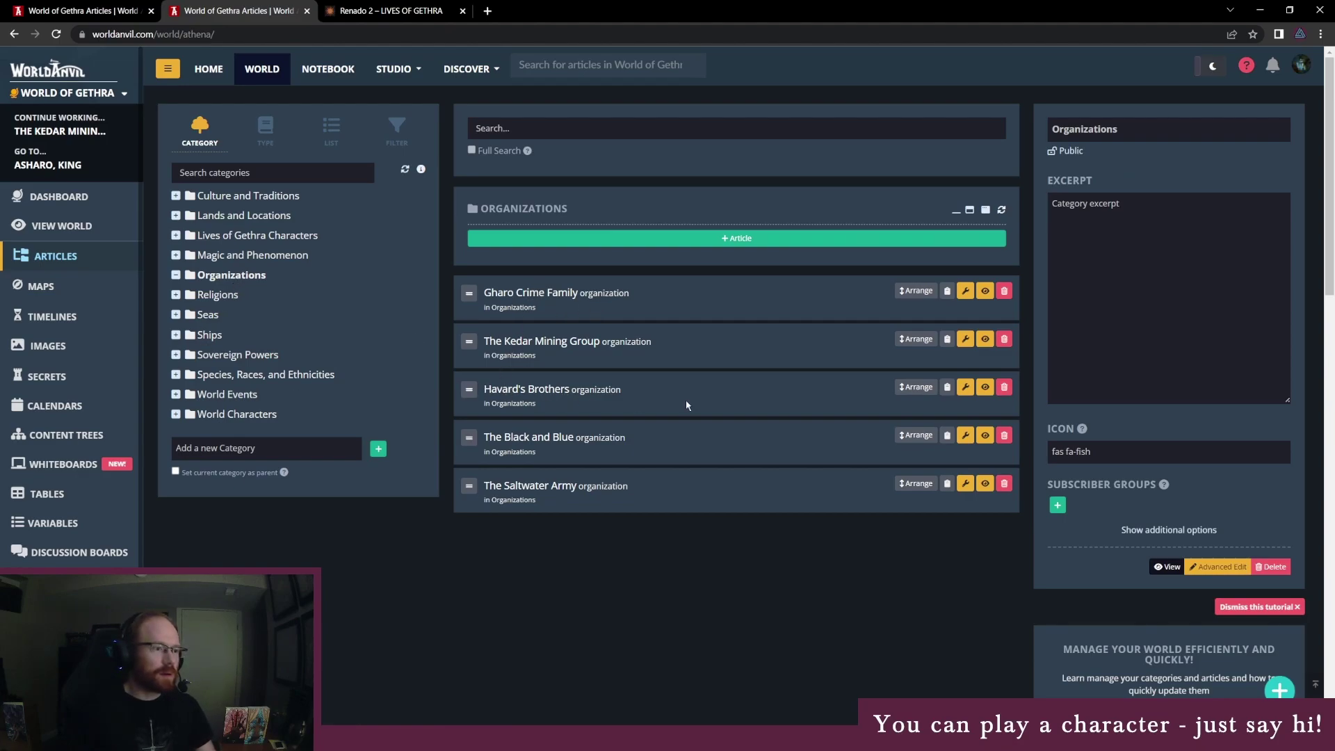
{"action": "left_click_drag", "start_coordinate": [907, 387], "coordinate": [917, 339]}
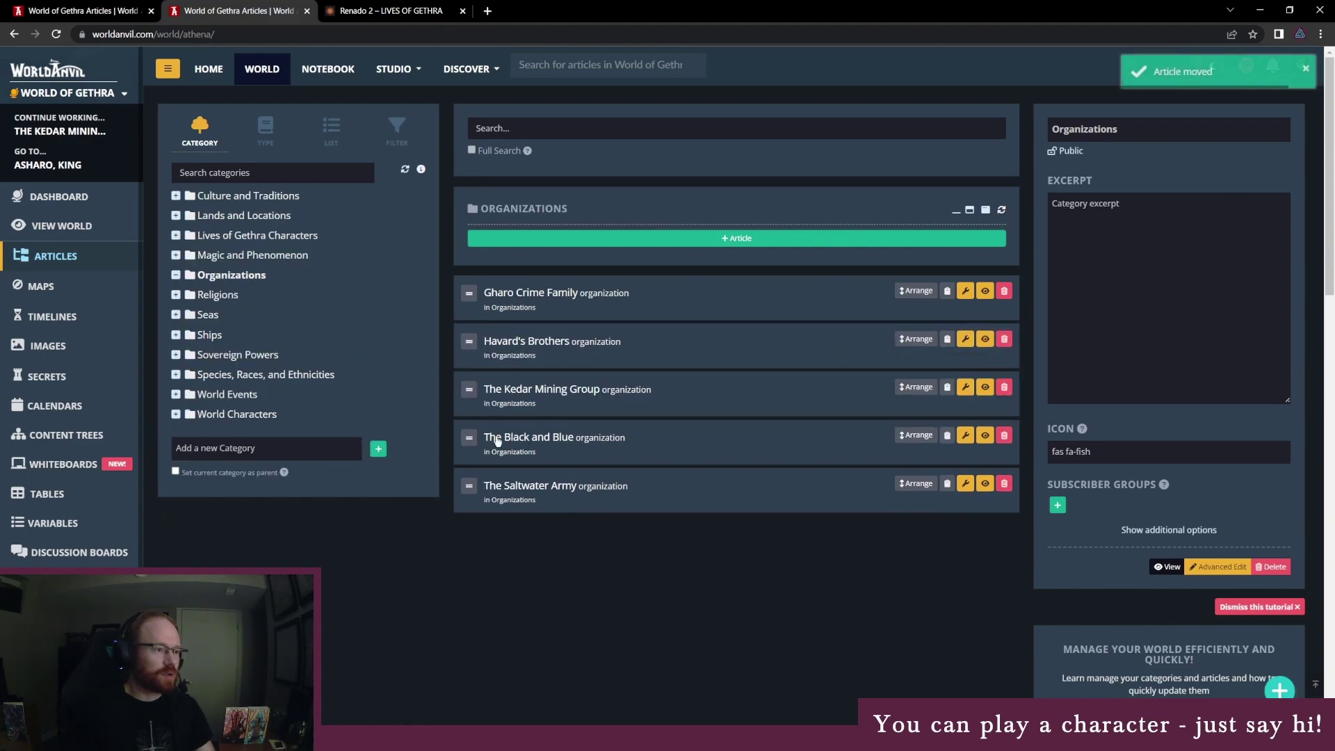
{"action": "left_click_drag", "start_coordinate": [917, 436], "coordinate": [916, 387]}
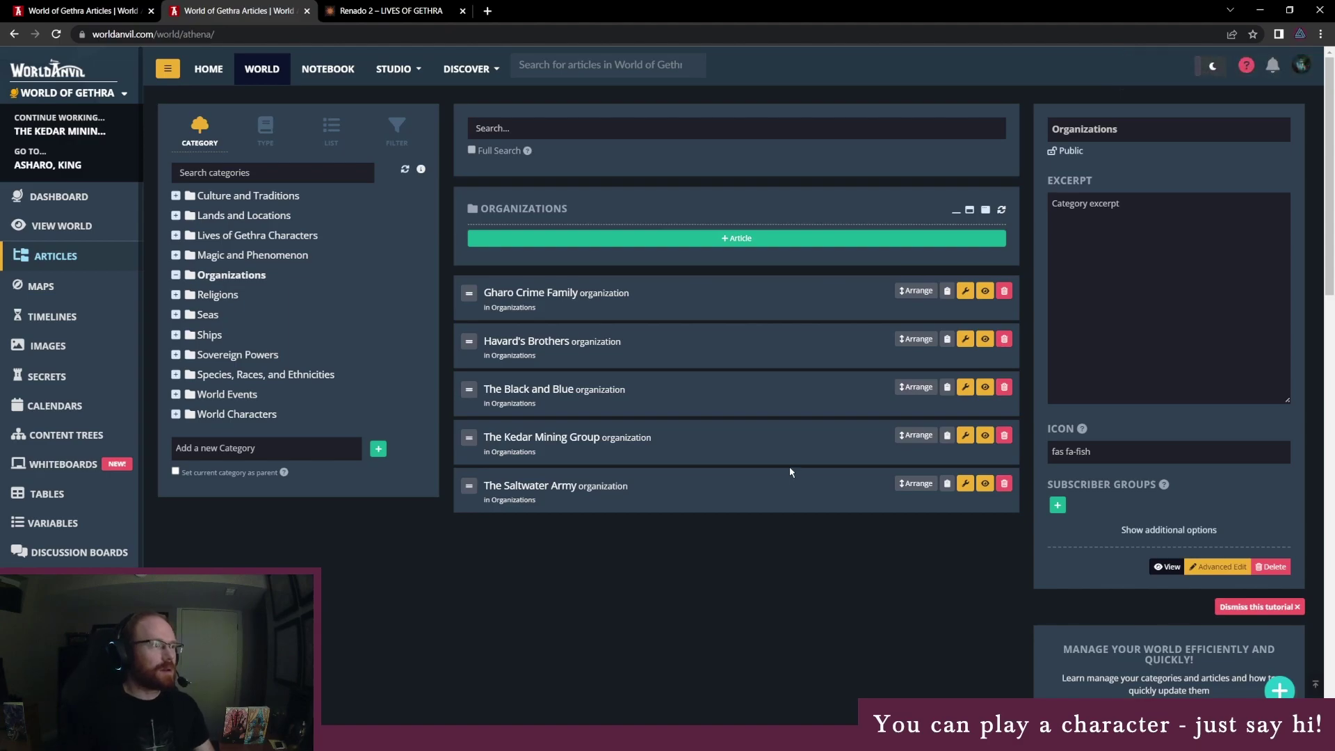
{"action": "left_click", "coordinate": [264, 10]}
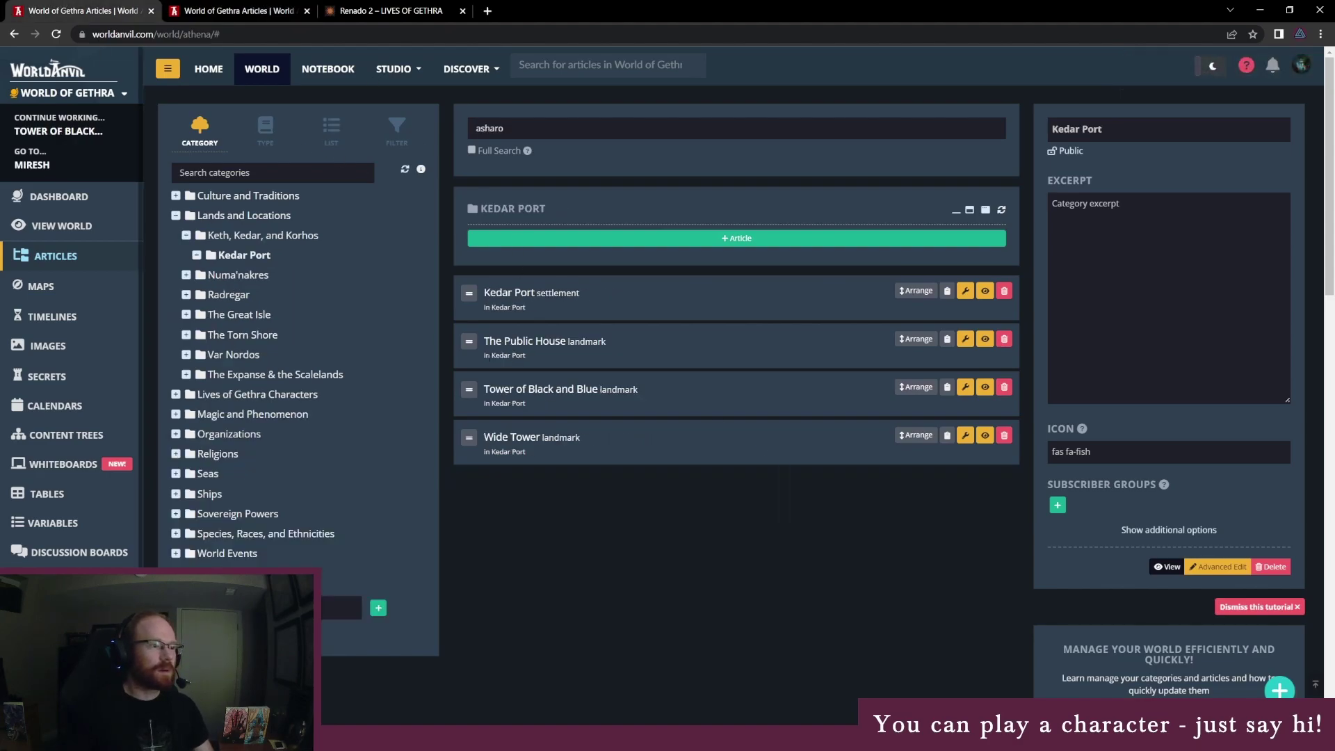
Search the articles for 'kedar' and open the Kedar Port settlement article in the editor.
{"action": "left_click", "coordinate": [207, 6]}
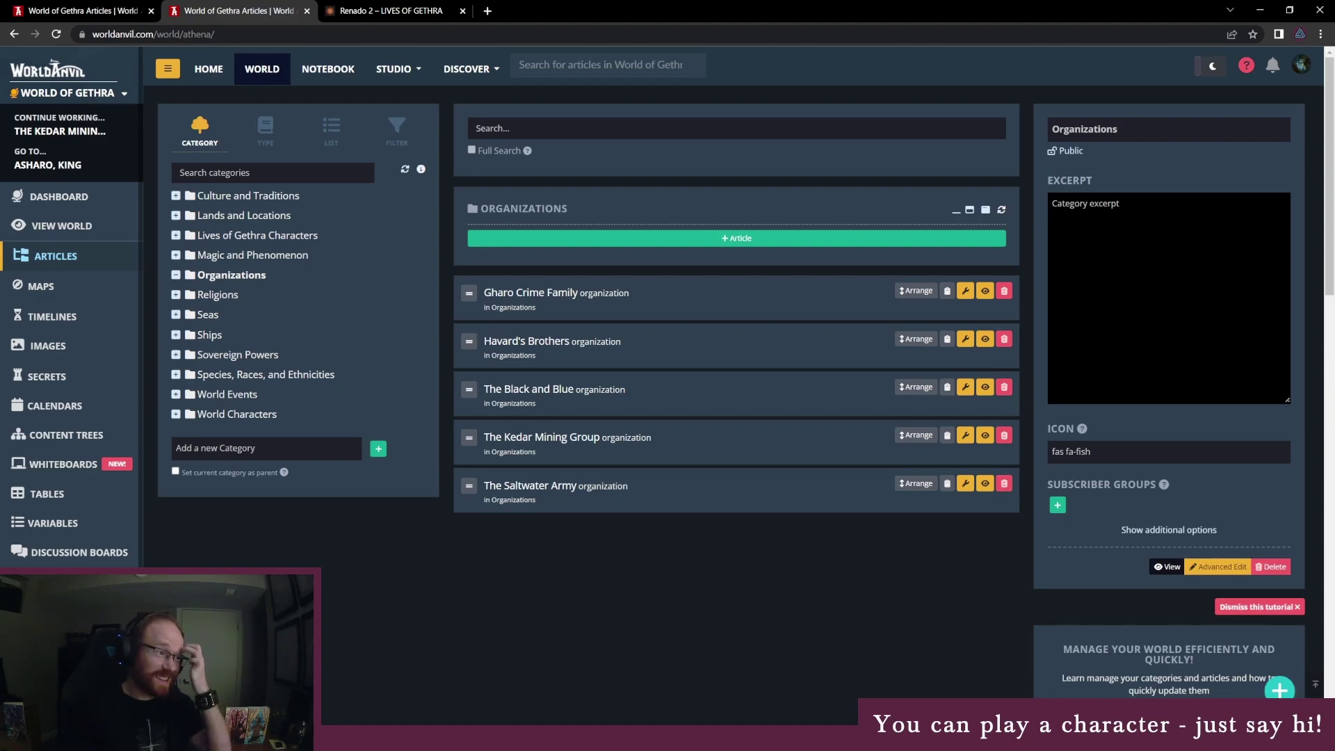
{"action": "left_click", "coordinate": [807, 315]}
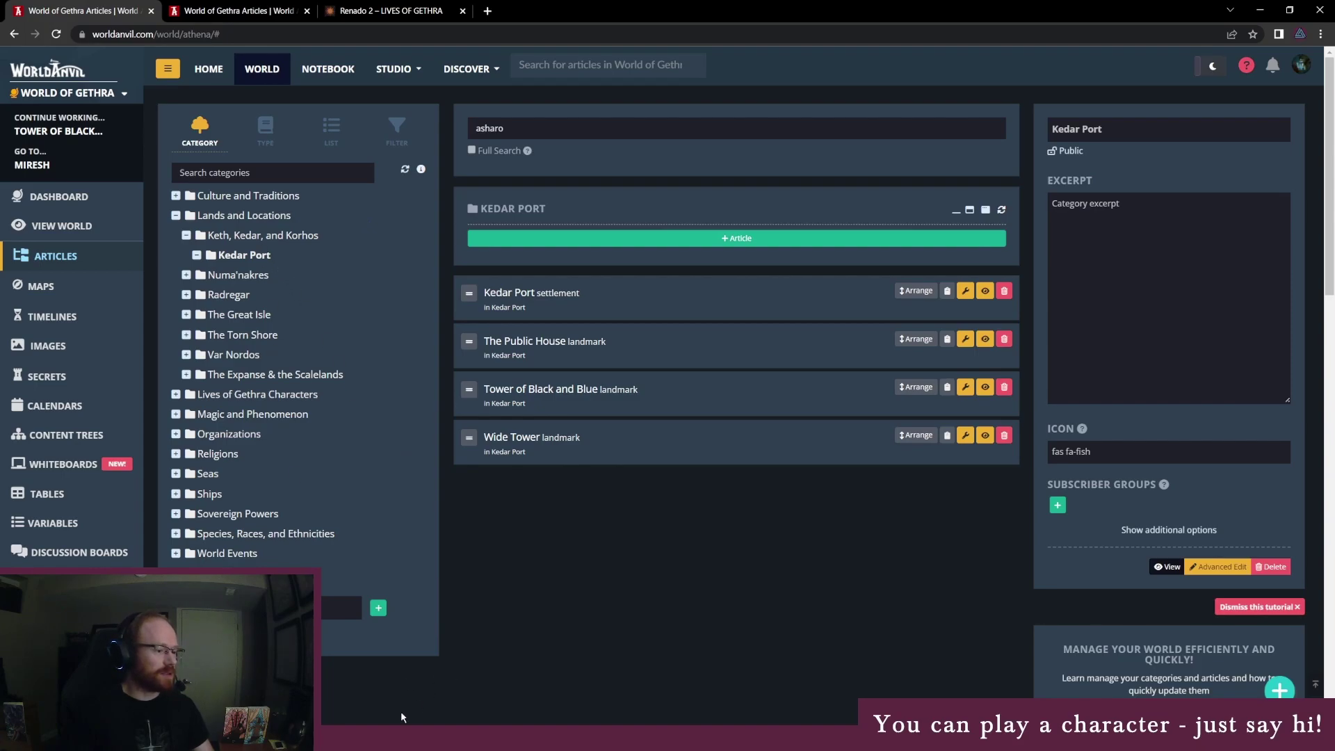
{"action": "left_click", "coordinate": [230, 11]}
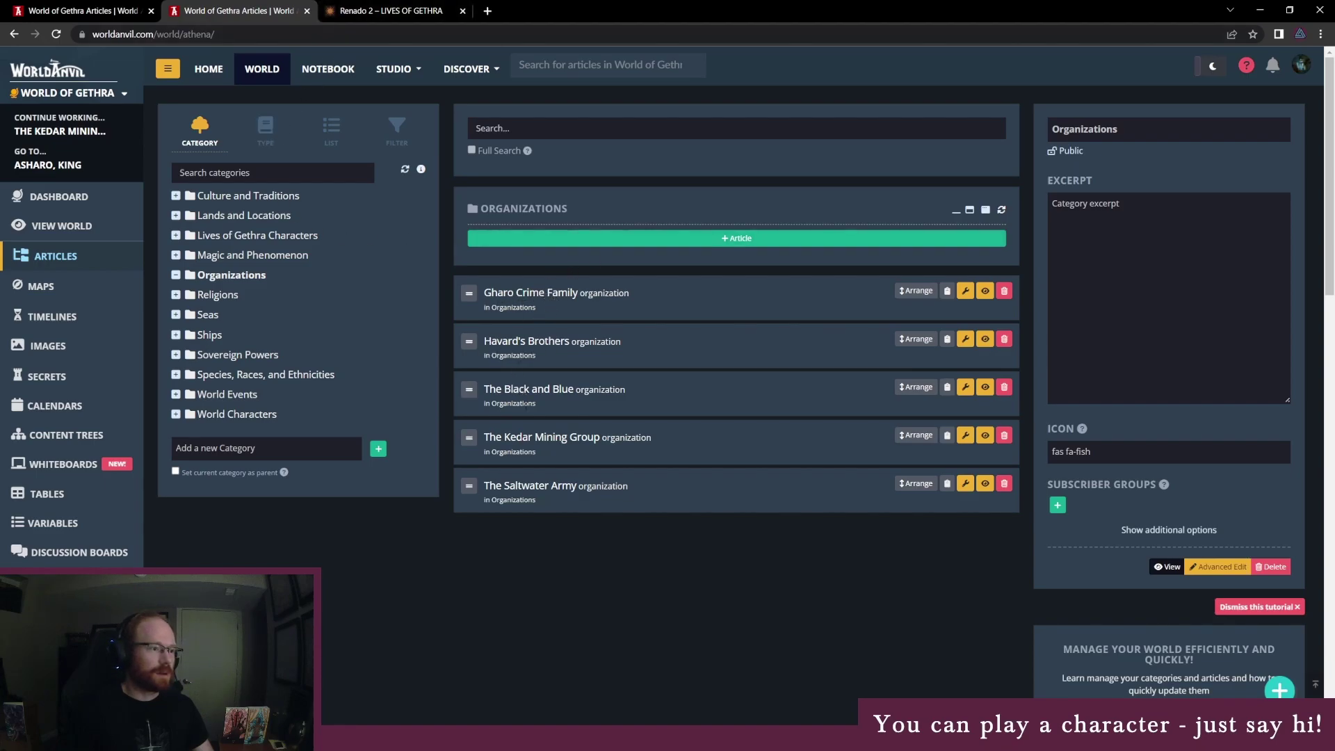
{"action": "left_click", "coordinate": [56, 257]}
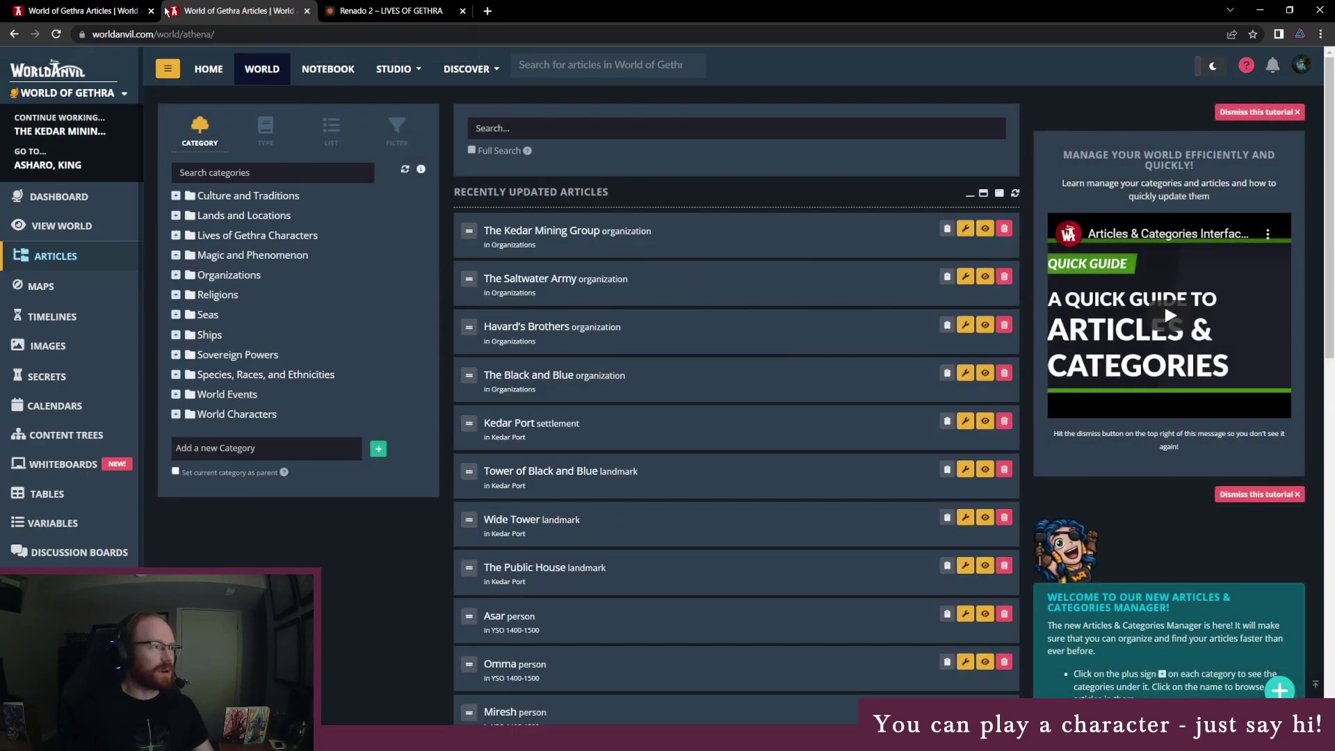
{"action": "left_click", "coordinate": [530, 125]}
{"action": "type", "text": "kedar"}
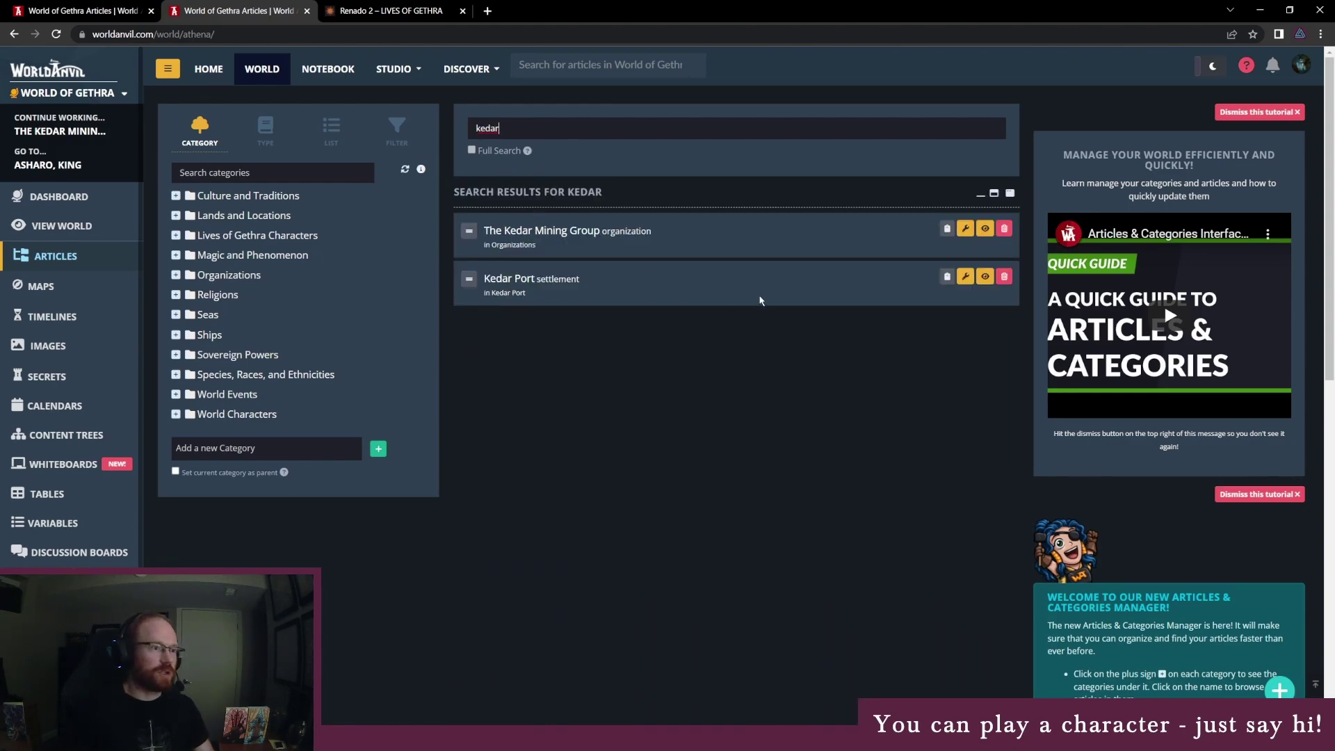
{"action": "left_click", "coordinate": [965, 277]}
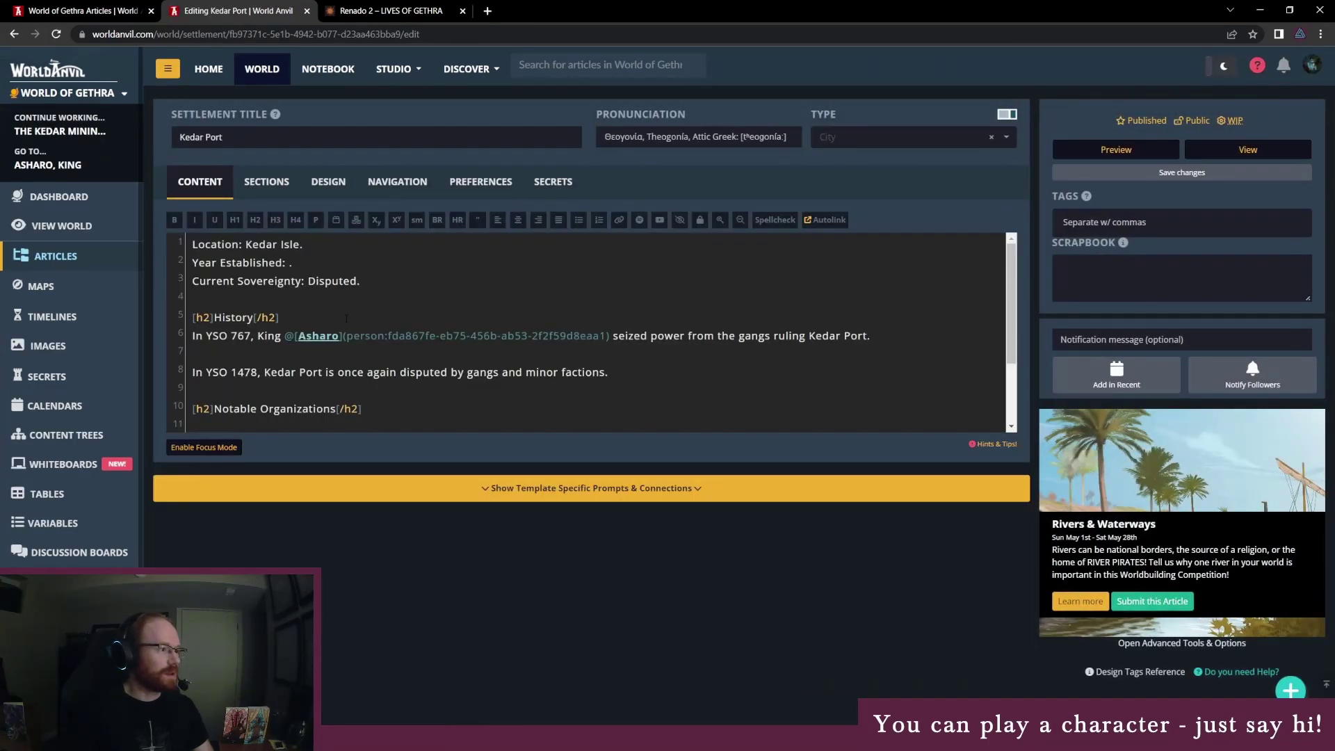
{"action": "scroll", "coordinate": [340, 322], "scroll_direction": "down", "scroll_amount": 2}
Paste the Havard's Brothers and The Black and Blue links under Kedar Port's Notable Organizations.
{"action": "left_click", "coordinate": [83, 11]}
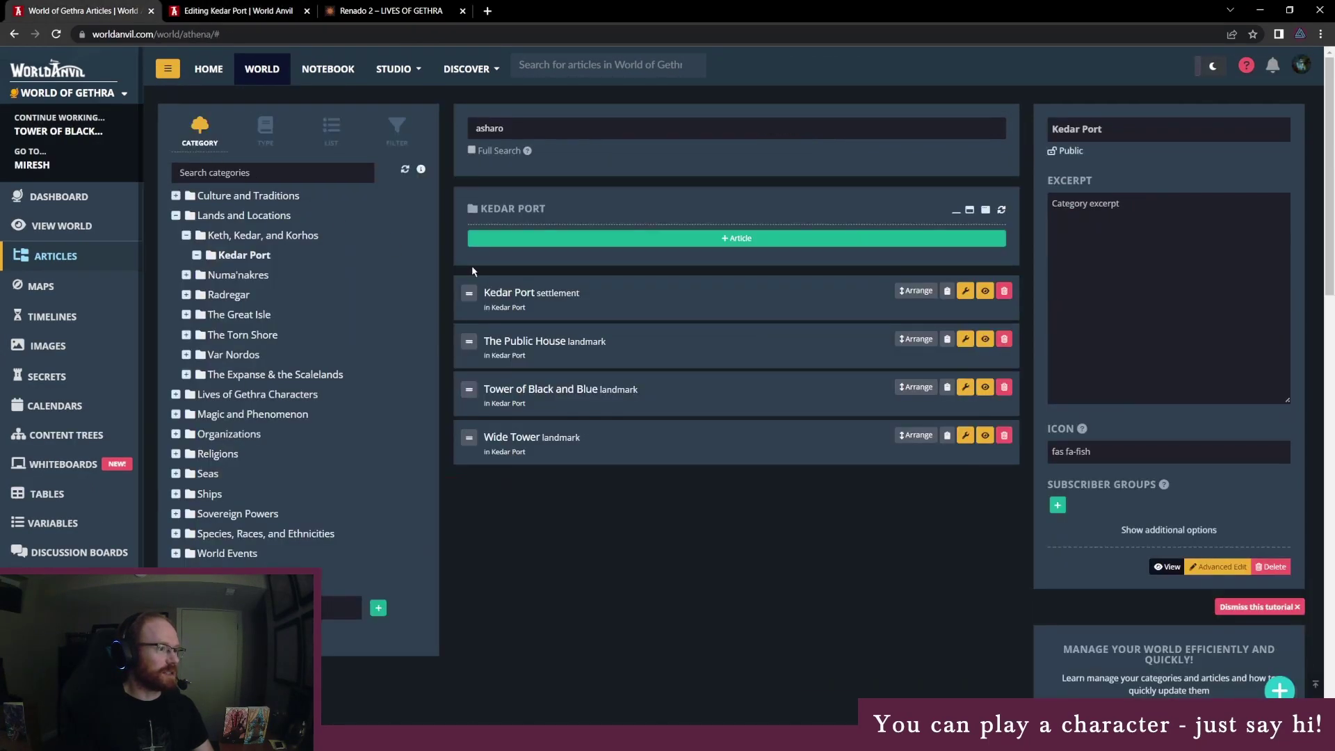
{"action": "left_click", "coordinate": [240, 435]}
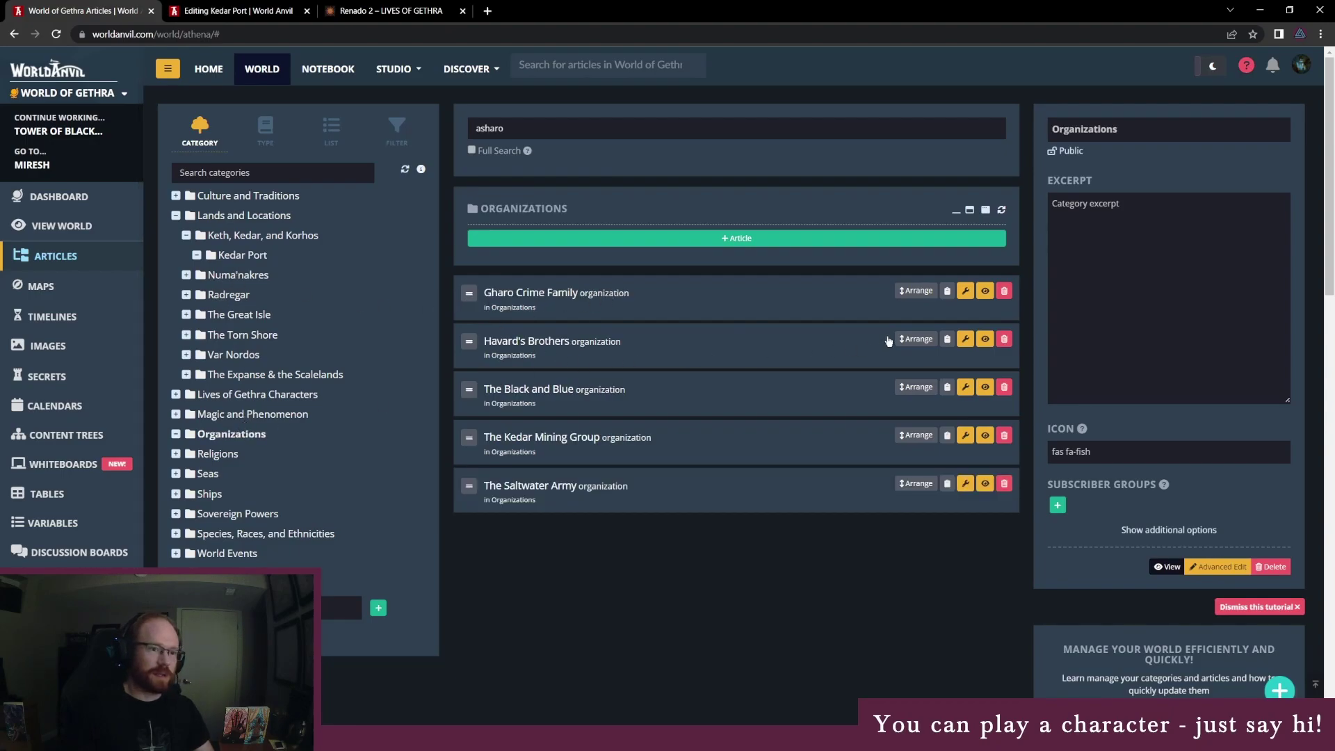
{"action": "left_click", "coordinate": [947, 340]}
{"action": "left_click", "coordinate": [209, 10]}
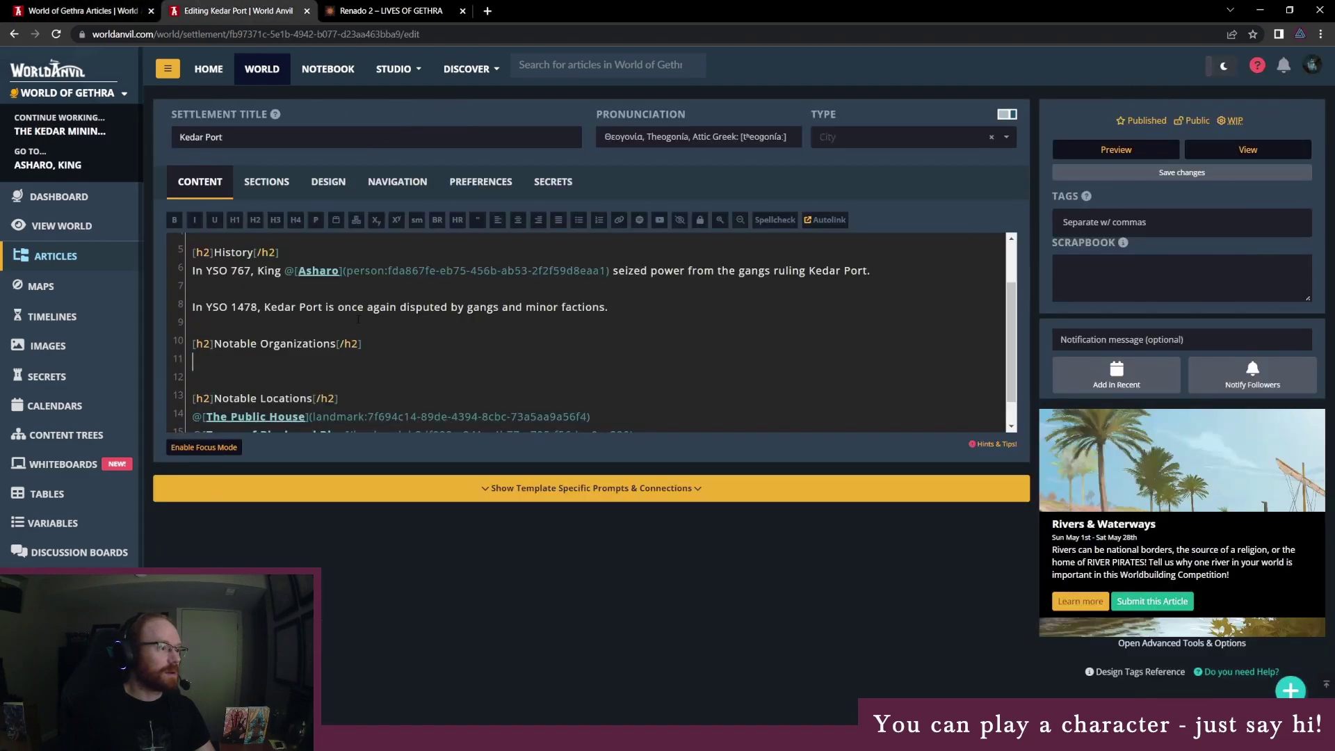
{"action": "key", "text": "ctrl+v"}
{"action": "left_click", "coordinate": [76, 11]}
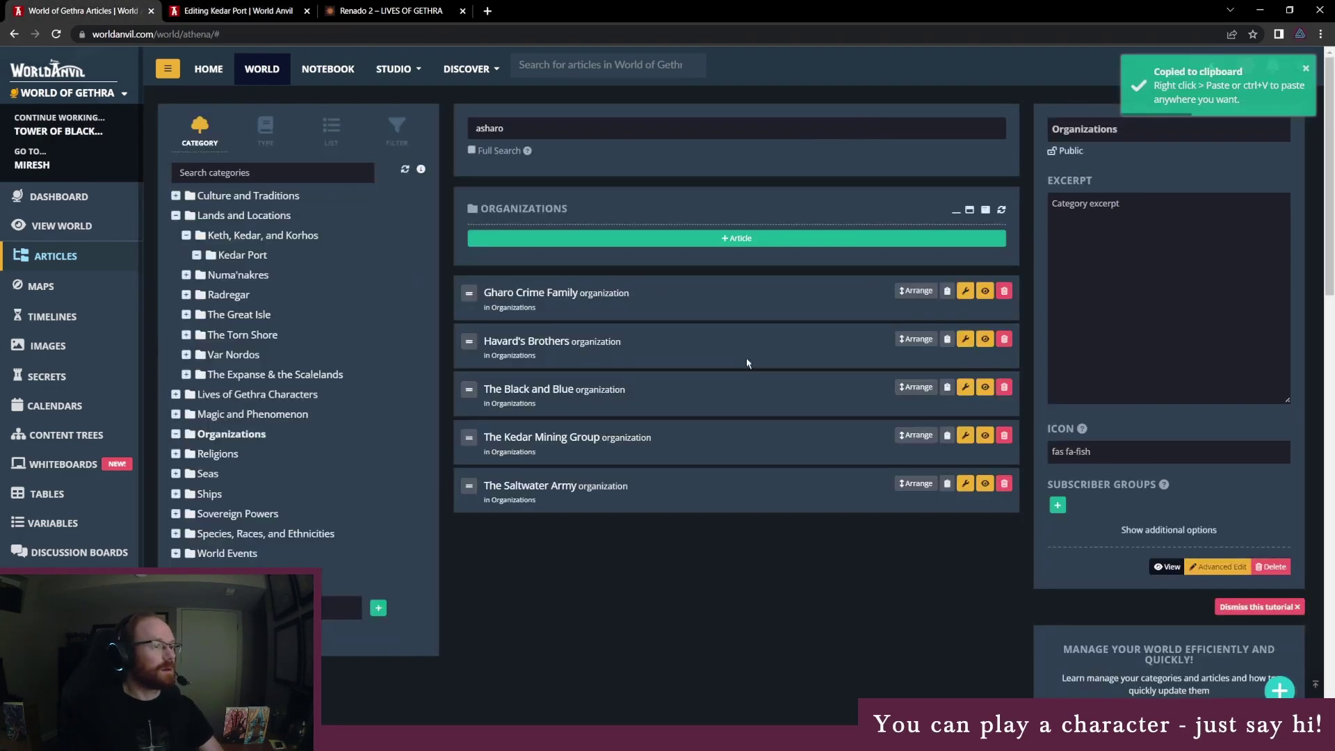
{"action": "left_click", "coordinate": [947, 388]}
{"action": "left_click", "coordinate": [230, 11]}
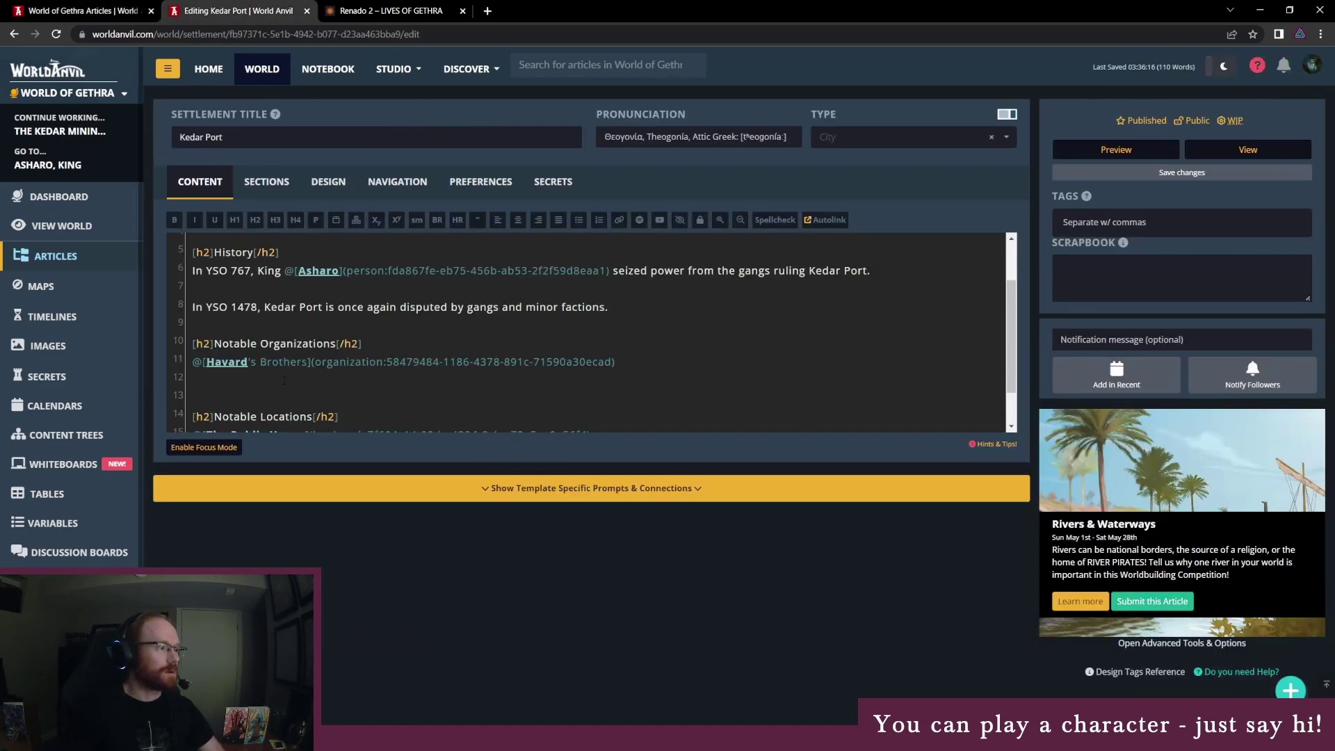
{"action": "key", "text": "ctrl+v"}
Add The Kedar Mining Group link on its own line and save the Kedar Port article.
{"action": "left_click", "coordinate": [77, 11]}
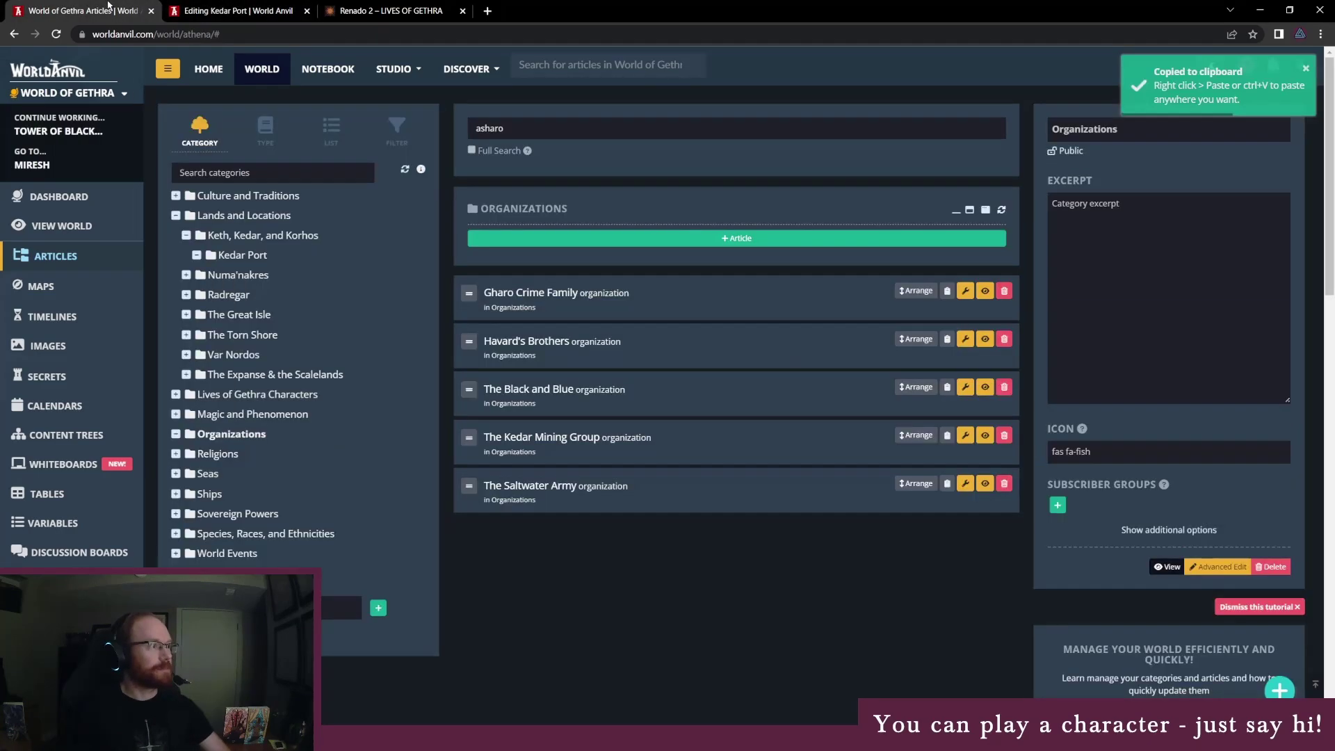
{"action": "left_click", "coordinate": [947, 435]}
{"action": "left_click", "coordinate": [230, 10]}
{"action": "key", "text": "ctrl+v"}
{"action": "key", "text": "Return"}
{"action": "left_click", "coordinate": [77, 11]}
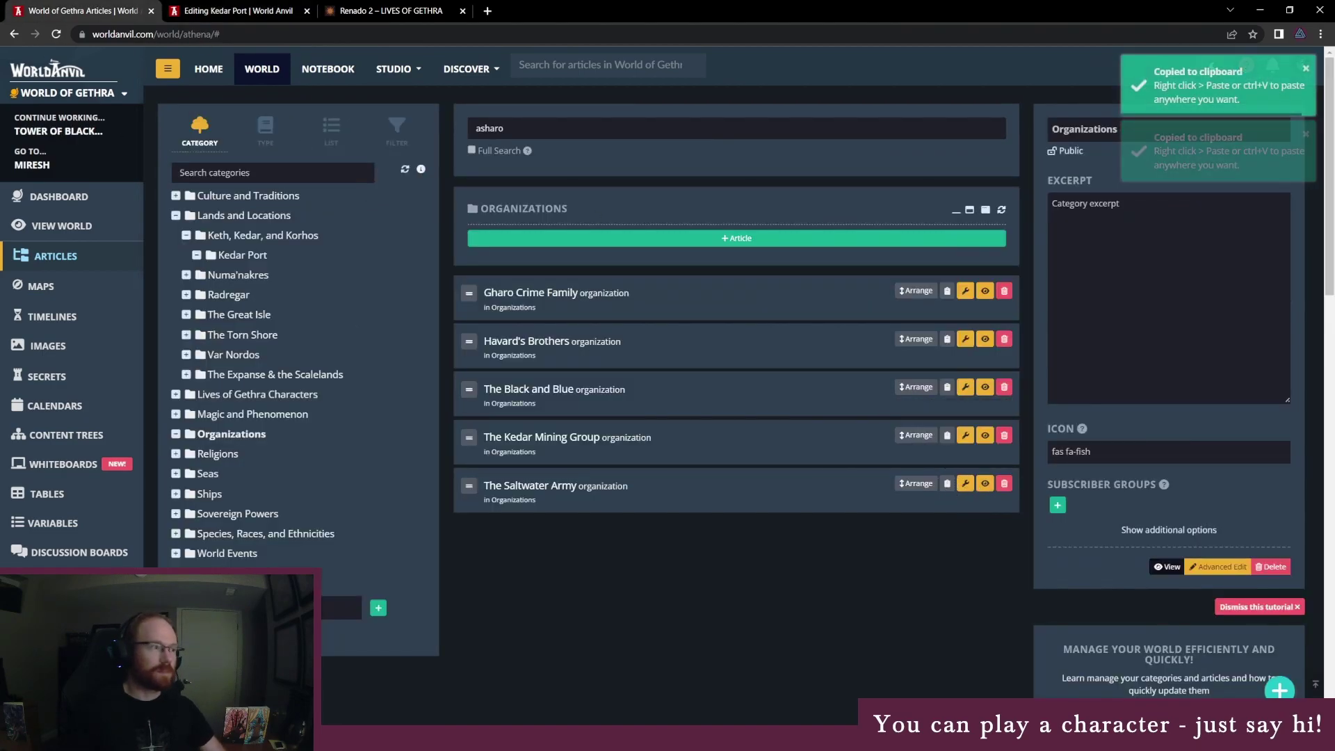
{"action": "left_click", "coordinate": [165, 16]}
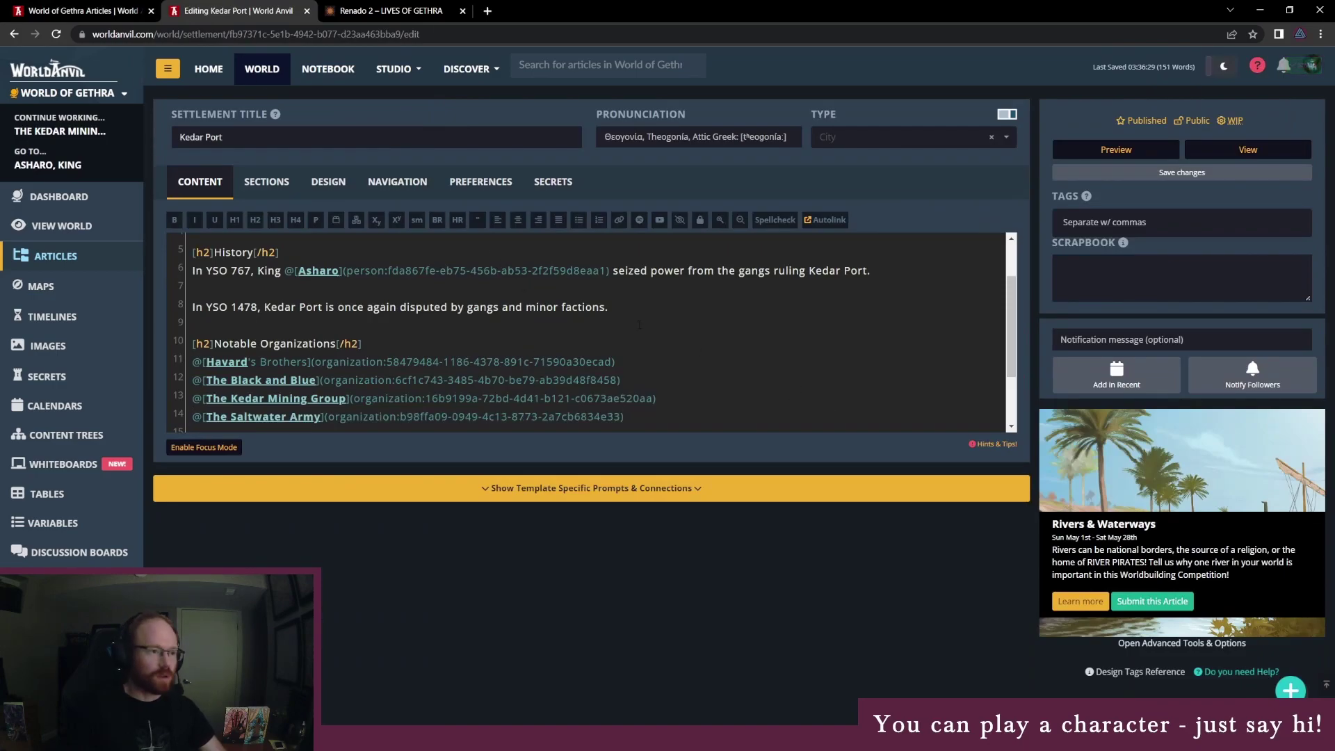
{"action": "left_click", "coordinate": [1148, 177]}
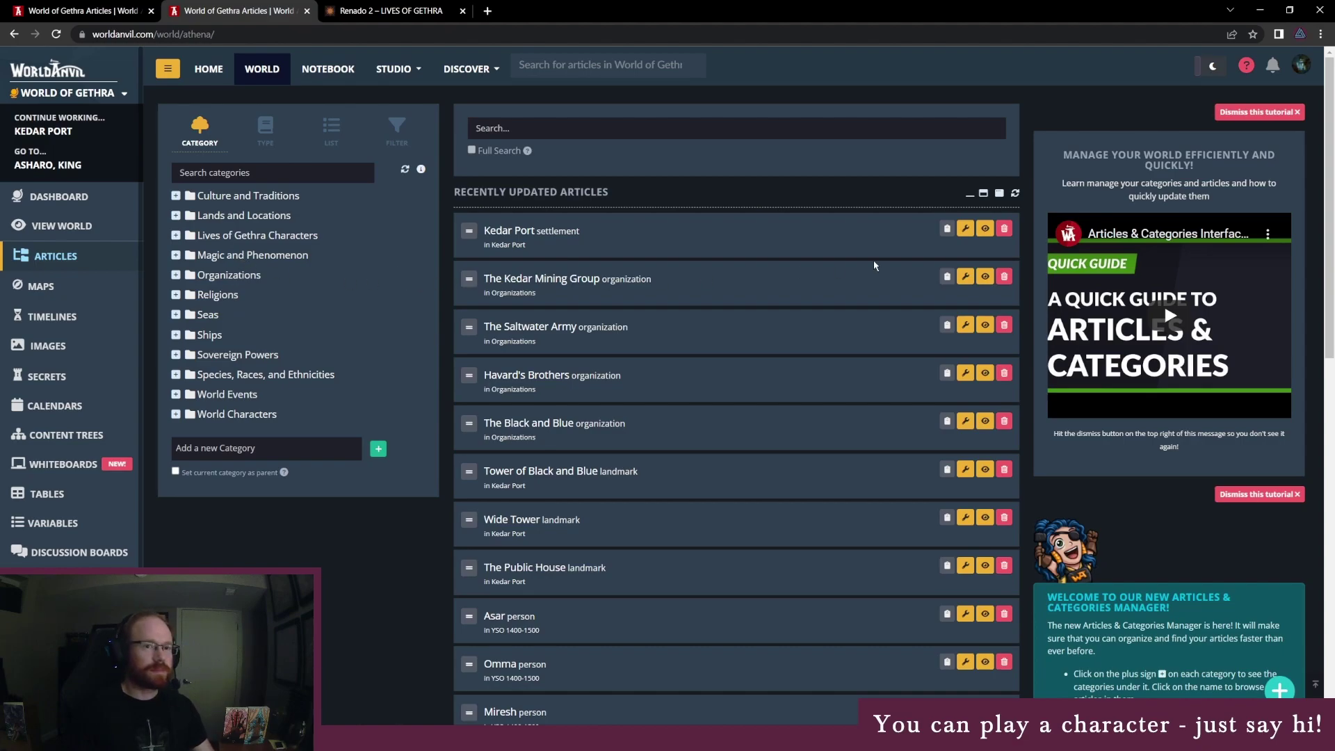
Dismiss the video and welcome tutorial panels and open the public World of Gethra homepage.
{"action": "left_click", "coordinate": [1259, 112]}
{"action": "left_click", "coordinate": [1297, 114]}
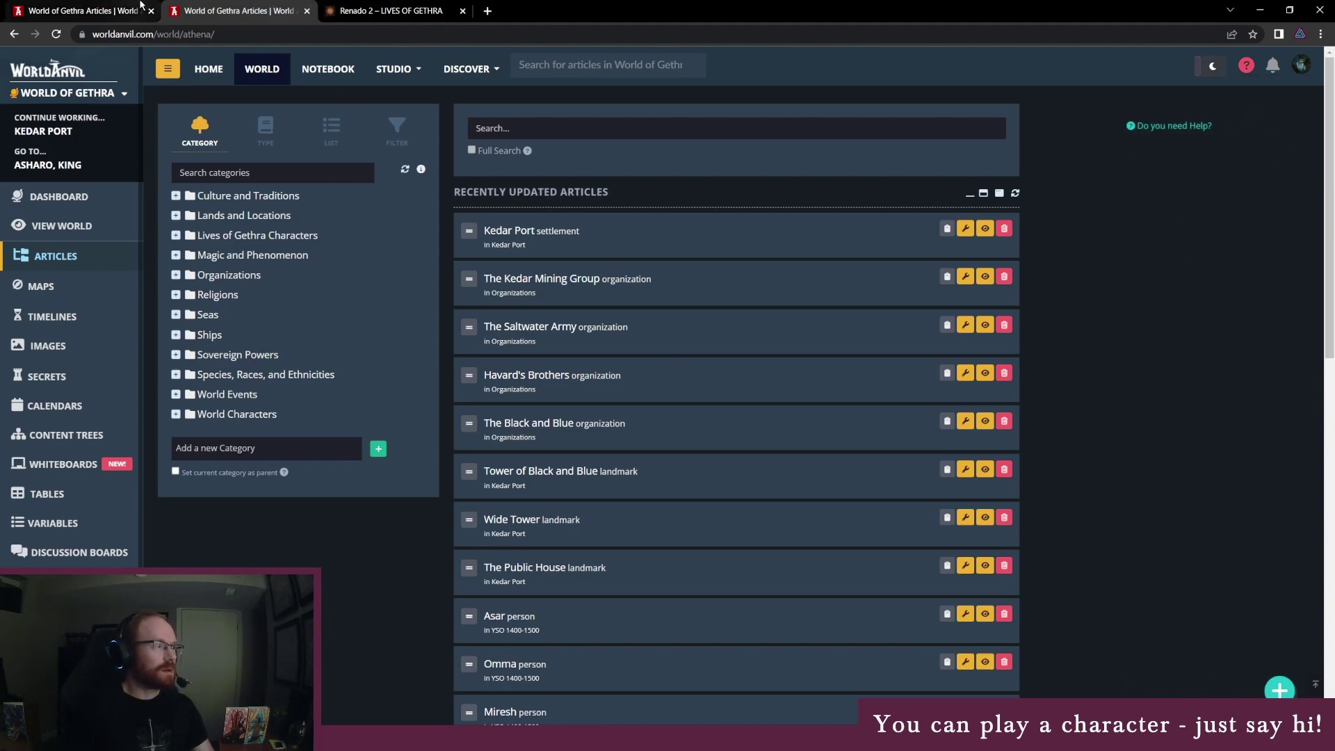
{"action": "left_click", "coordinate": [83, 11]}
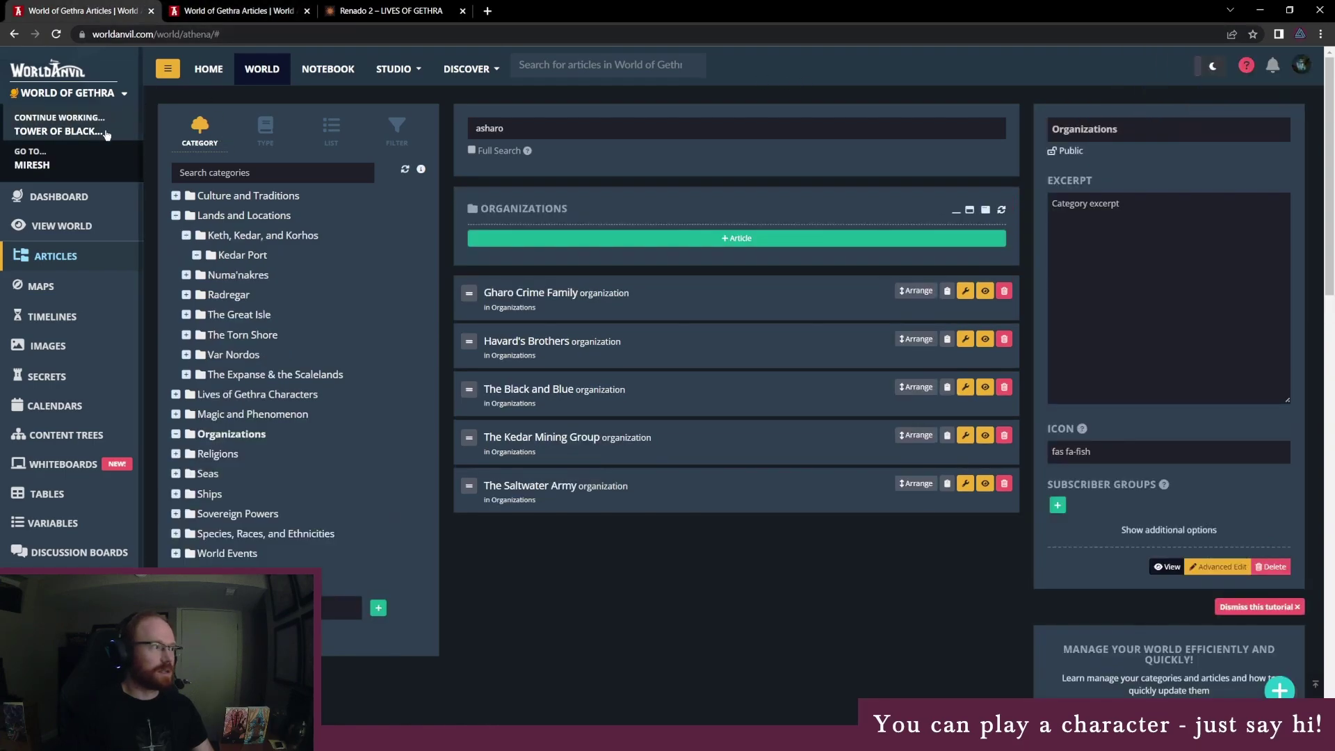
{"action": "left_click", "coordinate": [61, 225]}
{"action": "scroll", "coordinate": [656, 329], "scroll_direction": "down", "scroll_amount": 5}
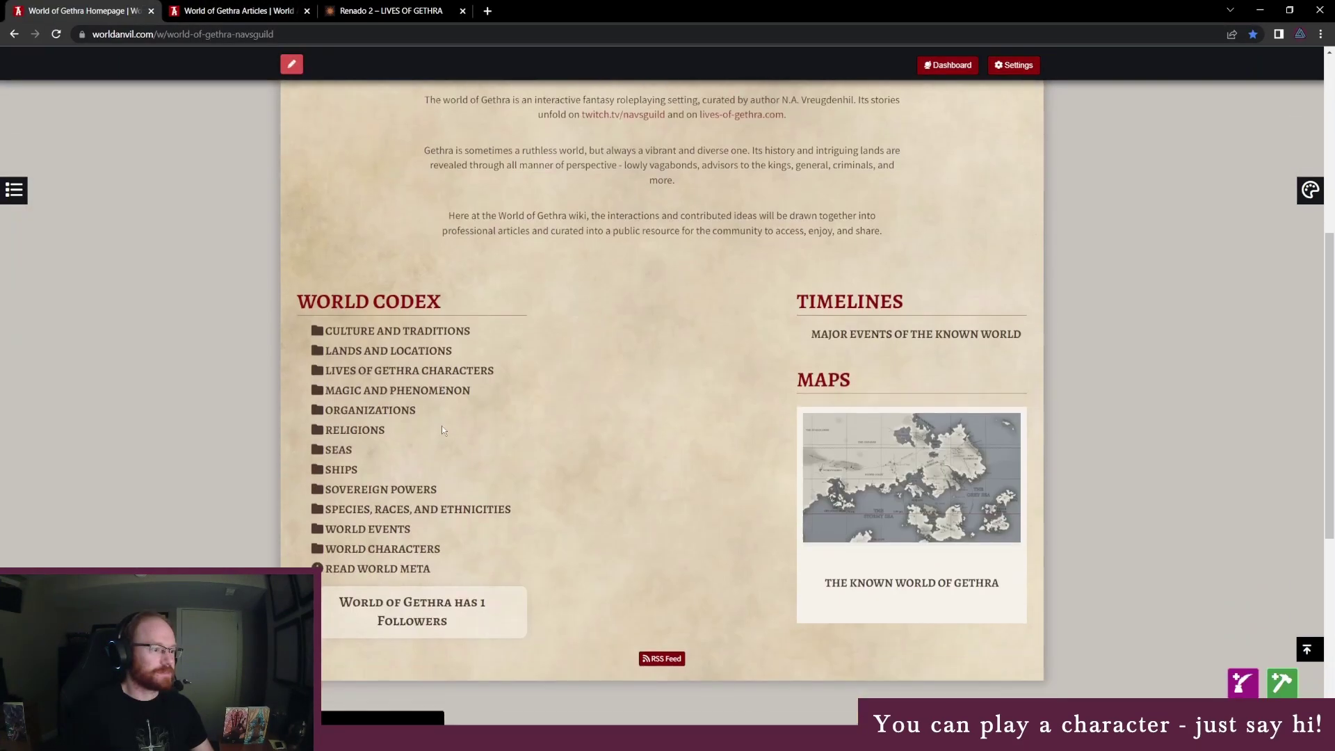
Expand and collapse the Lands and Locations subcategories, then expand Organizations.
{"action": "left_click", "coordinate": [379, 351]}
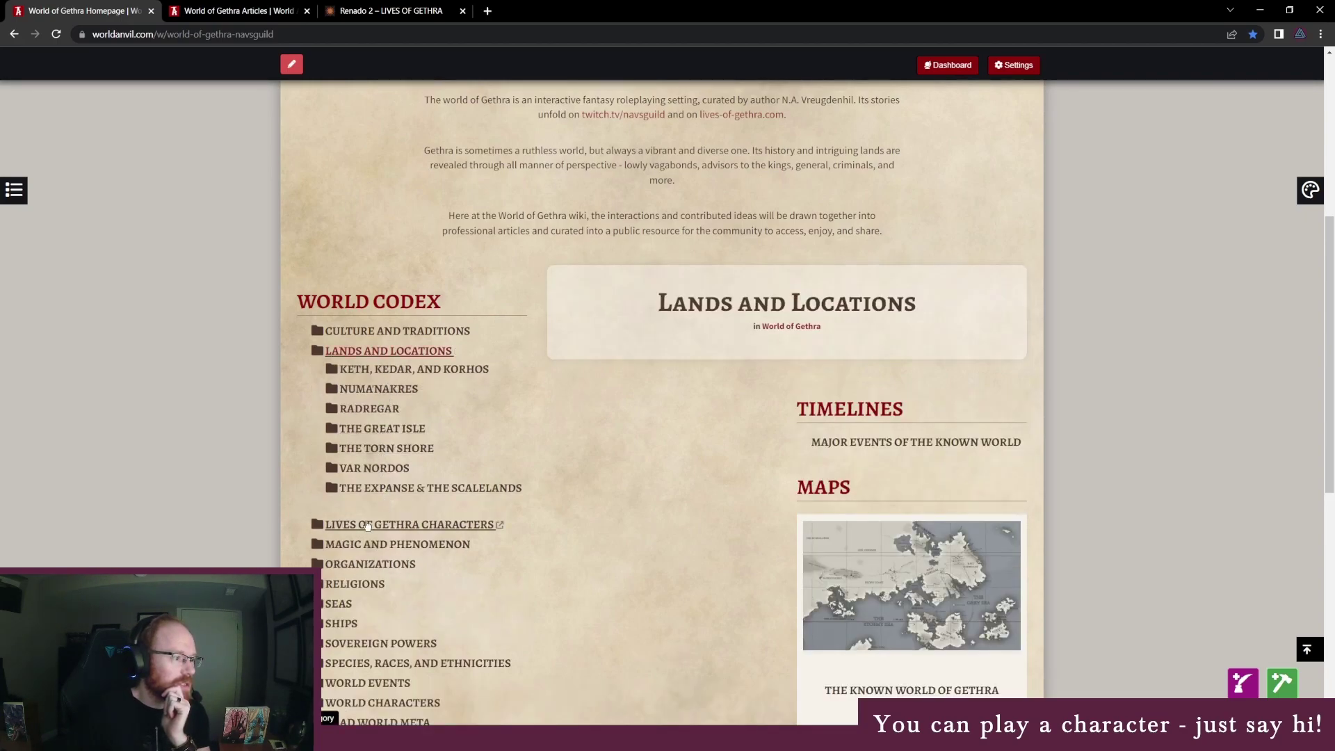
{"action": "left_click", "coordinate": [417, 369]}
{"action": "left_click", "coordinate": [388, 389]}
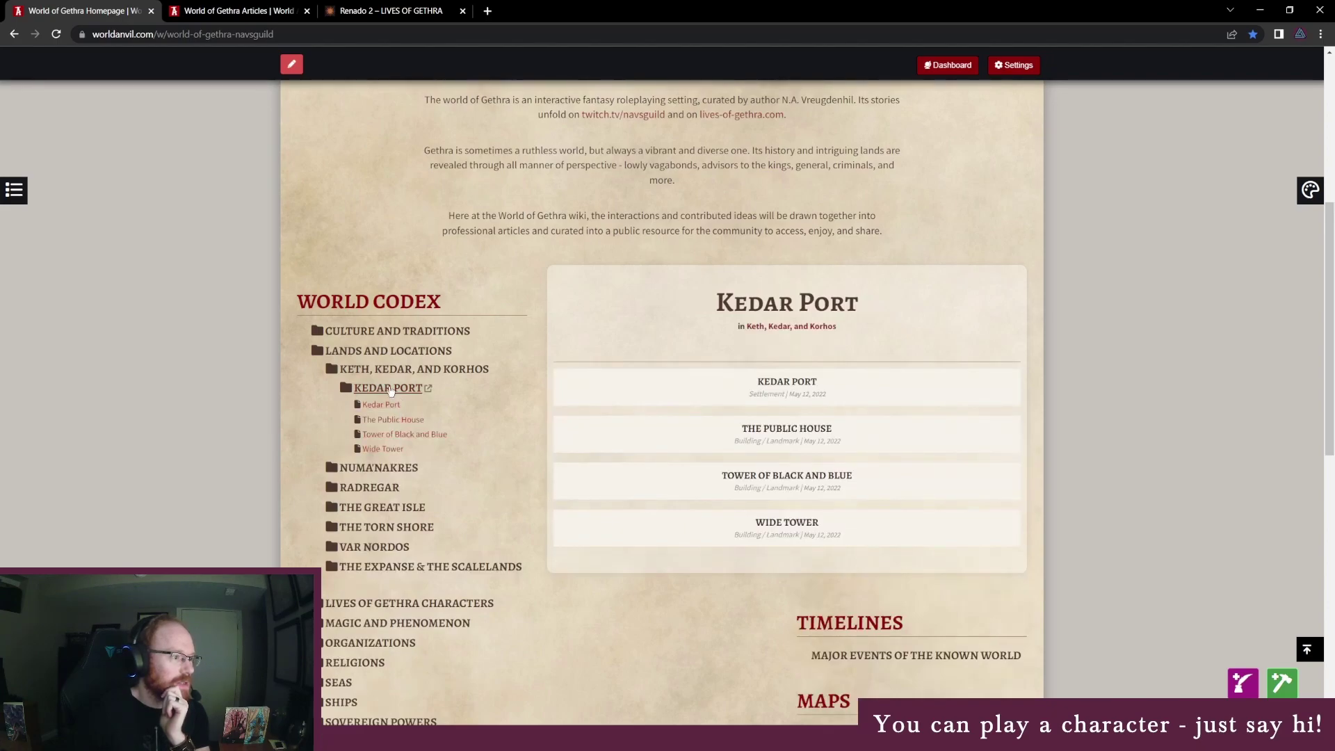
{"action": "left_click", "coordinate": [381, 389]}
{"action": "left_click", "coordinate": [379, 368]}
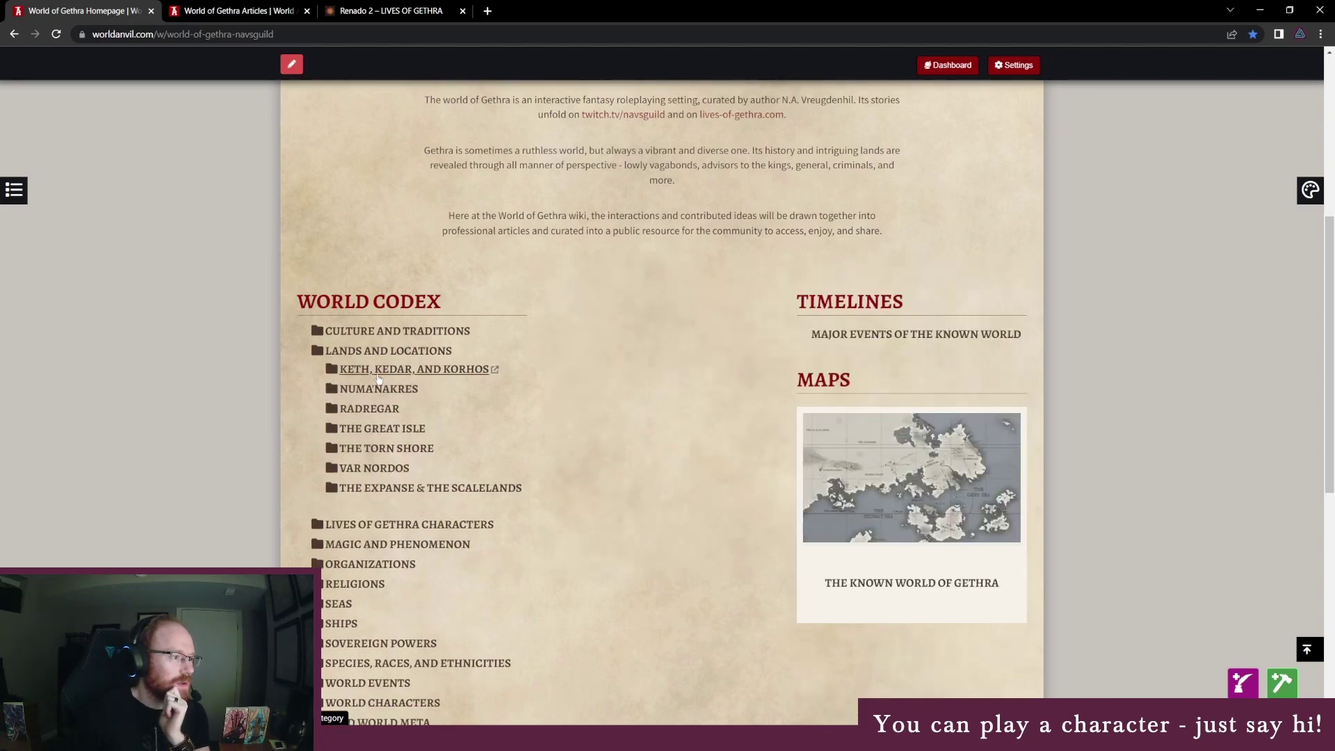
{"action": "left_click", "coordinate": [379, 390]}
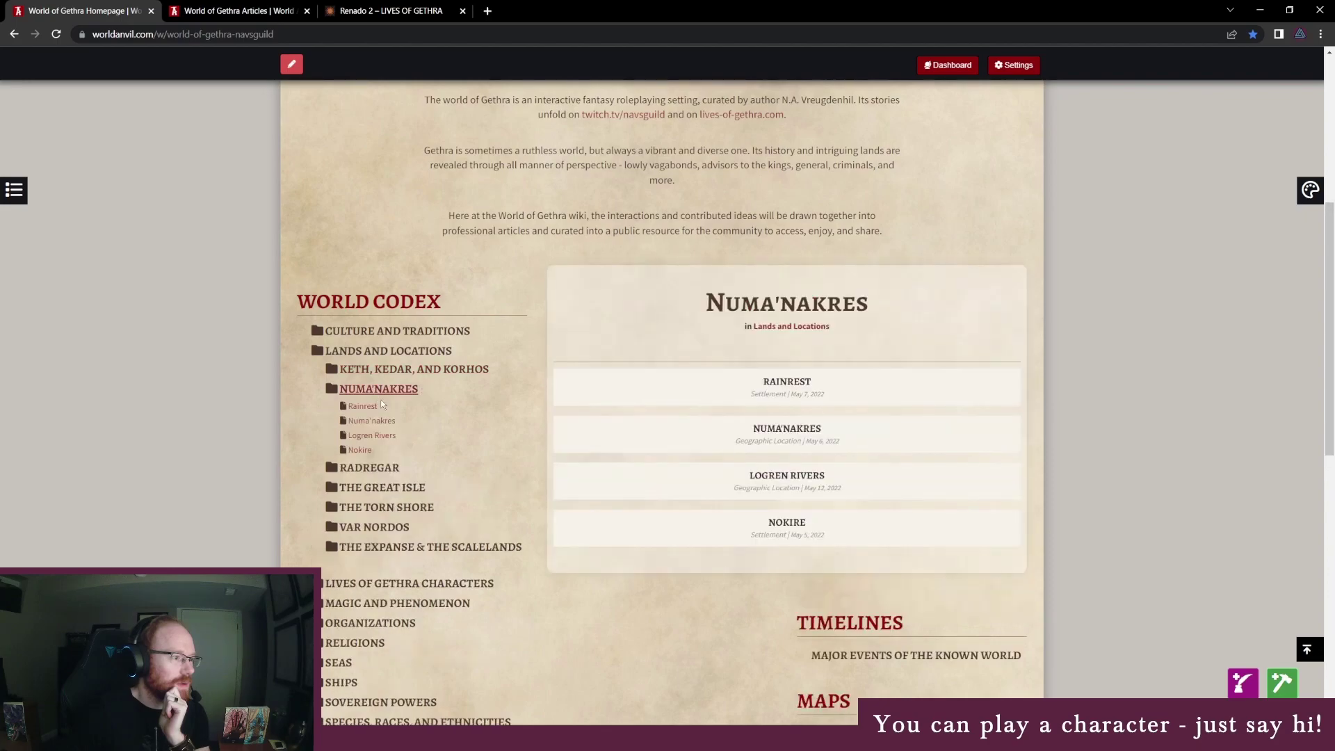
{"action": "left_click", "coordinate": [381, 391]}
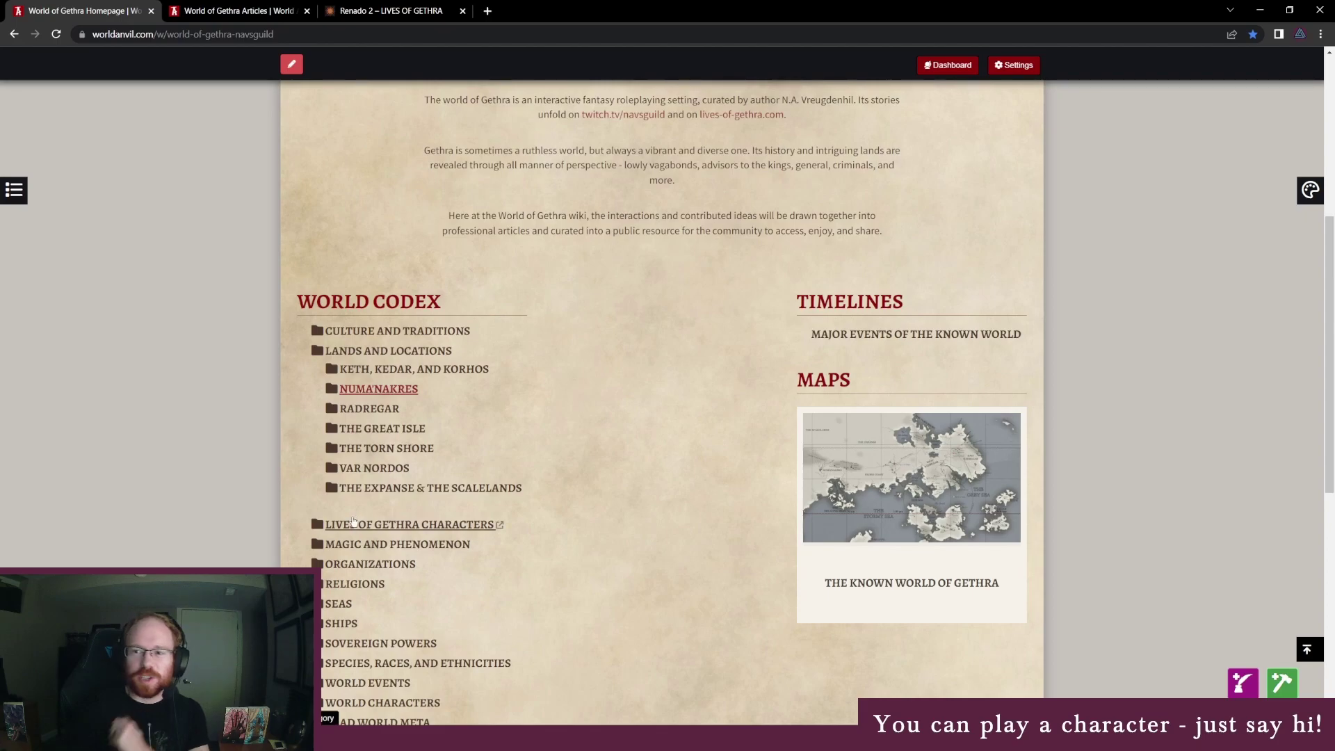
{"action": "scroll", "coordinate": [375, 445], "scroll_direction": "down", "scroll_amount": 3}
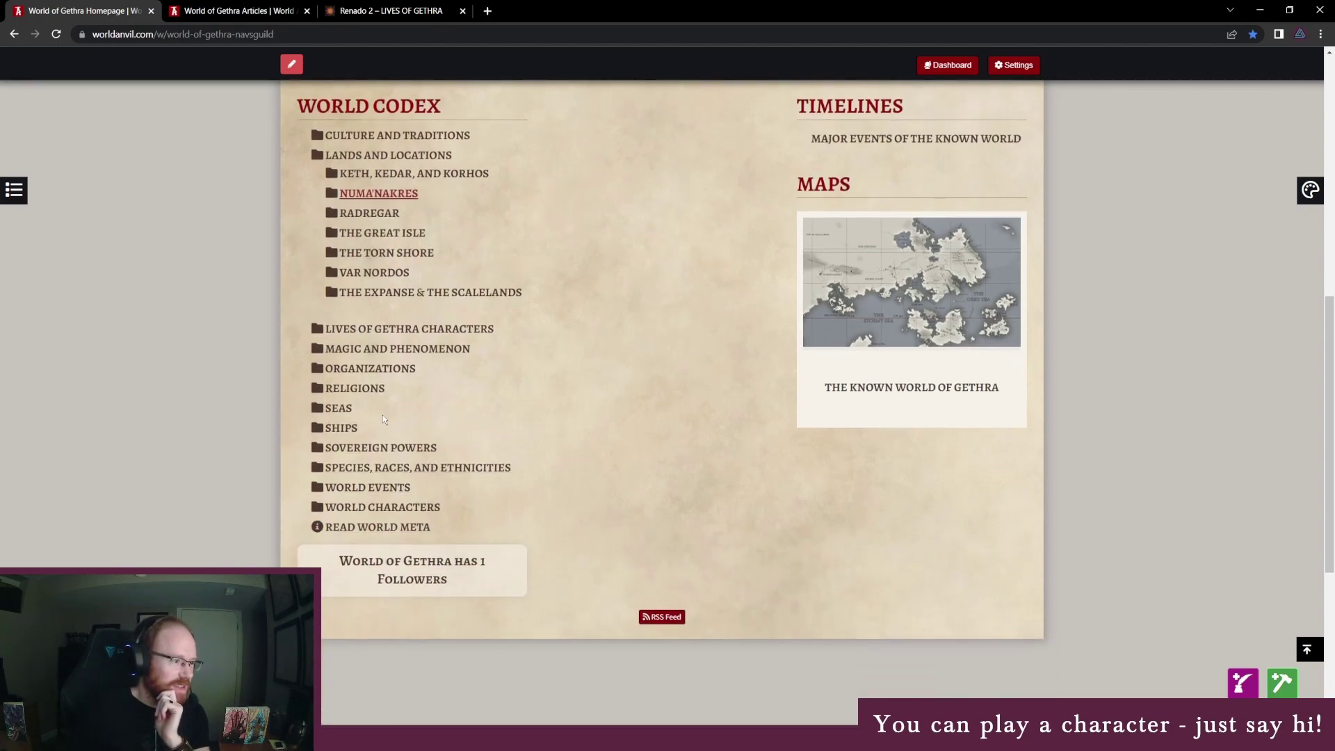
{"action": "left_click", "coordinate": [370, 368]}
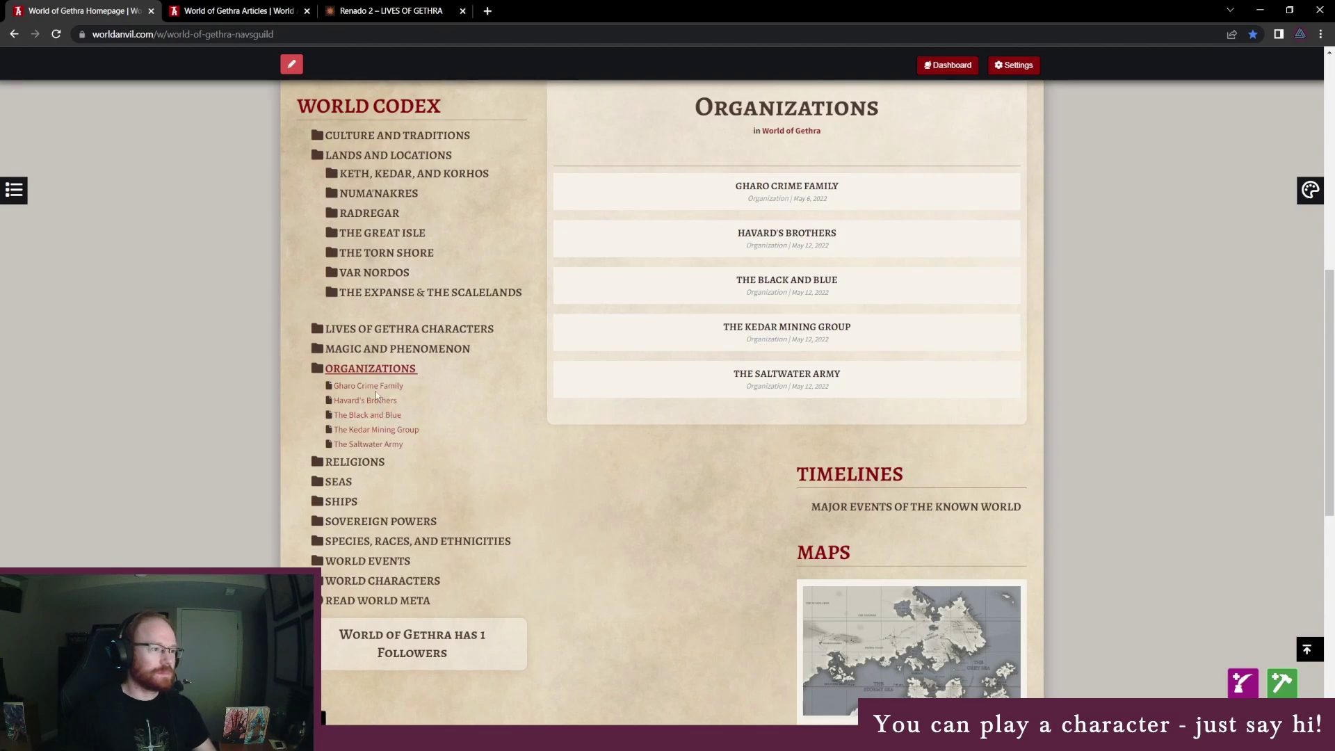
Open the Major Events of the Known World timeline in its editor.
{"action": "left_click", "coordinate": [863, 513]}
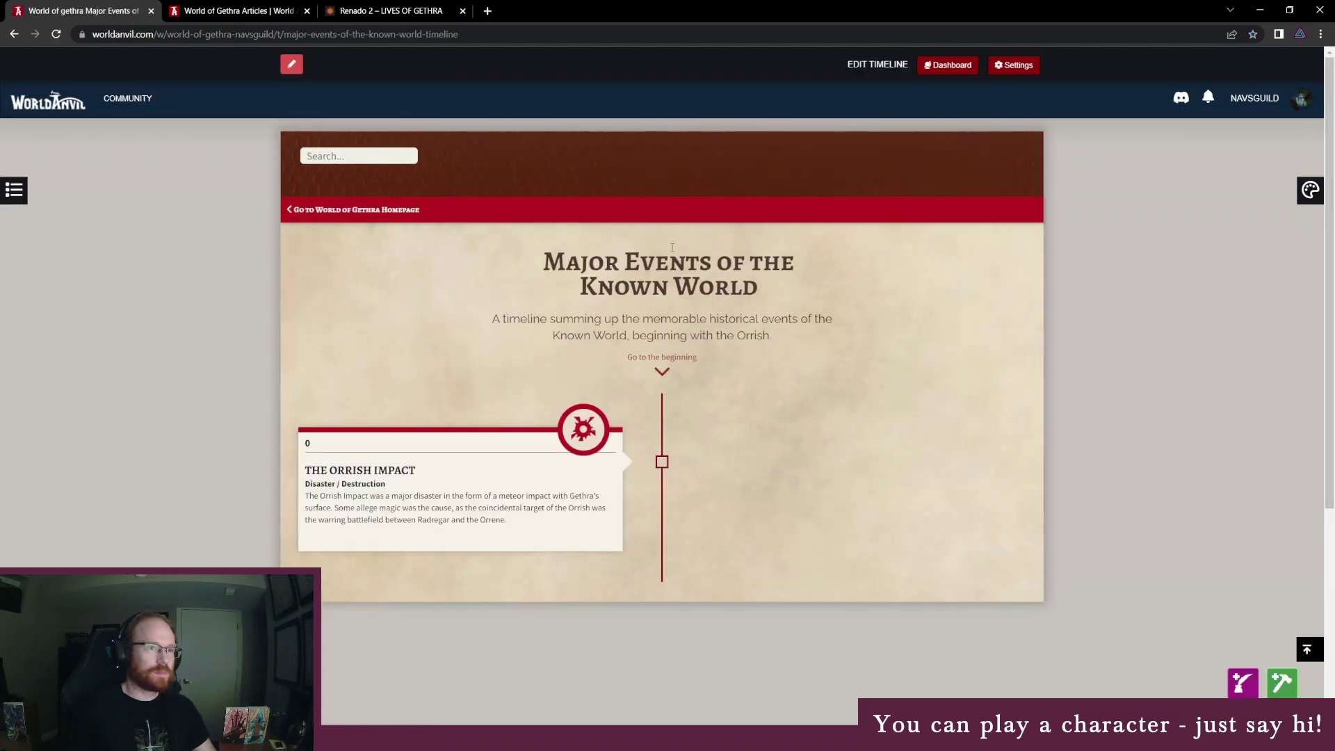
{"action": "left_click", "coordinate": [877, 65]}
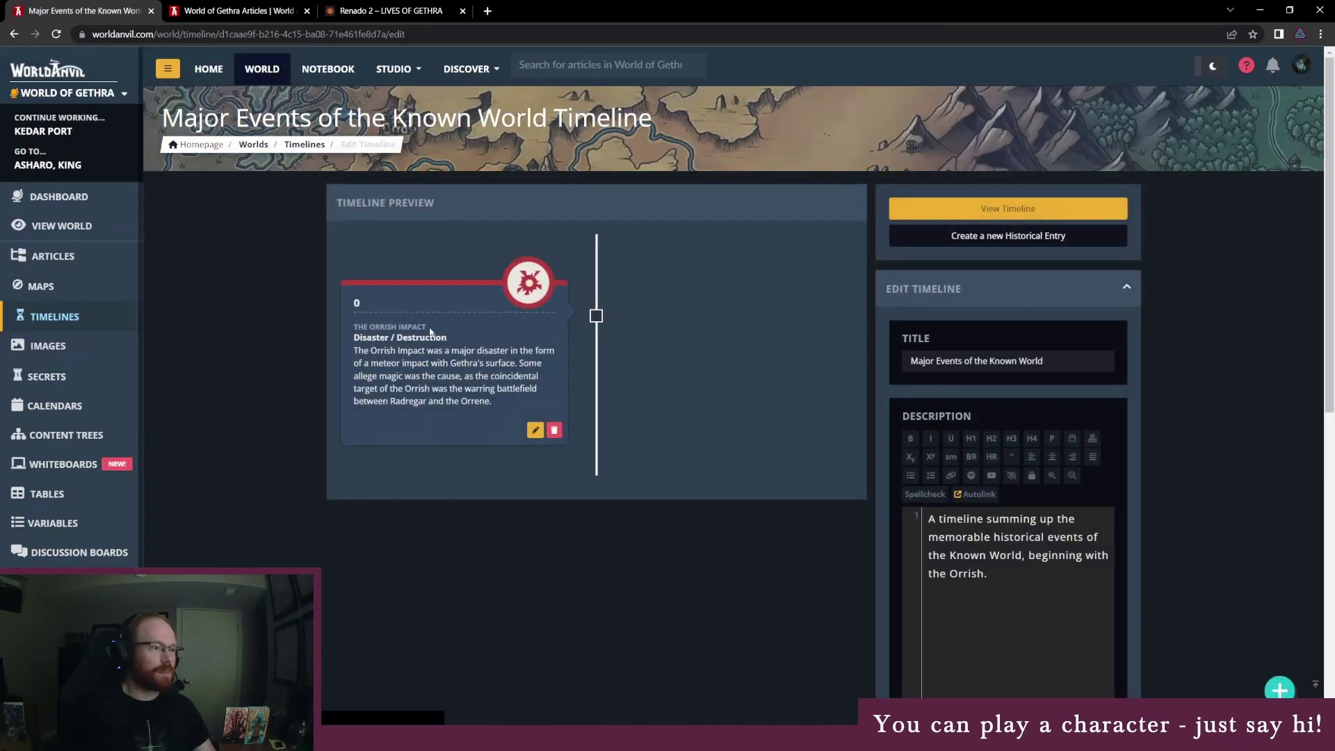
{"action": "left_click", "coordinate": [963, 209]}
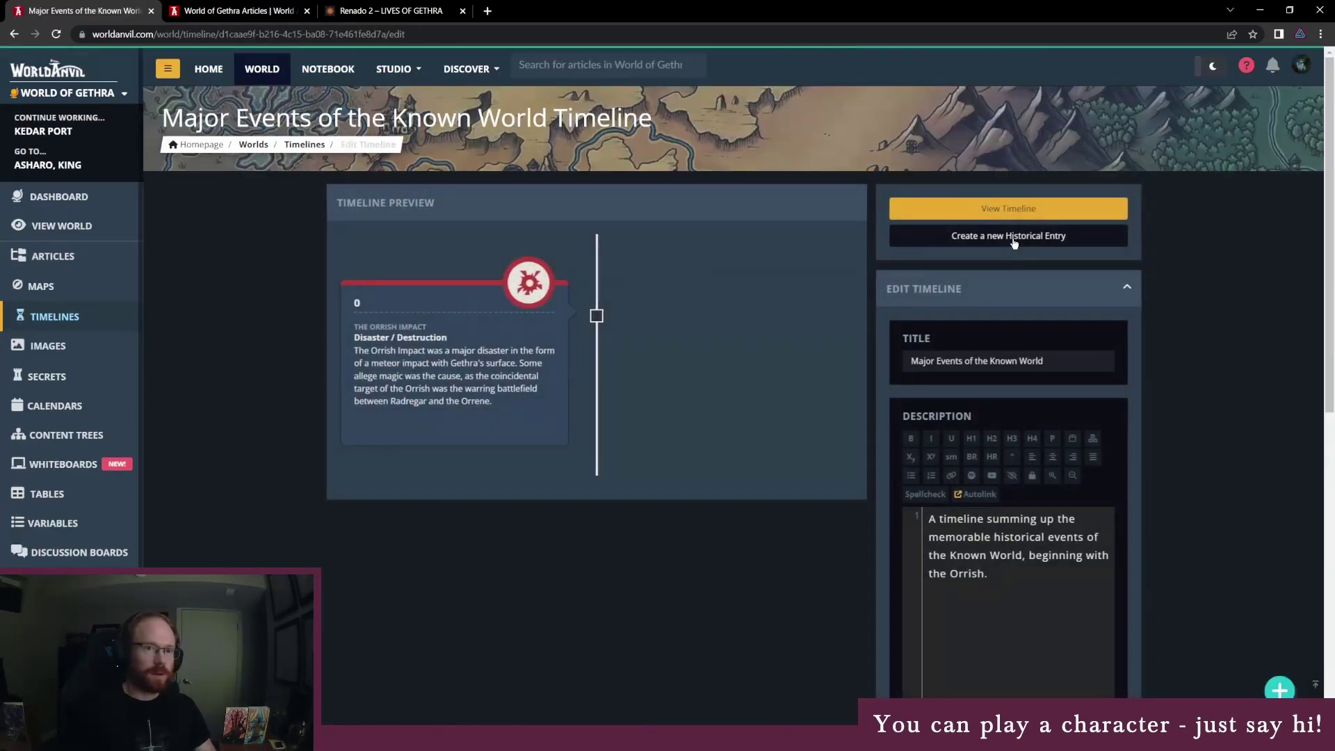
Create a historical entry titled 'The Cult of Meliem' assigned to Major Events of the Known World.
{"action": "left_click", "coordinate": [1003, 237]}
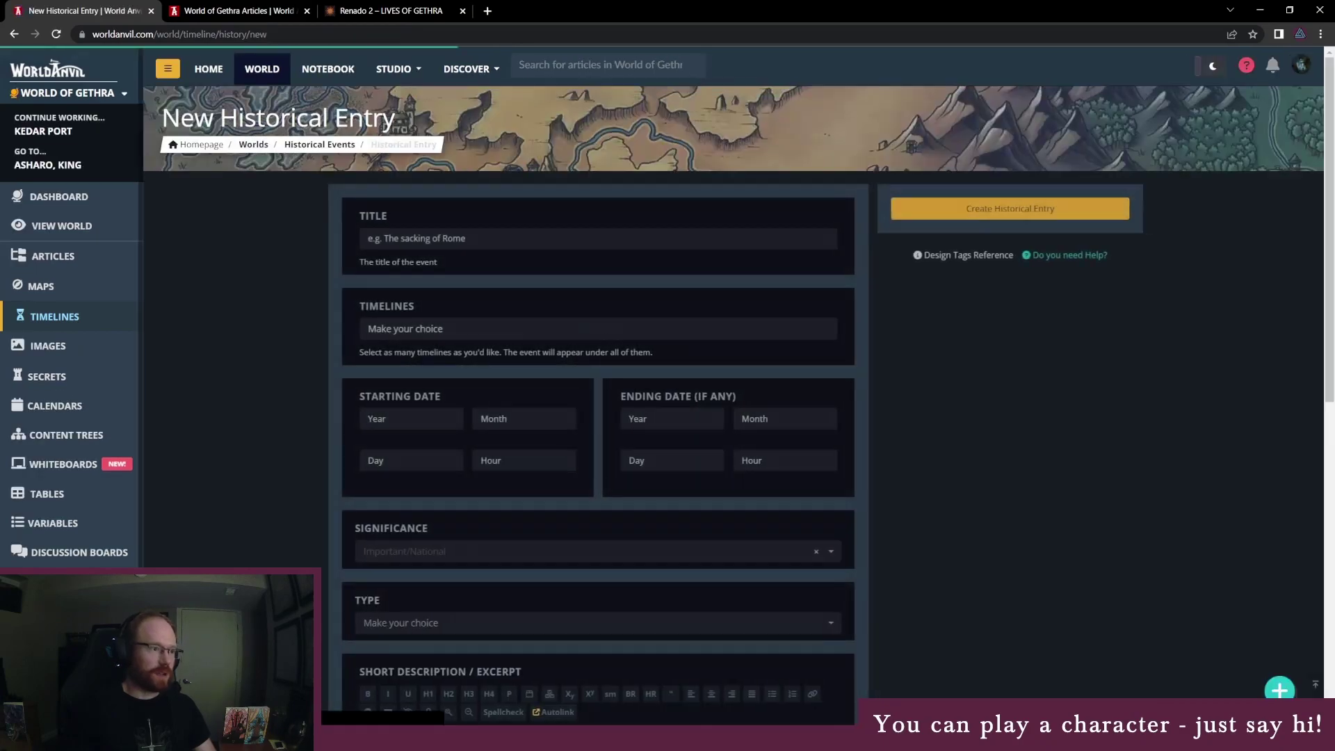
{"action": "type", "text": "The"}
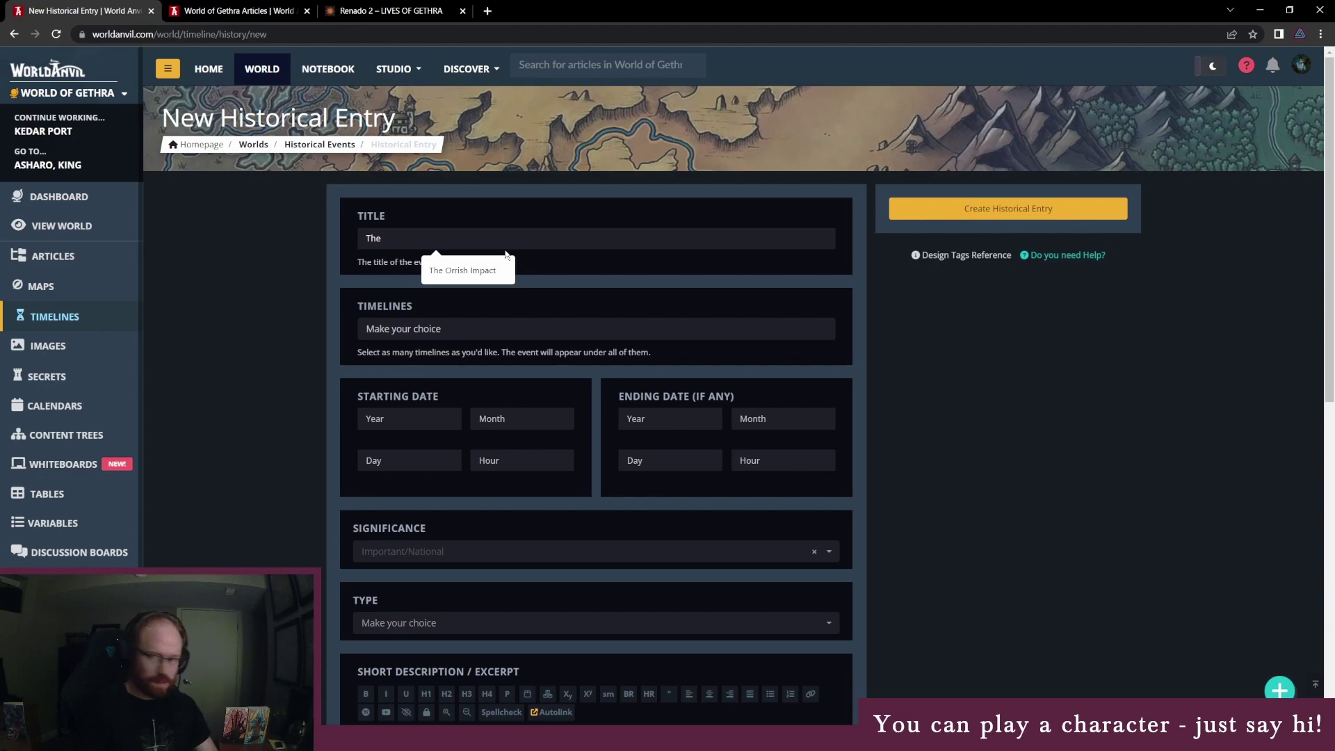
{"action": "type", "text": " Cult of Meliem"}
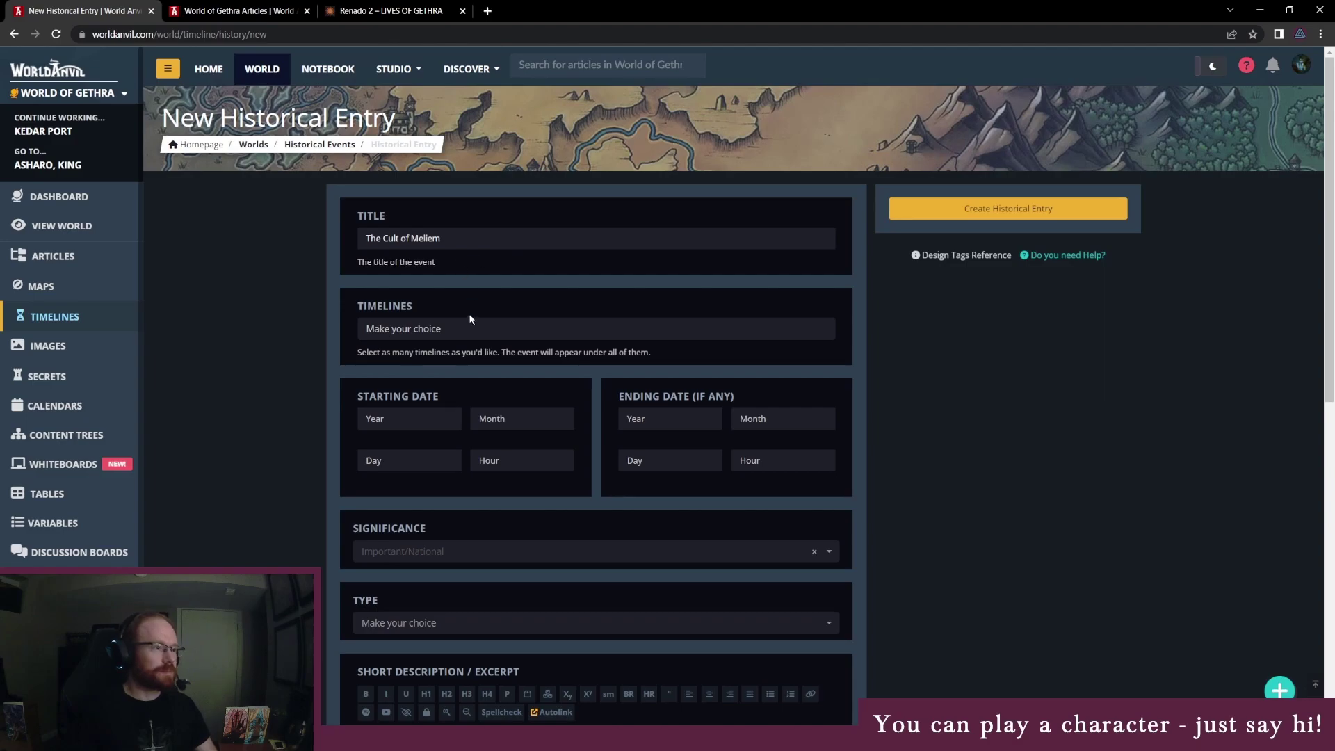
{"action": "left_click", "coordinate": [468, 320]}
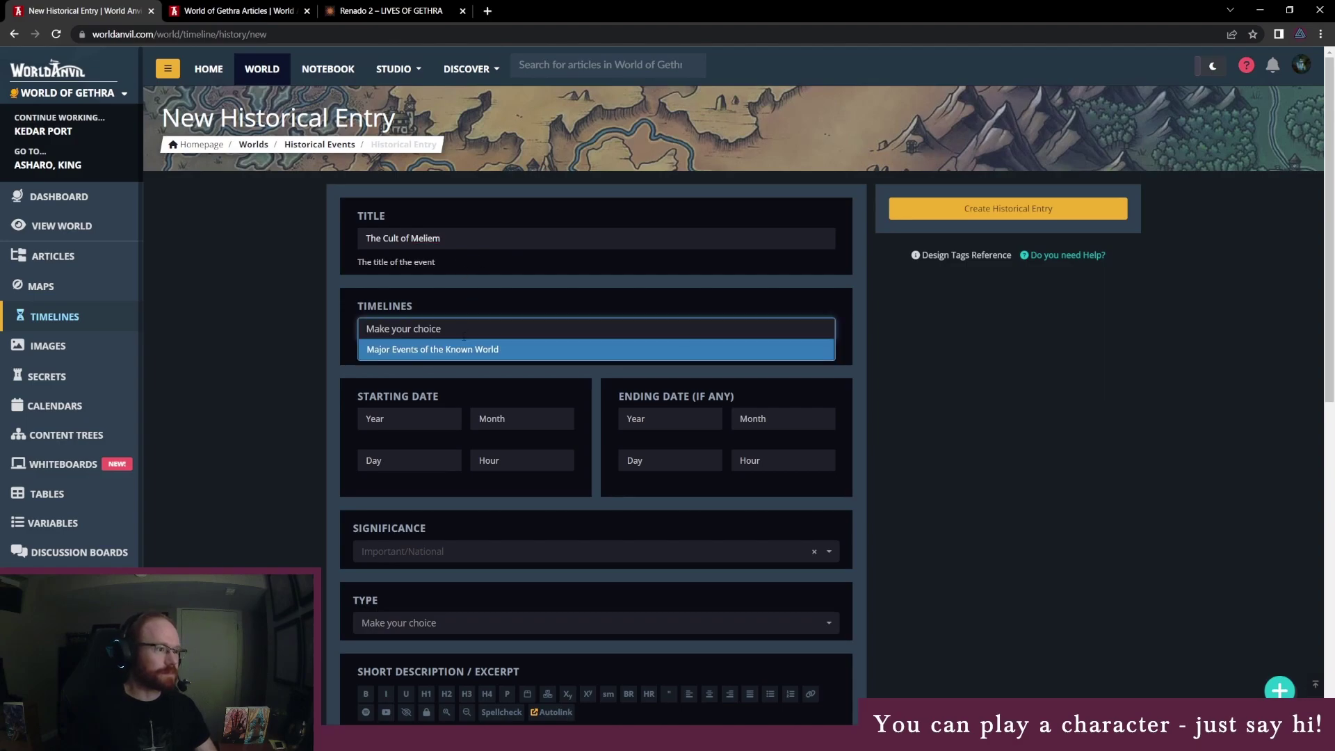
{"action": "left_click", "coordinate": [463, 352]}
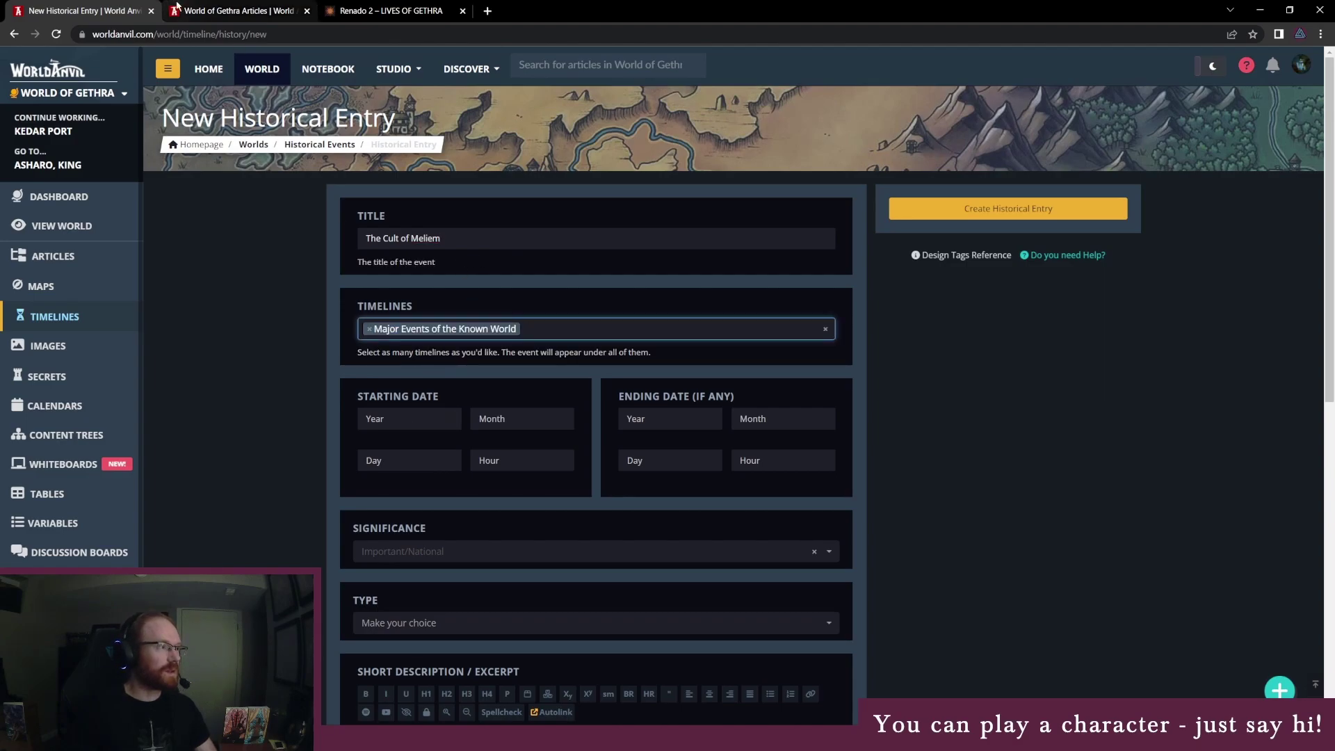
{"action": "left_click", "coordinate": [199, 8]}
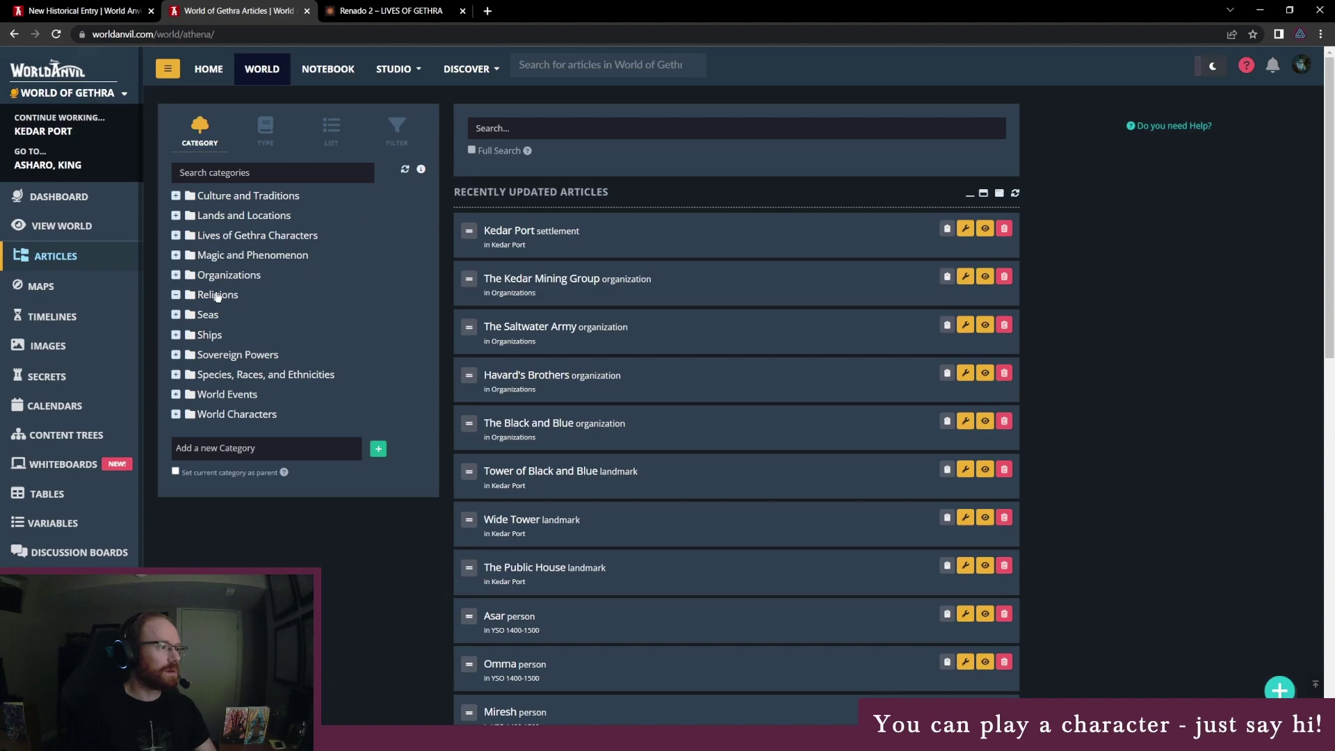
Find The Spread of Meliem under World Events YSO 700-800, copy its link and open it.
{"action": "left_click", "coordinate": [218, 295]}
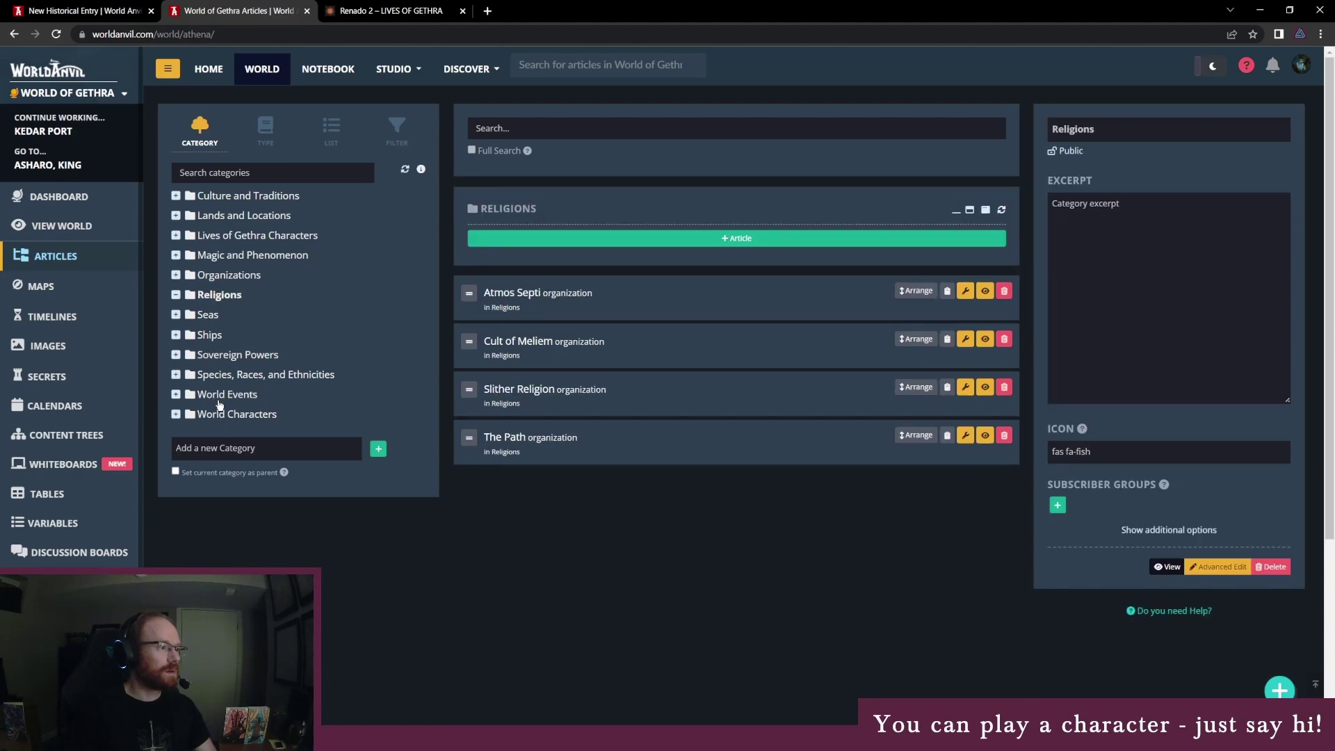
{"action": "left_click", "coordinate": [220, 397]}
{"action": "left_click", "coordinate": [233, 415]}
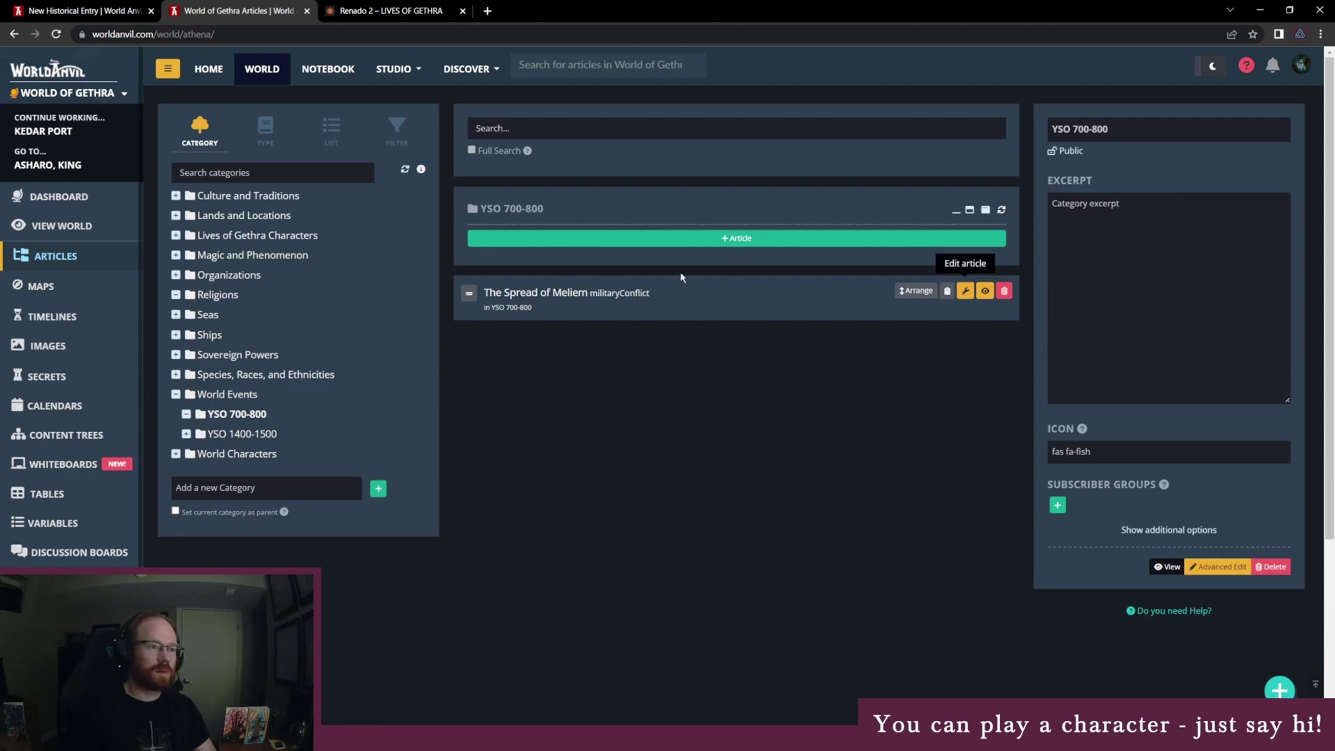
{"action": "left_click", "coordinate": [947, 291]}
{"action": "left_click", "coordinate": [985, 291]}
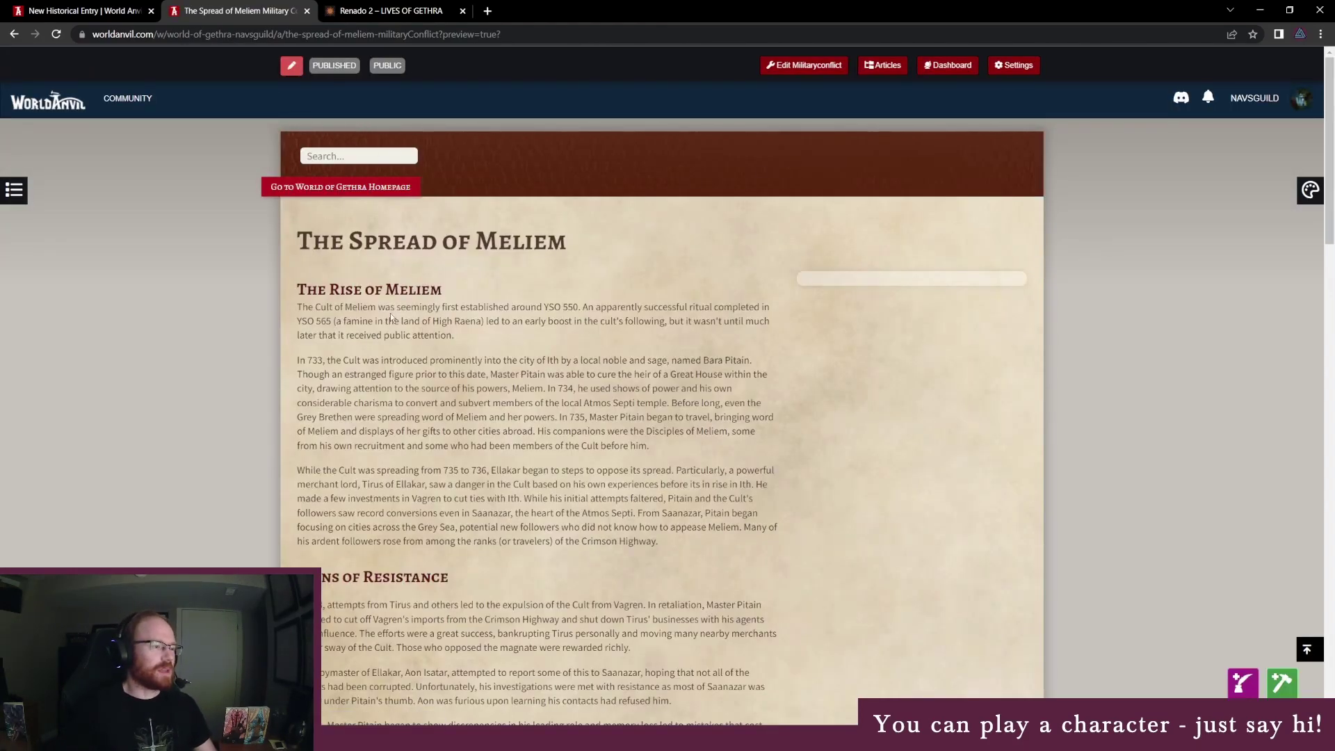
Read through The Spread of Meliem article, then return to the New Historical Entry form.
{"action": "scroll", "coordinate": [389, 306], "scroll_direction": "down", "scroll_amount": 10}
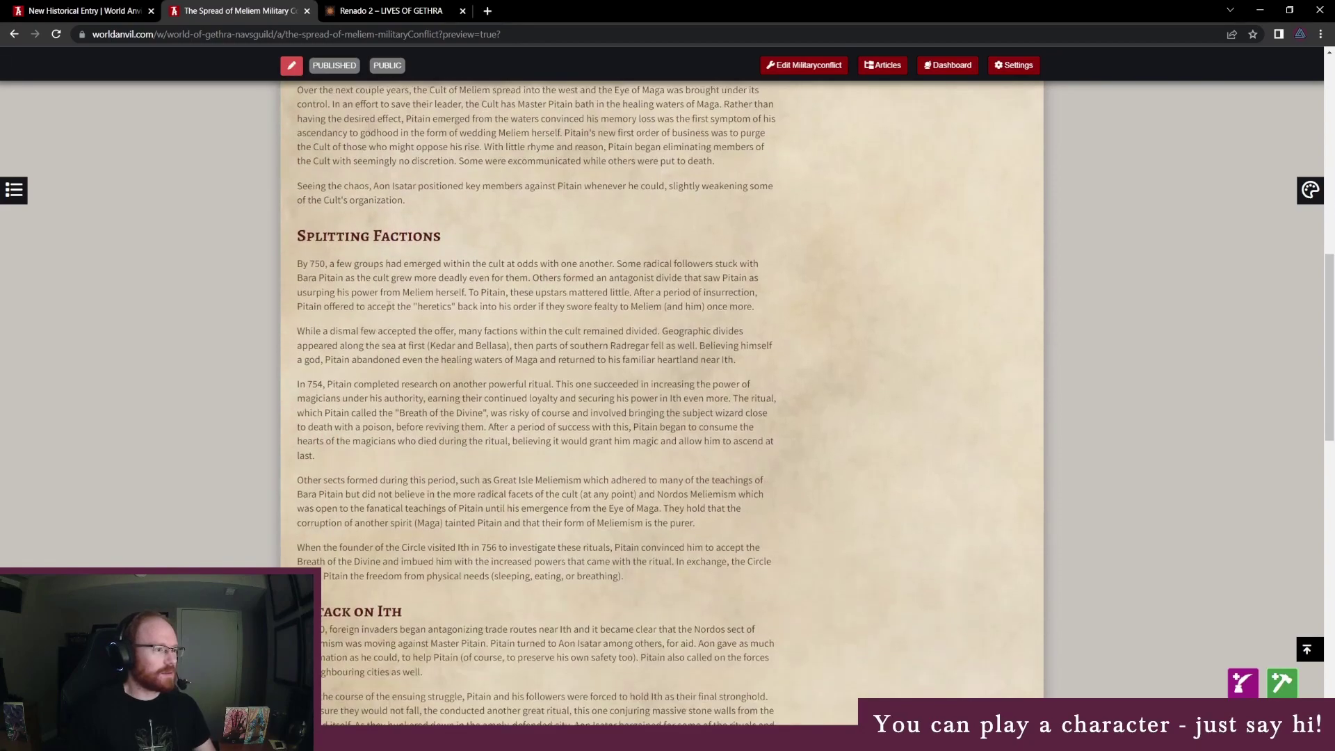
{"action": "scroll", "coordinate": [394, 304], "scroll_direction": "down", "scroll_amount": 5}
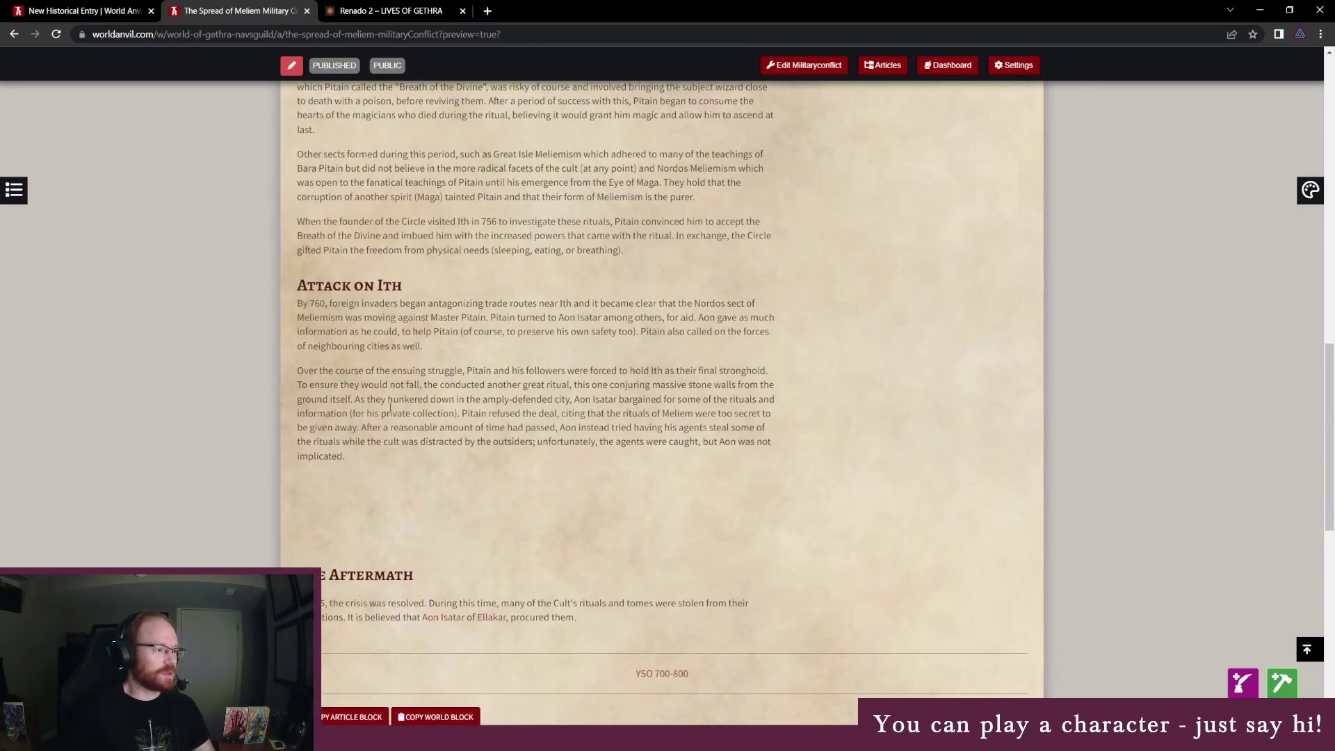
{"action": "scroll", "coordinate": [404, 402], "scroll_direction": "up", "scroll_amount": 15}
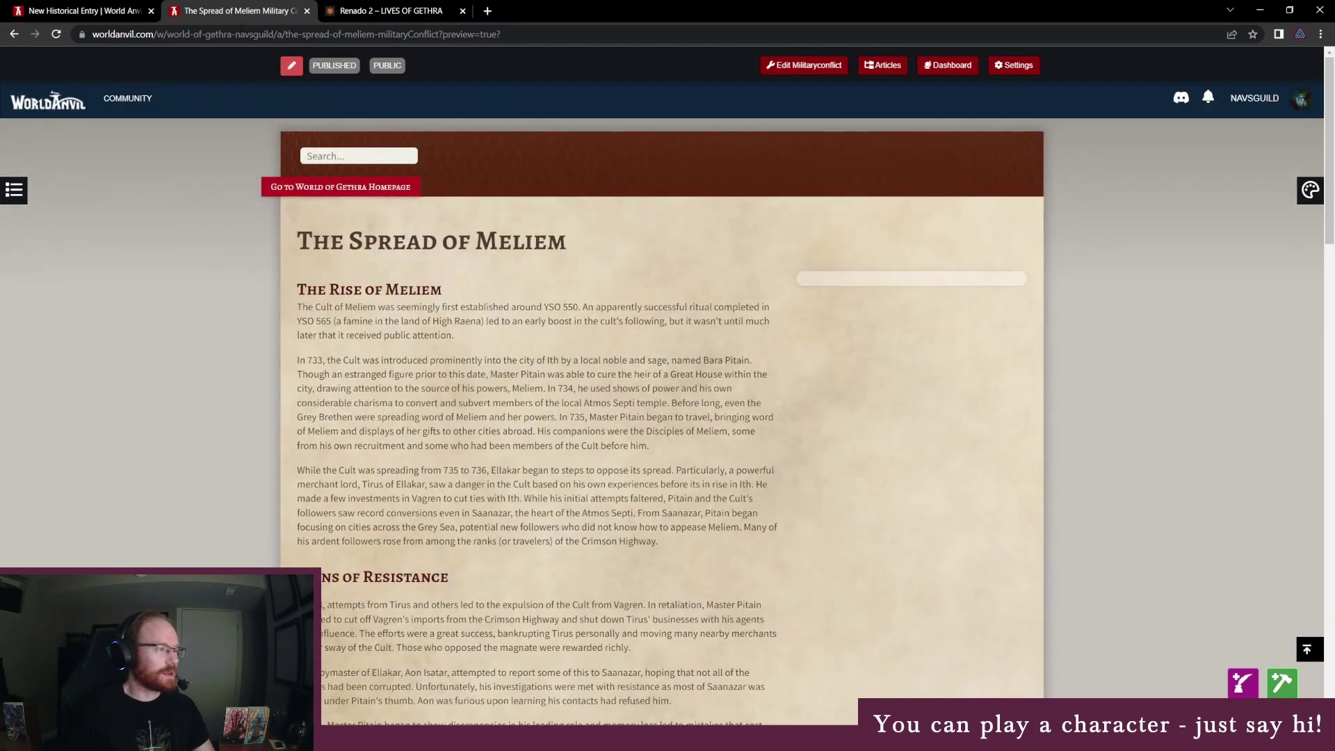
{"action": "left_click", "coordinate": [84, 12]}
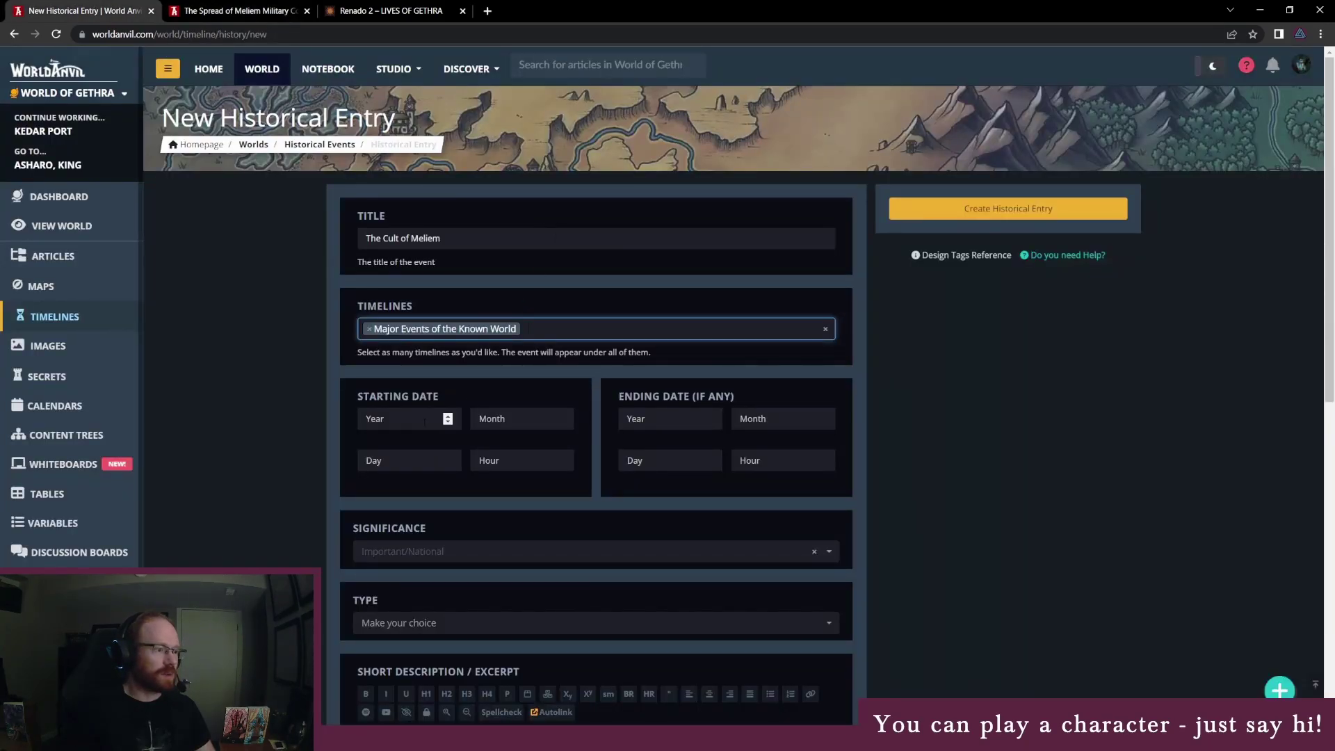
Retitle the entry from 'The Cult of Meliem' to 'The Spread of Meliem'.
{"action": "key", "text": "ctrl+Tab"}
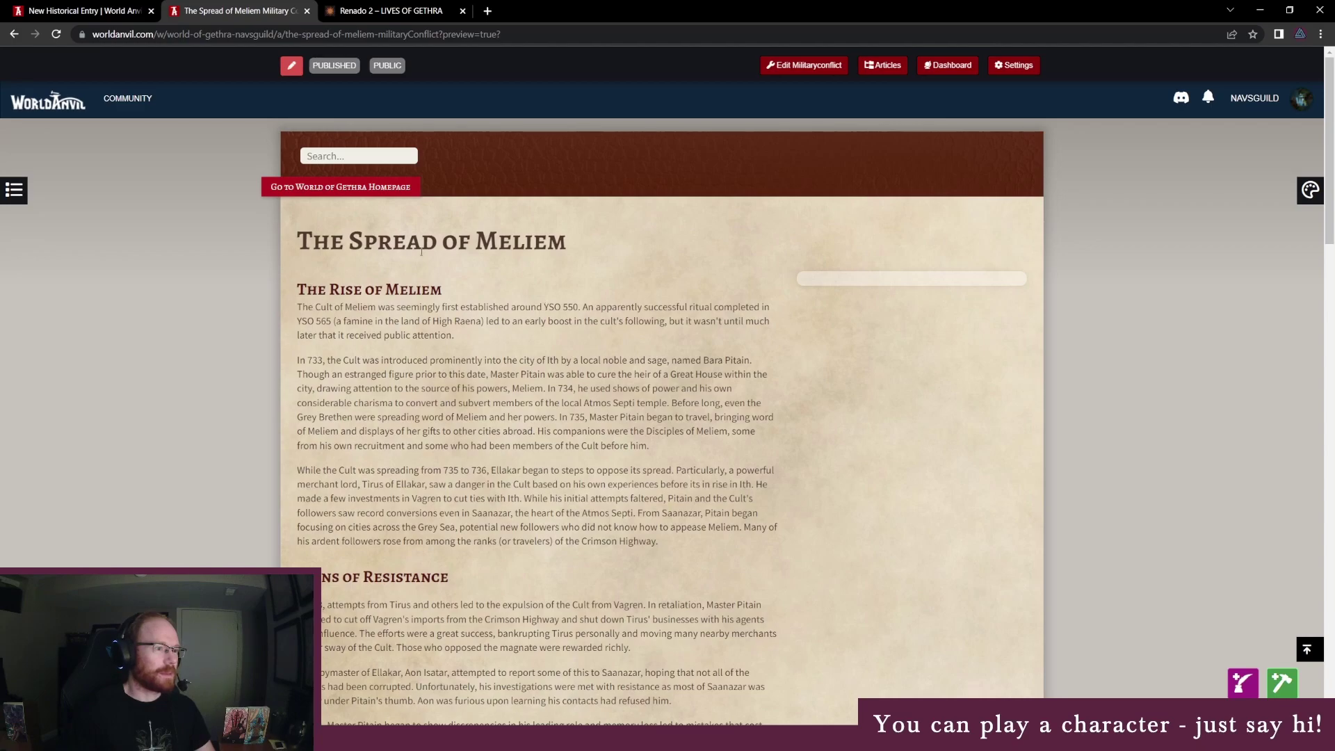
{"action": "key", "text": "ctrl+shift+Tab"}
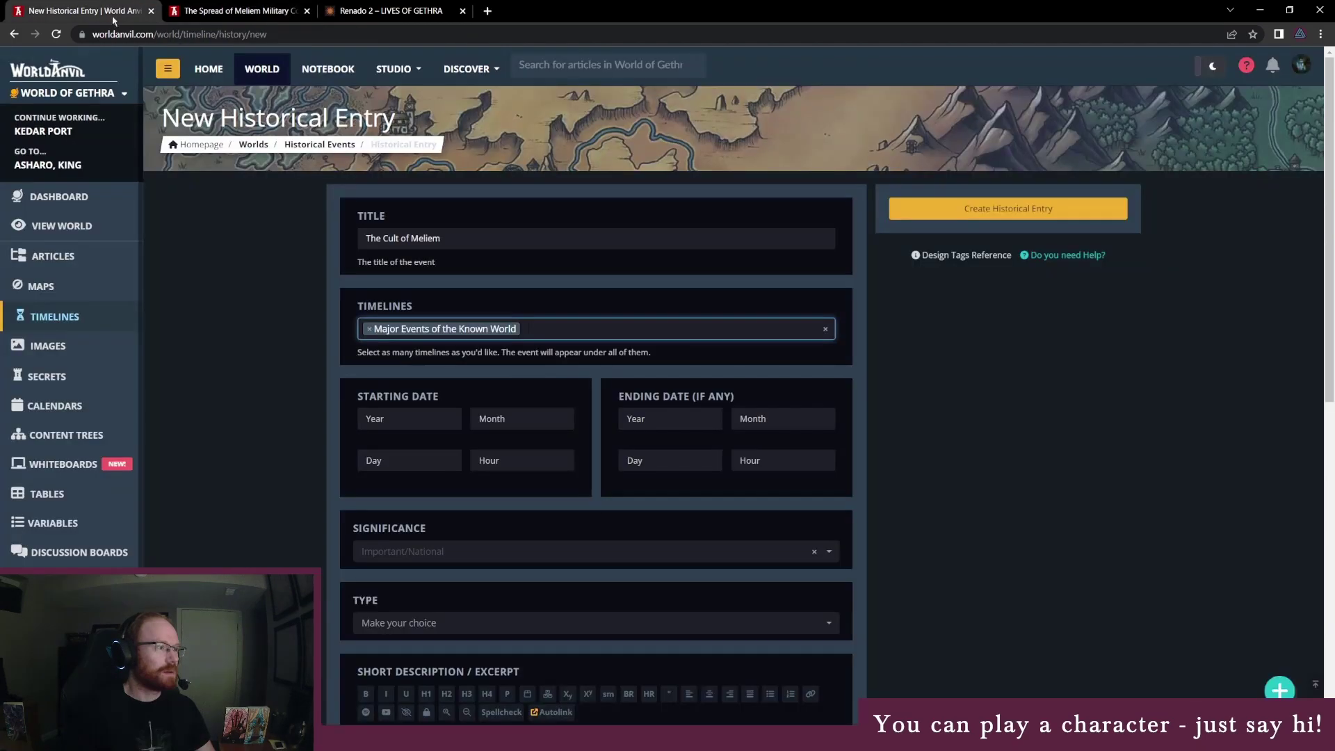
{"action": "left_click", "coordinate": [416, 425]}
{"action": "type", "text": "550"}
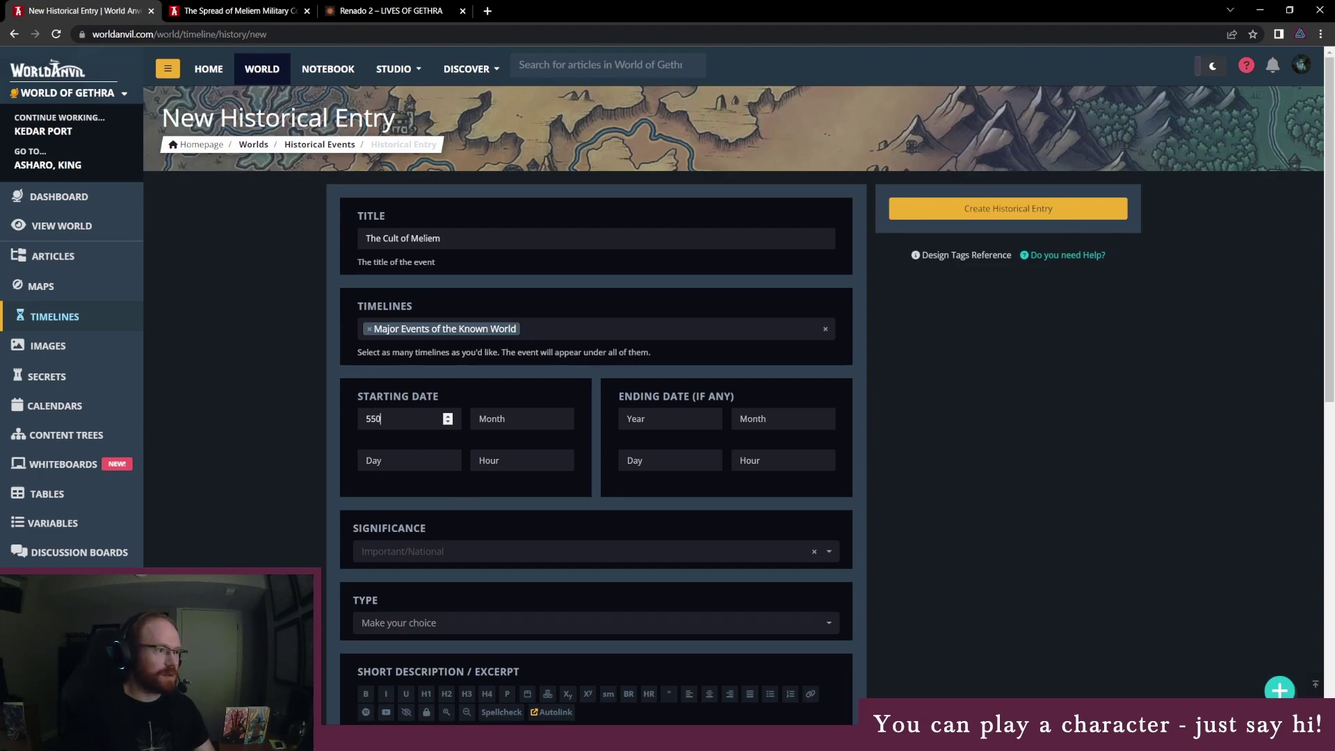
{"action": "key", "text": "BackSpace"}
{"action": "key", "text": "BackSpace"}
{"action": "key", "text": "BackSpace"}
{"action": "double_click", "coordinate": [391, 238]}
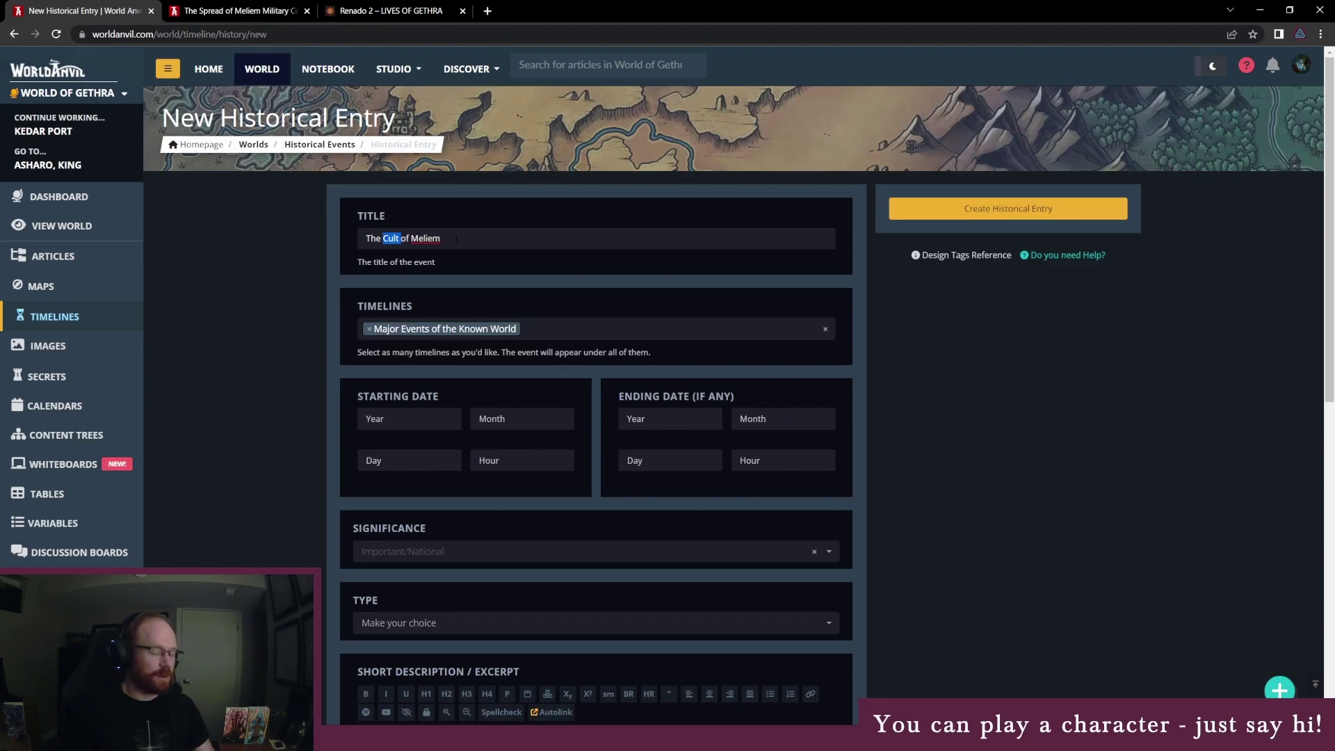
{"action": "type", "text": "Expansion"}
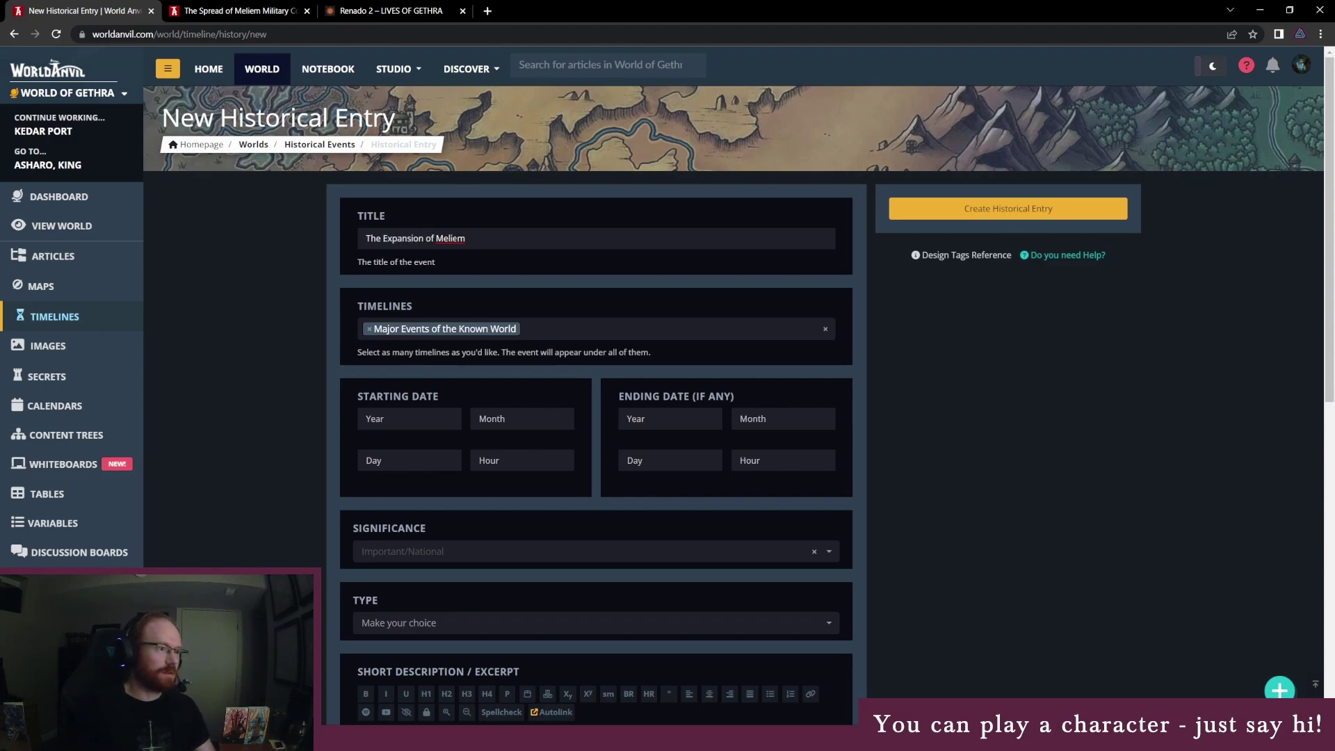
{"action": "key", "text": "ctrl+BackSpace"}
{"action": "type", "text": "Spread"}
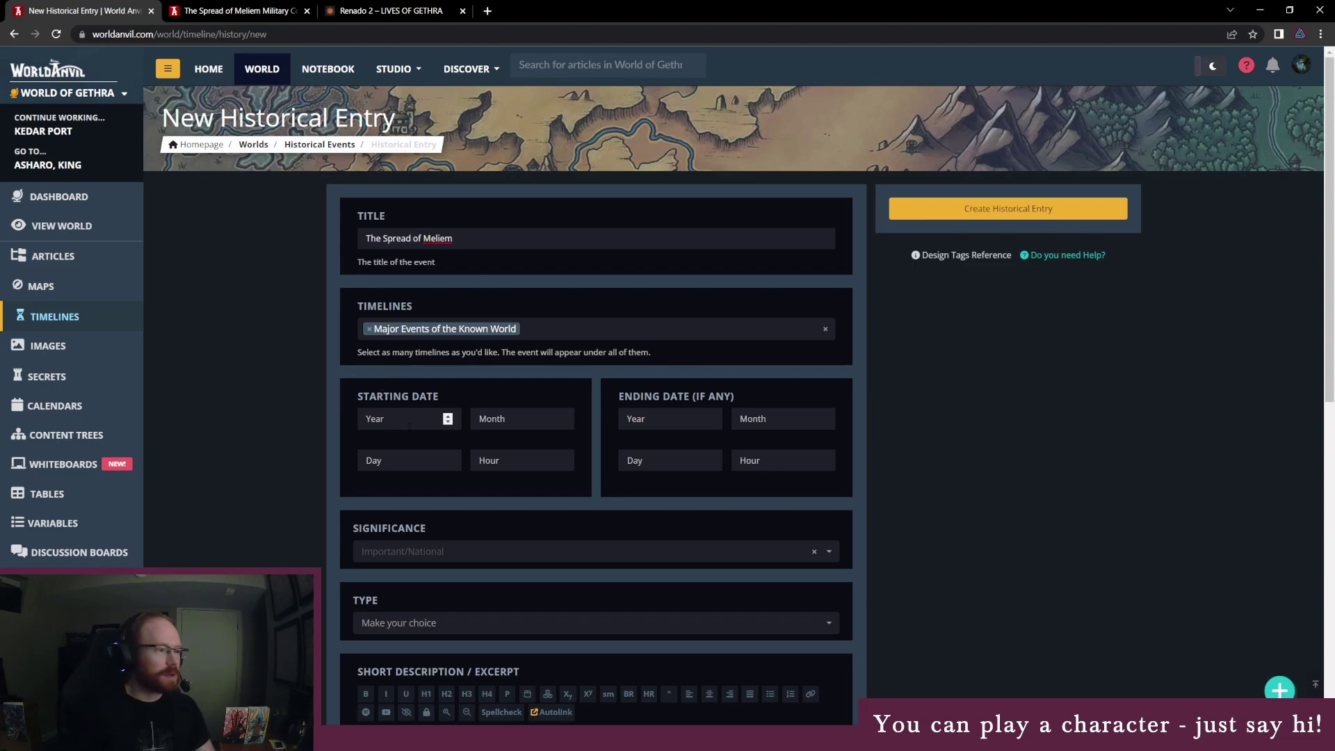
Look up the starting year 733 in The Spread of Meliem article.
{"action": "left_click", "coordinate": [233, 10]}
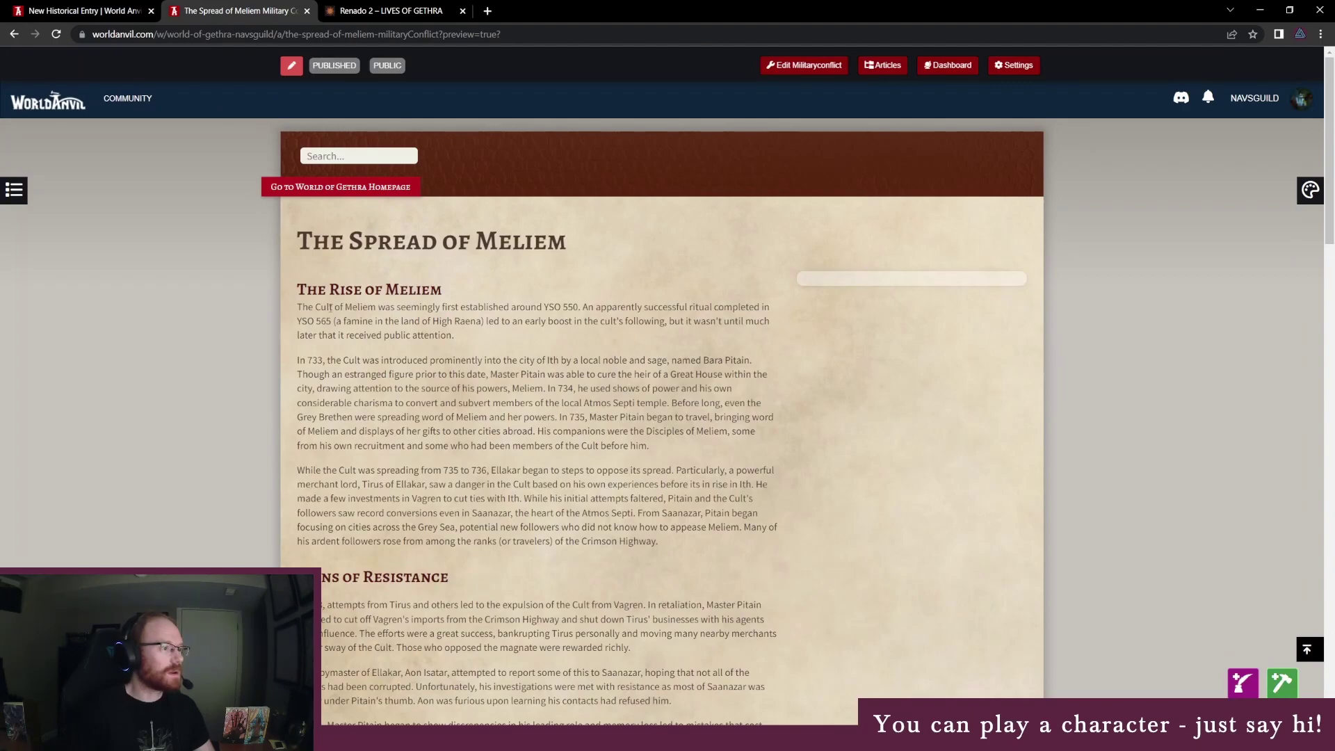
{"action": "left_click", "coordinate": [84, 10]}
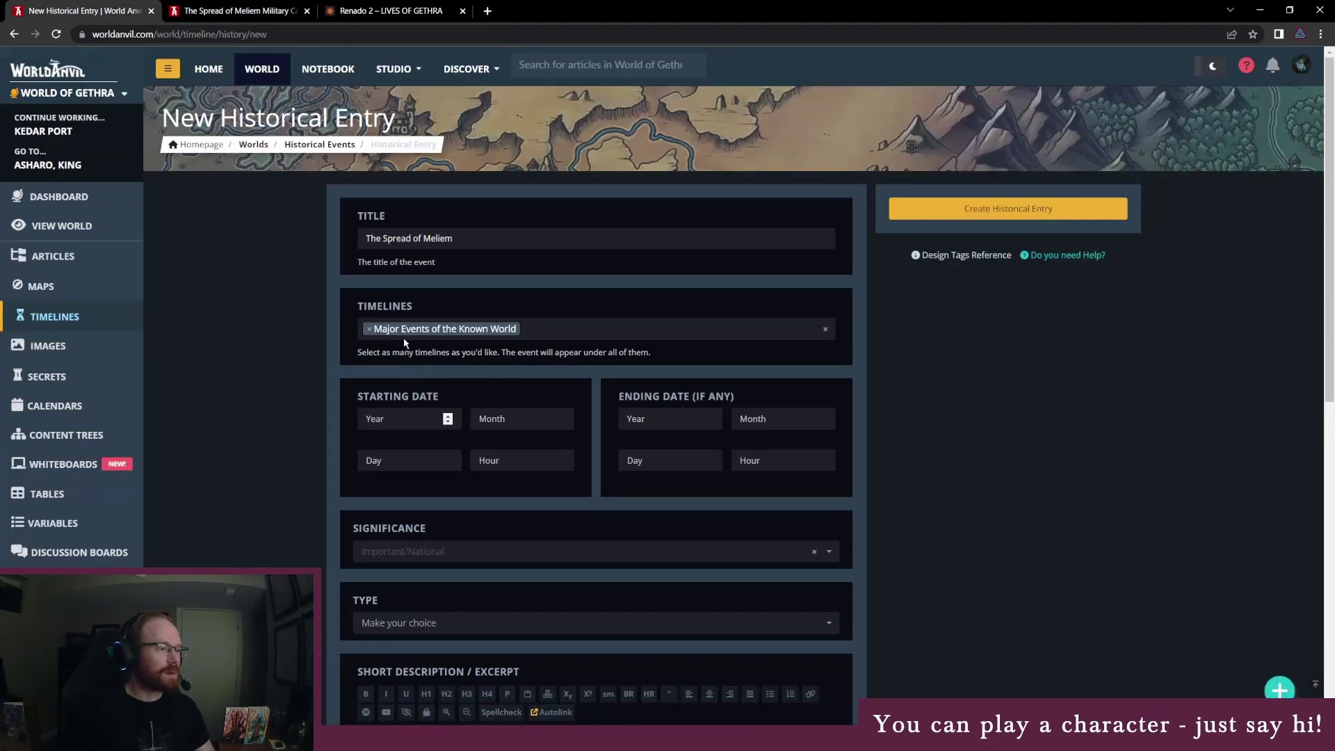
{"action": "left_click", "coordinate": [233, 10]}
{"action": "left_click_drag", "start_coordinate": [306, 361], "coordinate": [328, 370]}
{"action": "scroll", "coordinate": [431, 473], "scroll_direction": "down", "scroll_amount": 20}
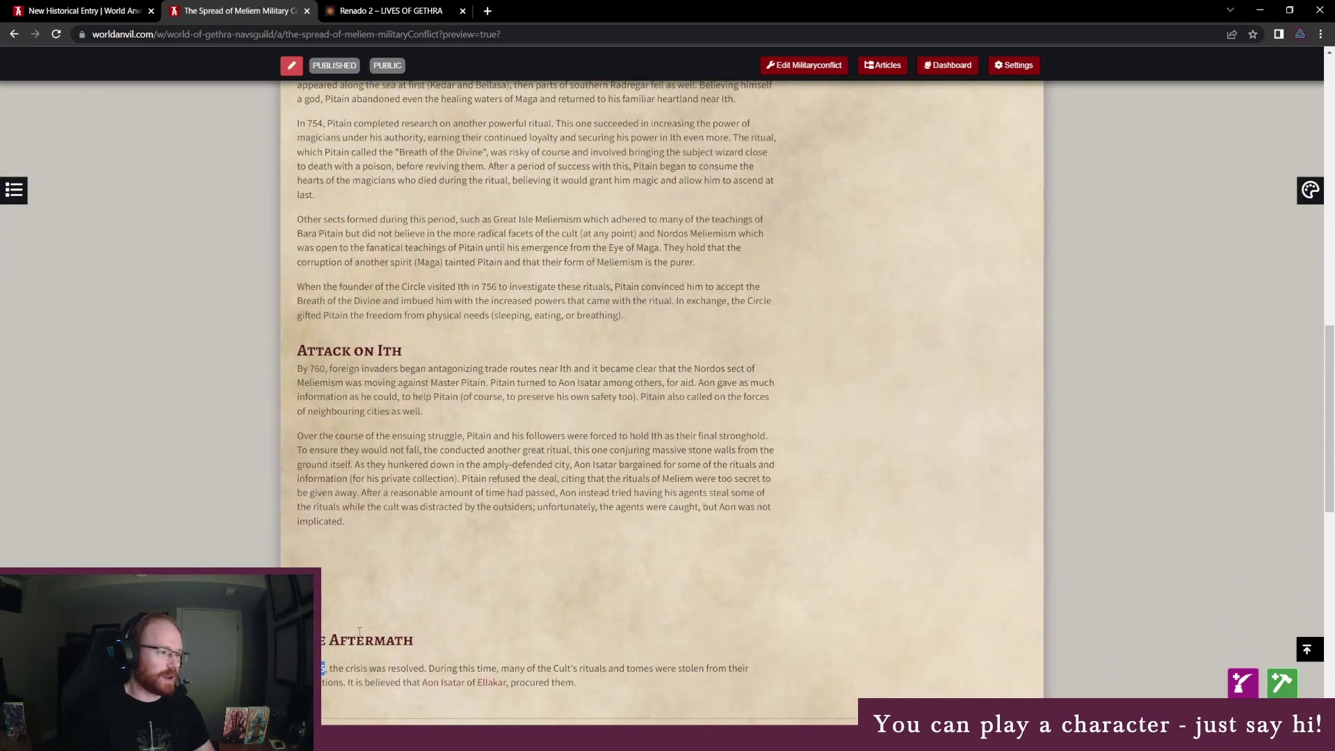
Enter starting year 733 and ending year 775 in the entry form.
{"action": "key", "text": "ctrl+shift+Tab"}
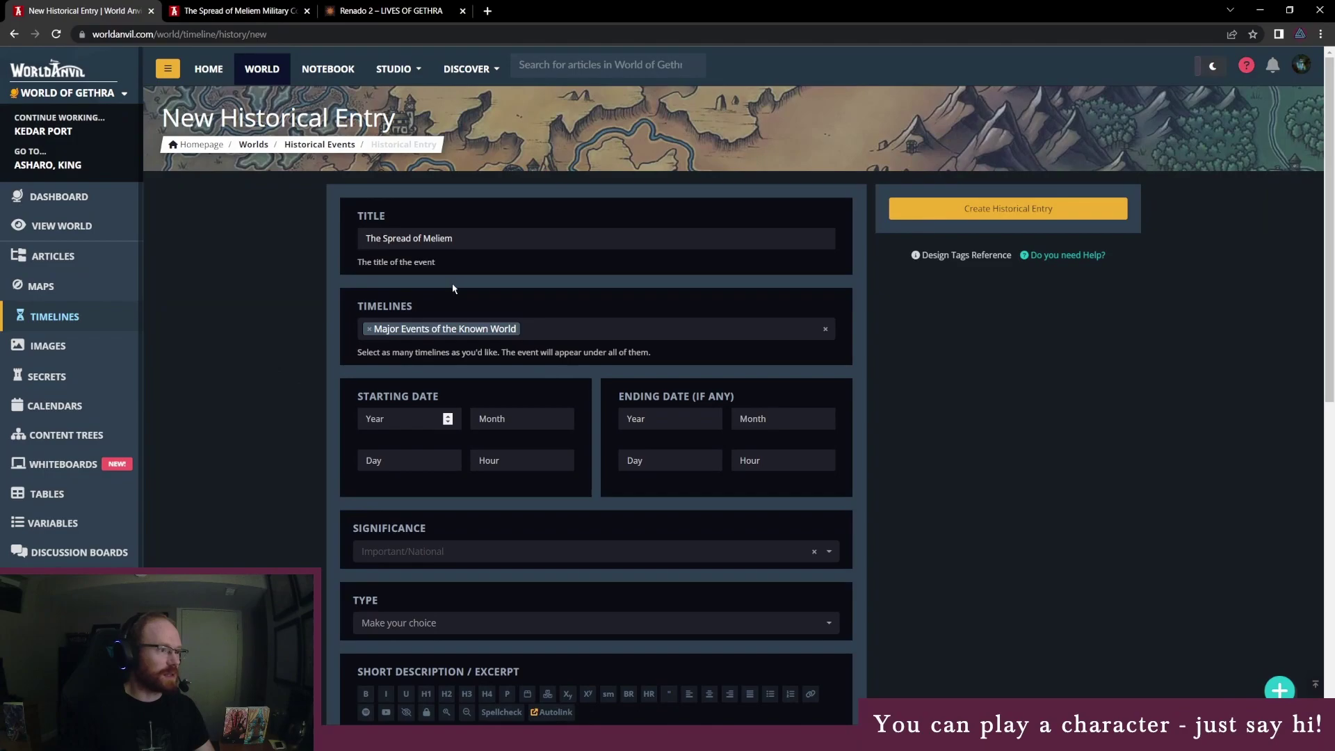
{"action": "left_click", "coordinate": [430, 418]}
{"action": "type", "text": "773"}
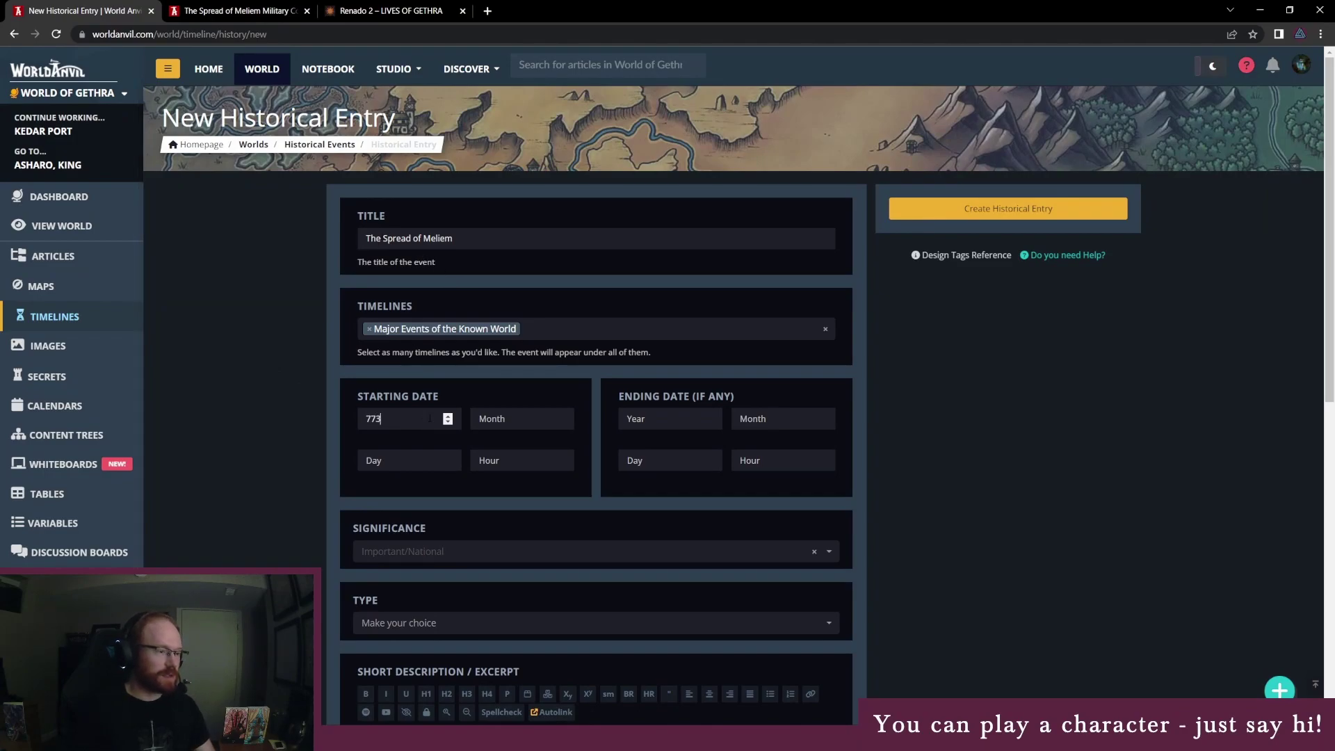
{"action": "key", "text": "Tab"}
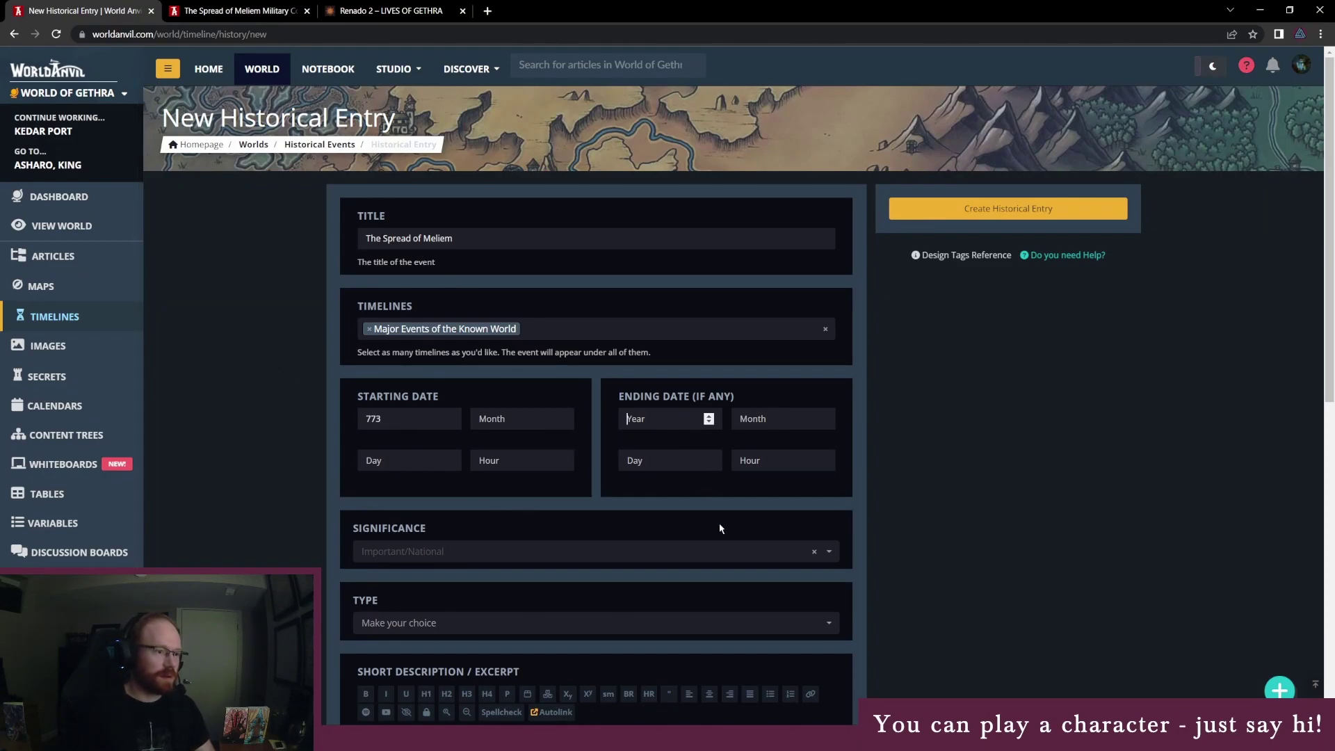
{"action": "type", "text": "775"}
{"action": "key", "text": "Tab"}
{"action": "key", "text": "ctrl+Tab"}
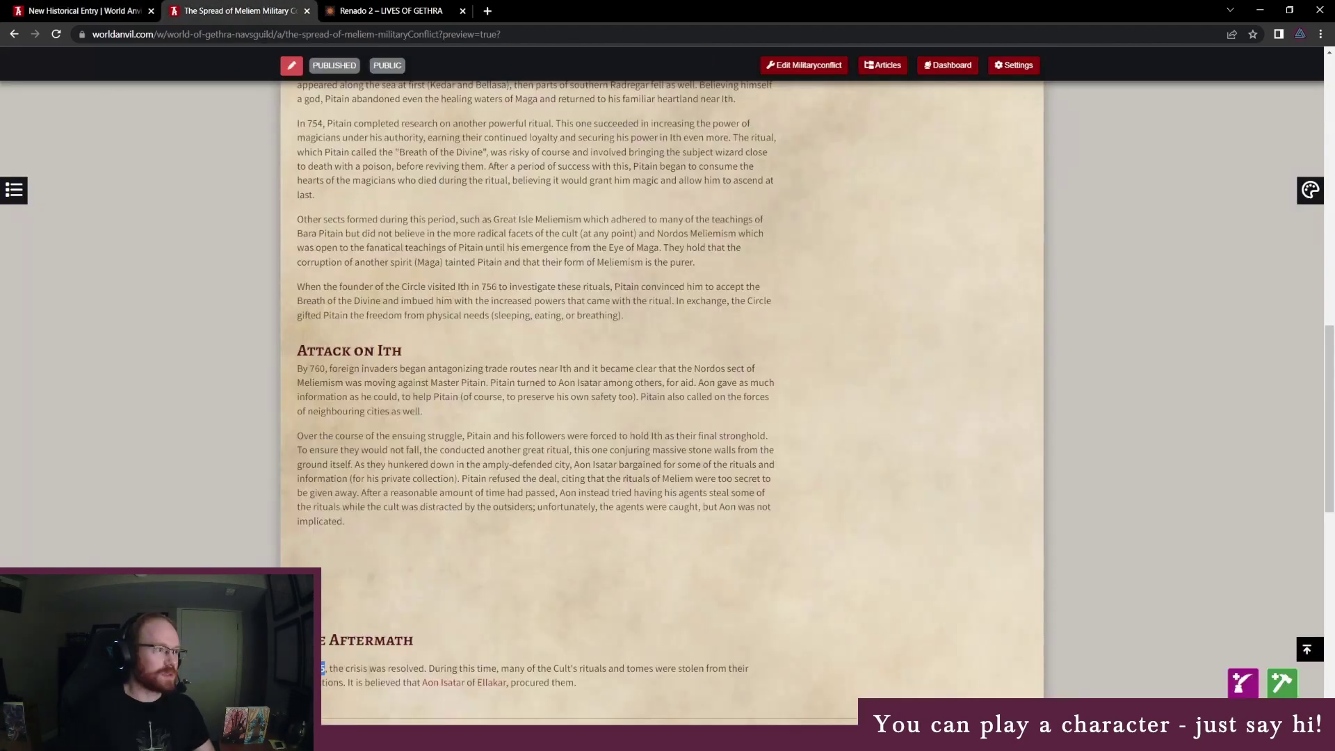
{"action": "key", "text": "ctrl+shift+Tab"}
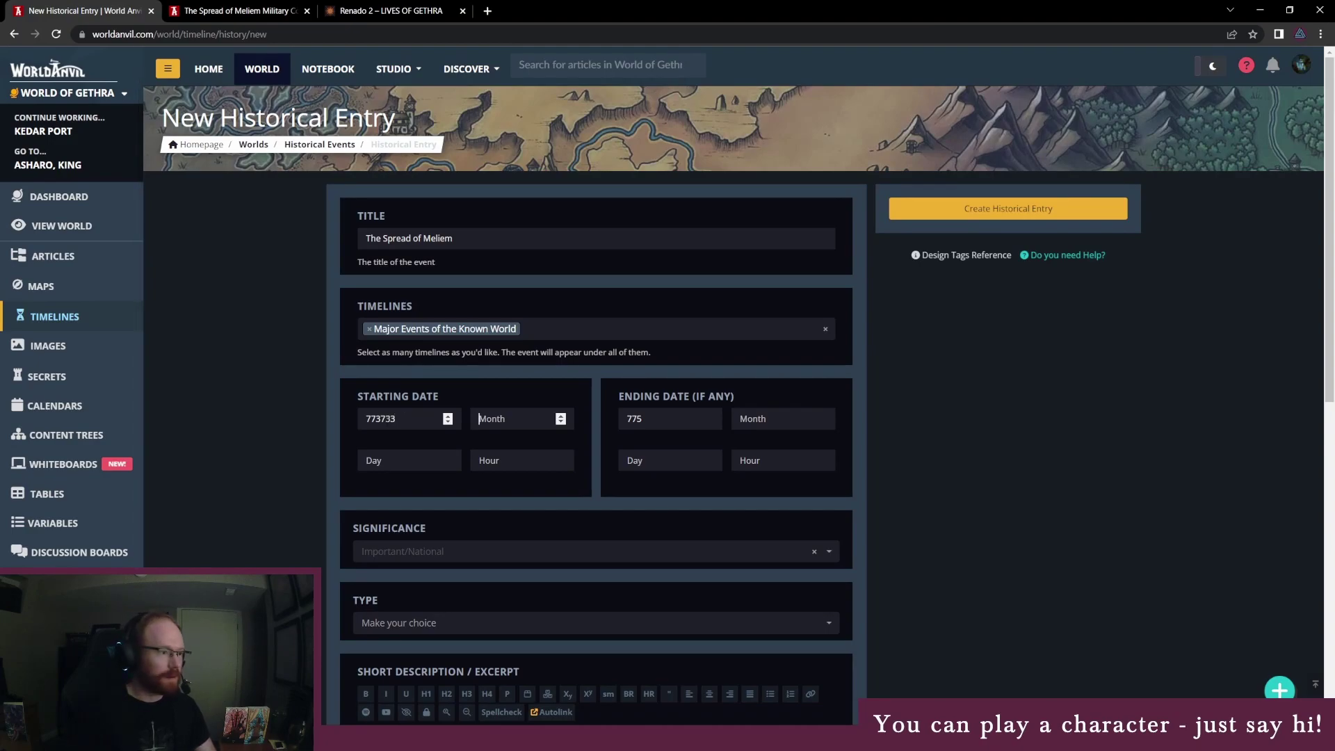
{"action": "key", "text": "ctrl+a"}
{"action": "type", "text": "733"}
{"action": "key", "text": "Tab"}
Keep the entry's significance as Important/National.
{"action": "left_click", "coordinate": [412, 554]}
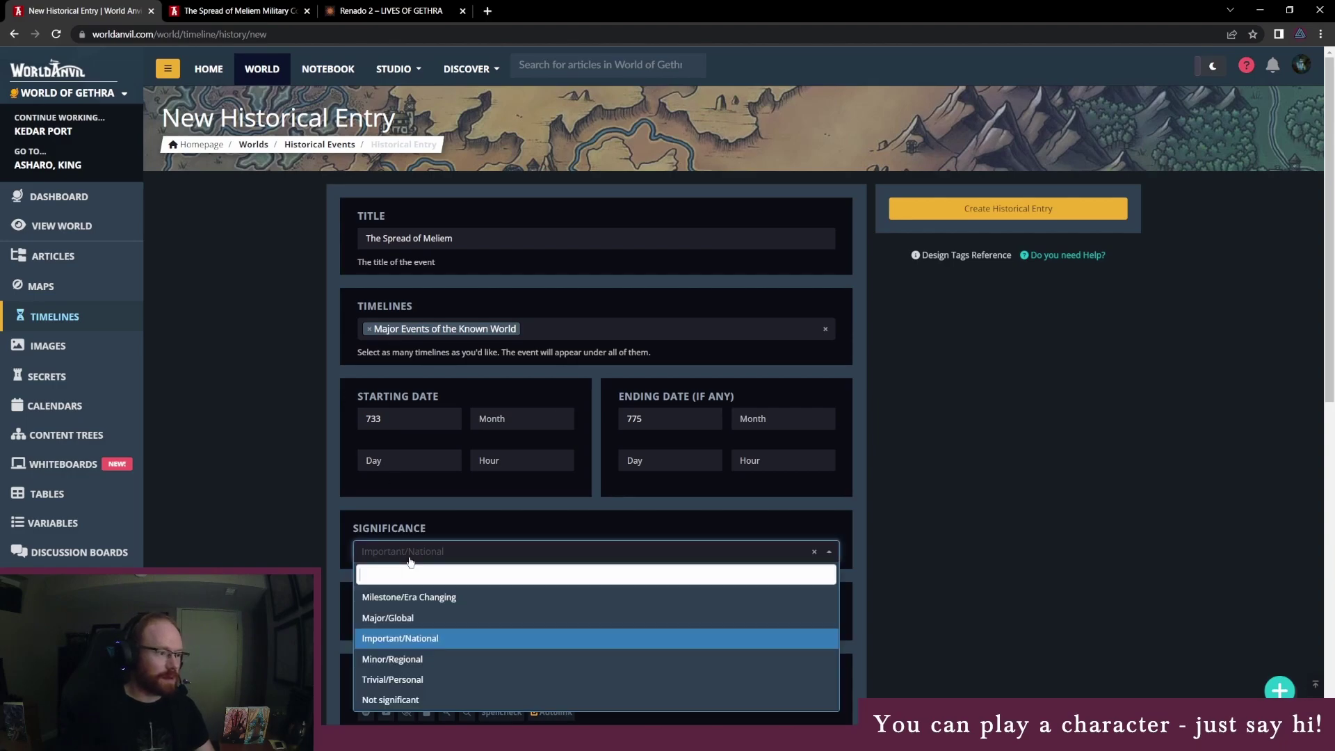
{"action": "scroll", "coordinate": [459, 600], "scroll_direction": "down", "scroll_amount": 1}
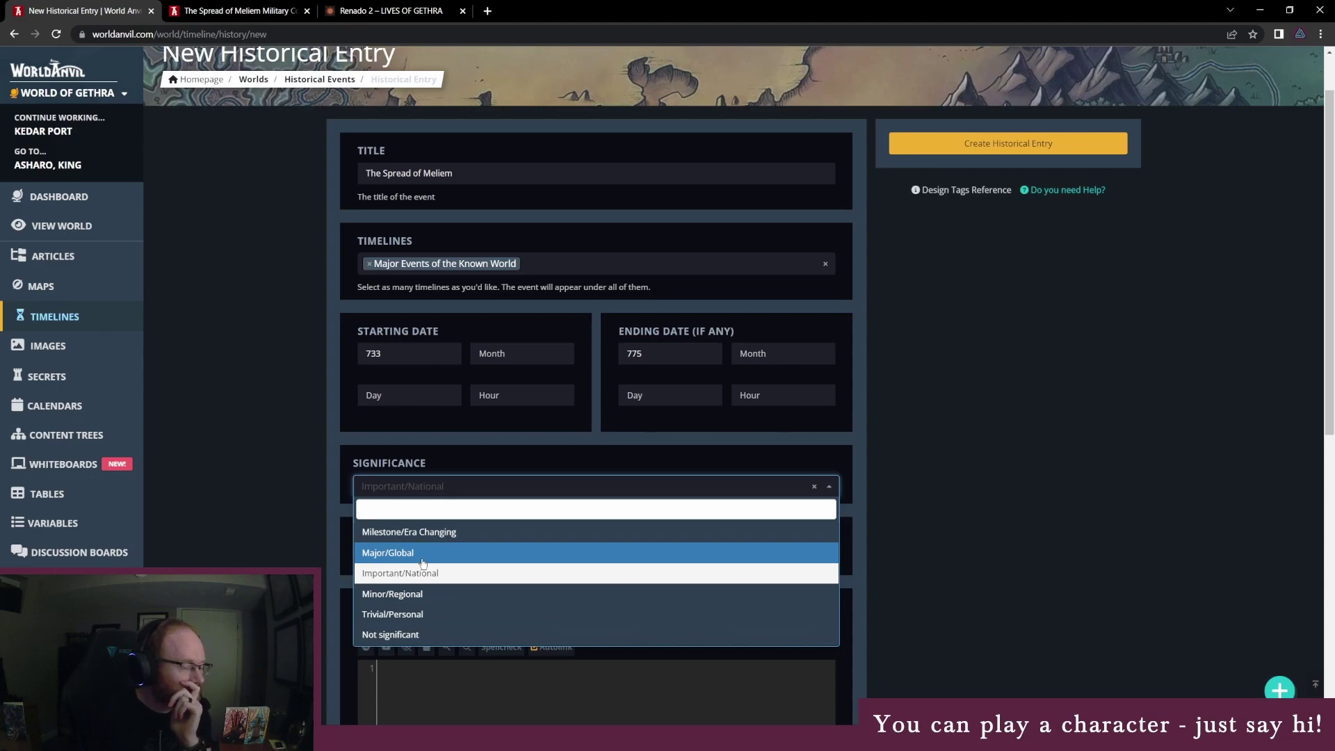
{"action": "left_click", "coordinate": [450, 573]}
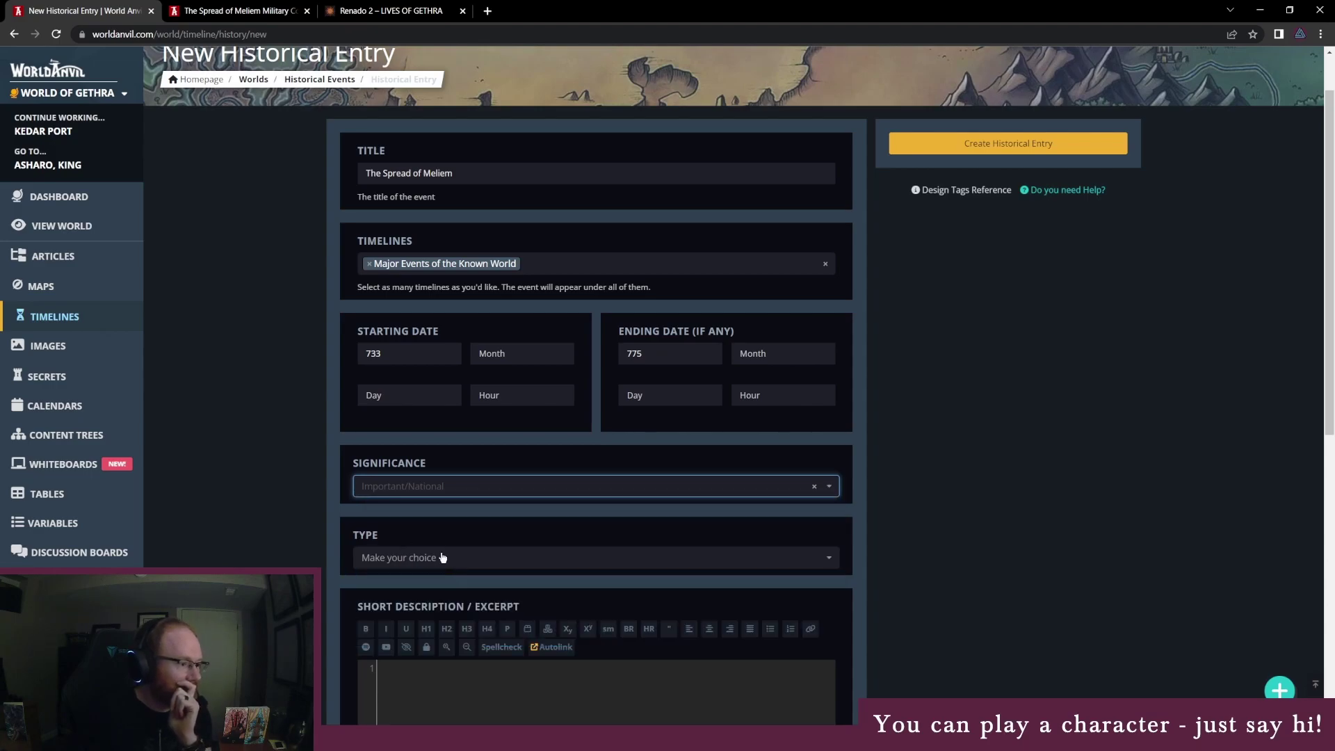
Set the event type to Religious event.
{"action": "left_click", "coordinate": [443, 558]}
{"action": "scroll", "coordinate": [442, 558], "scroll_direction": "down", "scroll_amount": 5}
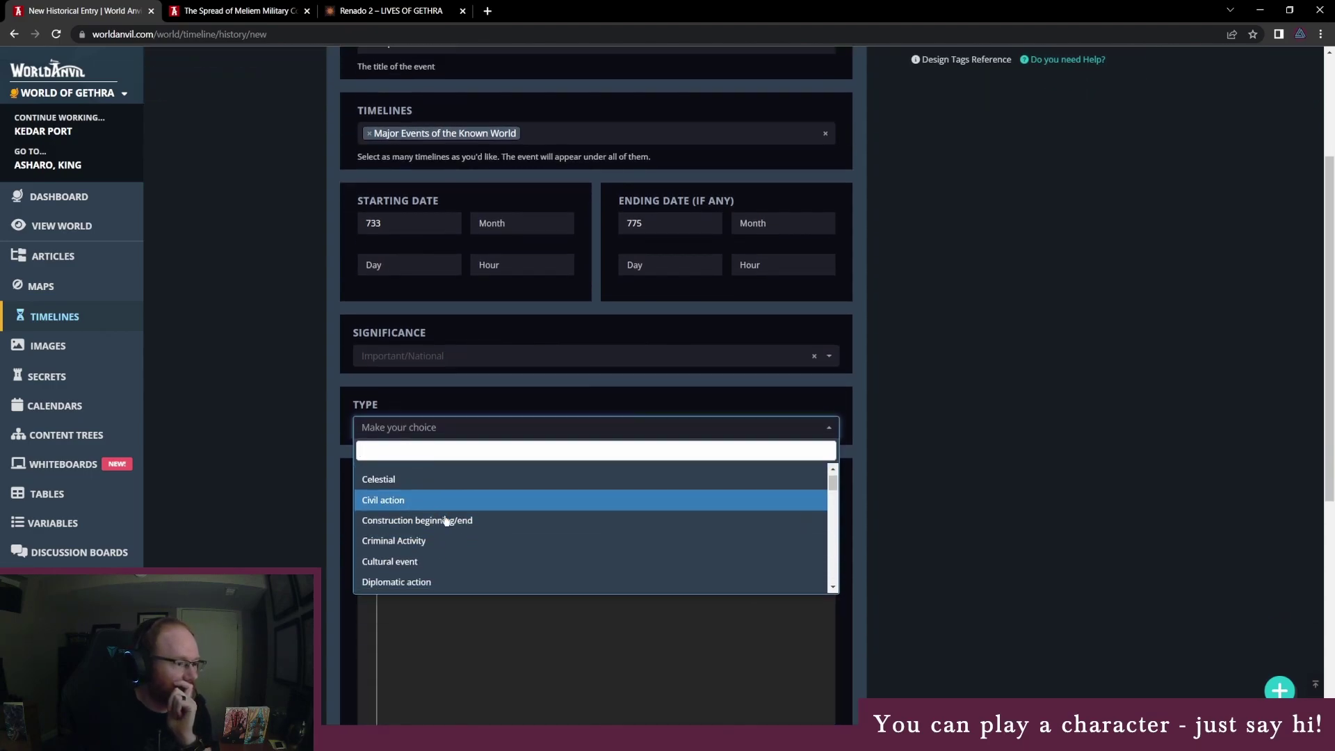
{"action": "scroll", "coordinate": [444, 537], "scroll_direction": "up", "scroll_amount": 2}
{"action": "scroll", "coordinate": [444, 537], "scroll_direction": "down", "scroll_amount": 5}
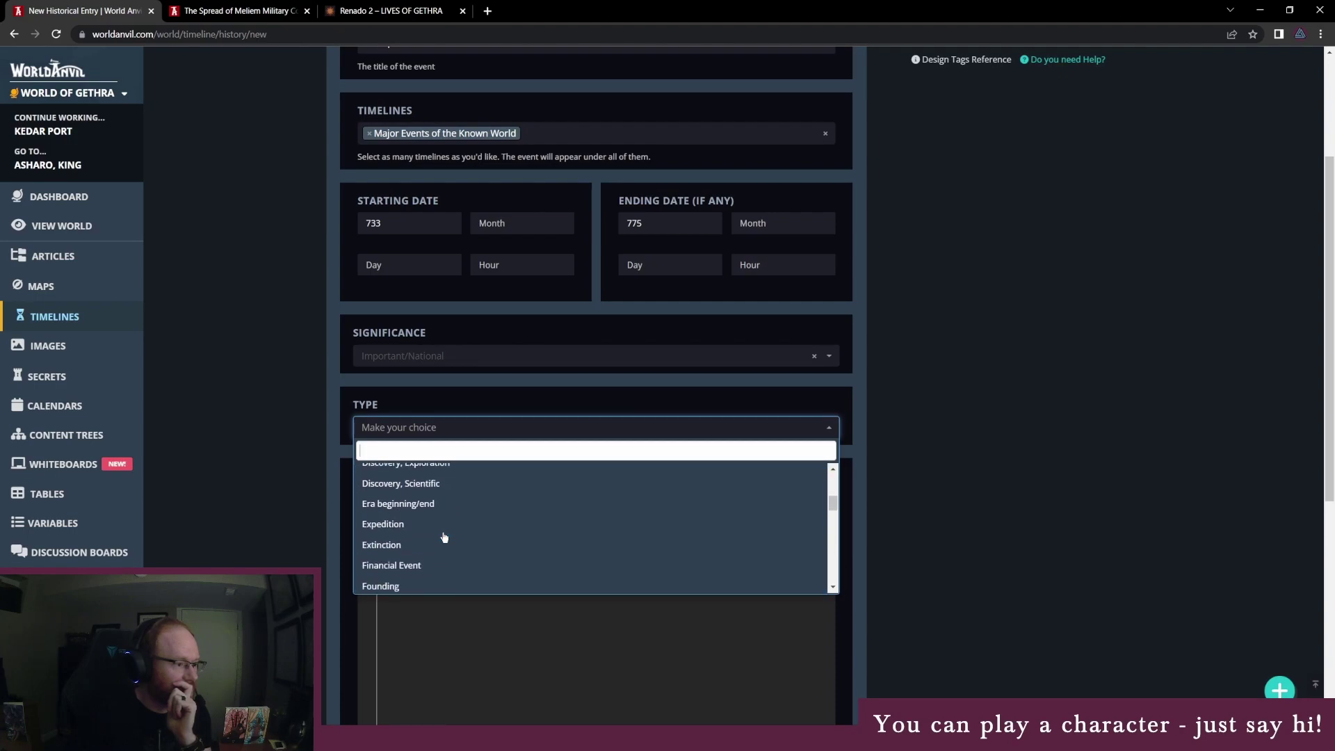
{"action": "scroll", "coordinate": [445, 537], "scroll_direction": "down", "scroll_amount": 6}
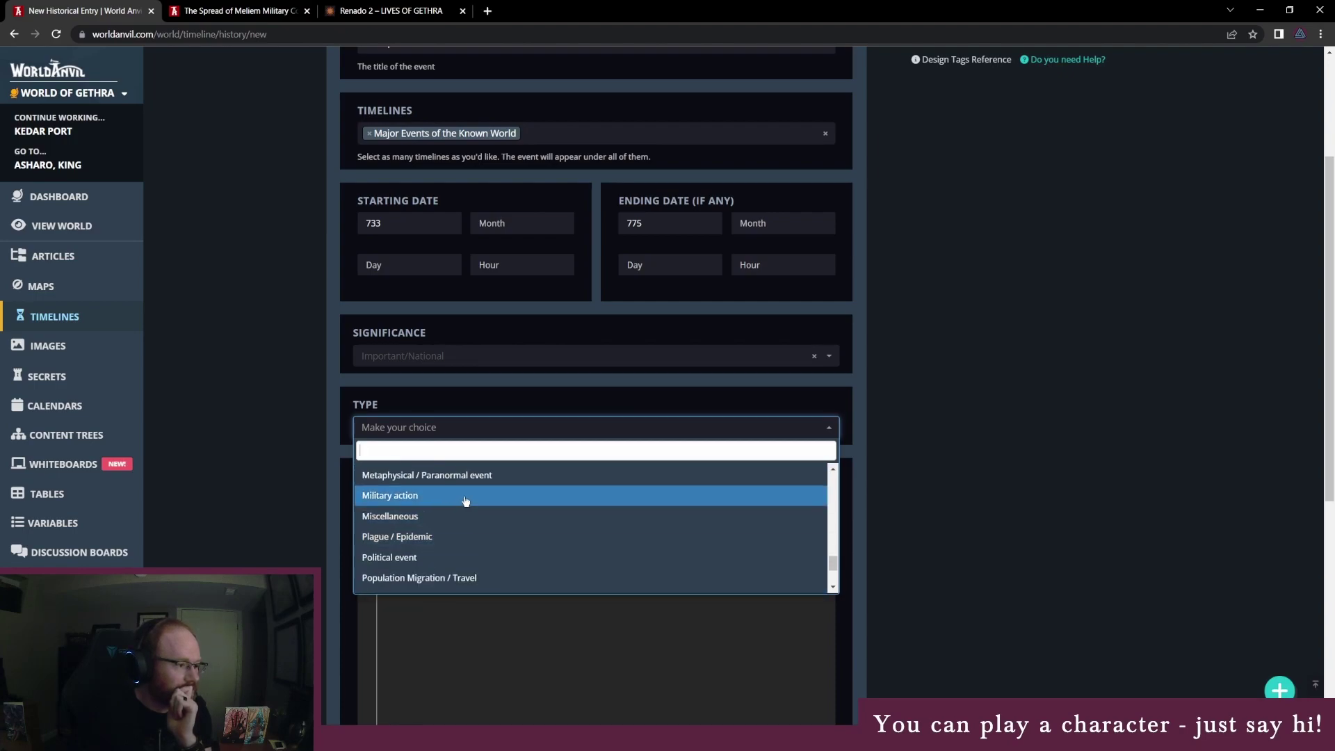
{"action": "scroll", "coordinate": [467, 522], "scroll_direction": "down", "scroll_amount": 2}
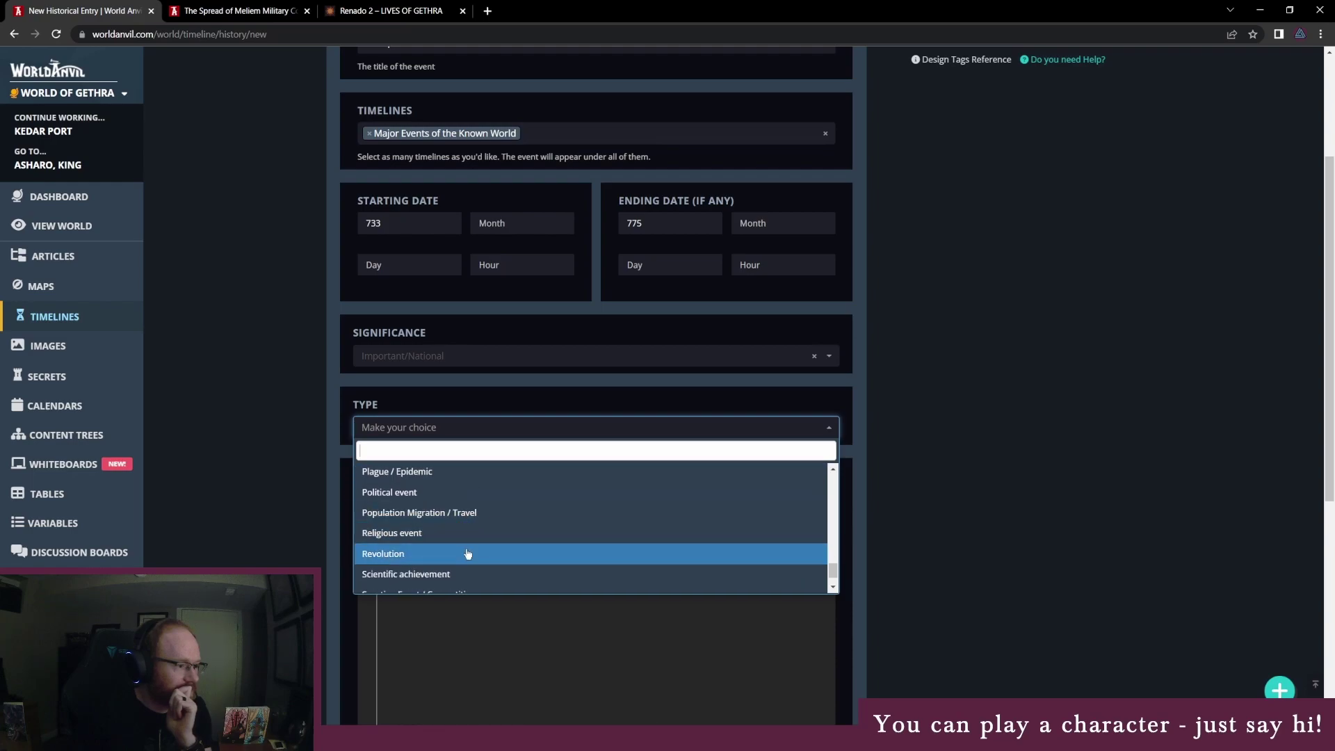
{"action": "left_click", "coordinate": [462, 537]}
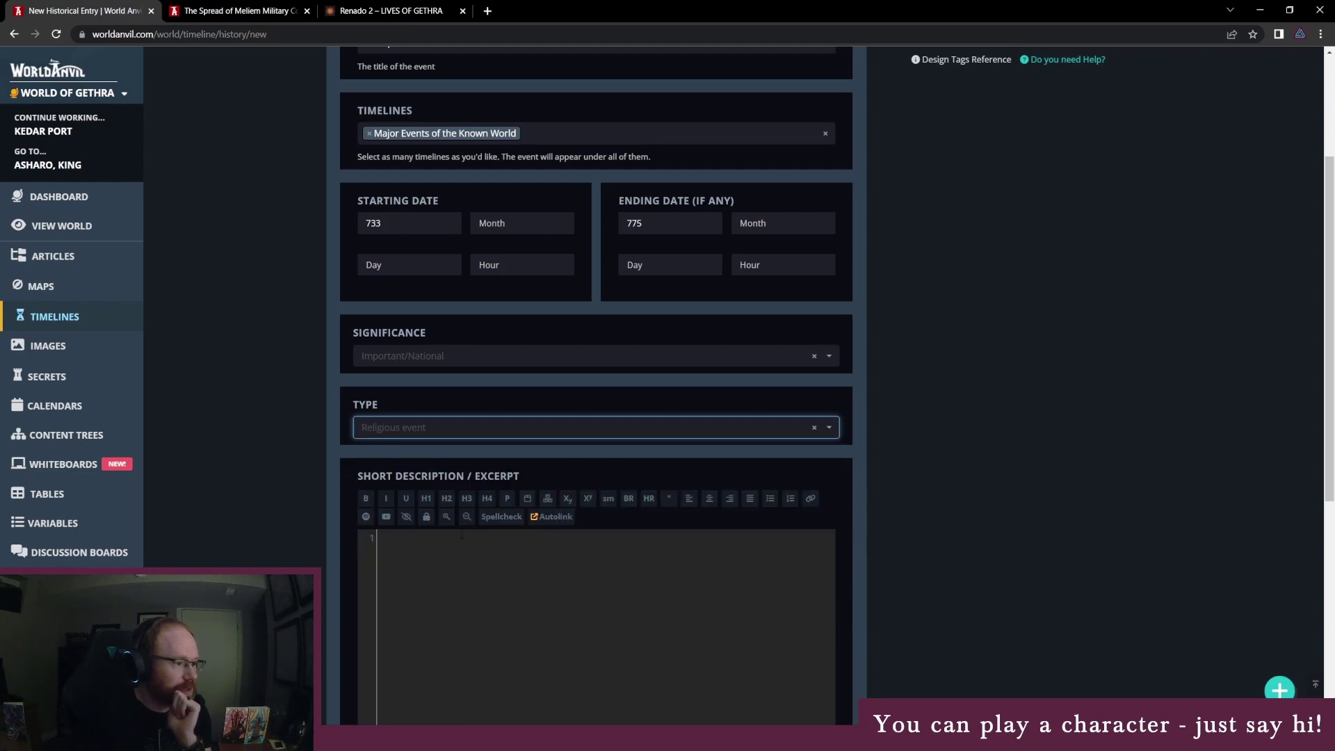
{"action": "scroll", "coordinate": [454, 552], "scroll_direction": "down", "scroll_amount": 3}
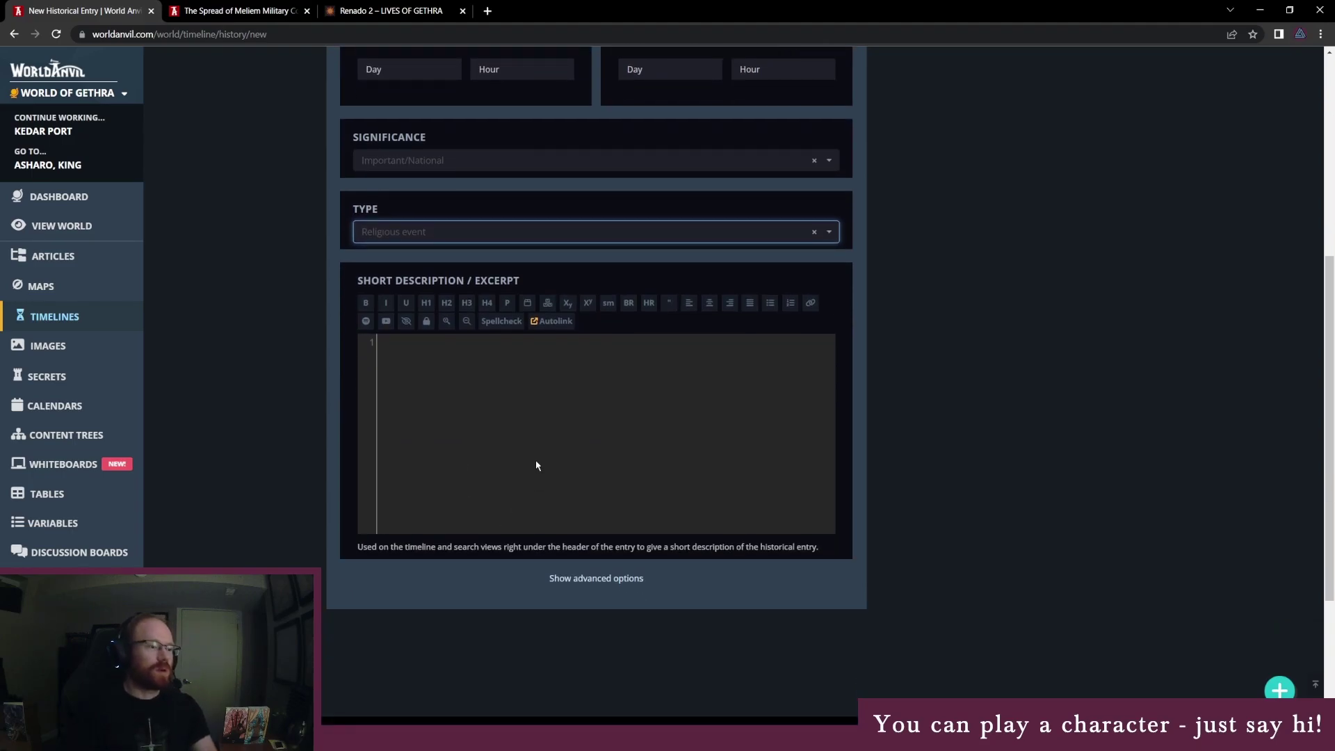
{"action": "scroll", "coordinate": [536, 464], "scroll_direction": "up", "scroll_amount": 5}
{"action": "scroll", "coordinate": [549, 466], "scroll_direction": "up", "scroll_amount": 2}
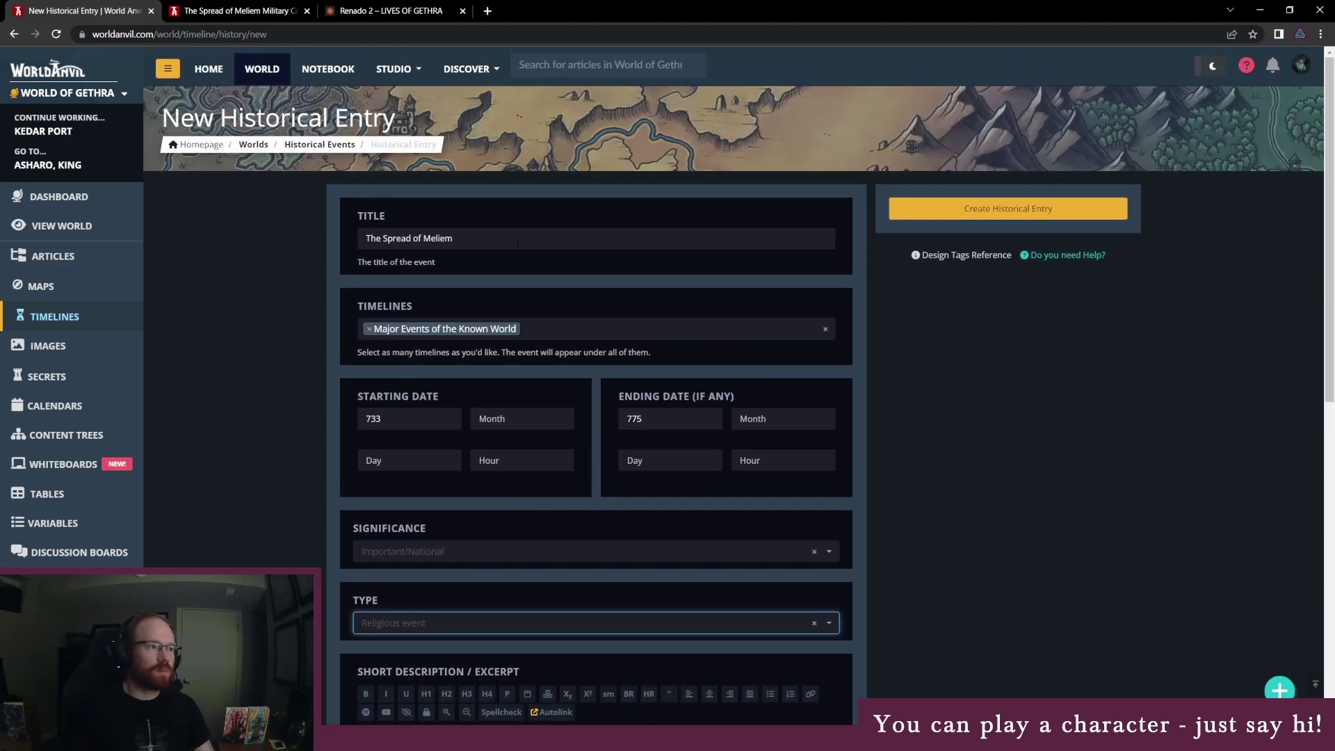
{"action": "scroll", "coordinate": [558, 396], "scroll_direction": "down", "scroll_amount": 1}
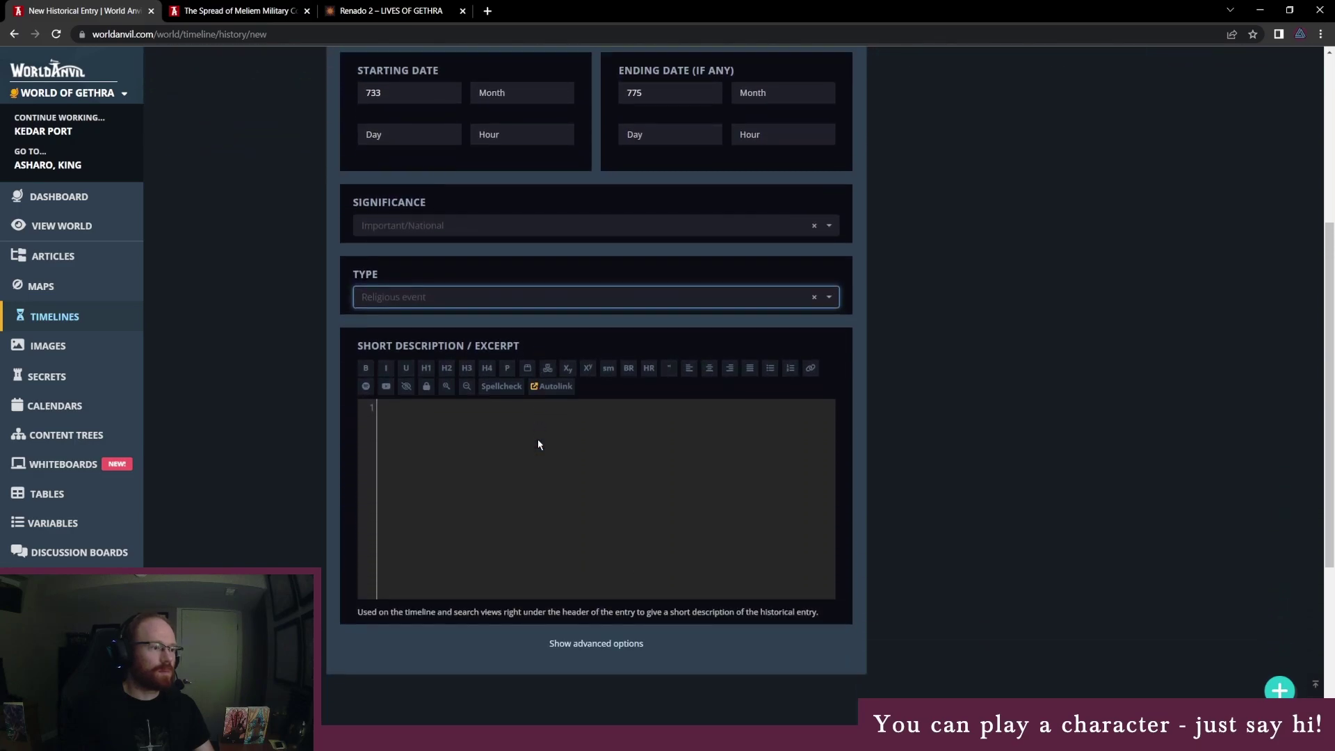
Write the short description: the Cult of Meliem spread from Ith across Radregar to the Eye of Maga and Bellasa.
{"action": "left_click", "coordinate": [535, 449]}
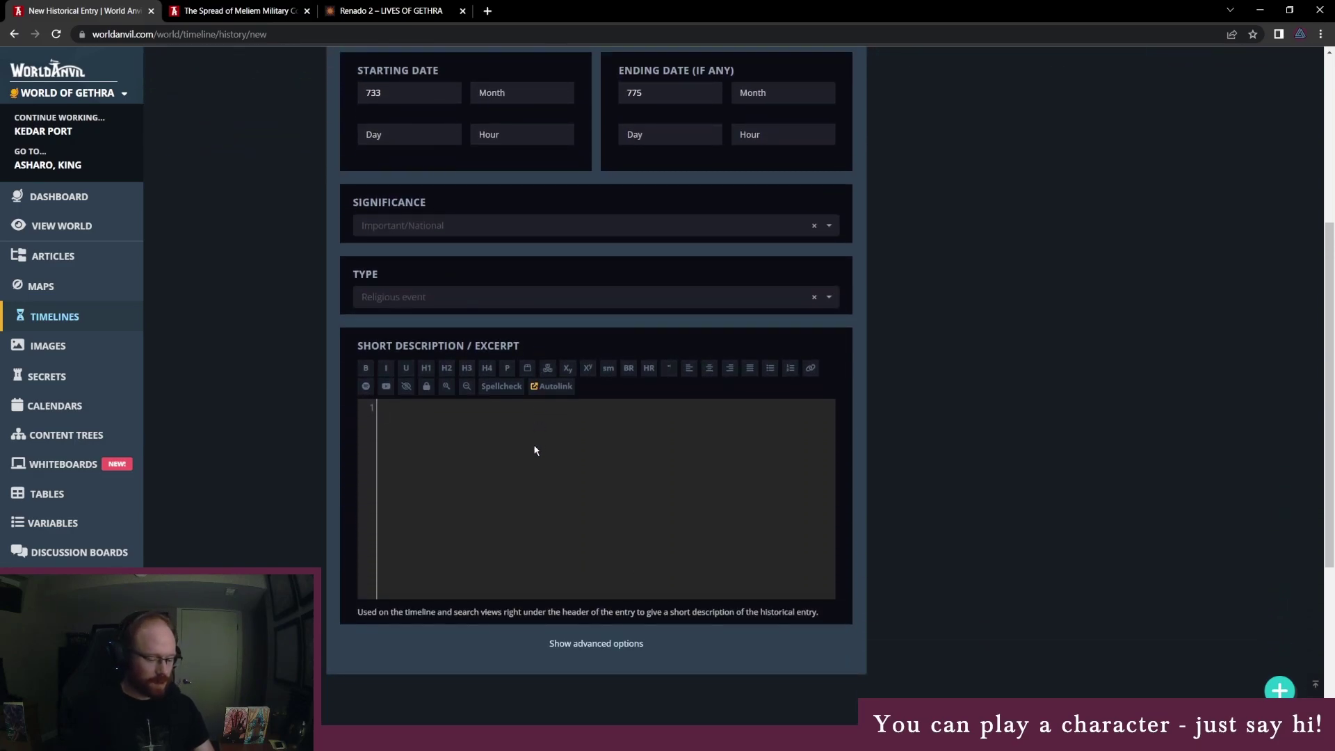
{"action": "type", "text": "A "}
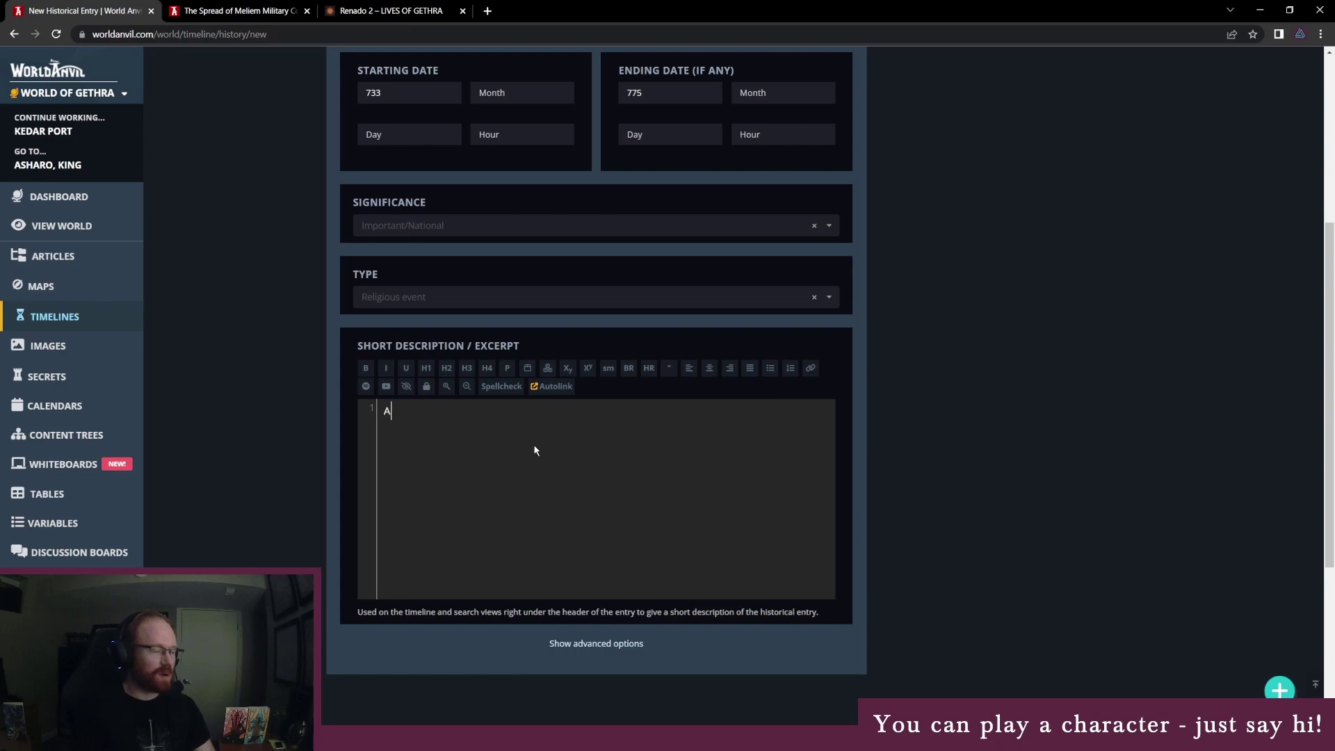
{"action": "type", "text": "After rising to prominence in the city of Ith, the "}
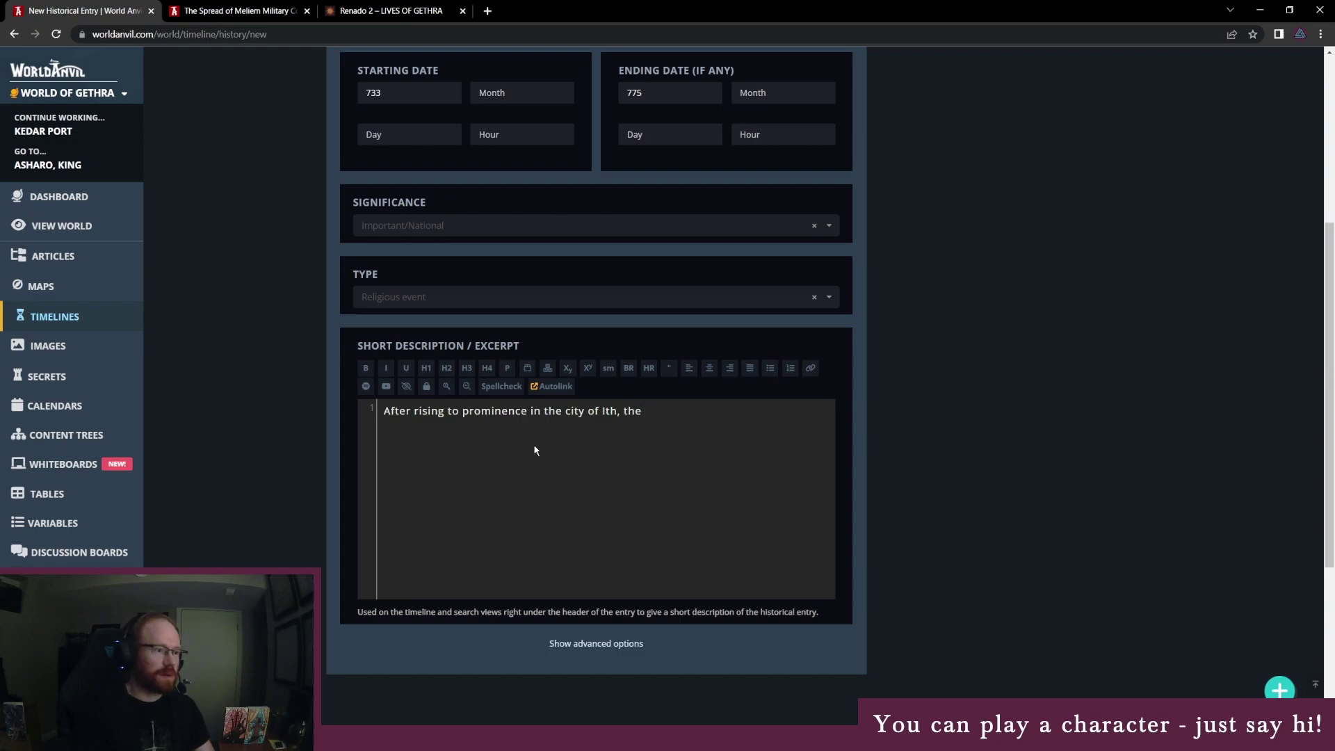
{"action": "type", "text": "Cult of Meliem"}
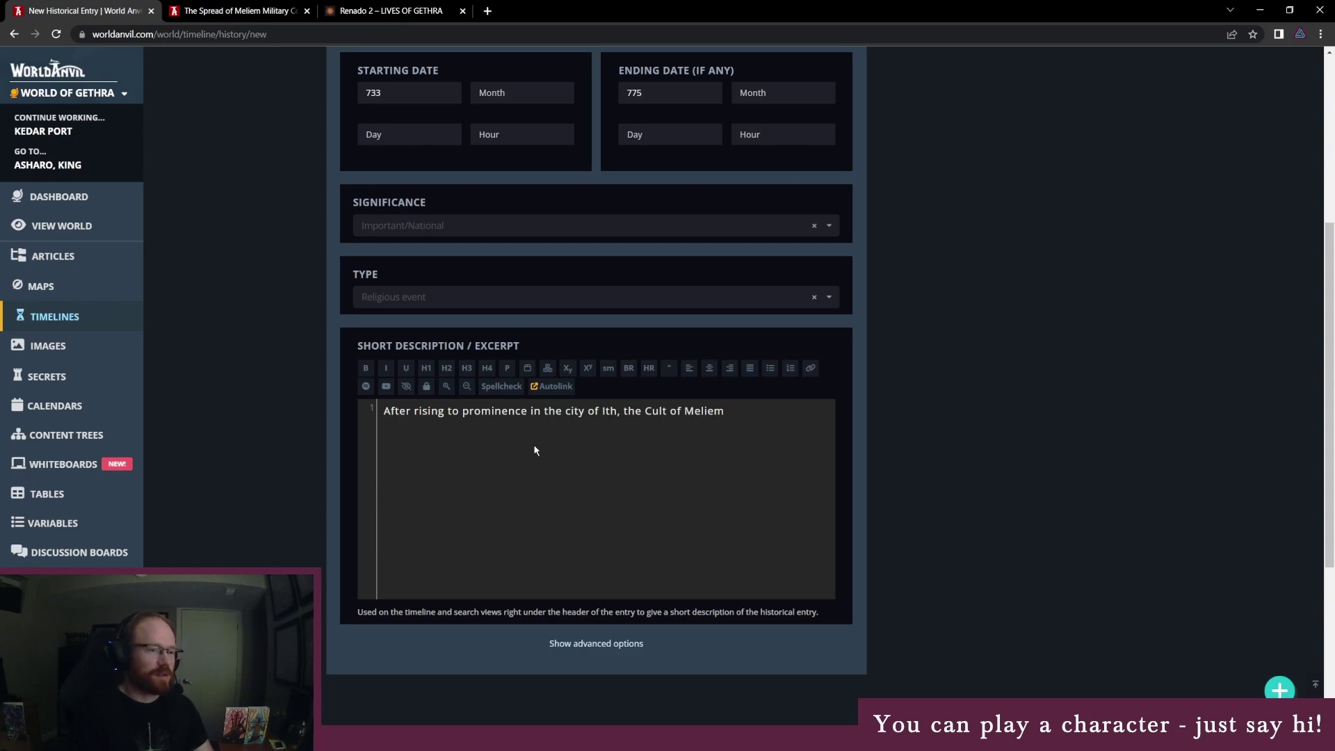
{"action": "type", "text": "spread ra"}
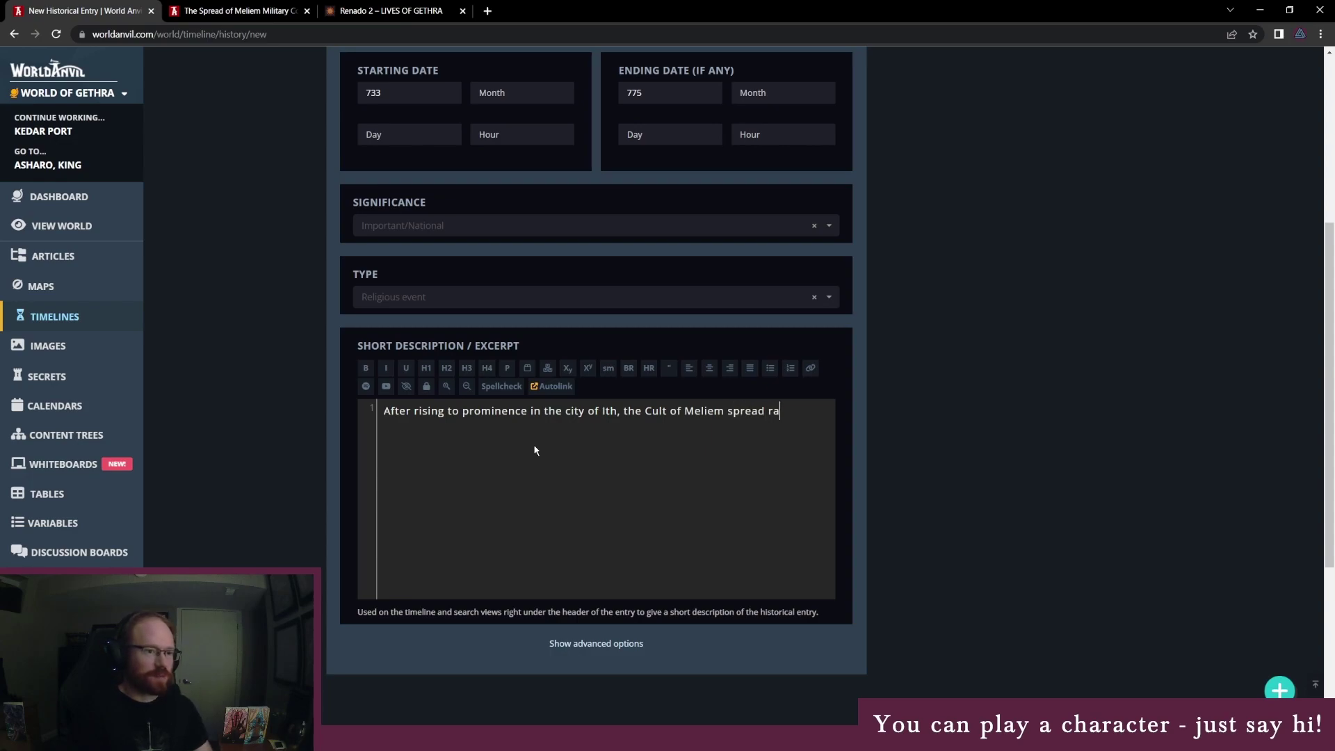
{"action": "type", "text": "pidly over most of"}
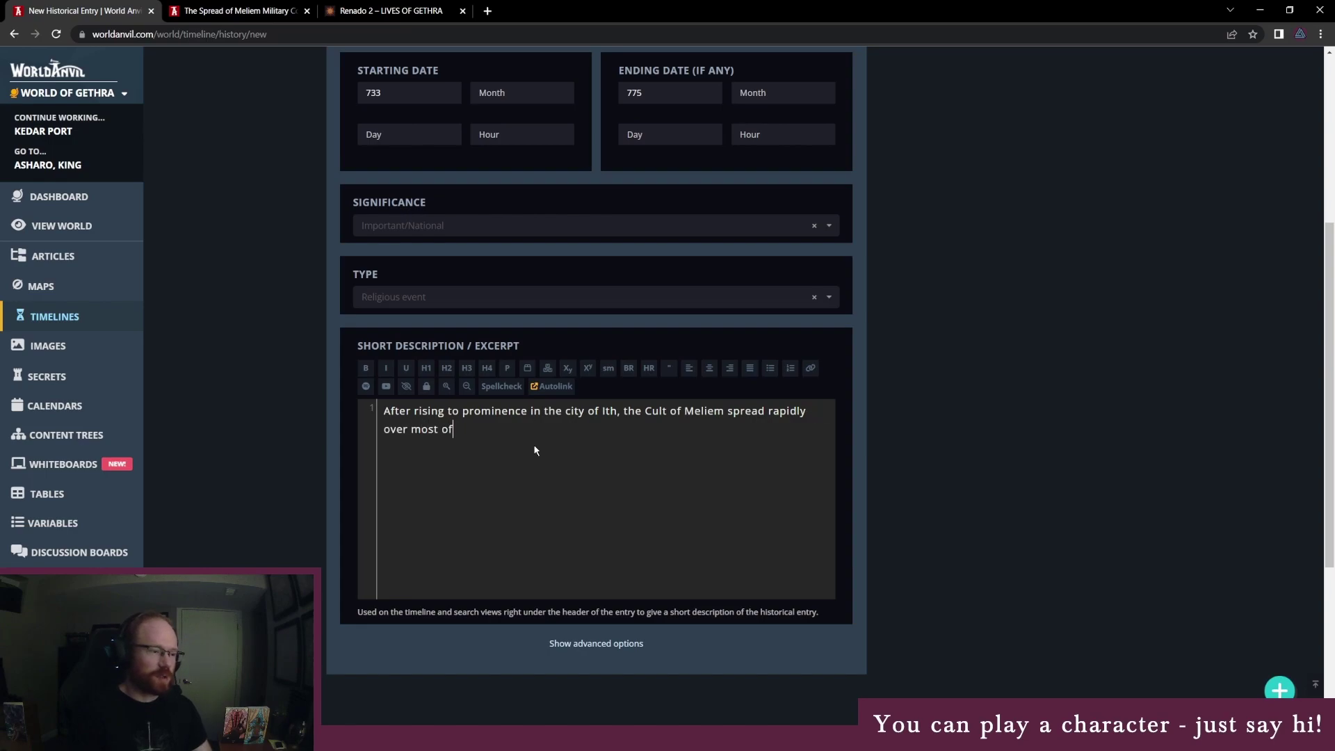
{"action": "type", "text": " Radregar"}
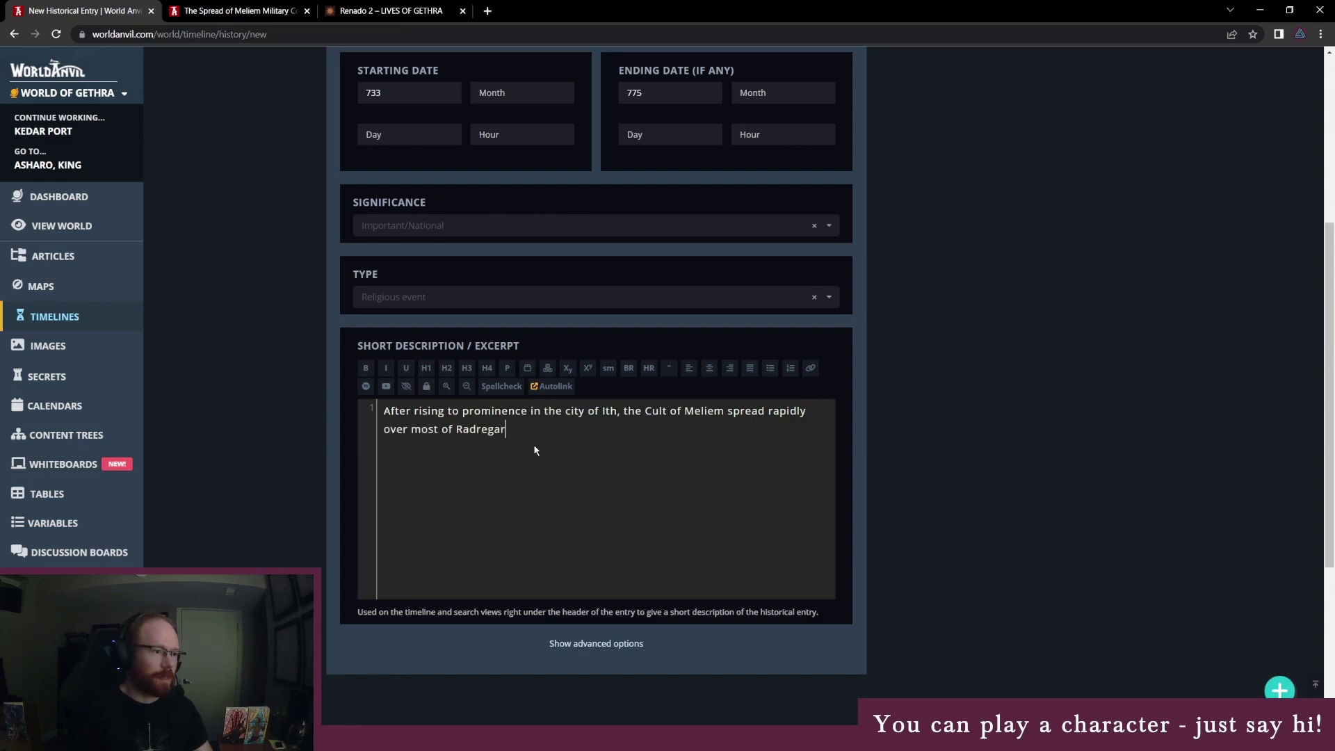
{"action": "type", "text": ", reaching as far eas"}
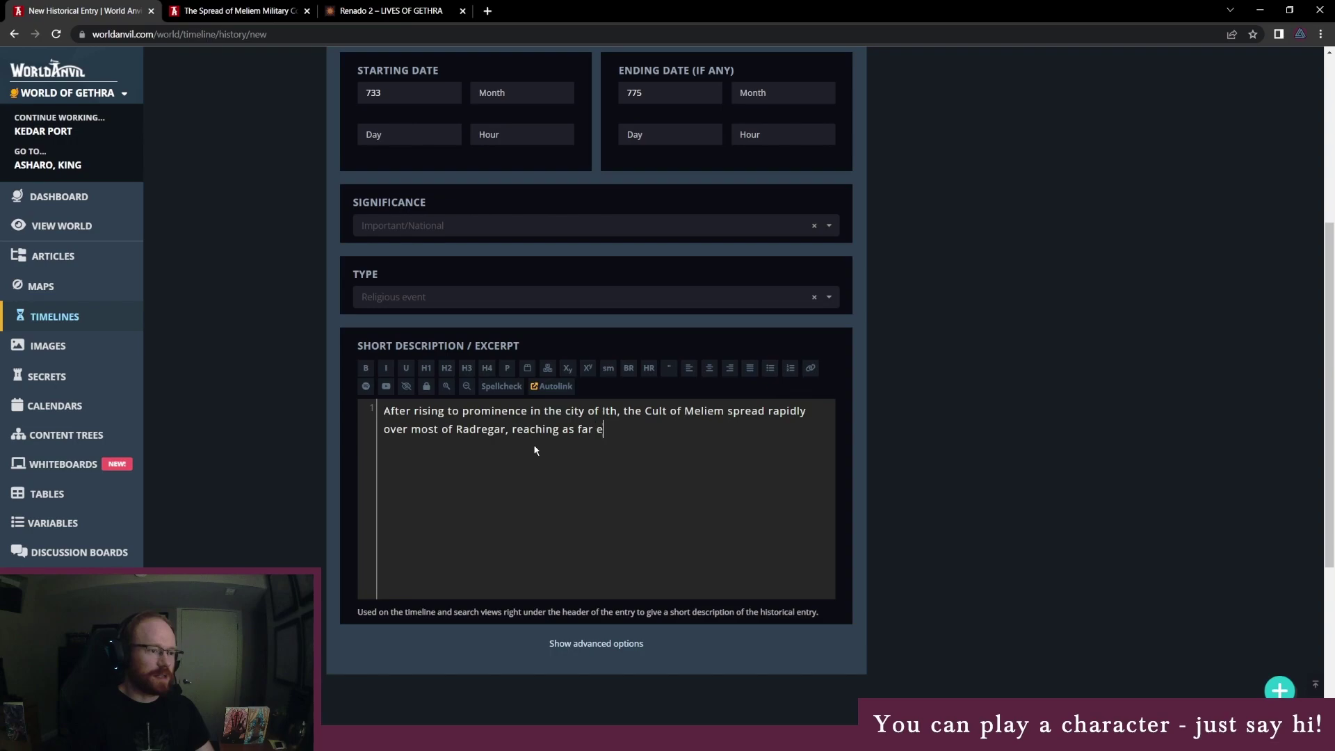
{"action": "key", "text": "BackSpace"}
{"action": "key", "text": "BackSpace"}
{"action": "type", "text": "west as the Eye of Mag"}
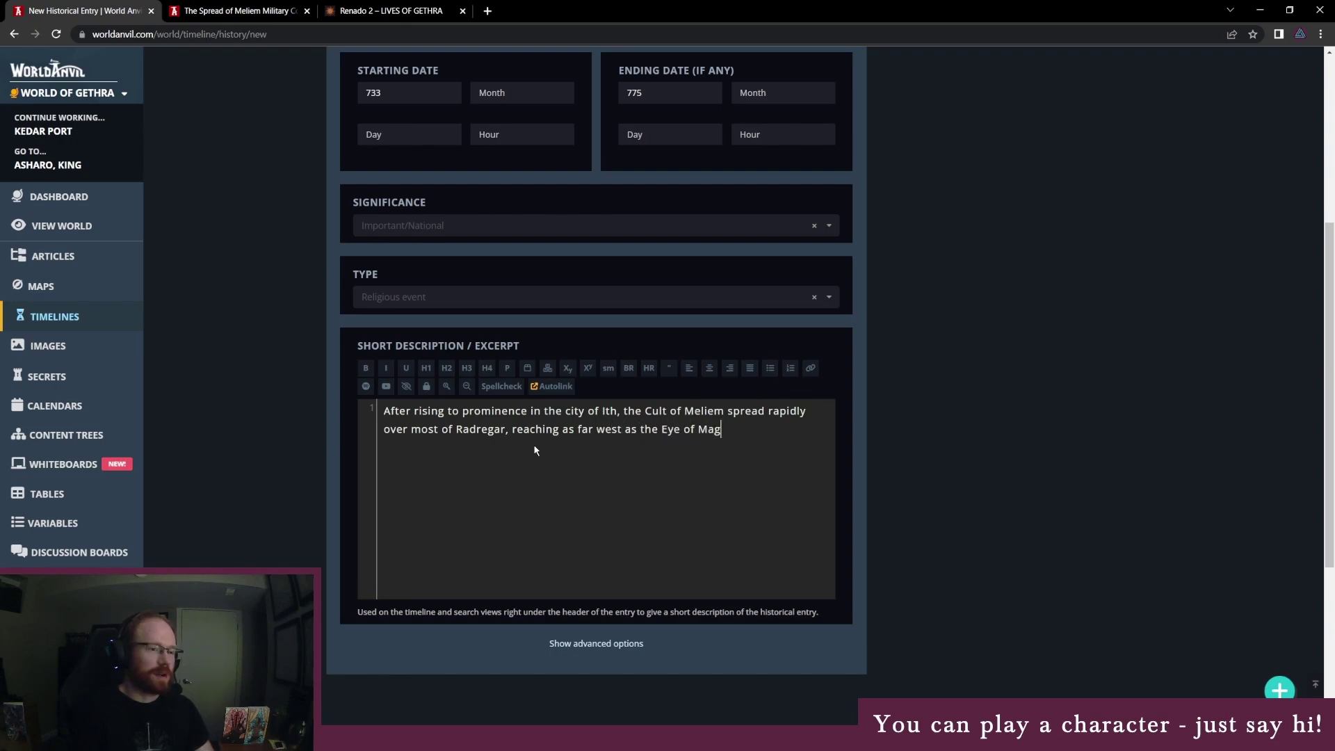
{"action": "type", "text": "a and as far south as Bellasa"}
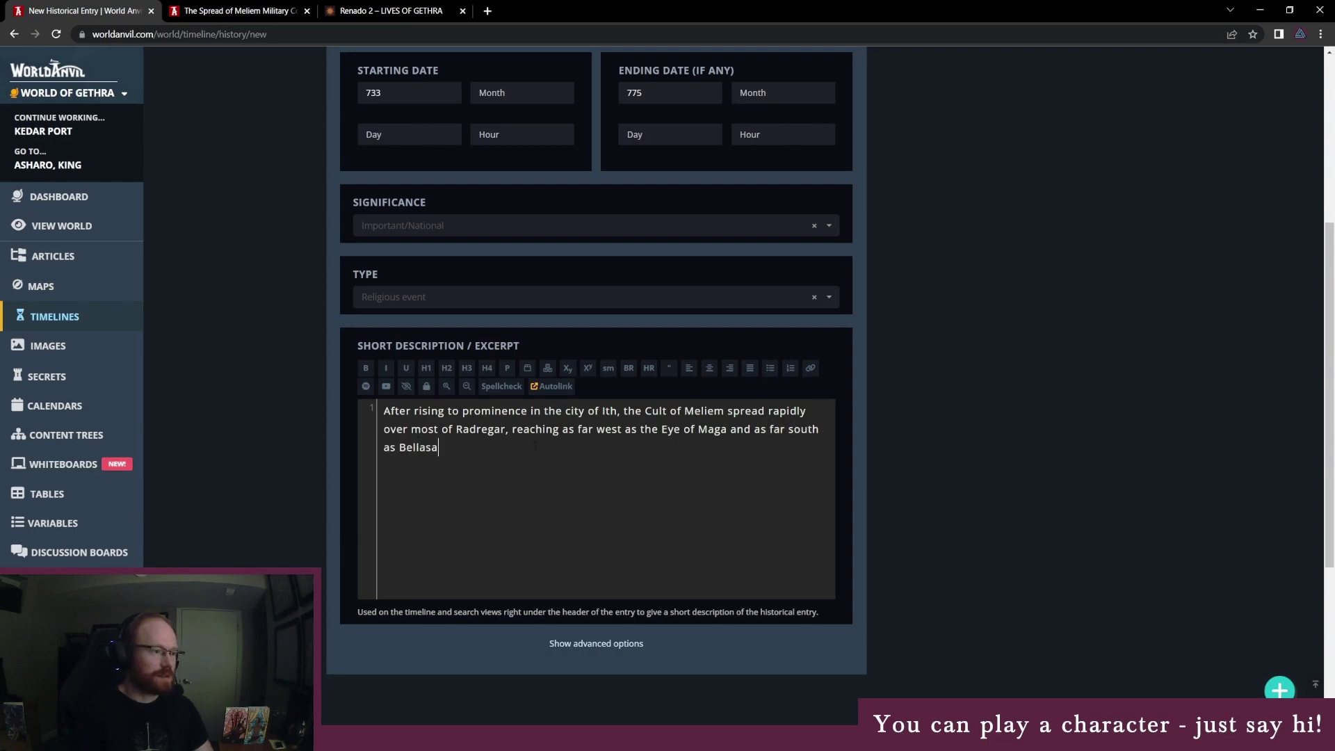
{"action": "type", "text": "."}
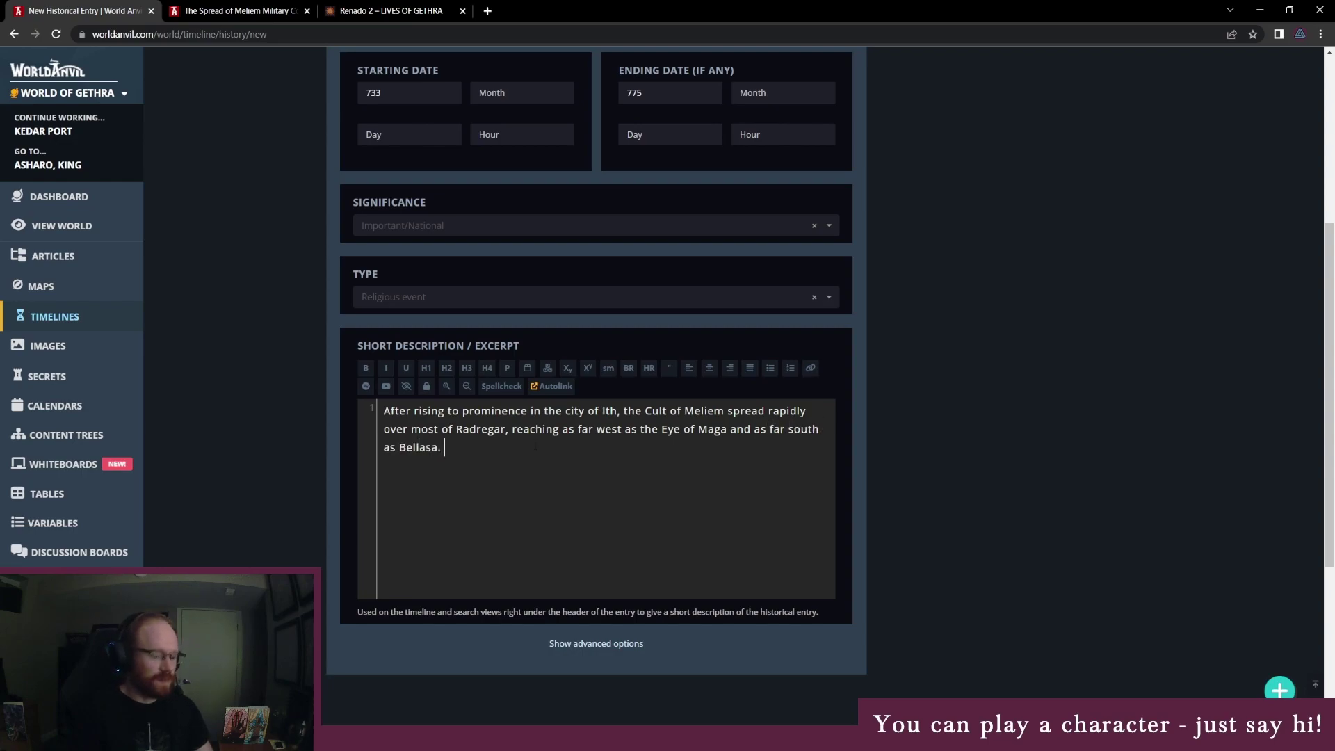
{"action": "type", "text": " A number of dividing factions e"}
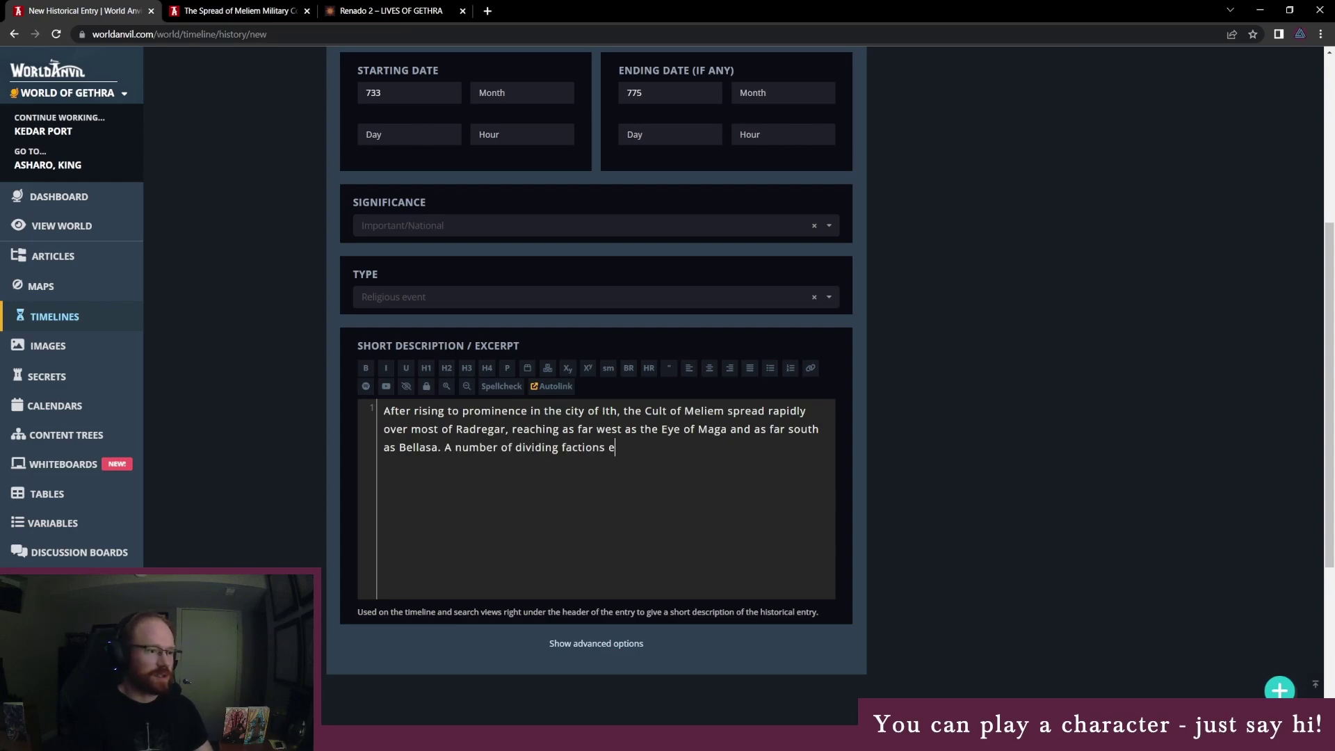
{"action": "type", "text": "ventually signaled its "}
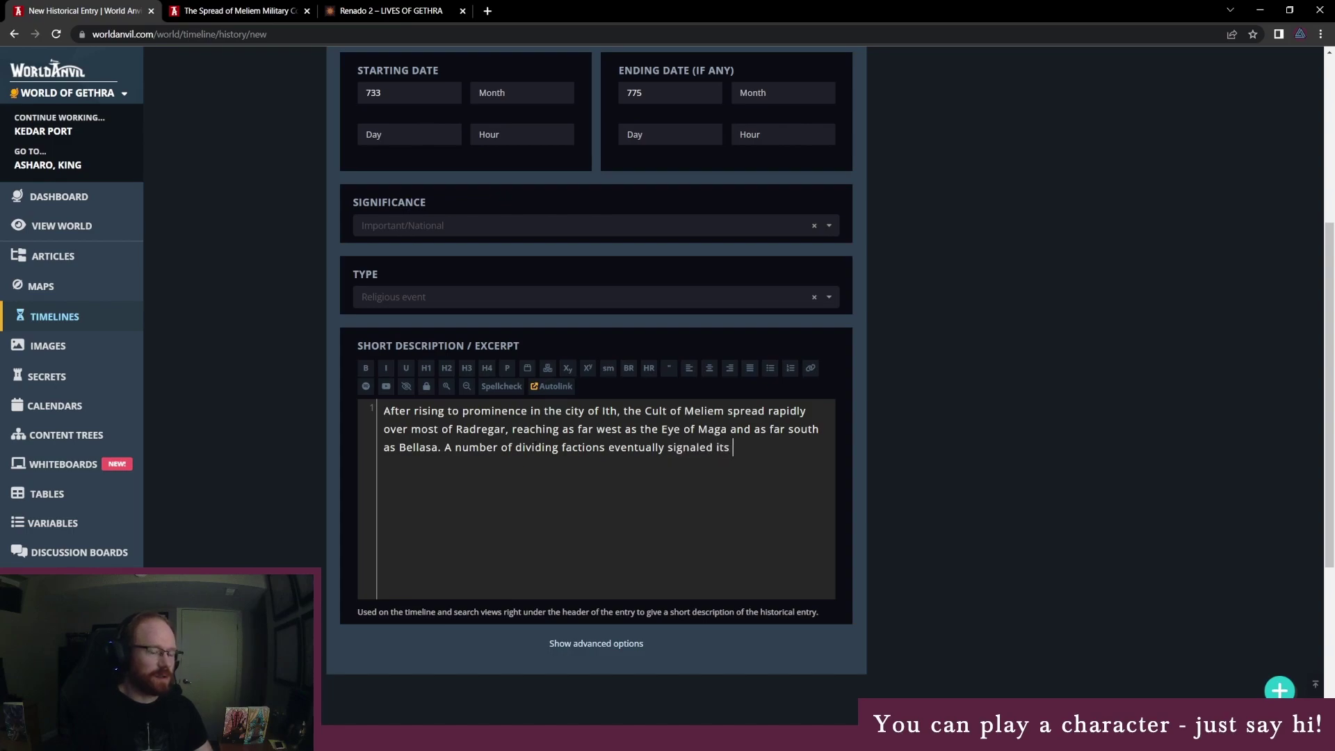
{"action": "type", "text": "reformation."}
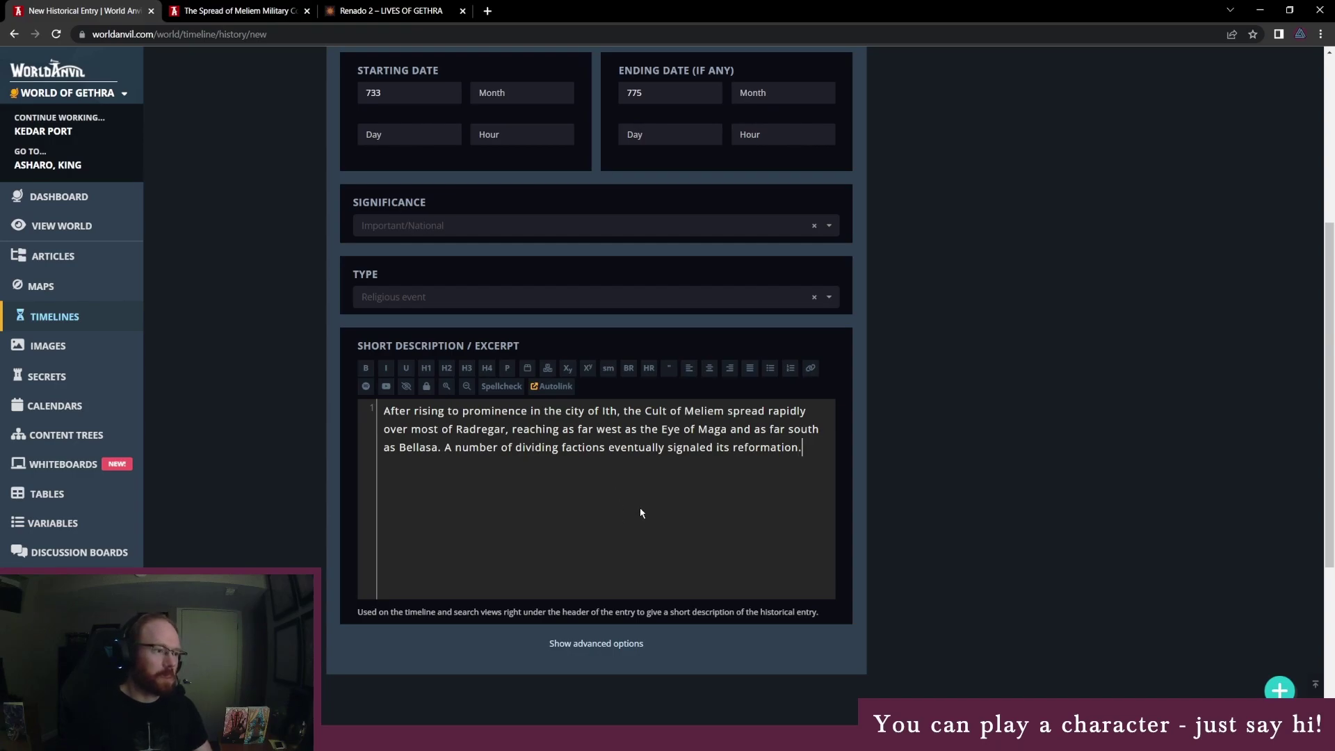
{"action": "scroll", "coordinate": [957, 521], "scroll_direction": "up", "scroll_amount": 4}
Create the entry and view it on the Major Events of the Known World timeline, 733–775.
{"action": "left_click", "coordinate": [927, 143]}
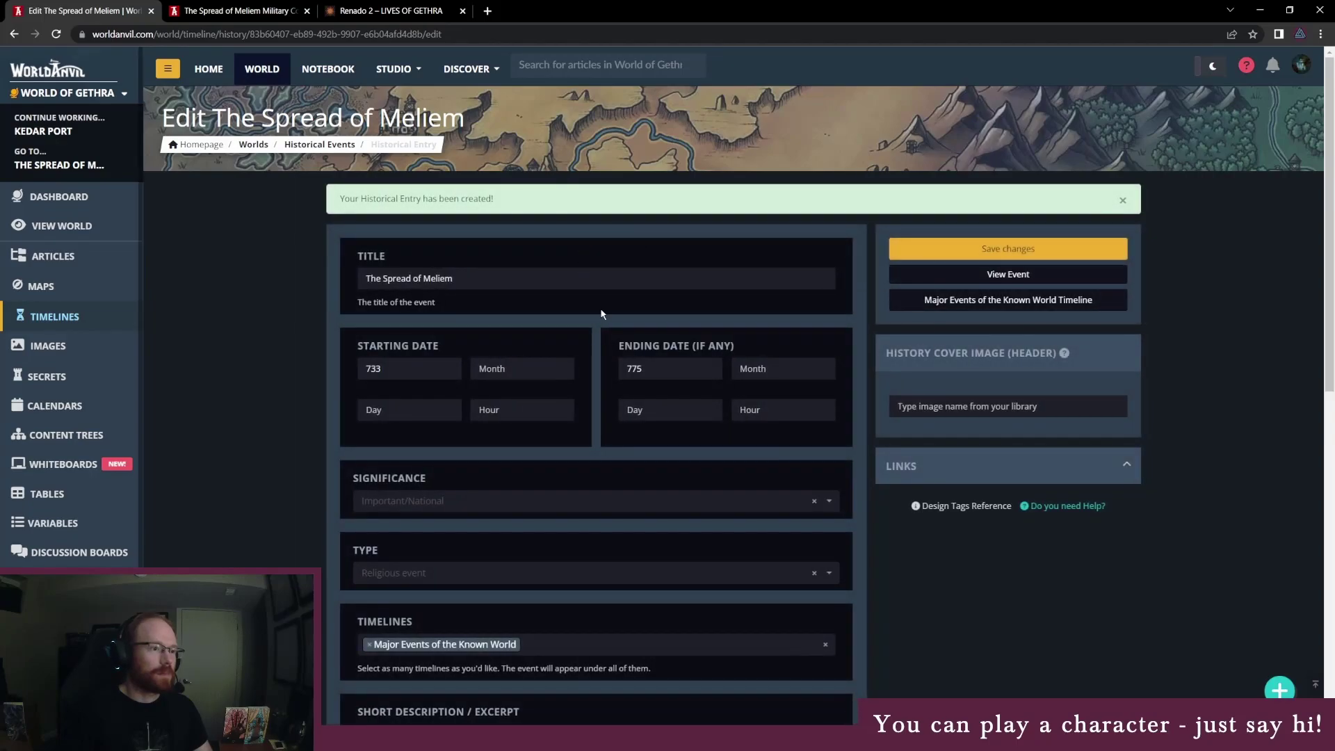
{"action": "left_click", "coordinate": [986, 306]}
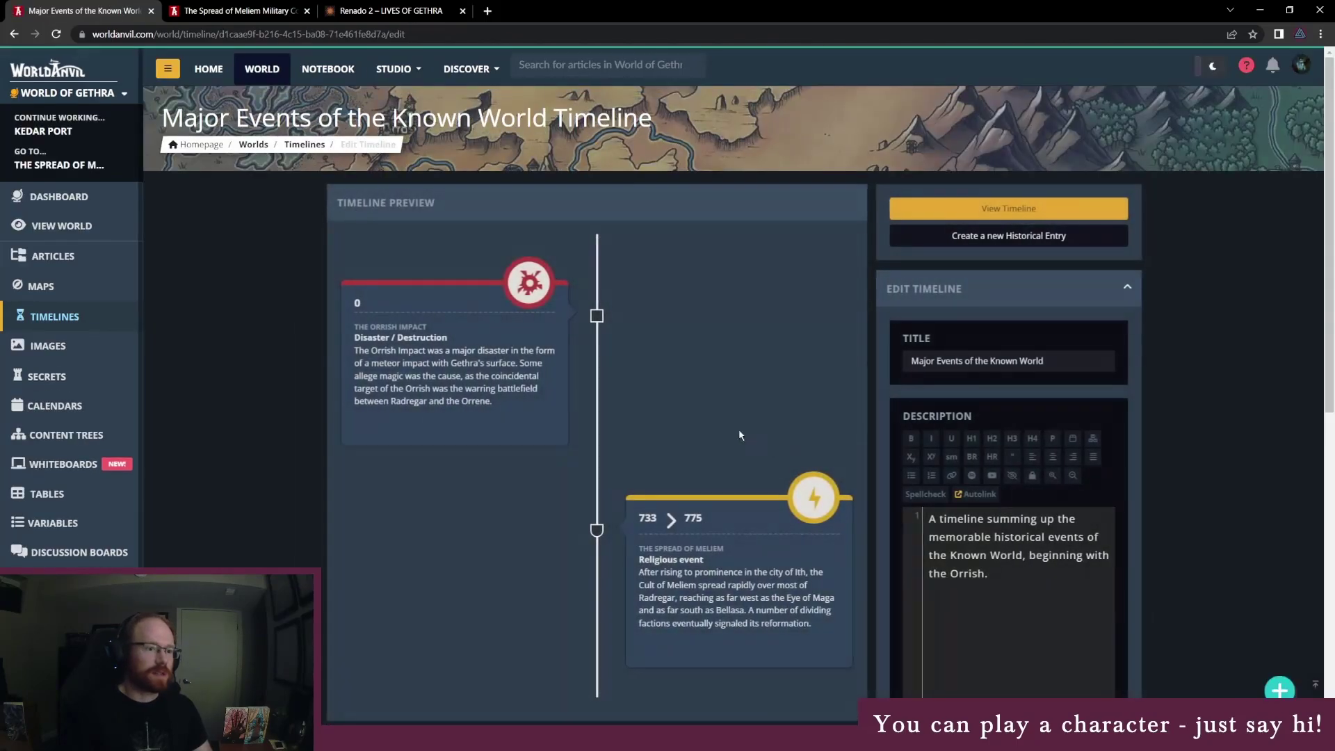
{"action": "scroll", "coordinate": [664, 354], "scroll_direction": "down", "scroll_amount": 1}
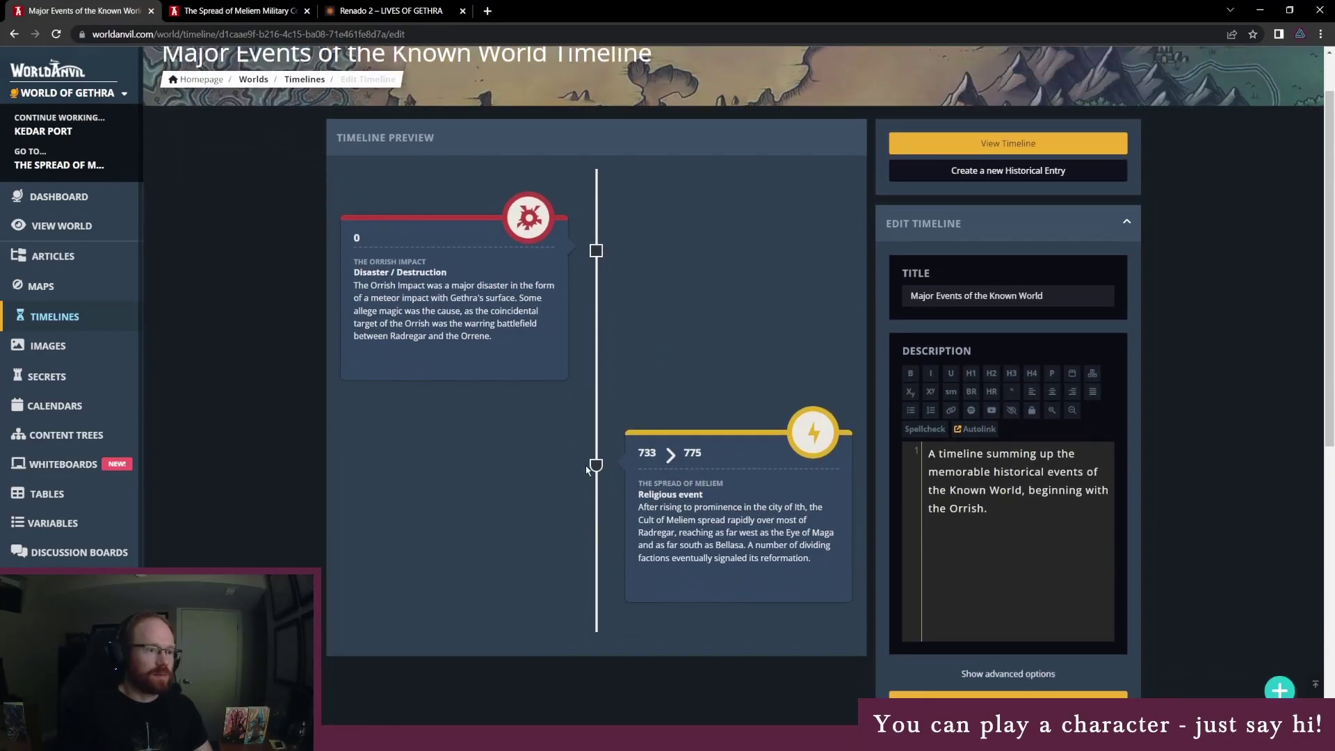
{"action": "mouse_move", "coordinate": [510, 268]}
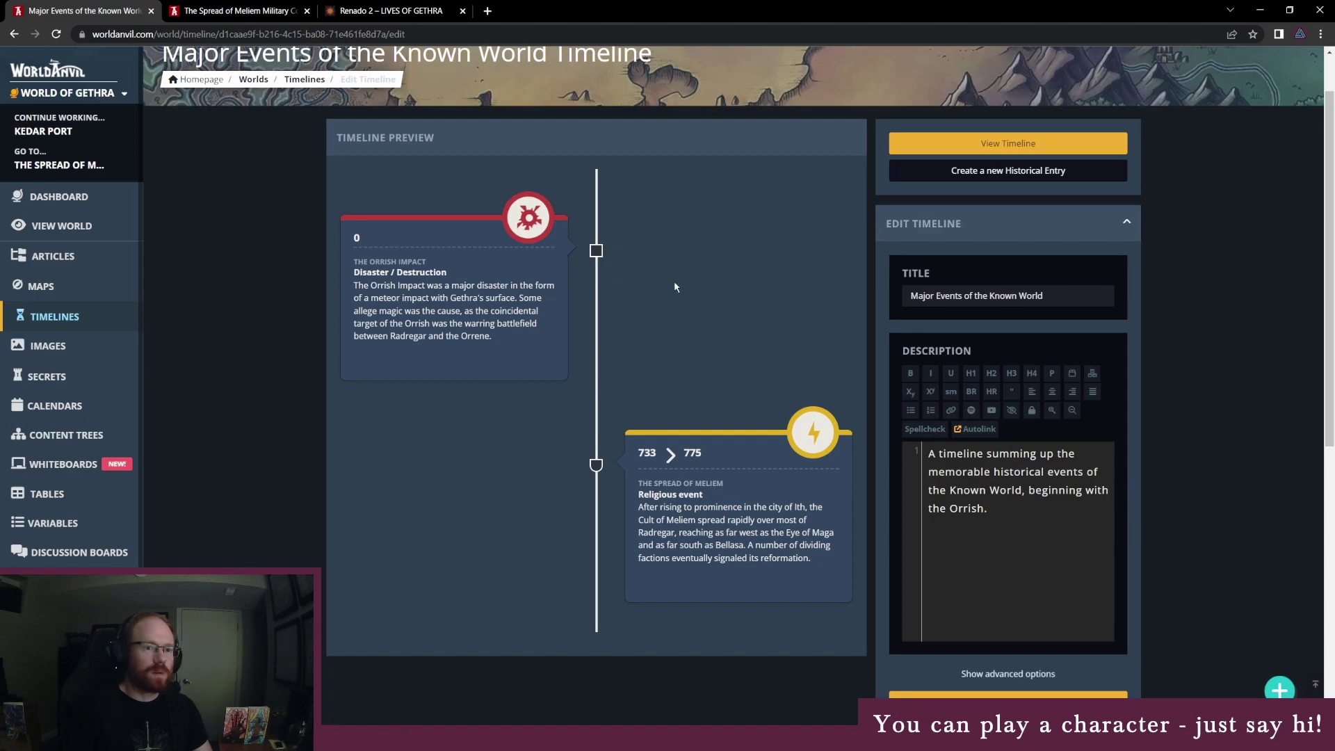
{"action": "scroll", "coordinate": [721, 334], "scroll_direction": "up", "scroll_amount": 1}
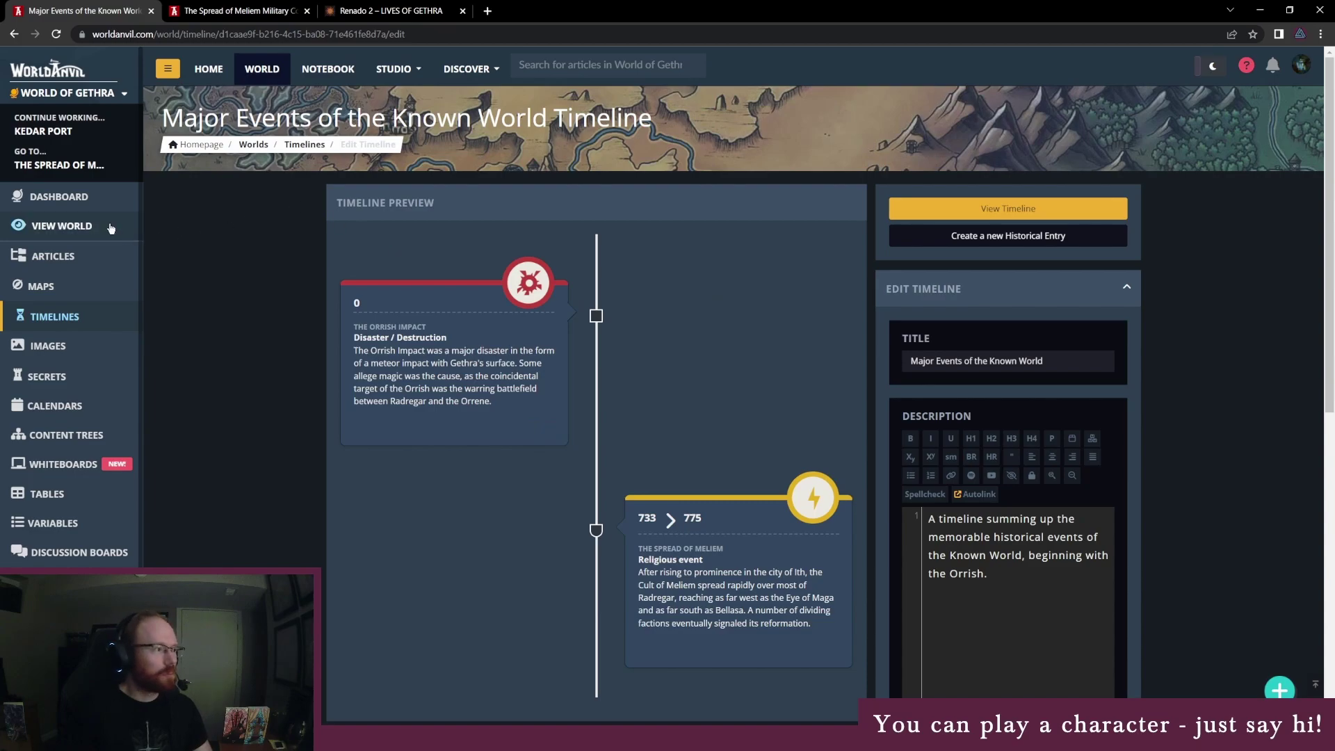
View the public wiki and inspect the Major Events of the Known World timeline.
{"action": "left_click", "coordinate": [72, 227]}
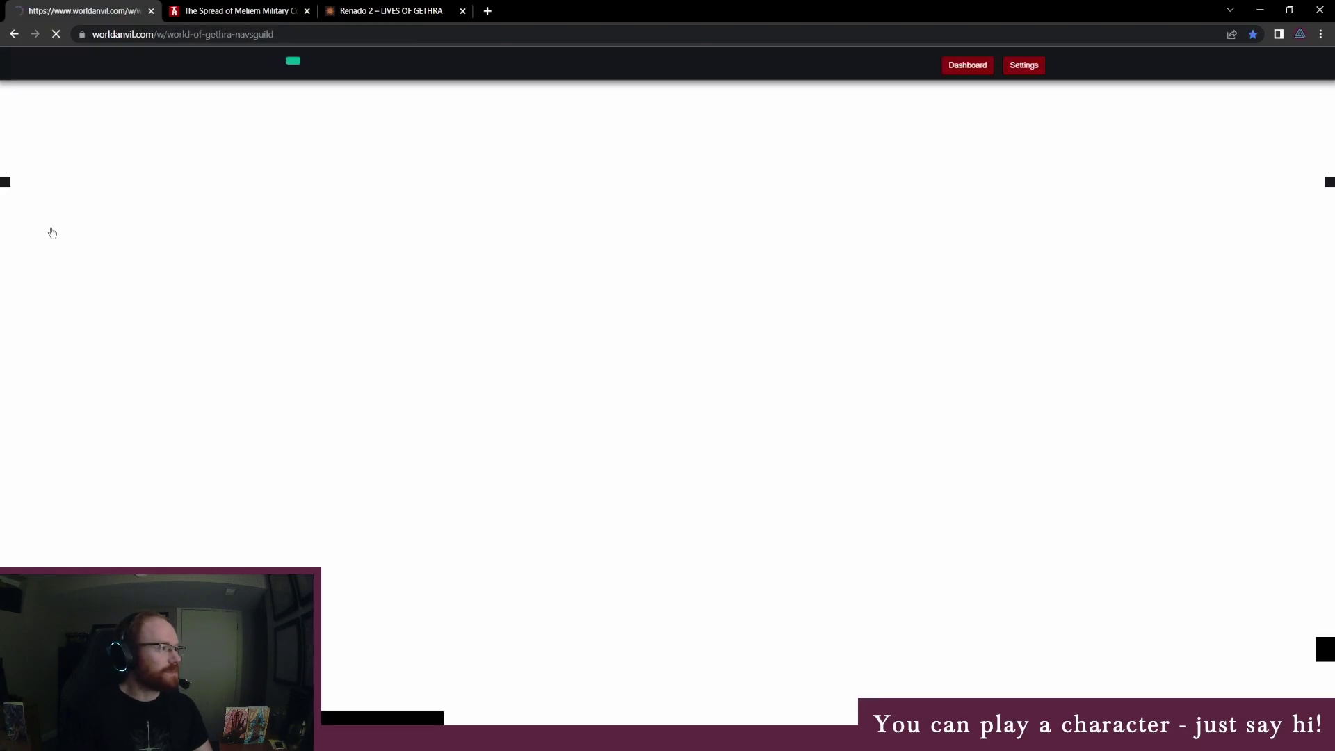
{"action": "scroll", "coordinate": [537, 417], "scroll_direction": "down", "scroll_amount": 5}
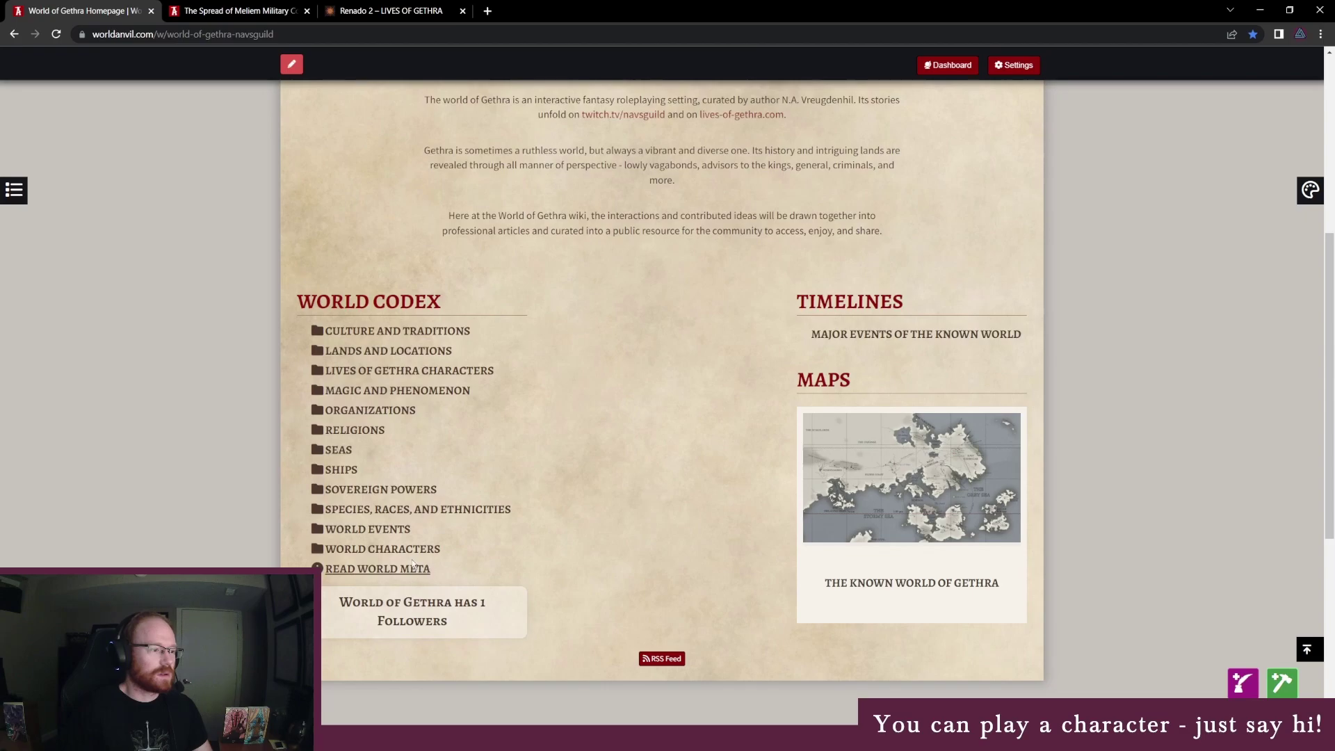
{"action": "scroll", "coordinate": [591, 530], "scroll_direction": "up", "scroll_amount": 1}
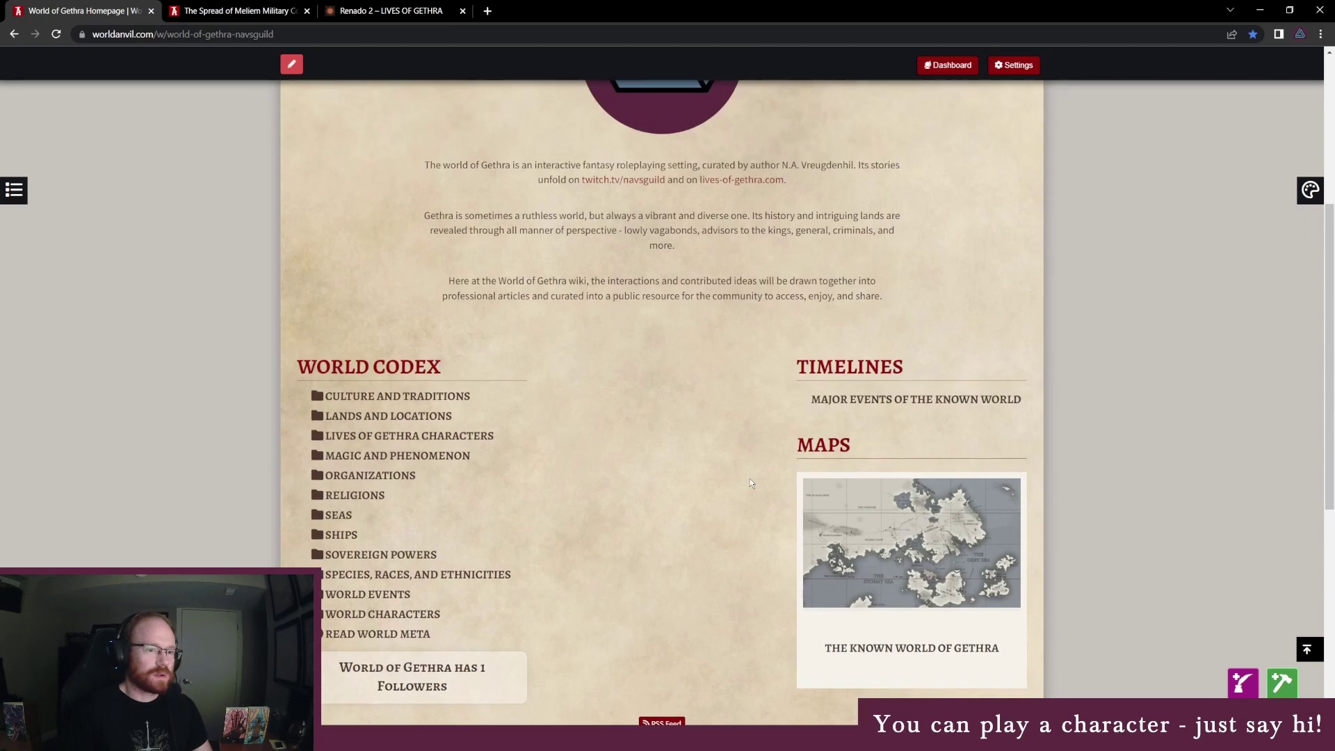
{"action": "left_click", "coordinate": [916, 400]}
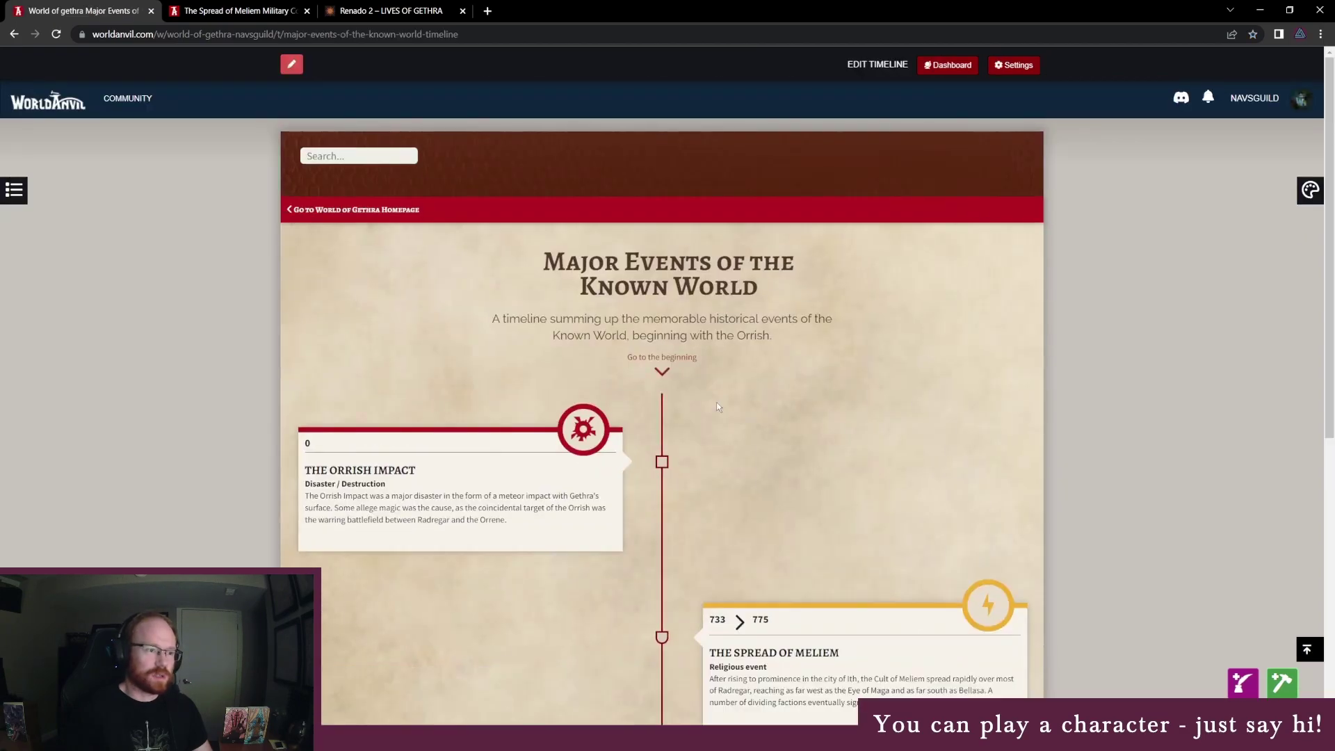
{"action": "scroll", "coordinate": [737, 507], "scroll_direction": "down", "scroll_amount": 2}
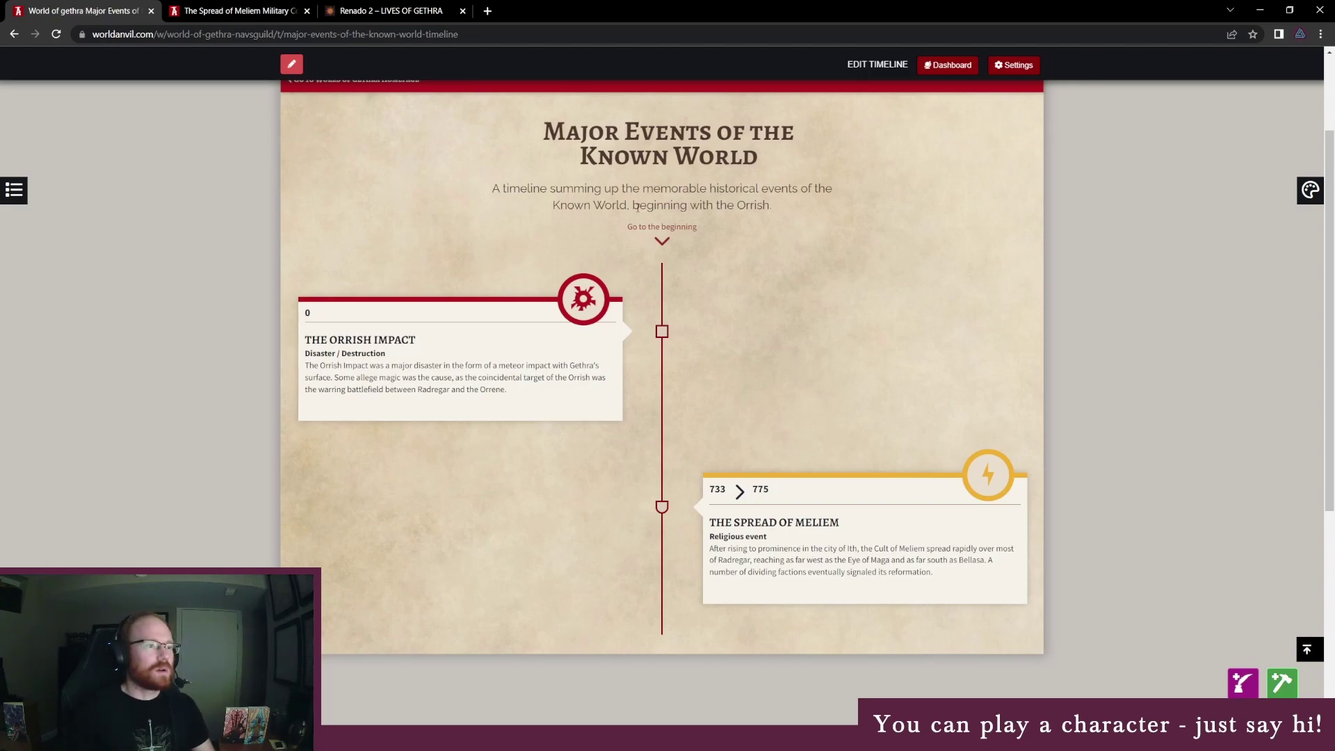
{"action": "scroll", "coordinate": [661, 298], "scroll_direction": "up", "scroll_amount": 2}
{"action": "left_click_drag", "start_coordinate": [541, 254], "coordinate": [681, 320]}
{"action": "left_click", "coordinate": [734, 332]}
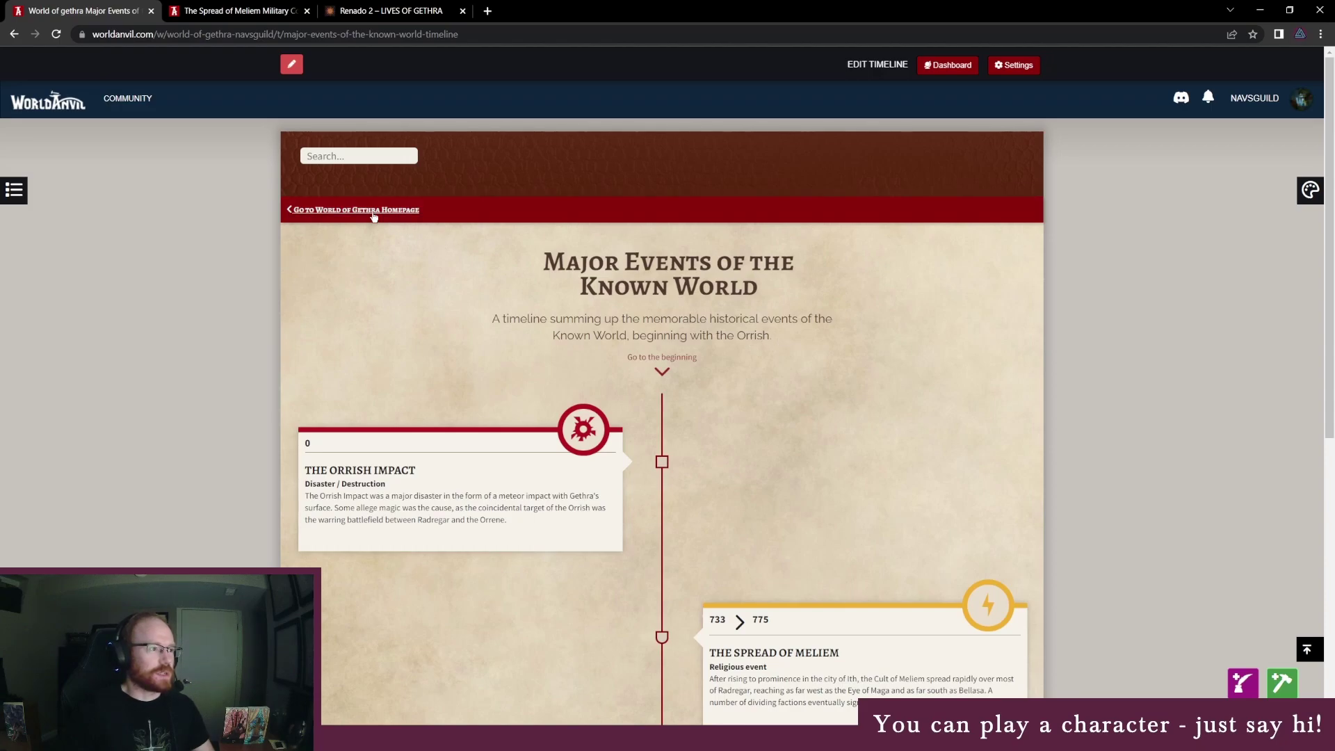
{"action": "scroll", "coordinate": [735, 480], "scroll_direction": "down", "scroll_amount": 2}
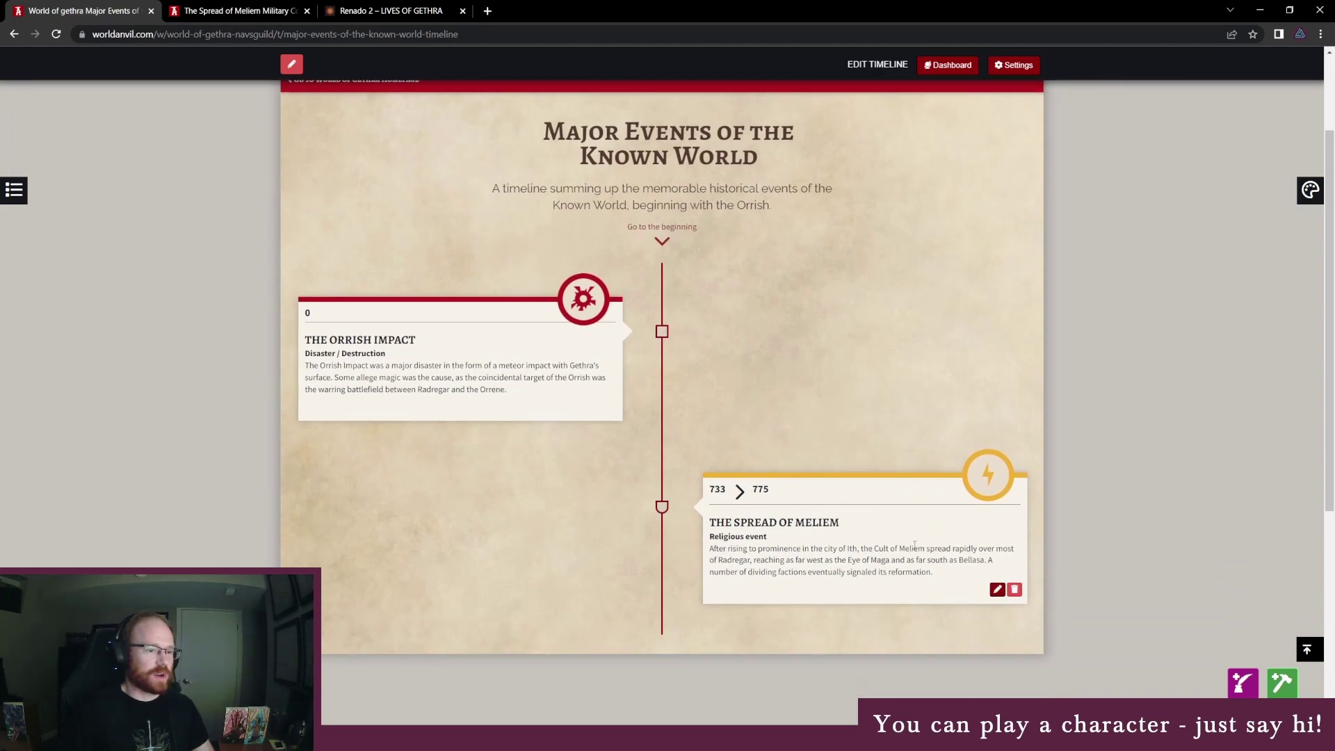
{"action": "mouse_move", "coordinate": [777, 508]}
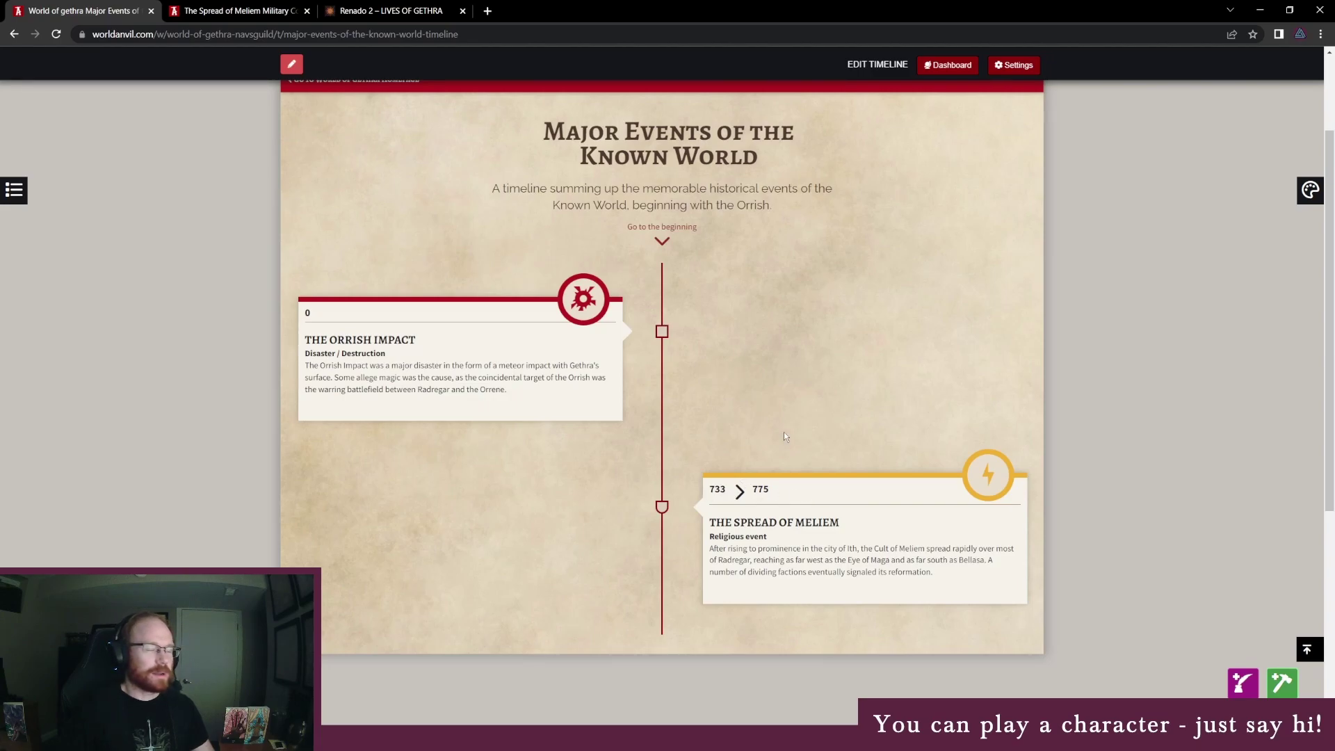
{"action": "scroll", "coordinate": [786, 438], "scroll_direction": "up", "scroll_amount": 1}
{"action": "mouse_move", "coordinate": [707, 557]}
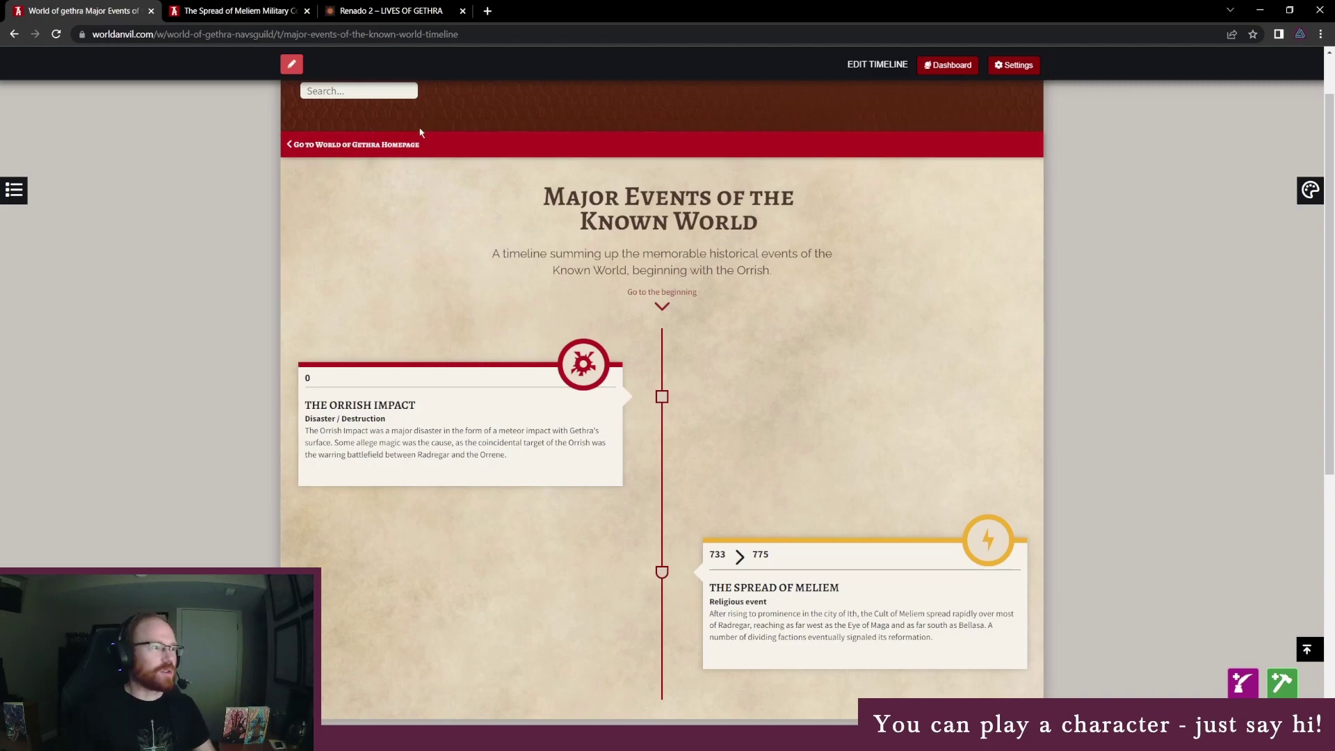
Return to the World of Gethra homepage and read down through its intro.
{"action": "left_click", "coordinate": [386, 146]}
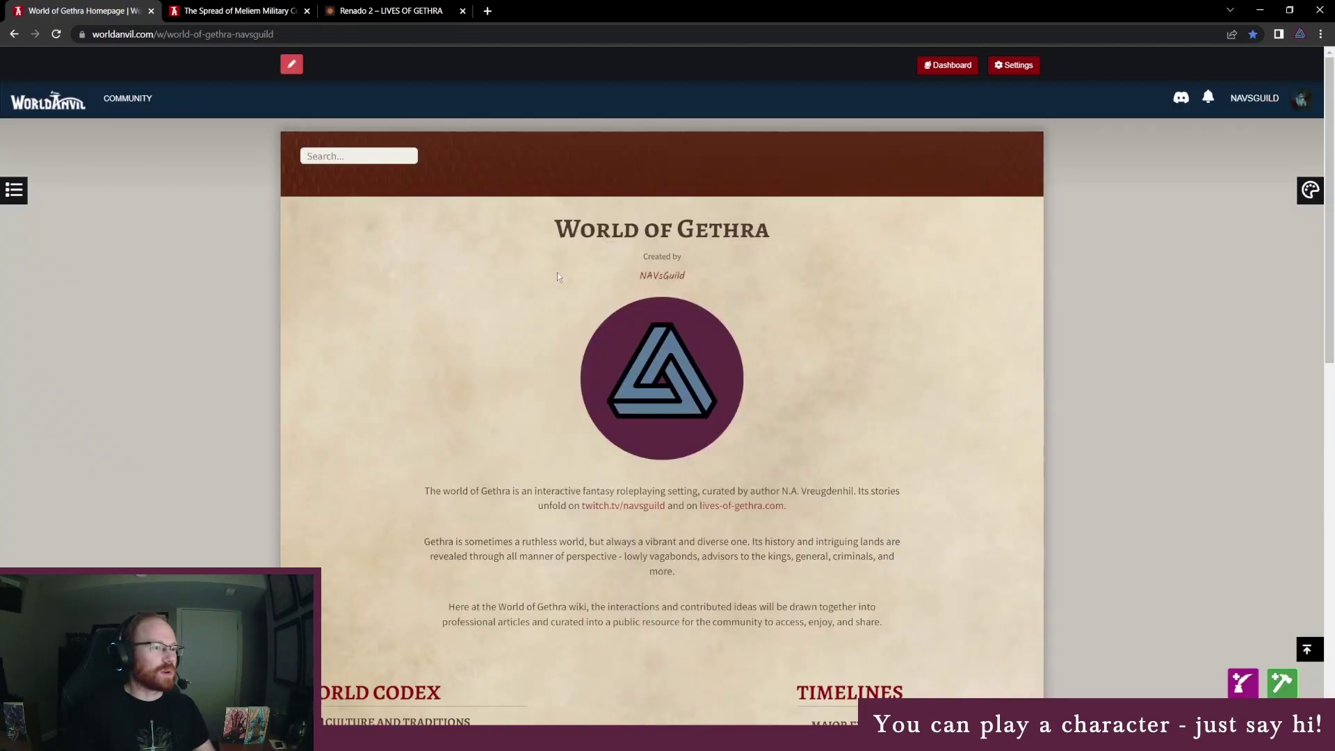
{"action": "scroll", "coordinate": [557, 383], "scroll_direction": "down", "scroll_amount": 6}
{"action": "scroll", "coordinate": [535, 452], "scroll_direction": "down", "scroll_amount": 2}
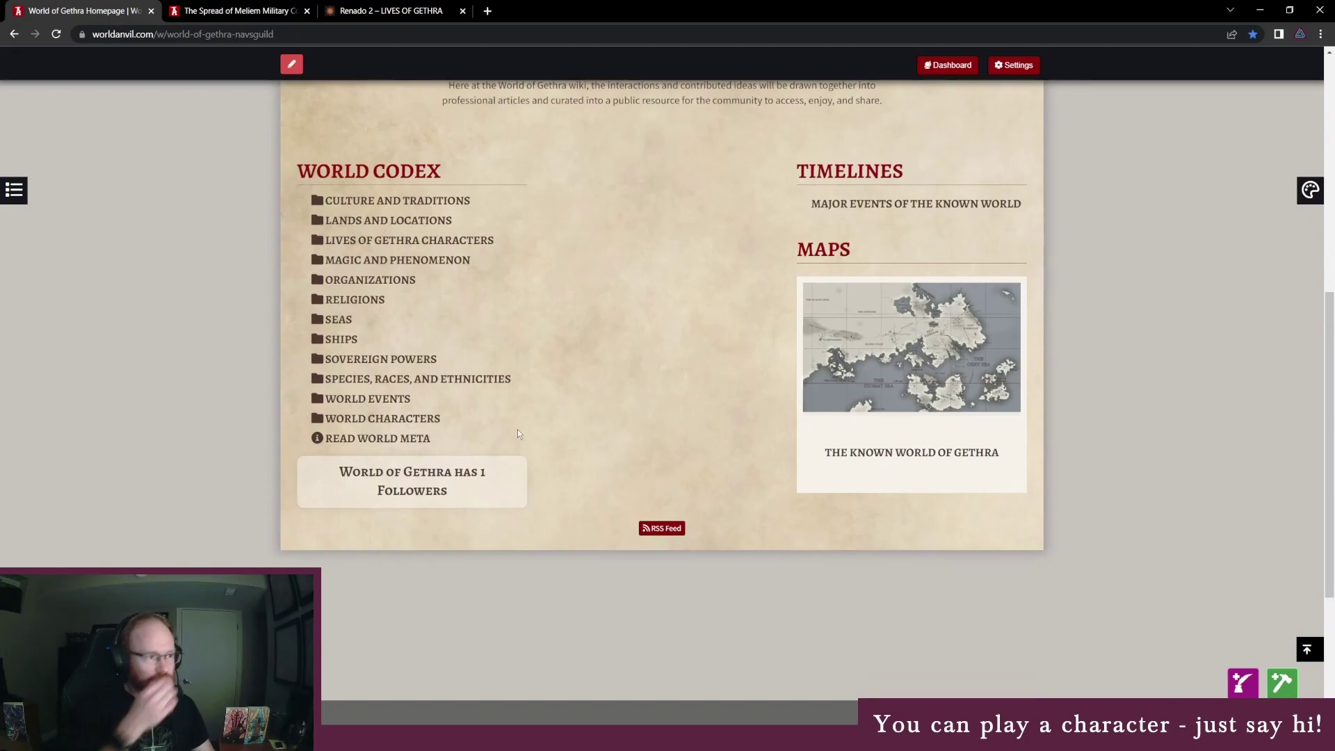
{"action": "scroll", "coordinate": [629, 391], "scroll_direction": "up", "scroll_amount": 5}
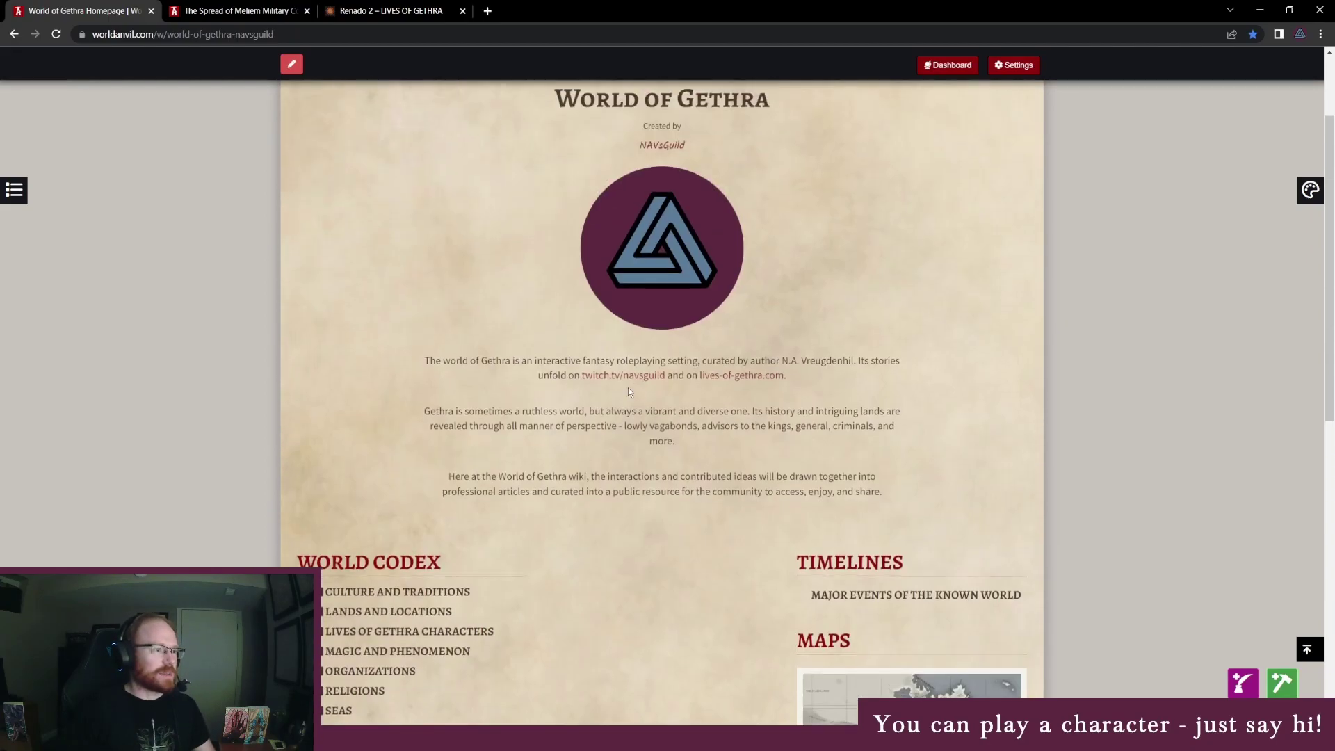
{"action": "scroll", "coordinate": [644, 593], "scroll_direction": "up", "scroll_amount": 2}
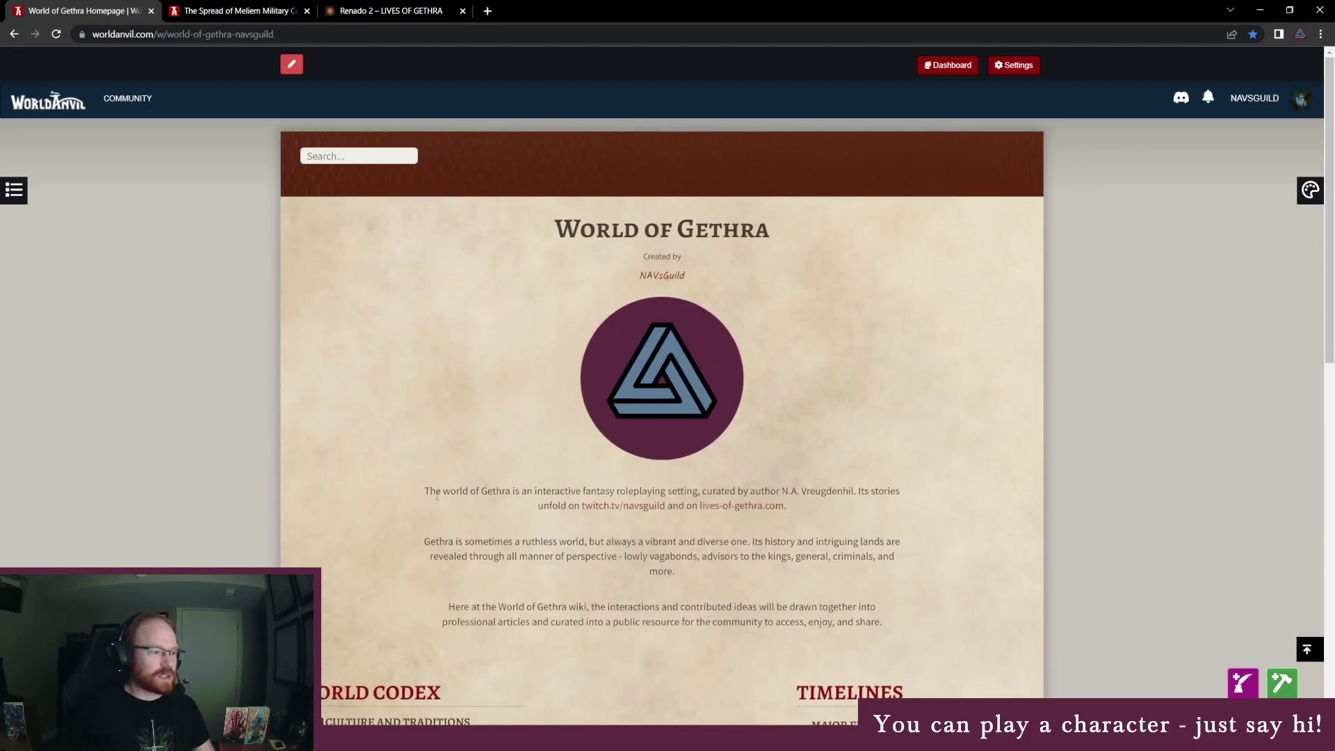
{"action": "left_click_drag", "start_coordinate": [425, 491], "coordinate": [900, 492]}
{"action": "left_click", "coordinate": [465, 525]}
{"action": "scroll", "coordinate": [466, 528], "scroll_direction": "down", "scroll_amount": 1}
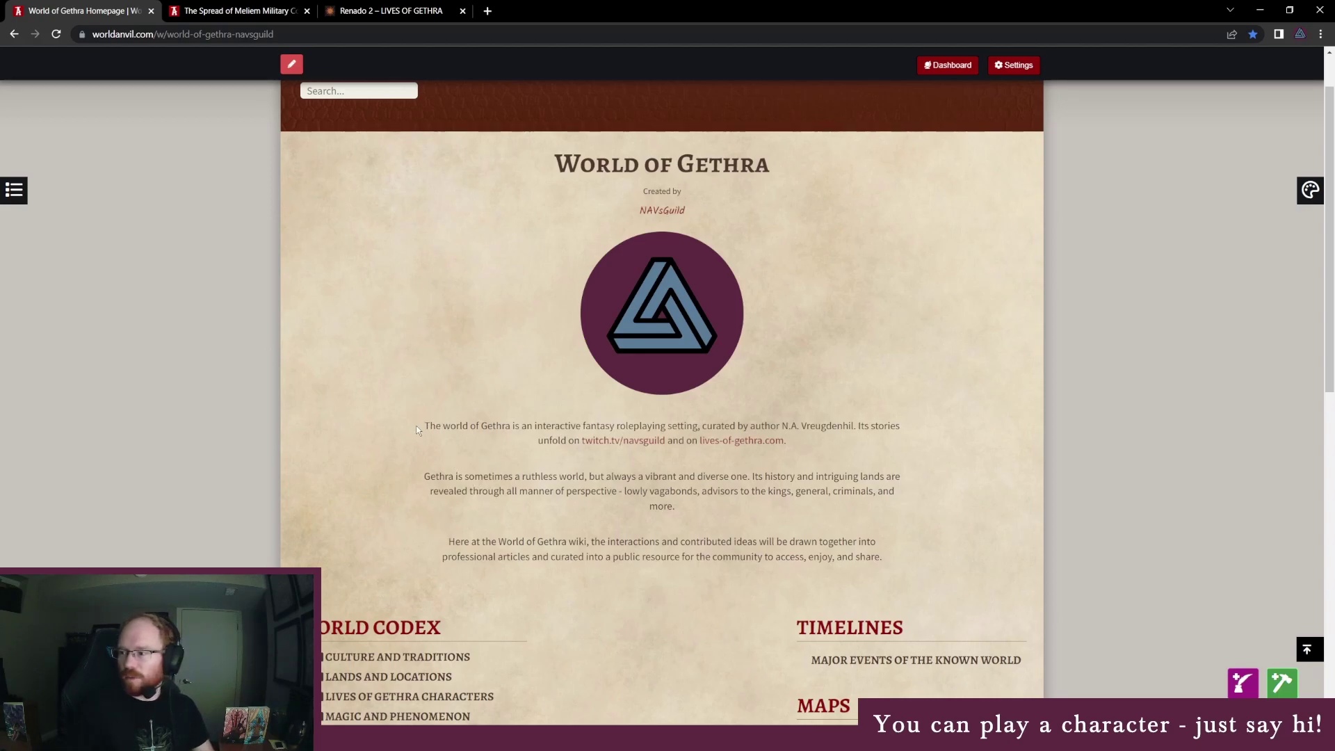
{"action": "scroll", "coordinate": [426, 444], "scroll_direction": "down", "scroll_amount": 3}
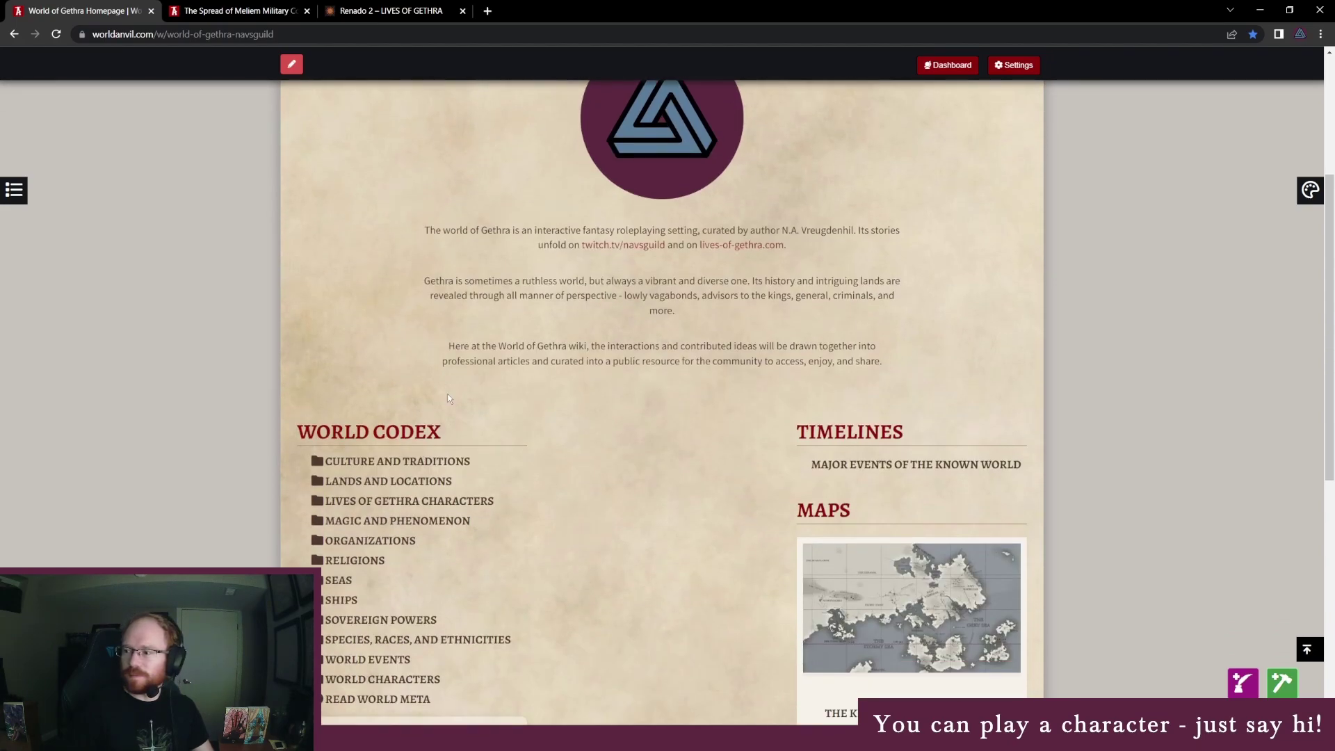
{"action": "scroll", "coordinate": [455, 411], "scroll_direction": "down", "scroll_amount": 1}
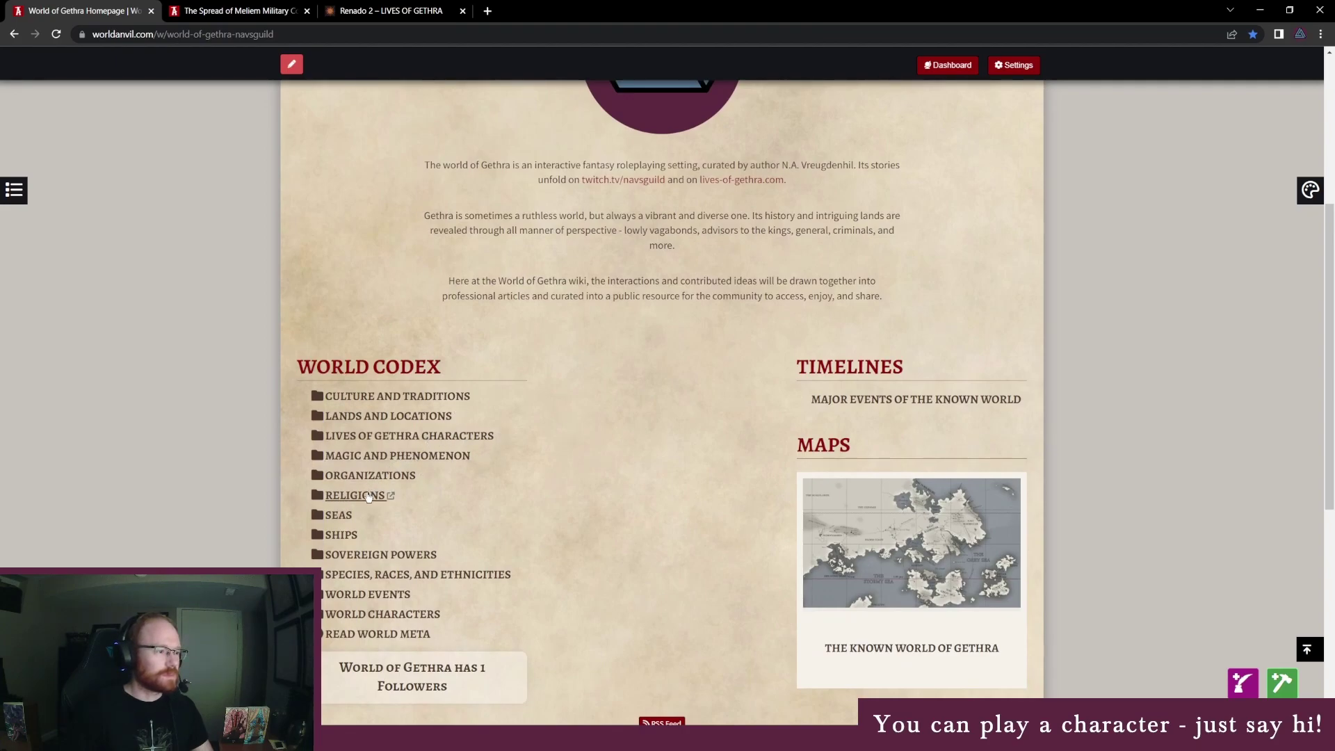
Expand and collapse Sovereign Powers, expand Ships, then go to the world's dashboard.
{"action": "left_click", "coordinate": [346, 556]}
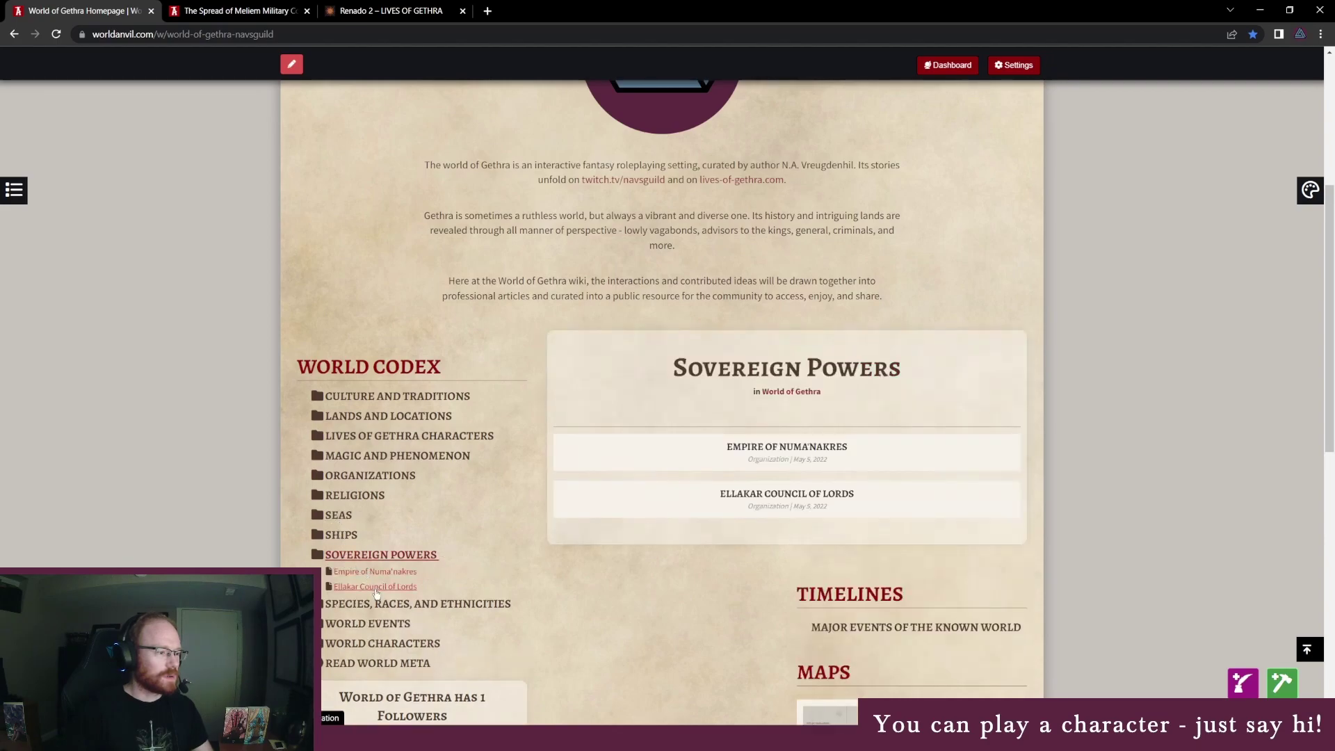
{"action": "scroll", "coordinate": [379, 578], "scroll_direction": "down", "scroll_amount": 2}
{"action": "left_click", "coordinate": [394, 427]}
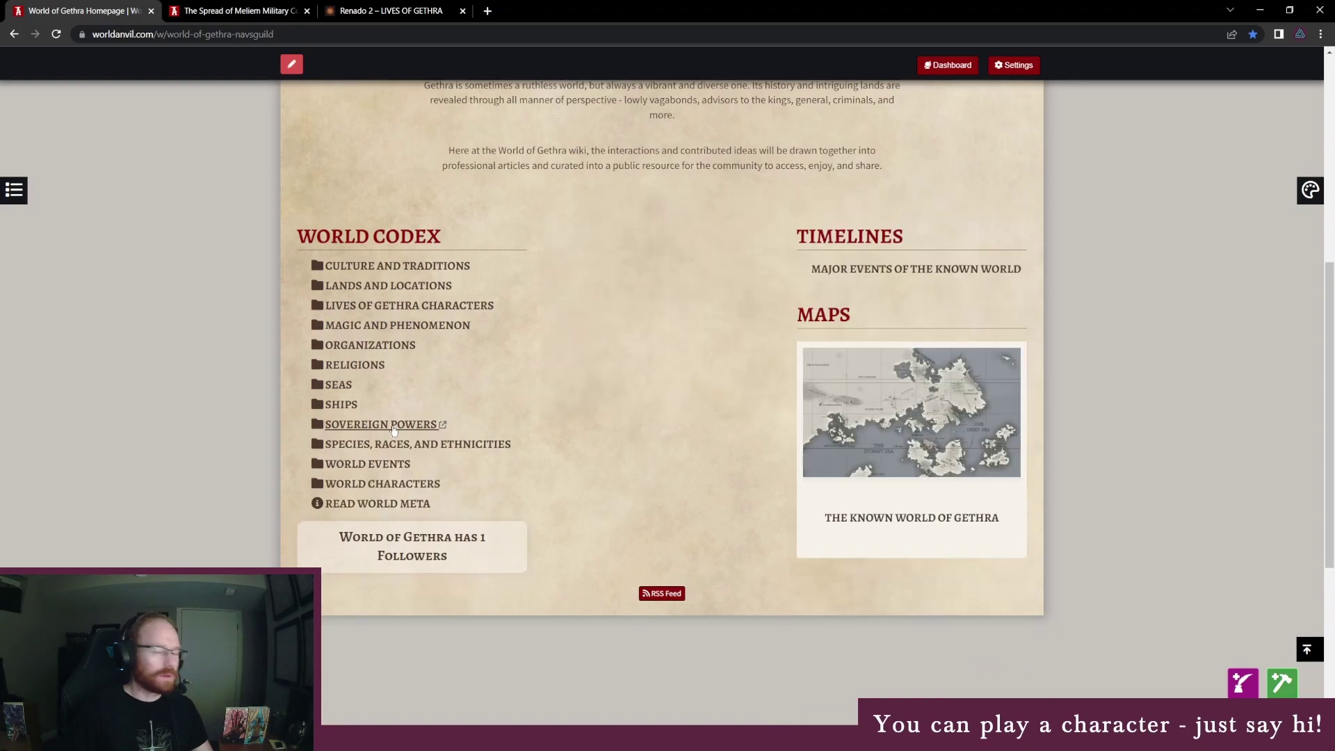
{"action": "left_click", "coordinate": [347, 408]}
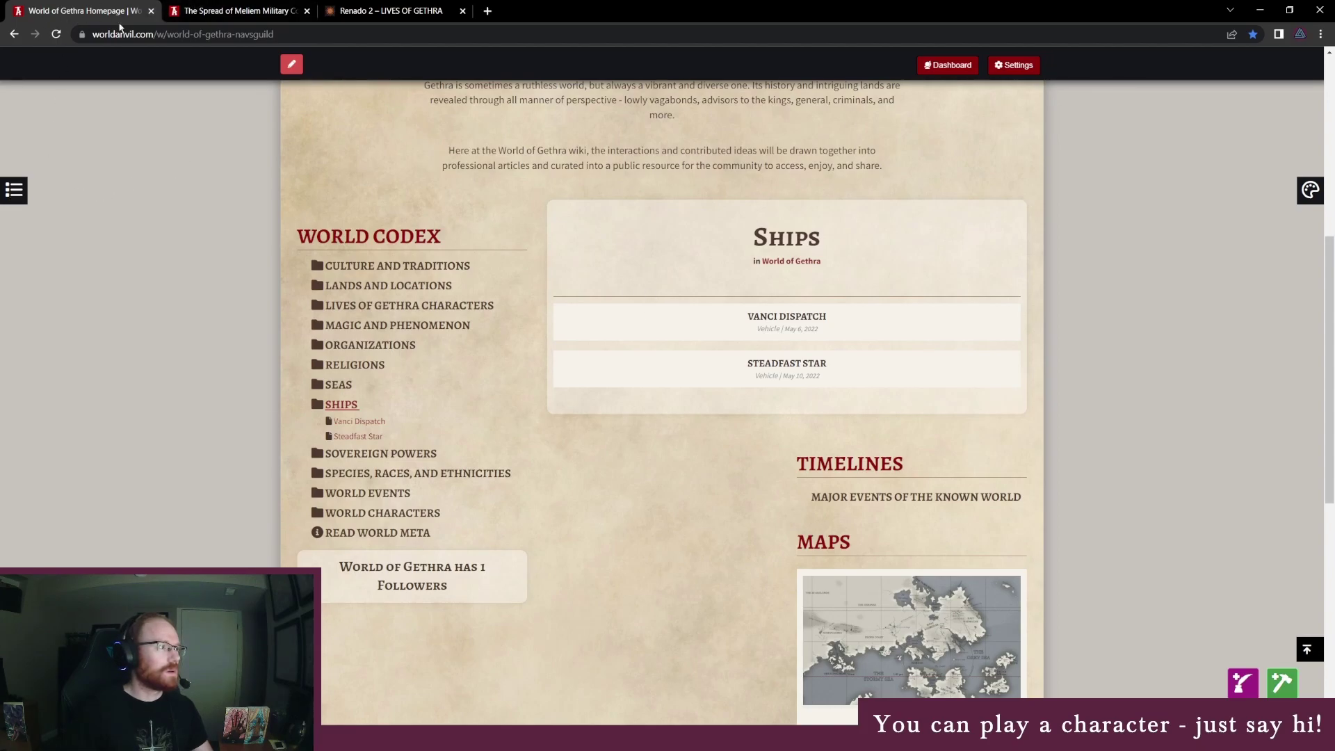
{"action": "left_click", "coordinate": [933, 66]}
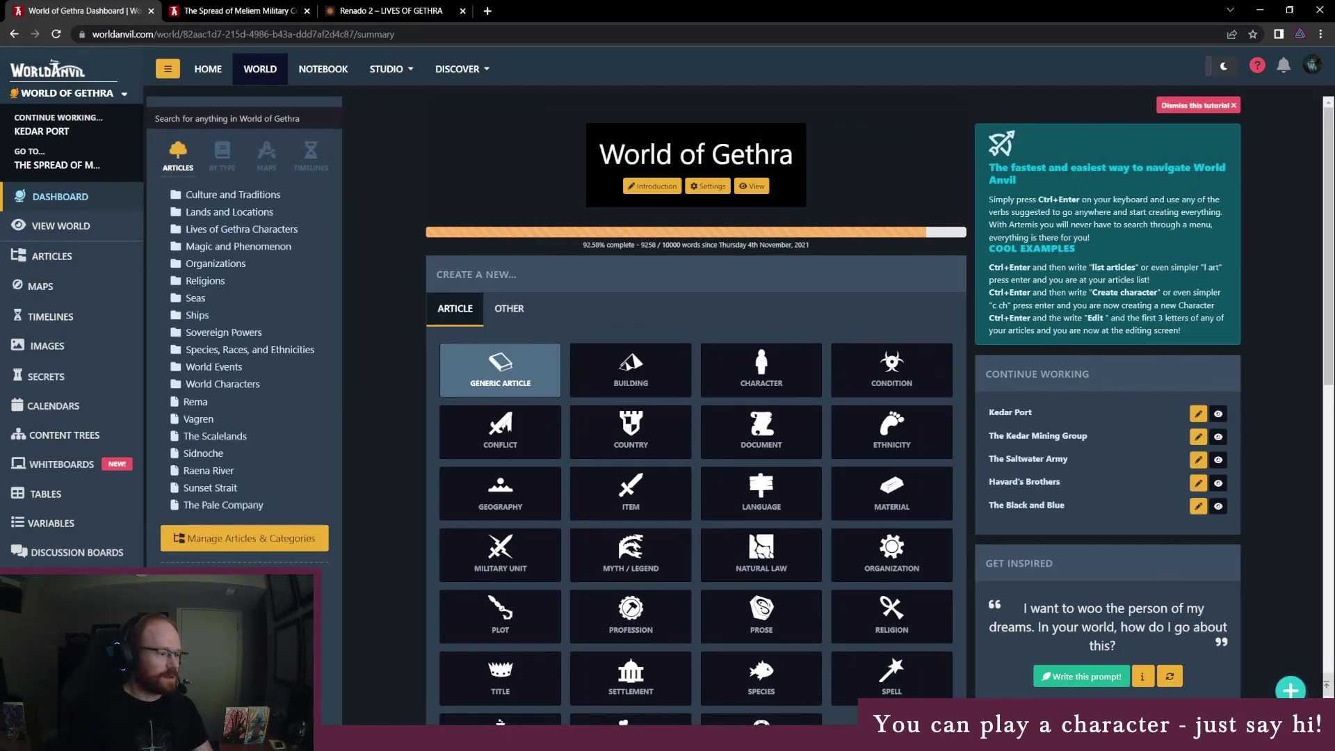
Review the Gethra Notes in OneNote, then come back to the World Anvil dashboard.
{"action": "key", "text": "alt+Tab"}
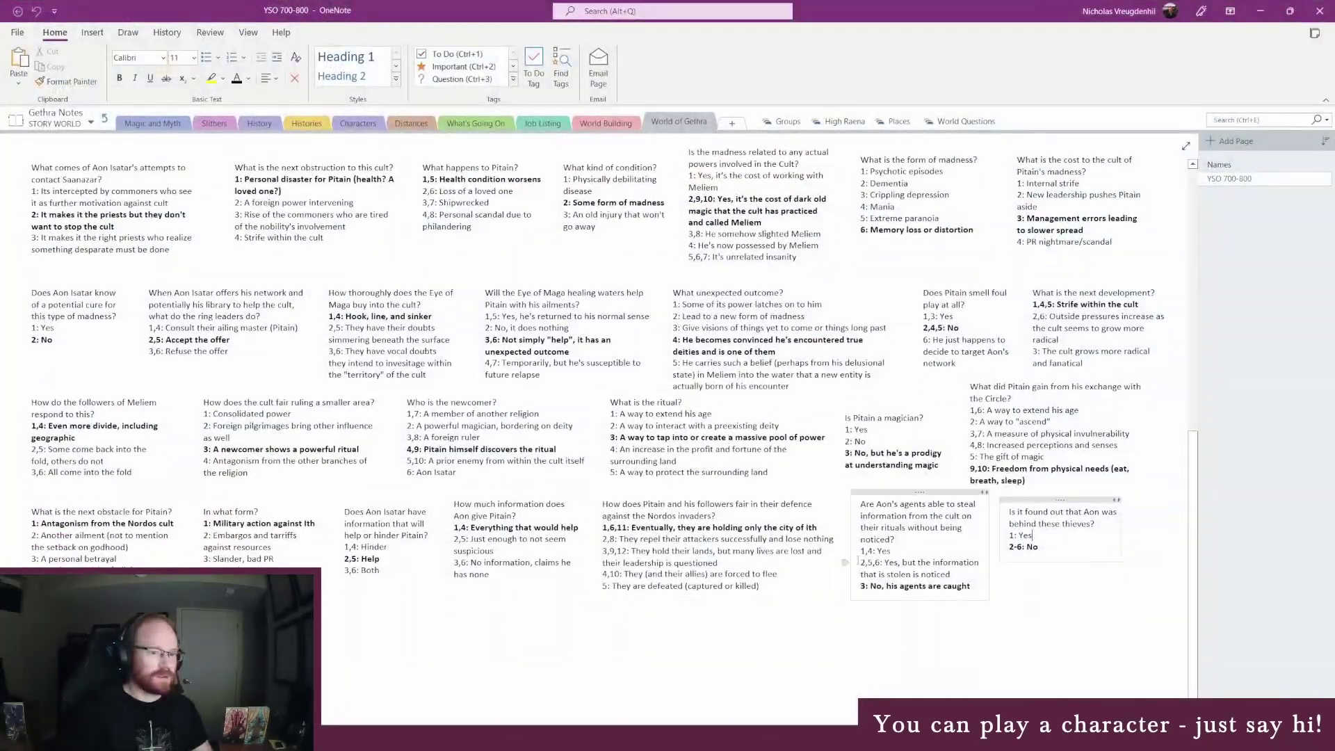
{"action": "scroll", "coordinate": [550, 703], "scroll_direction": "down", "scroll_amount": 1}
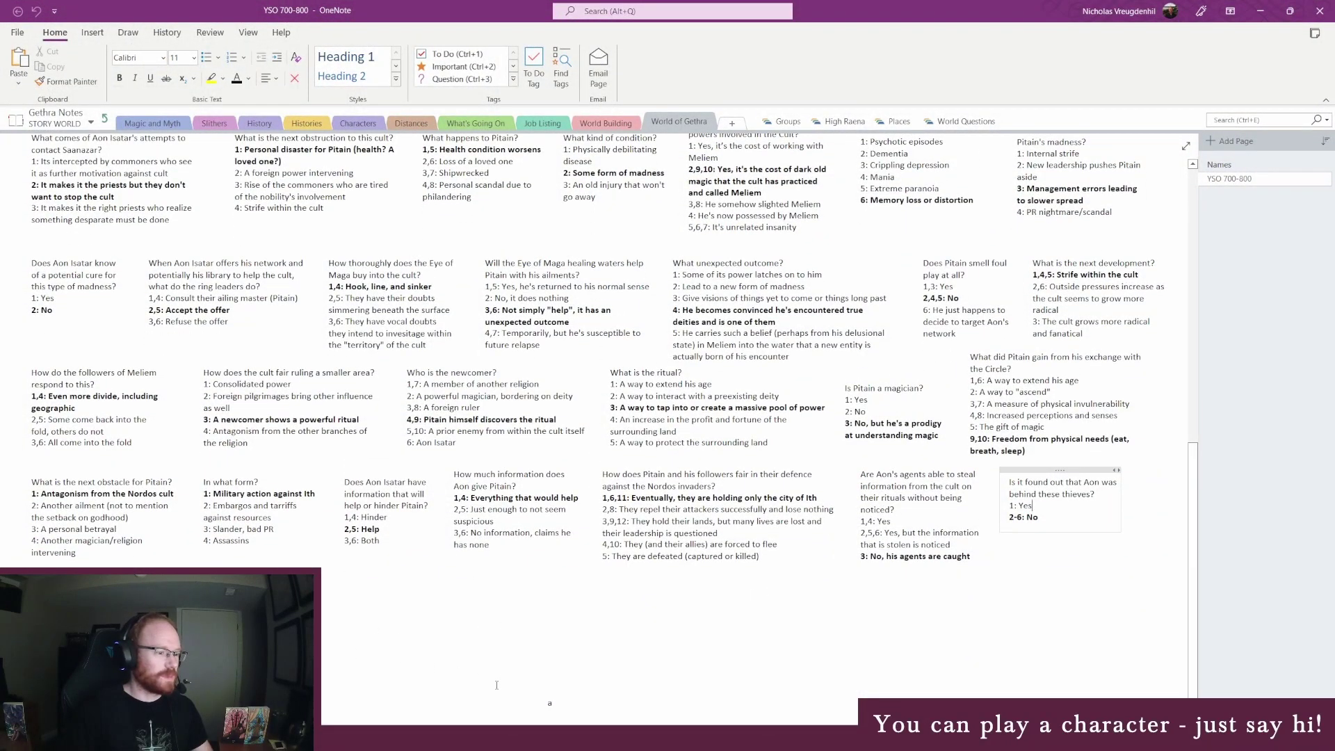
{"action": "scroll", "coordinate": [452, 654], "scroll_direction": "down", "scroll_amount": 3}
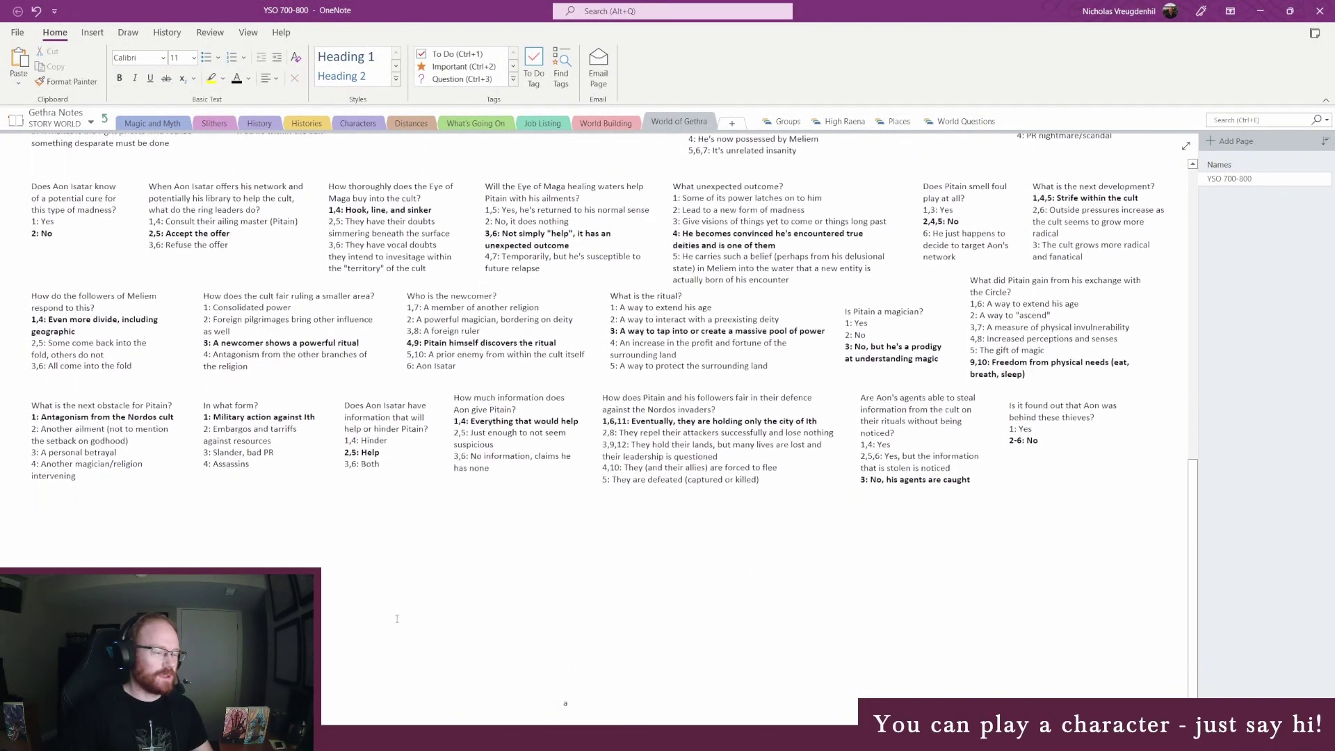
{"action": "scroll", "coordinate": [397, 619], "scroll_direction": "up", "scroll_amount": 2}
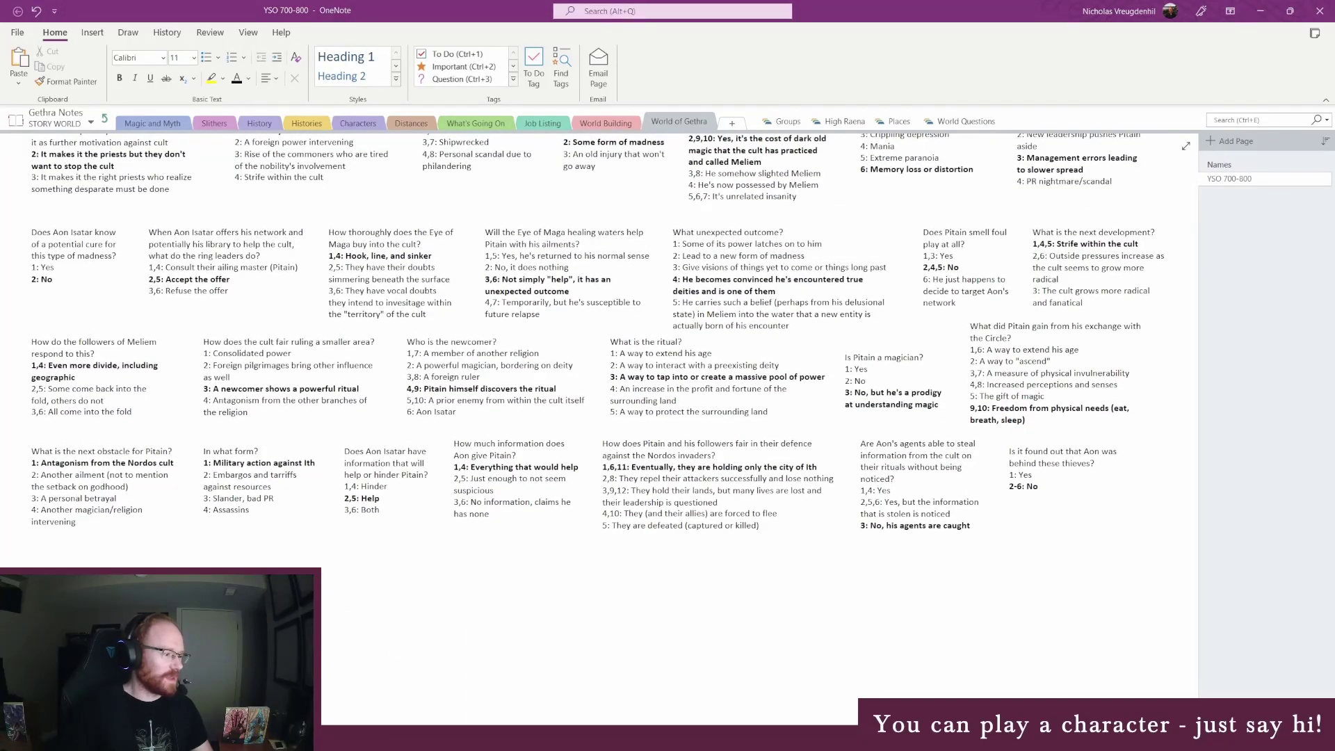
{"action": "key", "text": "alt+Tab"}
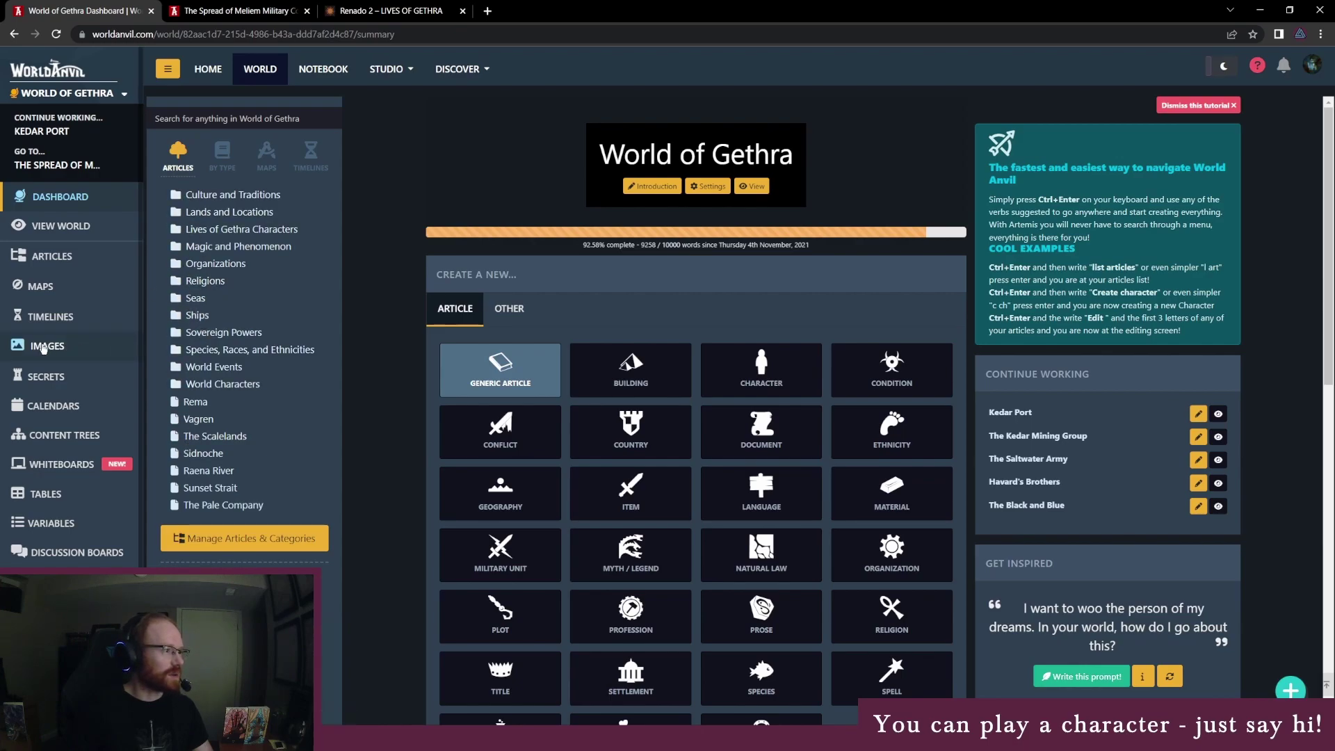
In the articles manager, move Steadfast Star above Vanci Dispatch in Ships.
{"action": "left_click", "coordinate": [38, 253]}
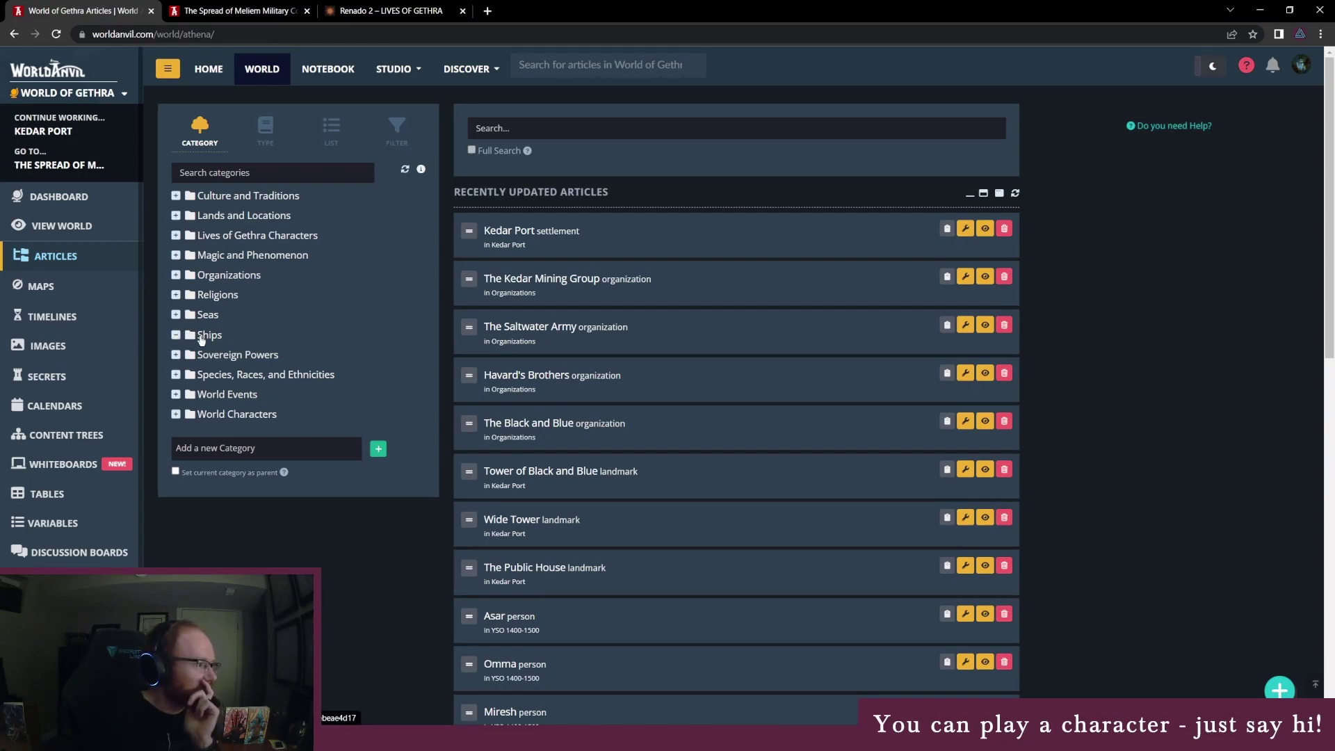
{"action": "left_click", "coordinate": [208, 336]}
{"action": "mouse_move", "coordinate": [470, 341]}
{"action": "left_mouse_down"}
{"action": "mouse_move", "coordinate": [391, 313]}
{"action": "mouse_move", "coordinate": [476, 337]}
{"action": "left_mouse_up"}
{"action": "left_click_drag", "start_coordinate": [931, 339], "coordinate": [897, 284]}
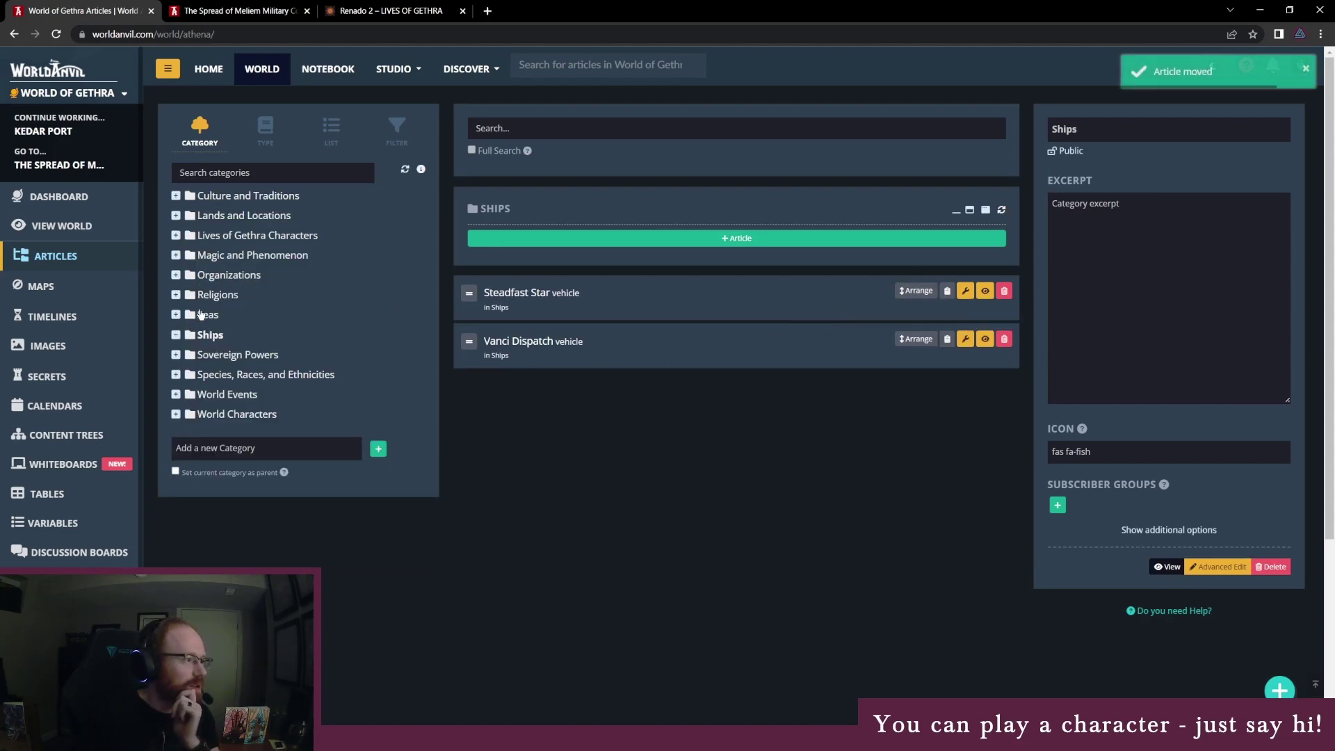
Reorder Seas so The Boundless Sea is first and The Grey Sea second.
{"action": "left_click", "coordinate": [209, 316]}
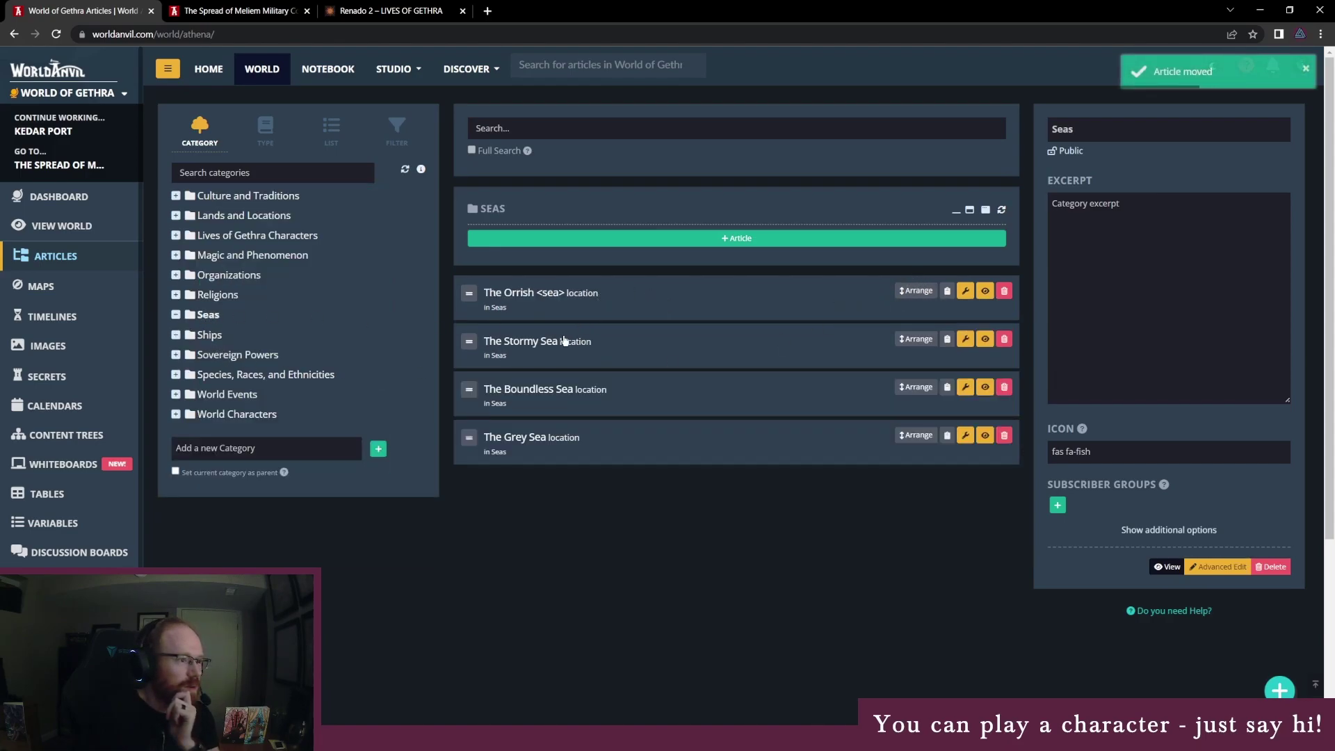
{"action": "left_click_drag", "start_coordinate": [877, 388], "coordinate": [882, 322]}
{"action": "left_click_drag", "start_coordinate": [904, 433], "coordinate": [913, 340]}
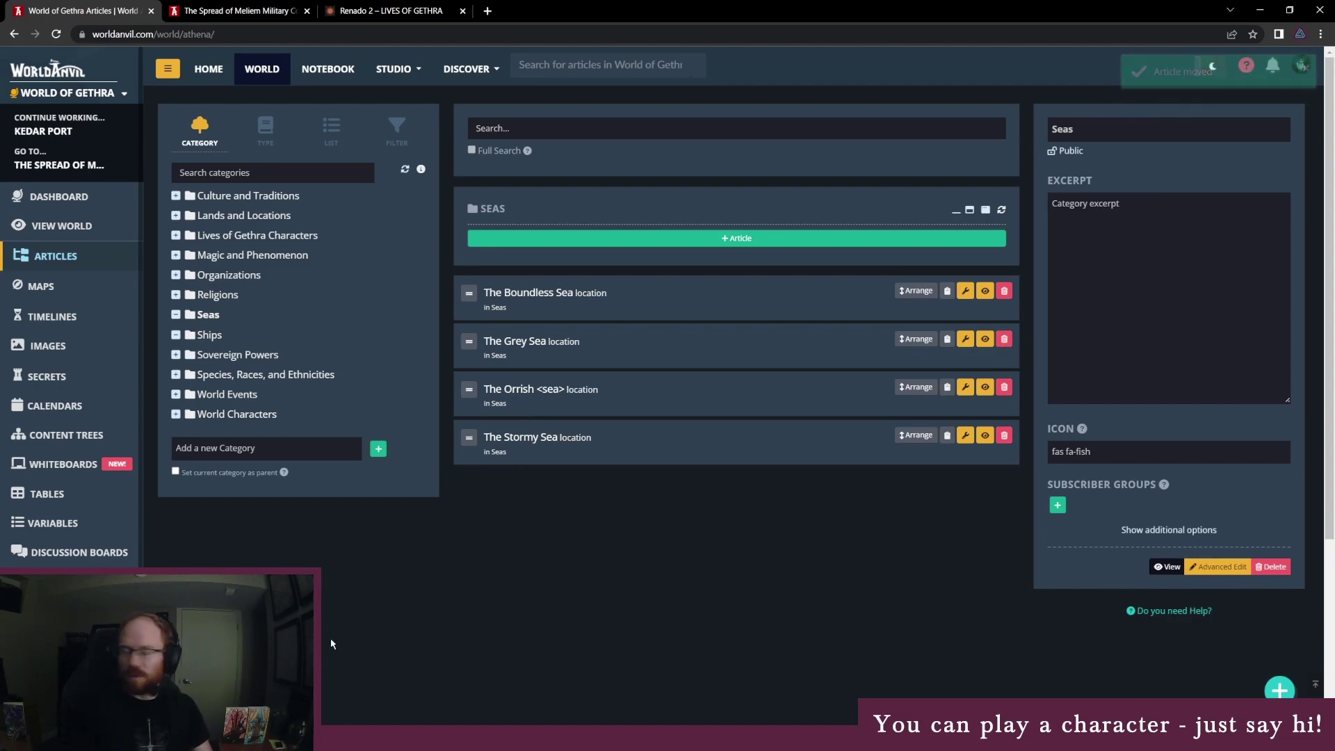
{"action": "key", "text": "alt+Tab"}
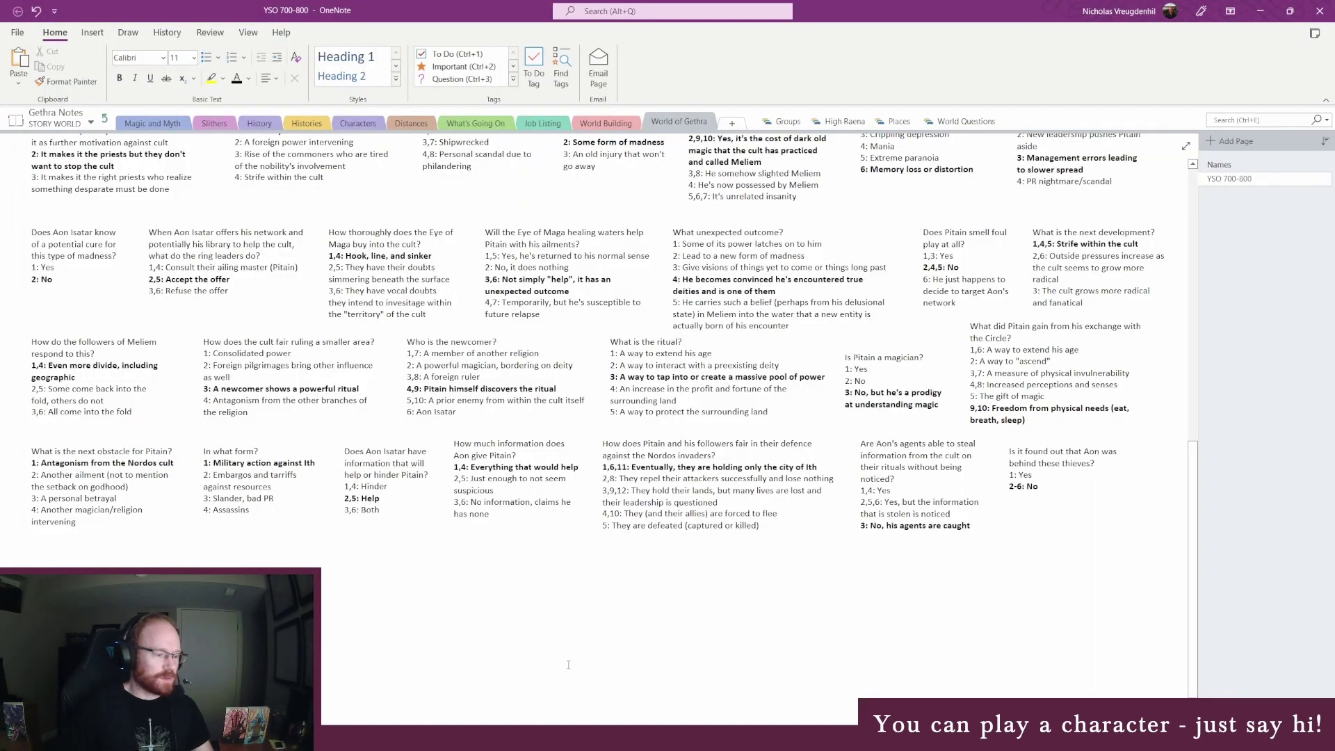
Add a narrow note asking where a viewer's character should fit, with Solo or With the other options.
{"action": "type", "text": "Where should ChickenWif"}
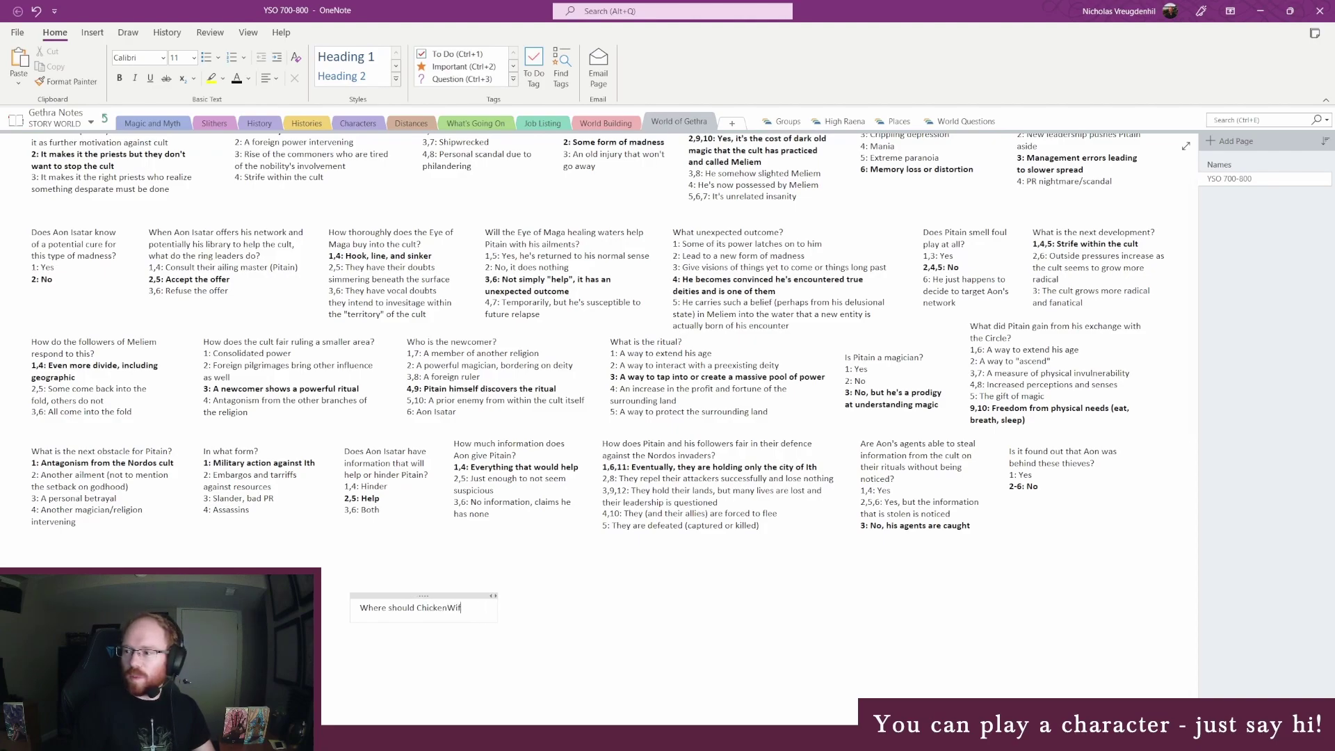
{"action": "type", "text": "Rabies character fit?"}
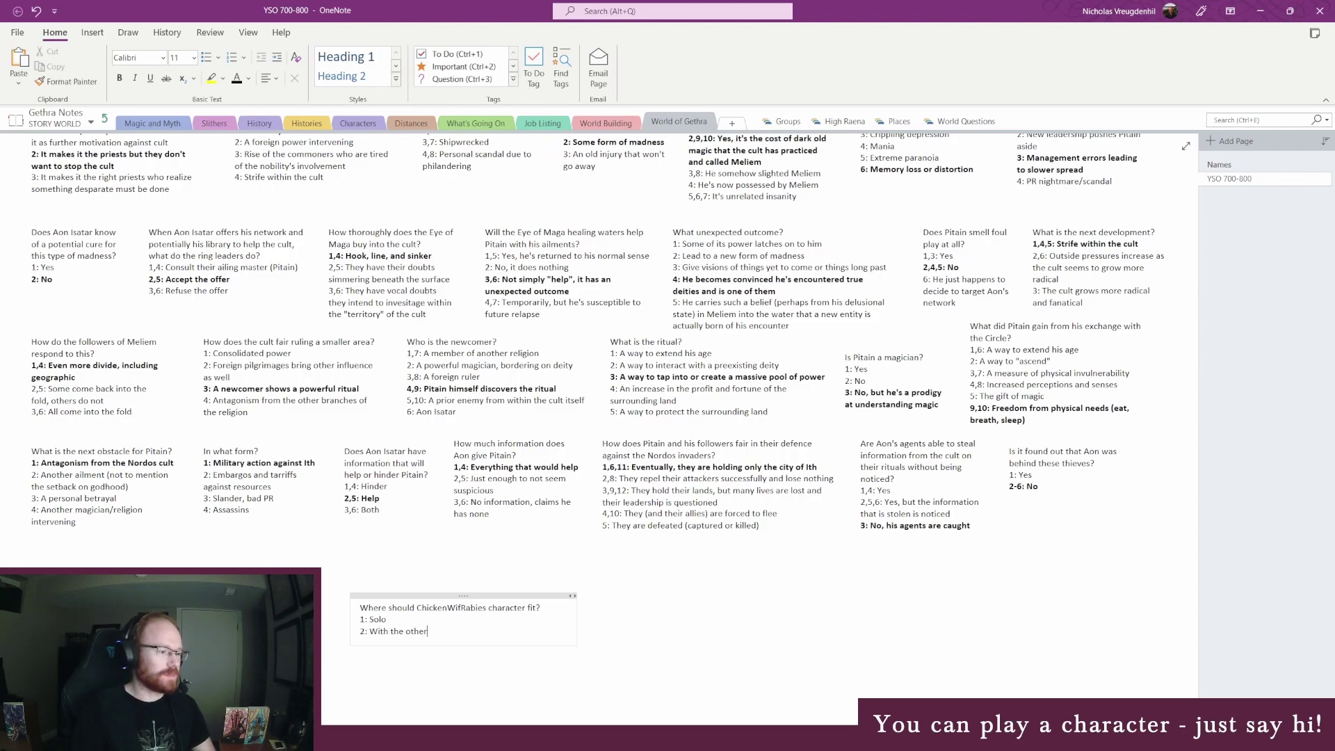
{"action": "left_click_drag", "start_coordinate": [577, 627], "coordinate": [117, 550]}
{"action": "left_click", "coordinate": [460, 604]}
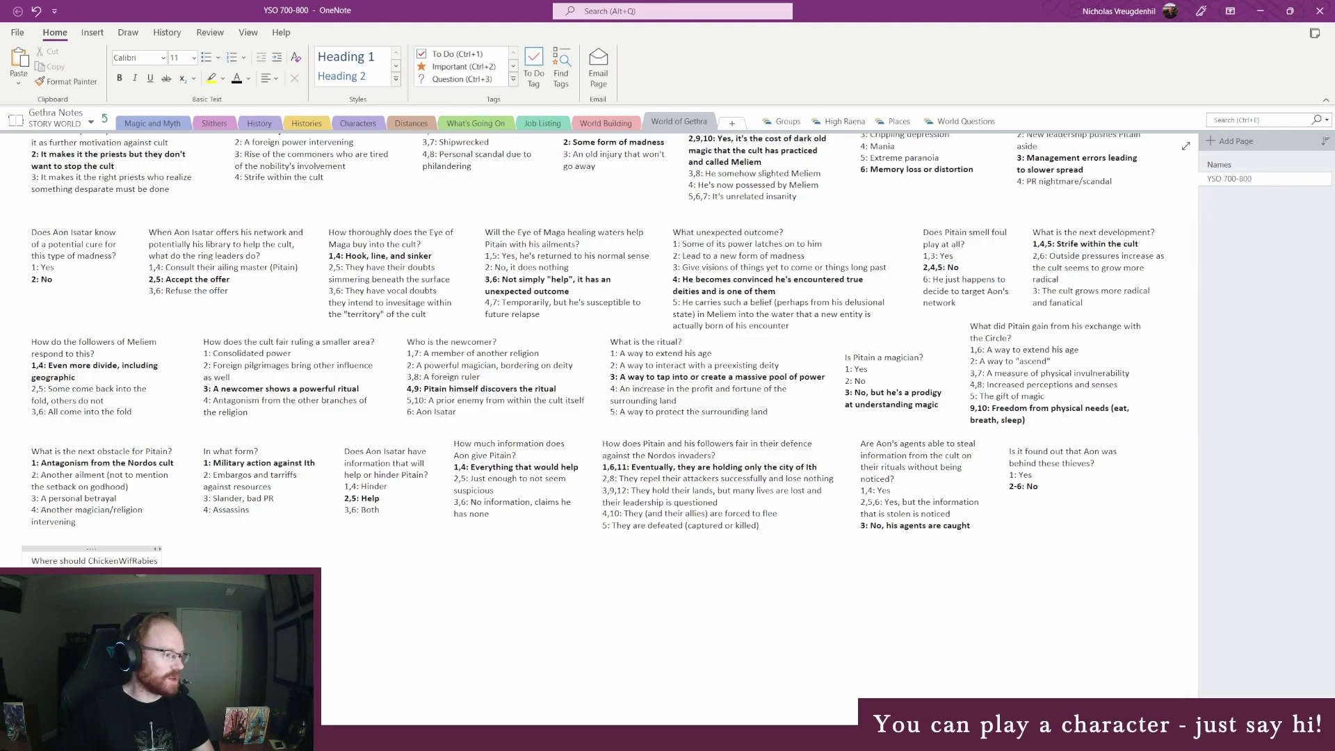
{"action": "key", "text": "alt+Tab"}
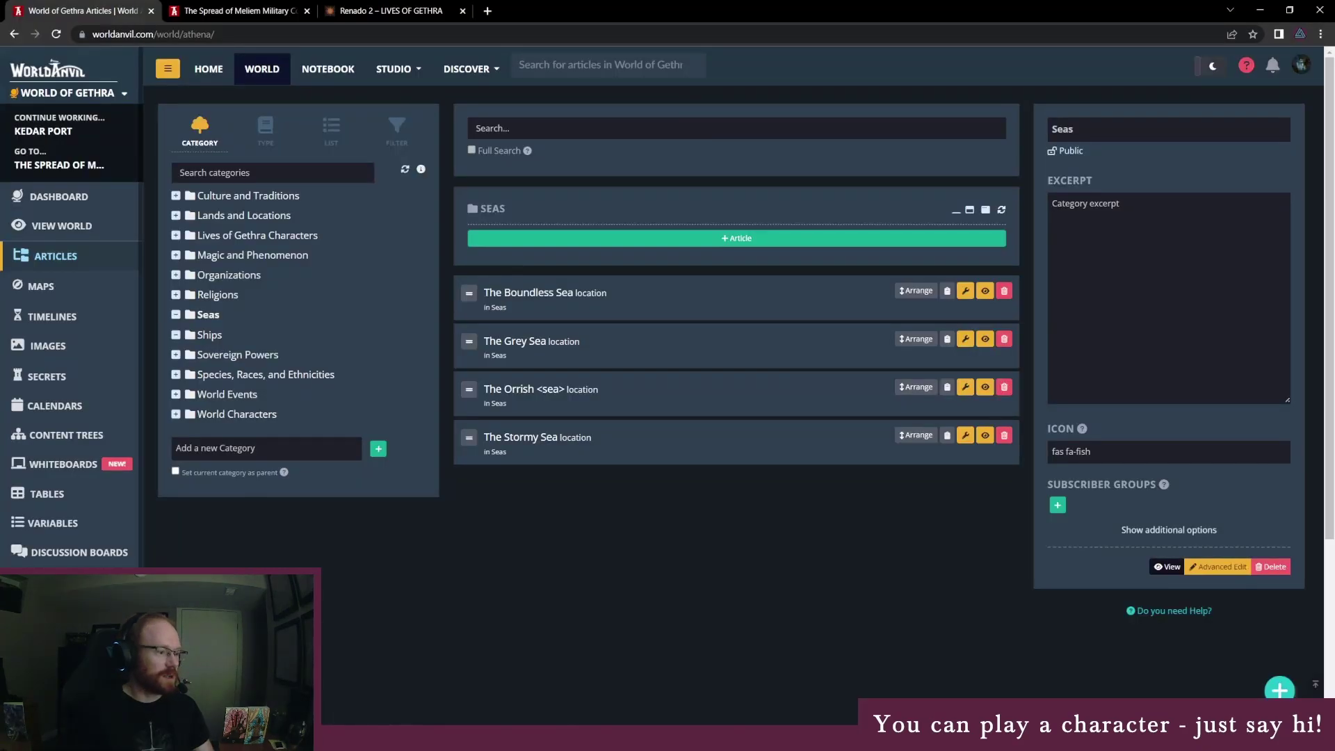
Roll a random number from 1 to 10 on RANDOM.ORG, getting 7.
{"action": "key", "text": "ctrl+t"}
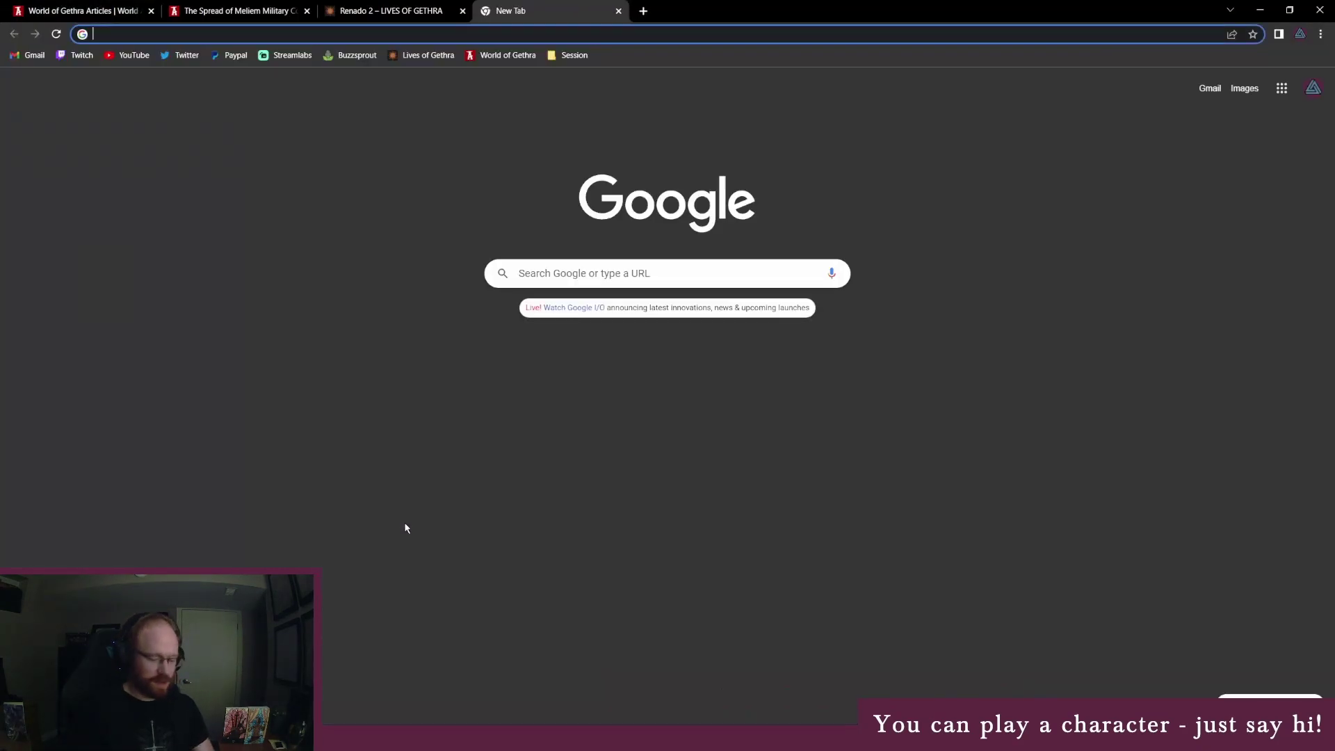
{"action": "type", "text": "r"}
{"action": "key", "text": "Return"}
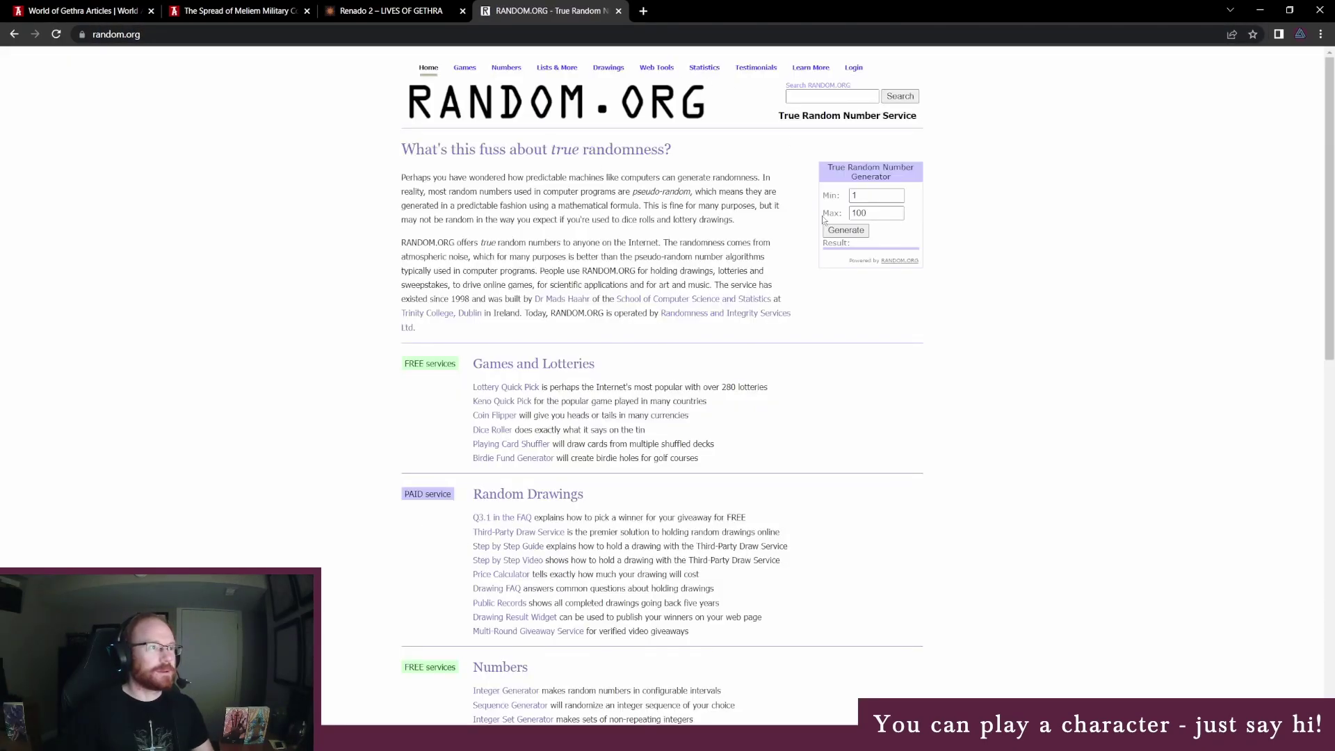
{"action": "left_click", "coordinate": [879, 213]}
{"action": "key", "text": "BackSpace"}
{"action": "key", "text": "Return"}
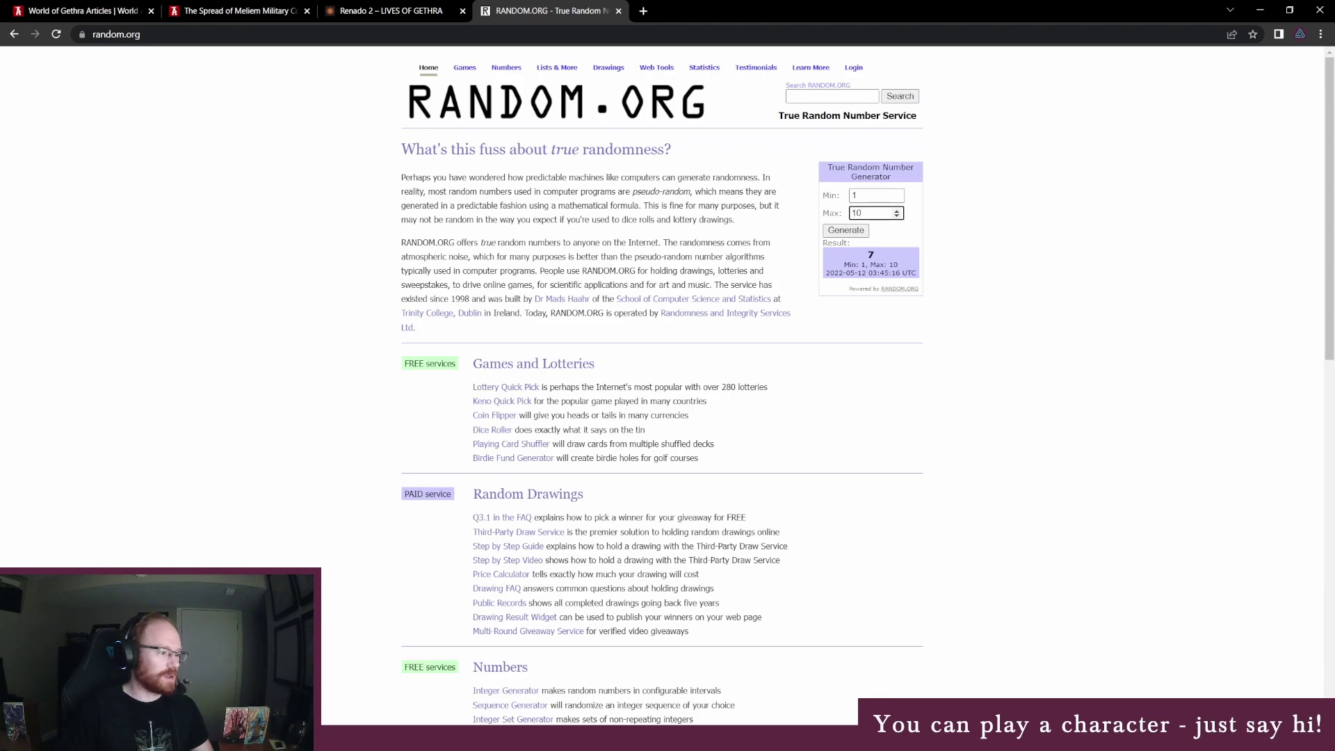
Bold the chosen answer in the OneNote notes and return to World Anvil's articles tab.
{"action": "key", "text": "alt+Tab"}
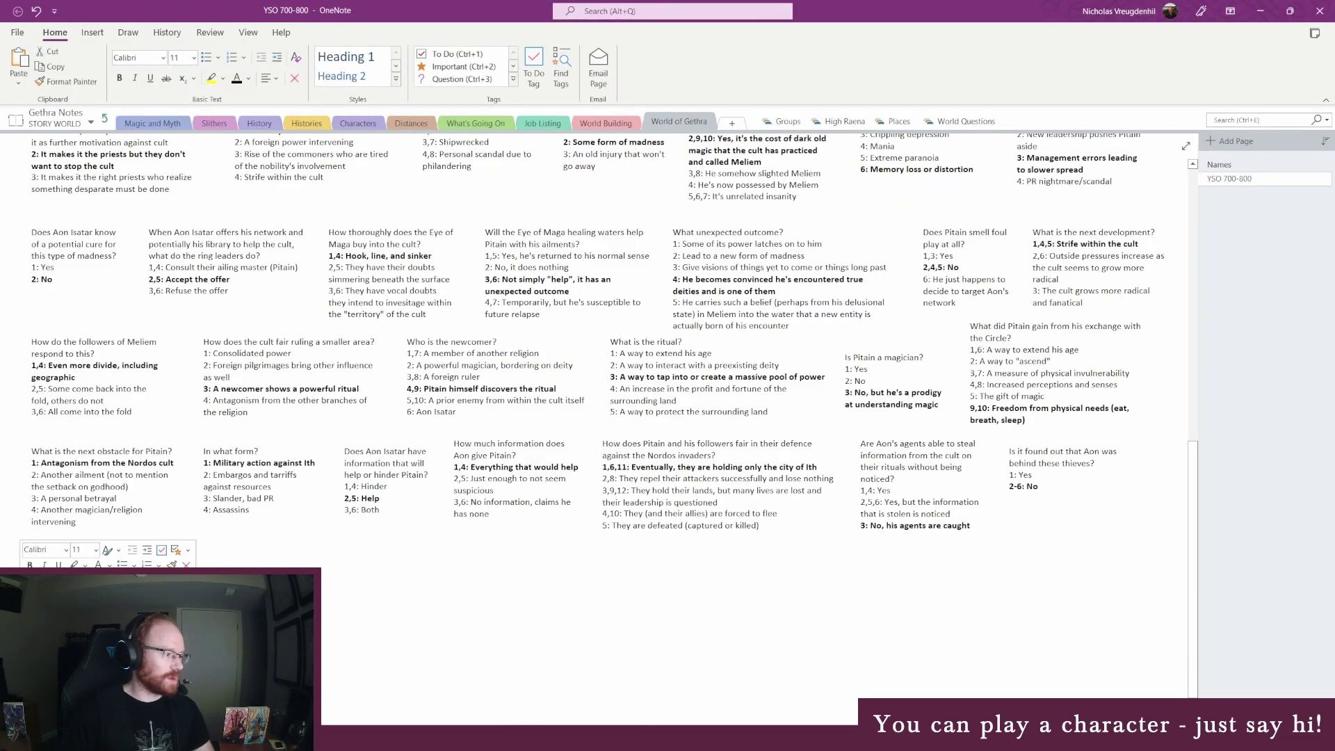
{"action": "key", "text": "ctrl+b"}
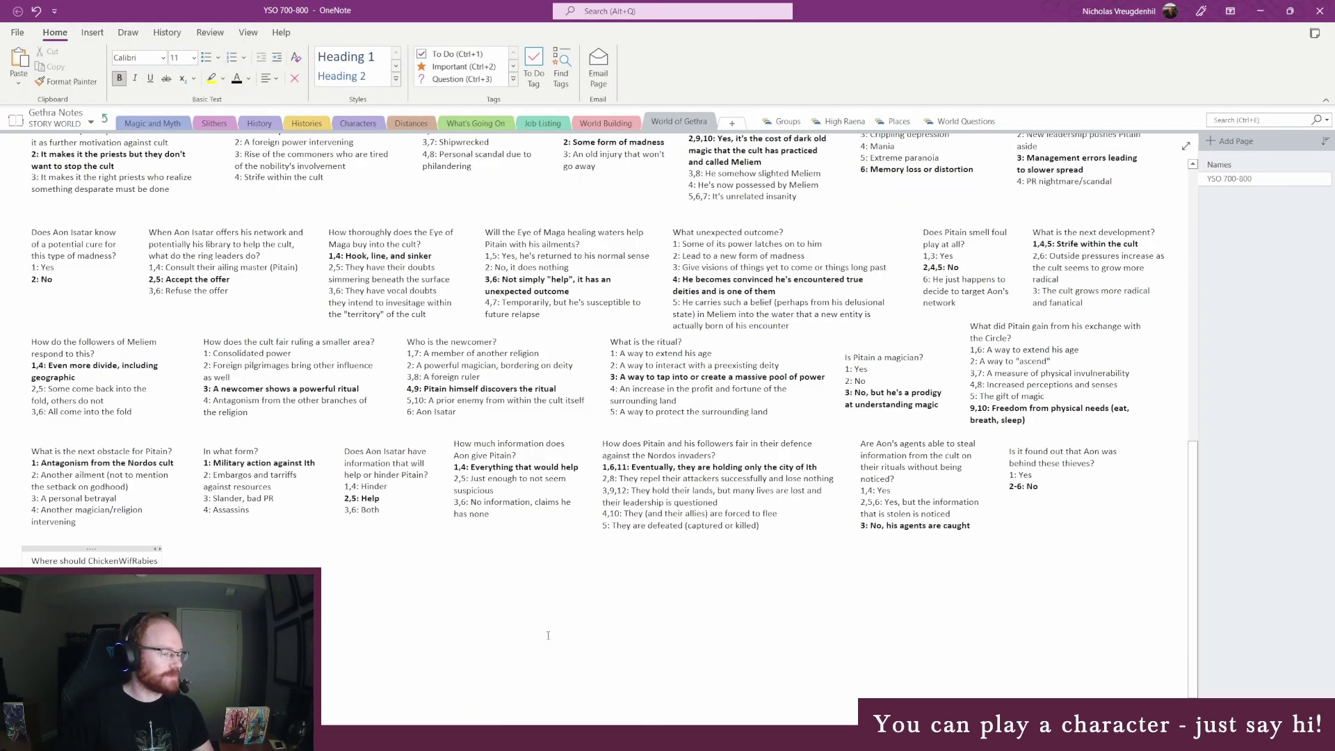
{"action": "key", "text": "alt+Tab"}
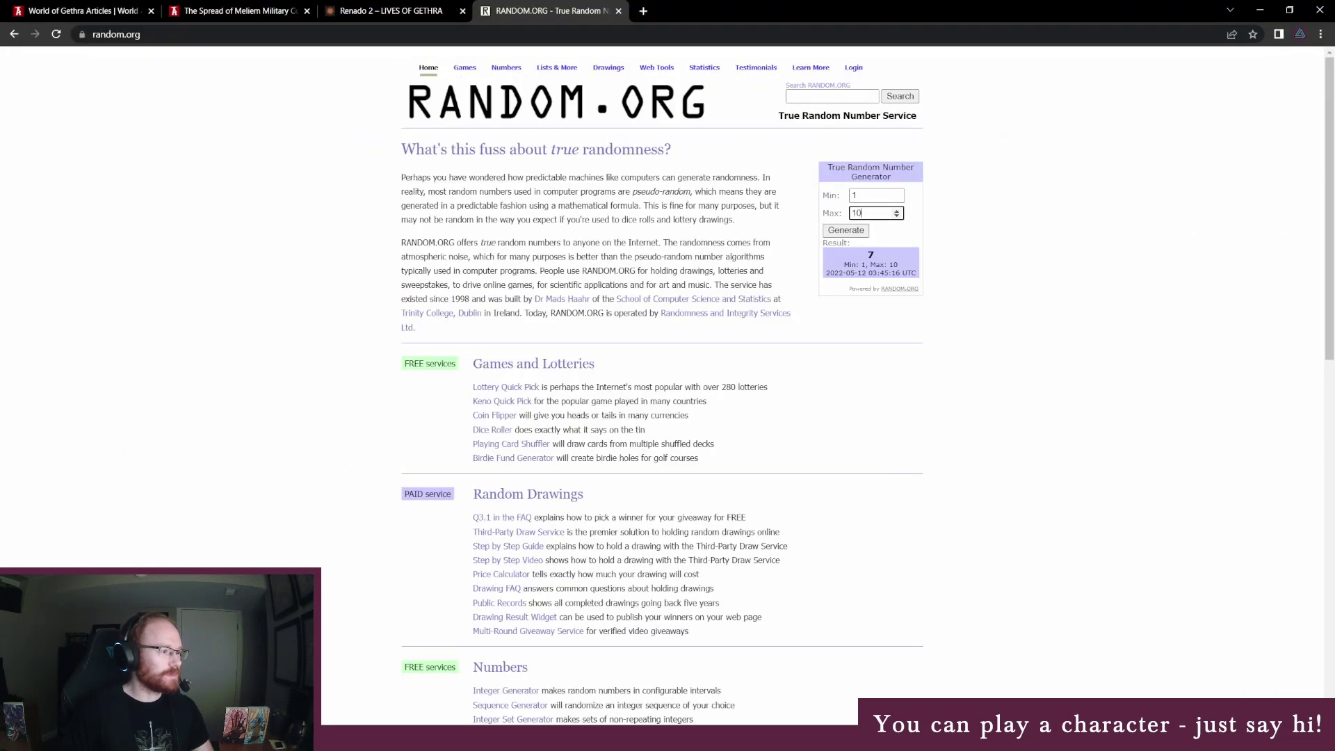
{"action": "key", "text": "ctrl+1"}
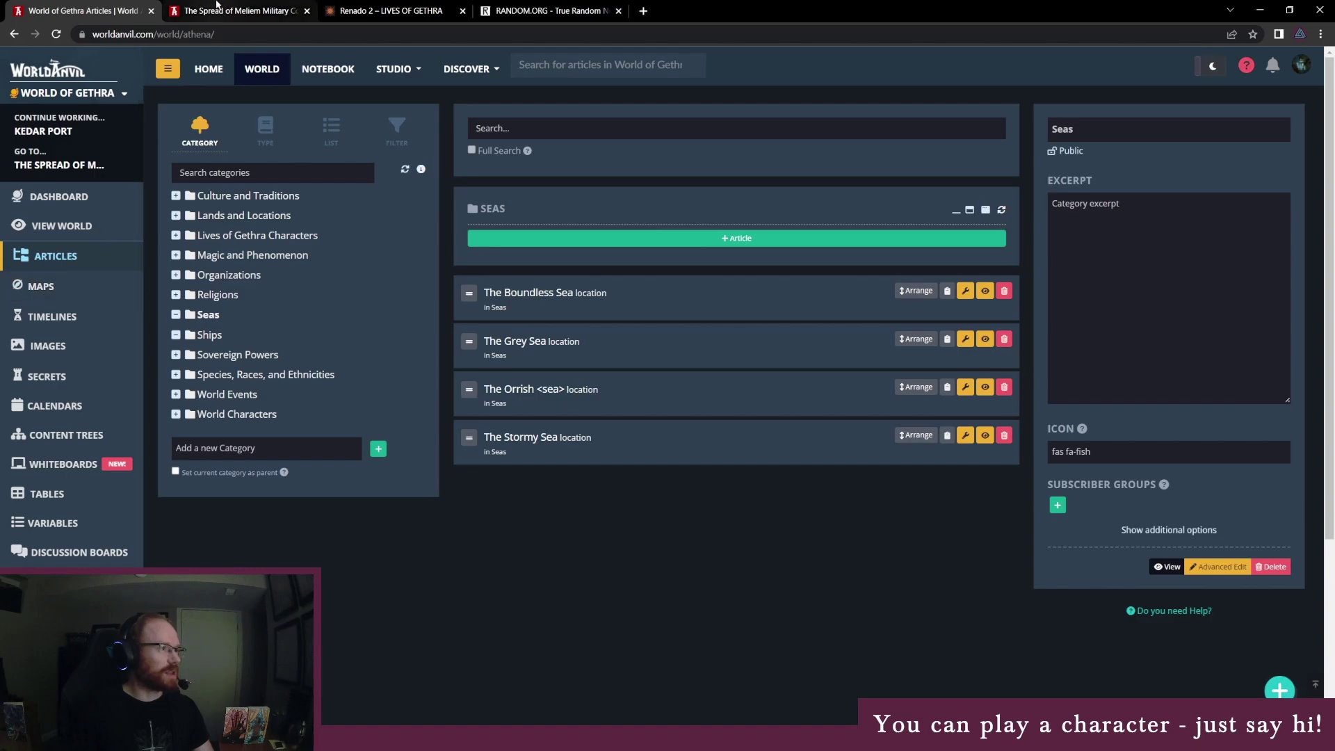
Open The Known World of Gethra map from the world's map list and pan across it.
{"action": "left_click", "coordinate": [50, 291]}
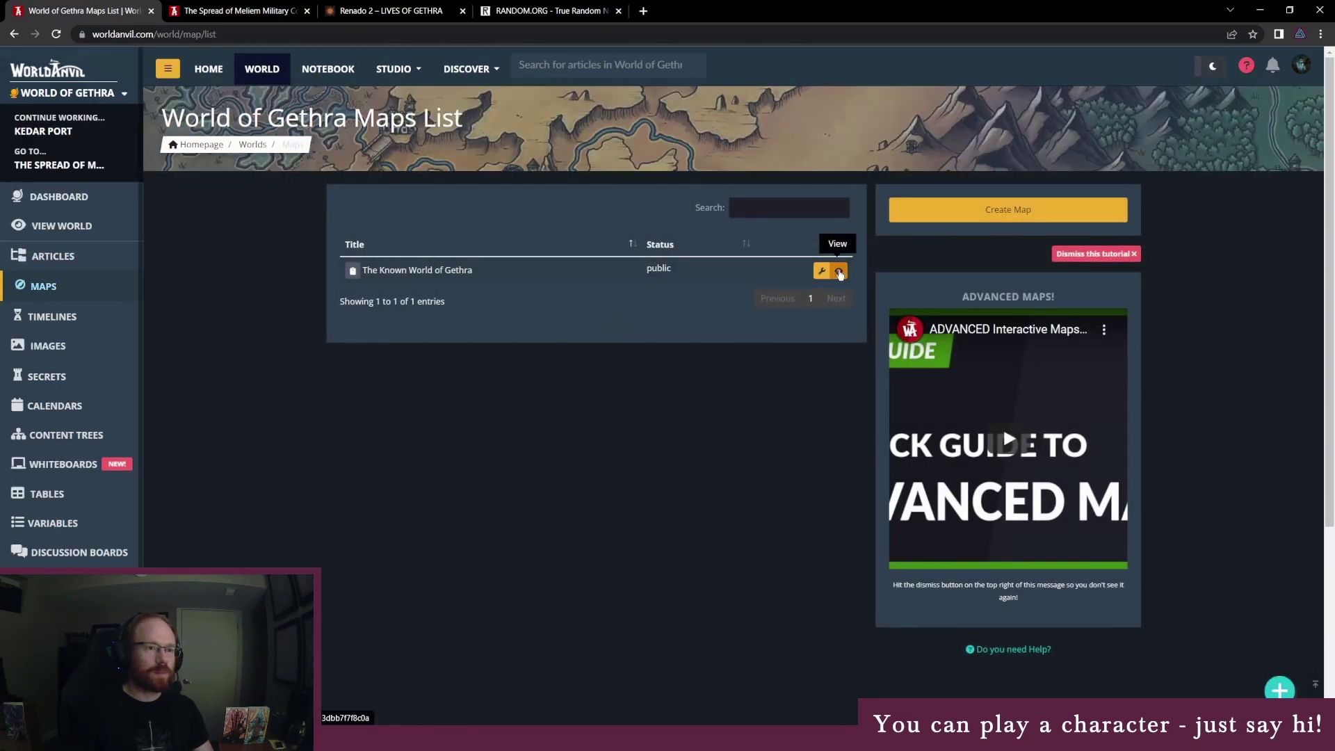
{"action": "left_click", "coordinate": [838, 271]}
{"action": "mouse_move", "coordinate": [839, 273]}
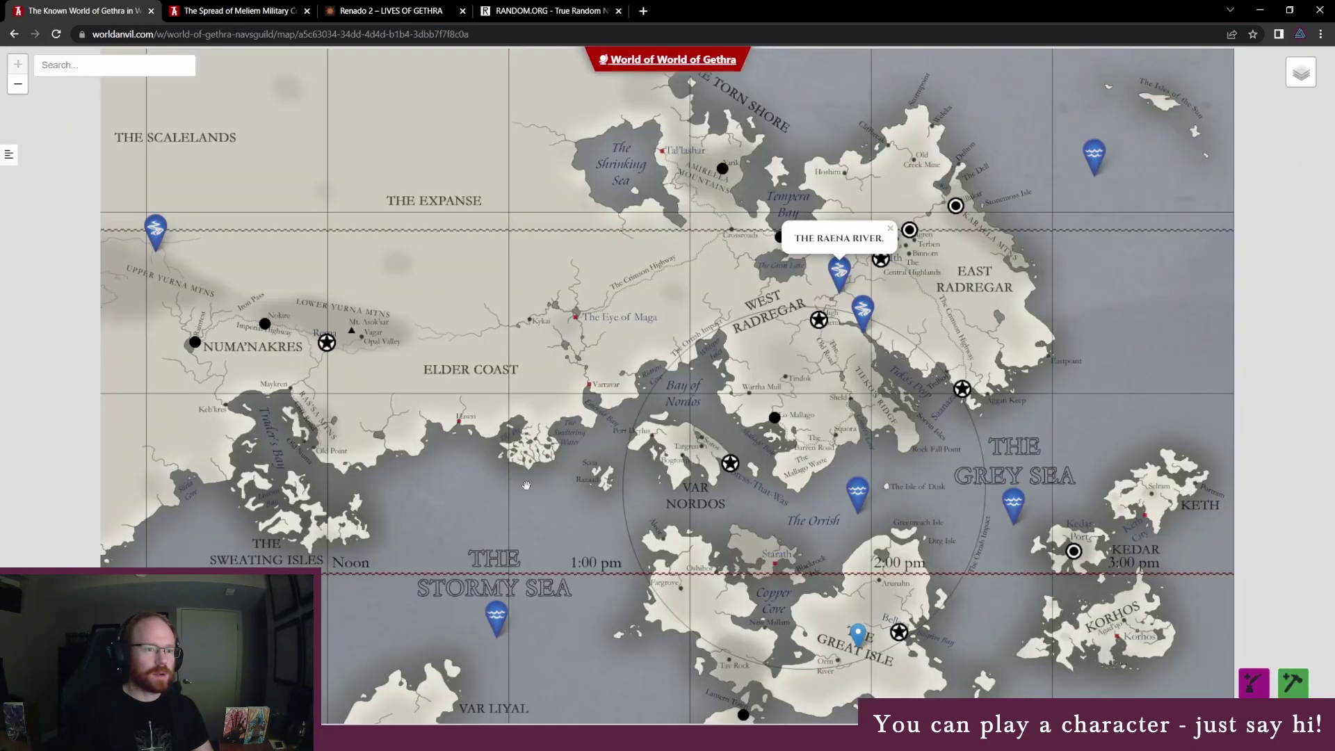
{"action": "mouse_move", "coordinate": [519, 486]}
{"action": "left_mouse_down"}
{"action": "mouse_move", "coordinate": [433, 409]}
{"action": "mouse_move", "coordinate": [448, 486]}
{"action": "left_mouse_up"}
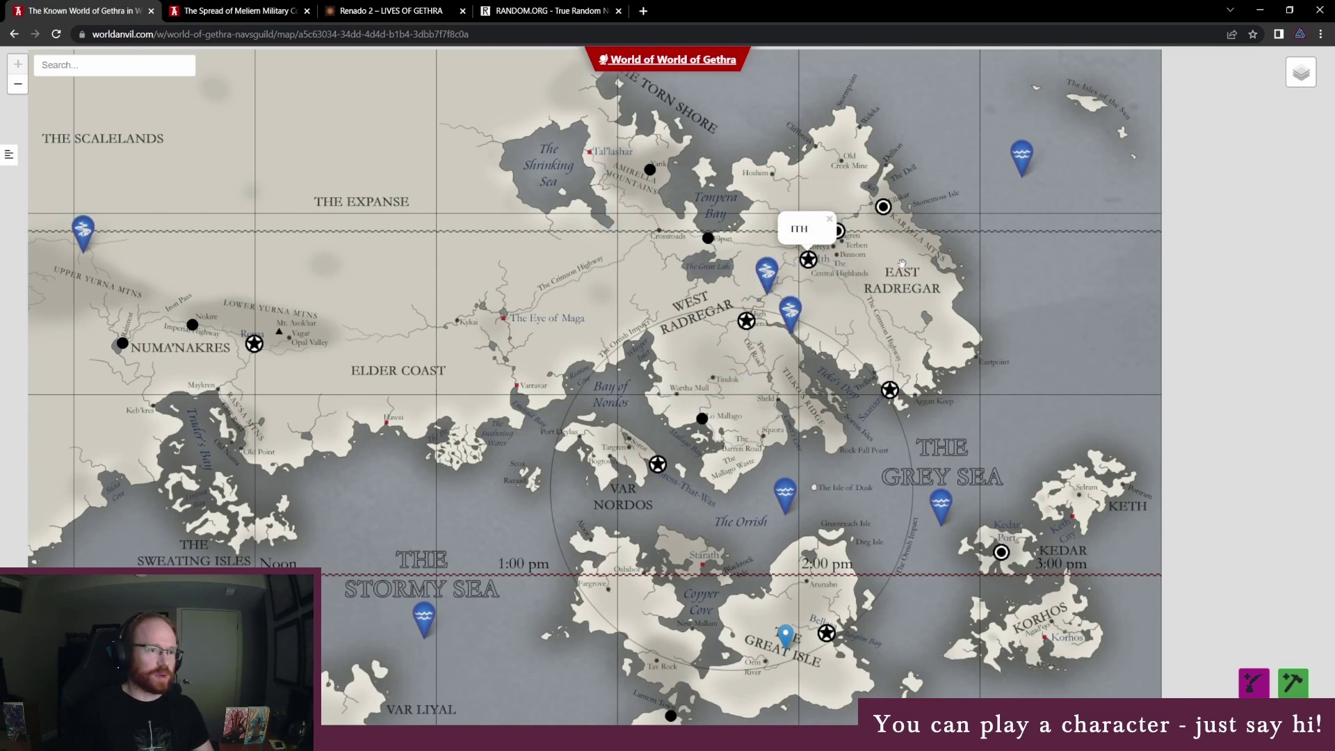
{"action": "left_click_drag", "start_coordinate": [877, 289], "coordinate": [838, 329]}
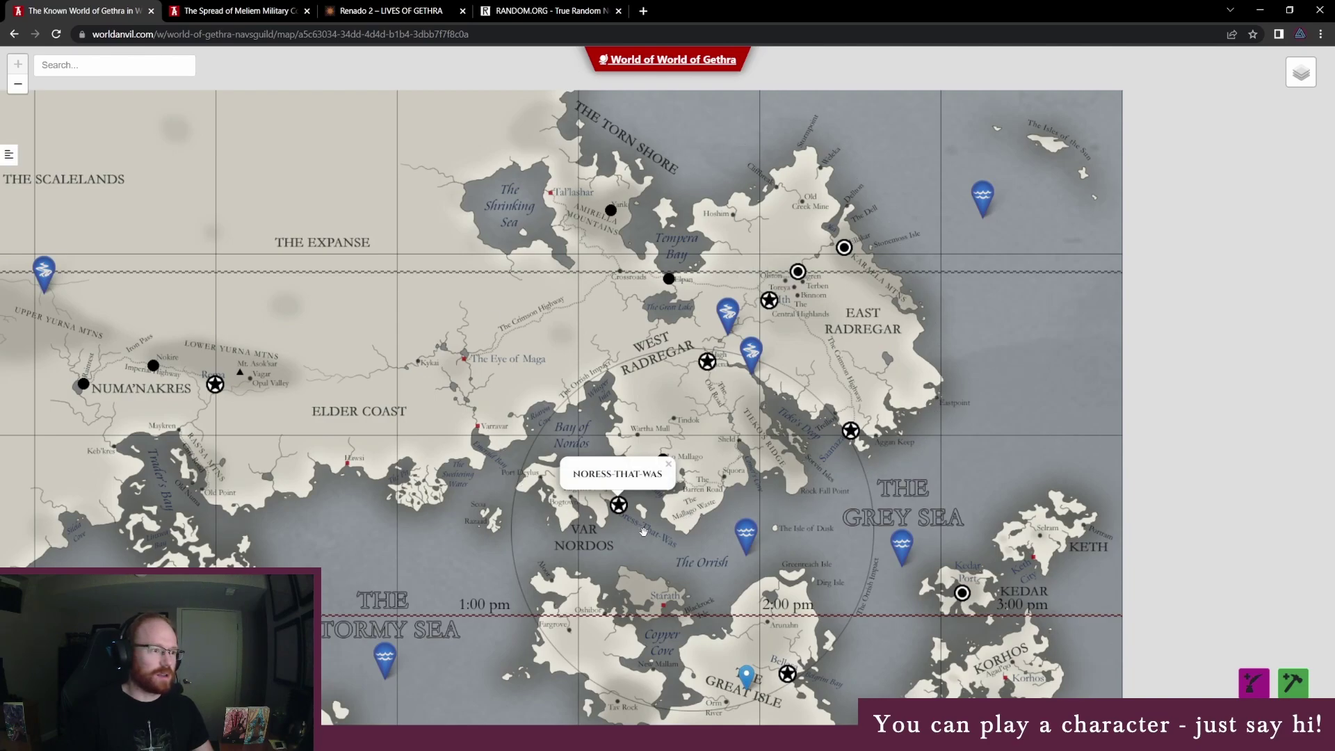
{"action": "left_click_drag", "start_coordinate": [699, 543], "coordinate": [577, 489]}
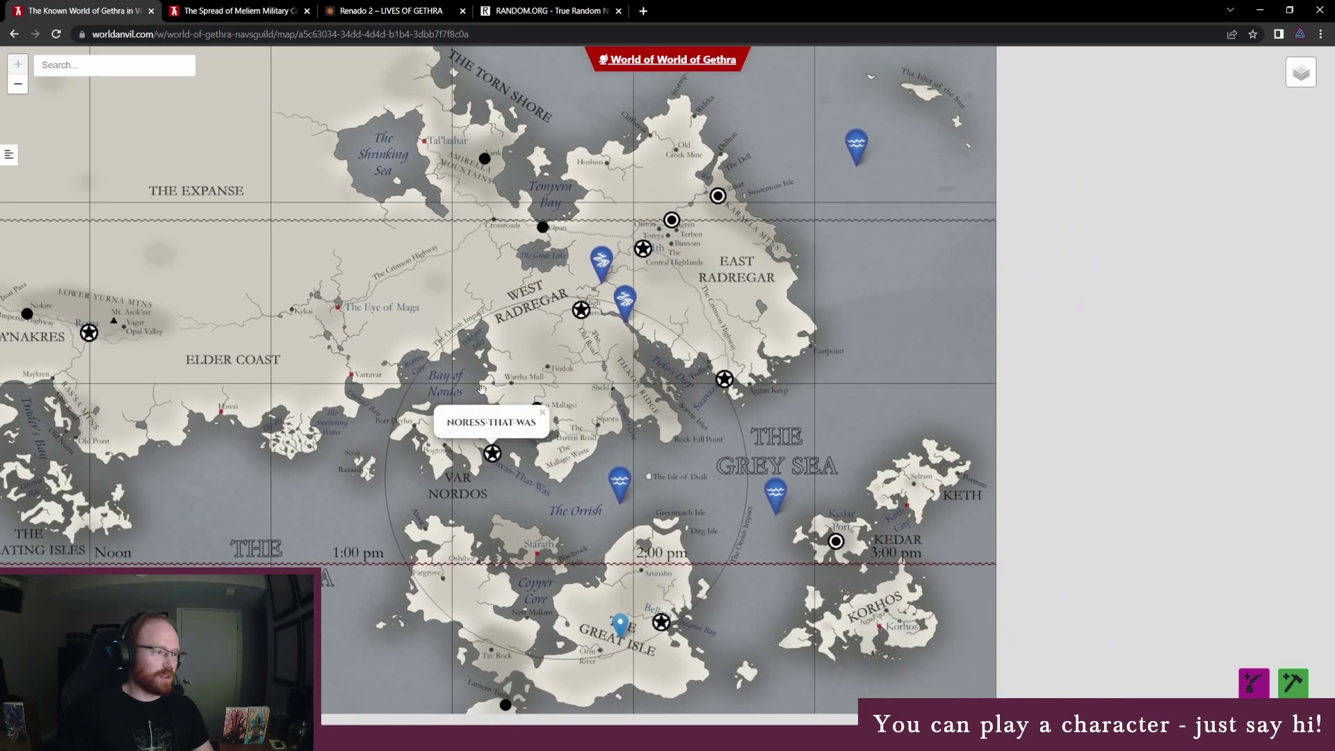
{"action": "left_click_drag", "start_coordinate": [500, 397], "coordinate": [546, 458]}
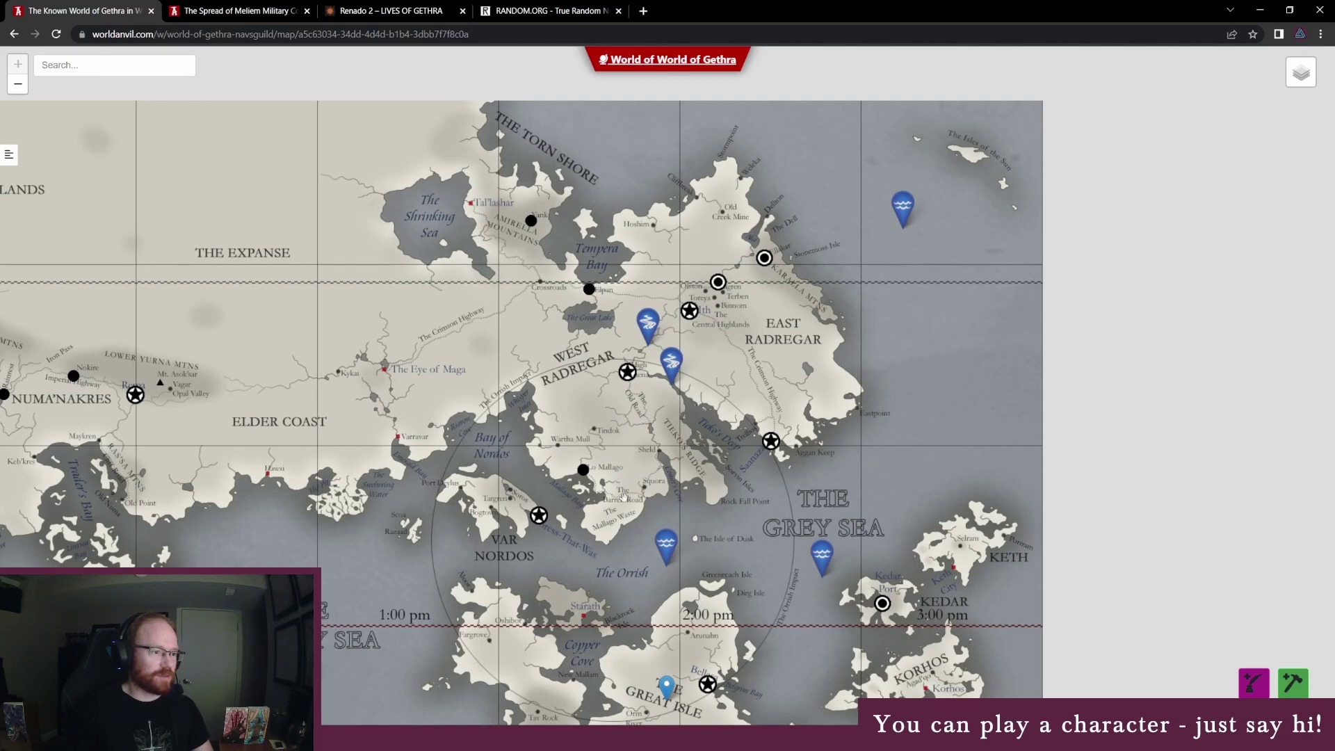
{"action": "left_click_drag", "start_coordinate": [629, 498], "coordinate": [594, 394]}
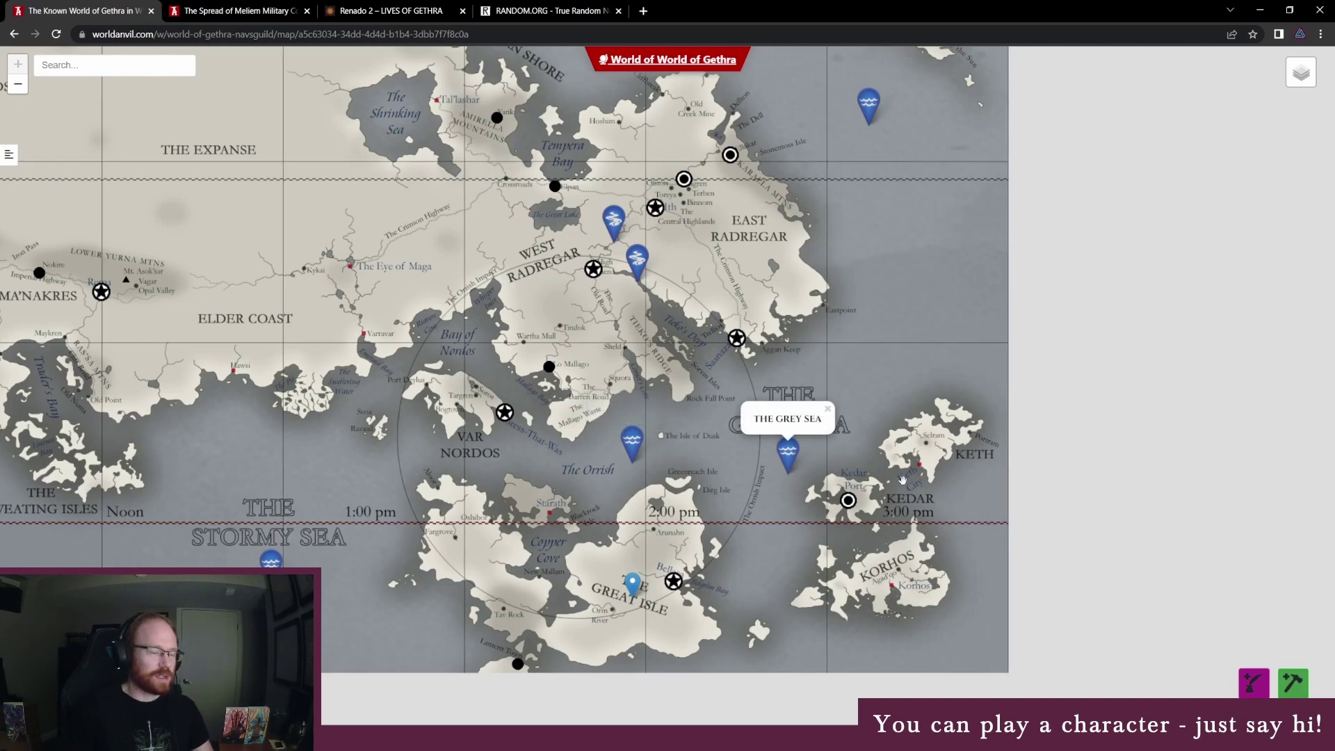
Show the Bellasa and Great Isle marker labels, then close the Great Isle popup.
{"action": "mouse_move", "coordinate": [472, 489]}
{"action": "left_mouse_down"}
{"action": "mouse_move", "coordinate": [602, 529]}
{"action": "mouse_move", "coordinate": [522, 501]}
{"action": "left_mouse_up"}
{"action": "left_click_drag", "start_coordinate": [620, 521], "coordinate": [581, 531]}
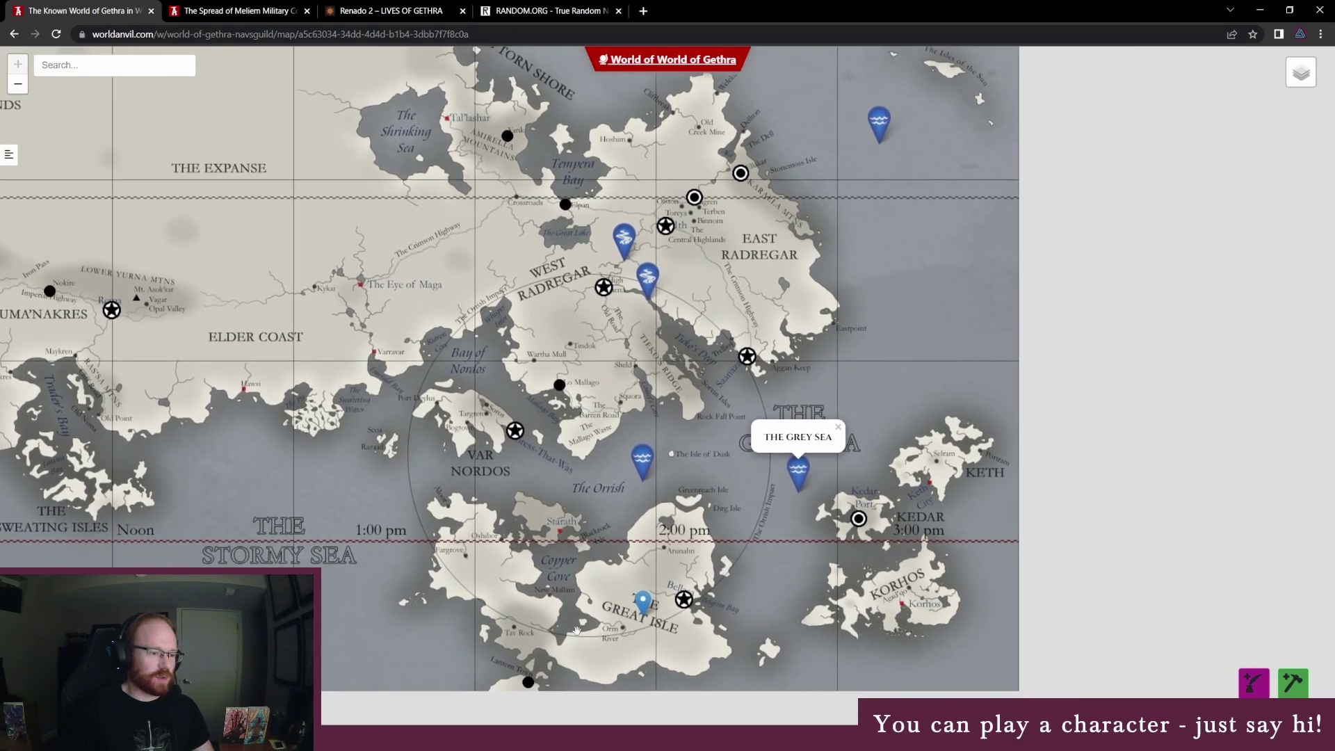
{"action": "left_click", "coordinate": [644, 612]}
{"action": "left_click", "coordinate": [595, 623]}
{"action": "left_click_drag", "start_coordinate": [756, 522], "coordinate": [803, 610]}
{"action": "left_click", "coordinate": [787, 635]}
{"action": "left_click_drag", "start_coordinate": [808, 561], "coordinate": [777, 539]}
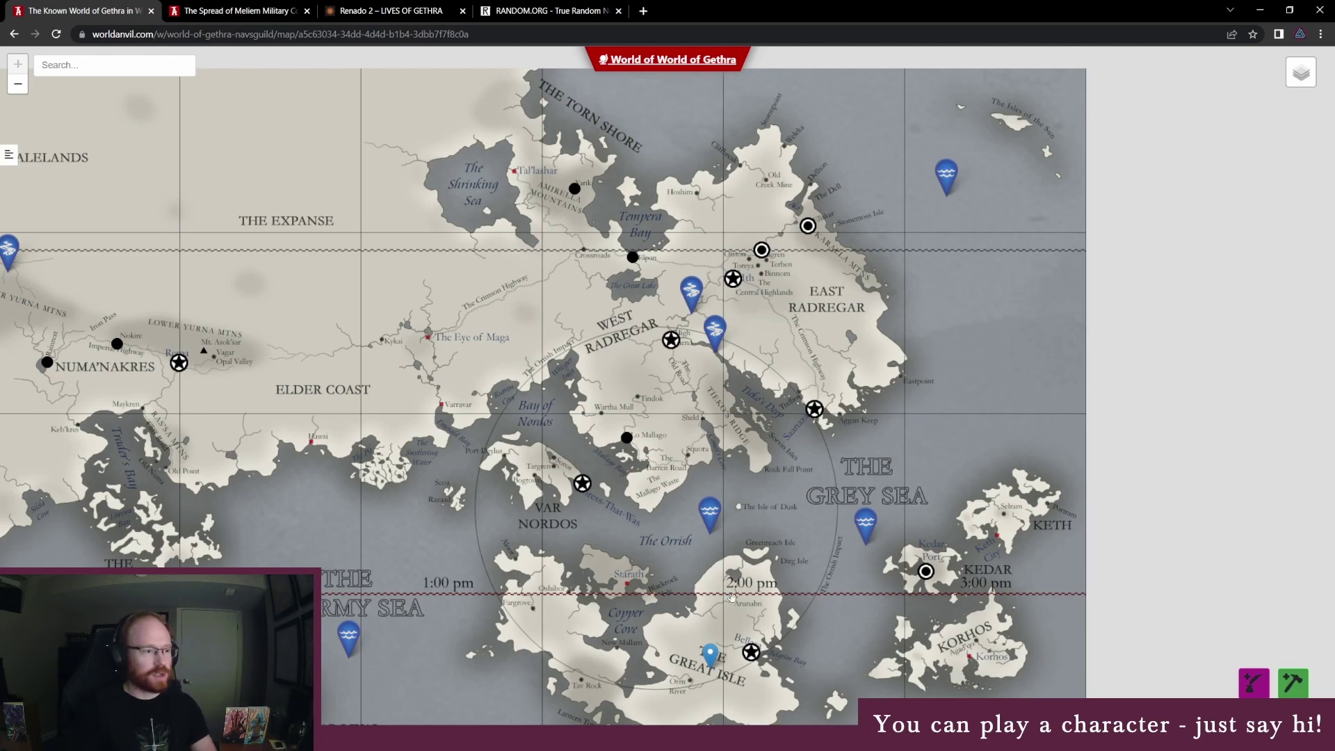
Check the Noress-That-Was and Rainrest marker labels, closing the Rainrest info.
{"action": "left_click", "coordinate": [658, 521]}
{"action": "mouse_move", "coordinate": [550, 527]}
{"action": "left_mouse_down"}
{"action": "mouse_move", "coordinate": [617, 569]}
{"action": "mouse_move", "coordinate": [682, 533]}
{"action": "left_mouse_up"}
{"action": "left_click", "coordinate": [178, 362]}
{"action": "left_click", "coordinate": [329, 288]}
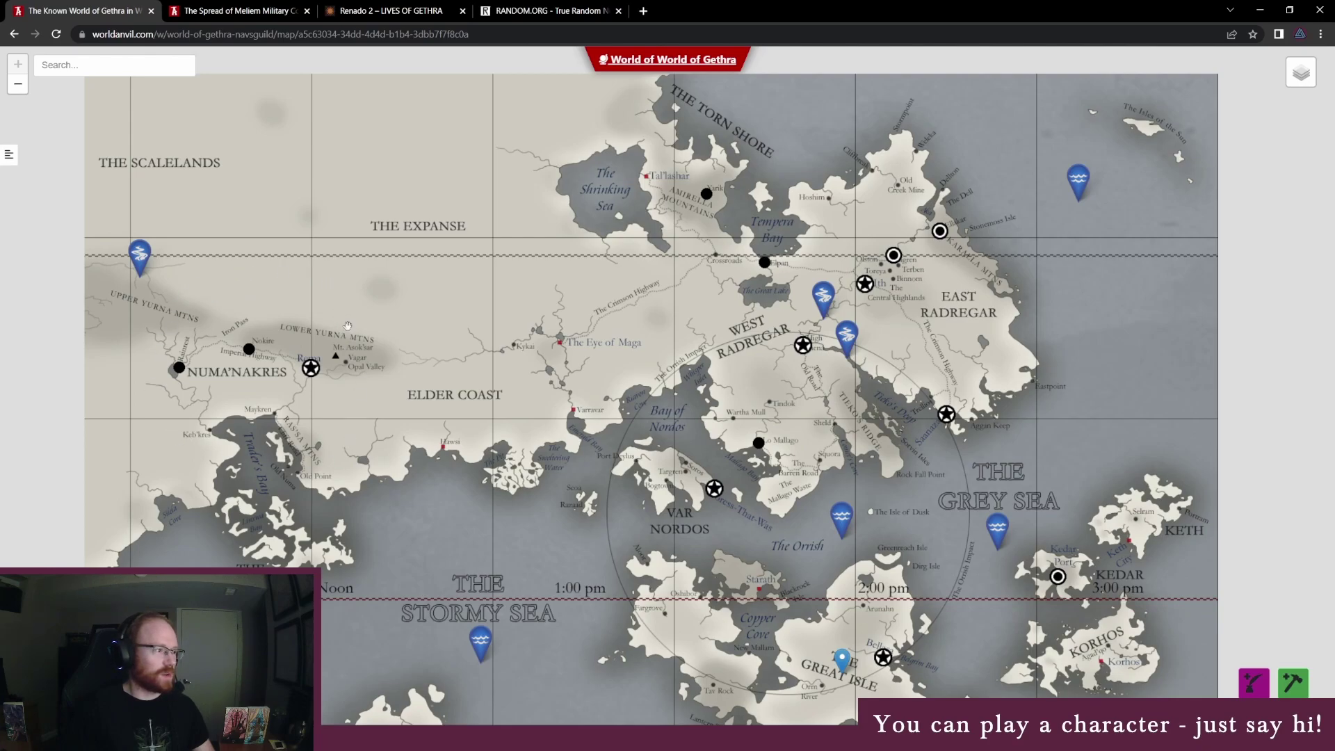
{"action": "mouse_move", "coordinate": [619, 382]}
{"action": "left_mouse_down"}
{"action": "mouse_move", "coordinate": [585, 429]}
{"action": "mouse_move", "coordinate": [555, 334]}
{"action": "mouse_move", "coordinate": [623, 362]}
{"action": "left_mouse_up"}
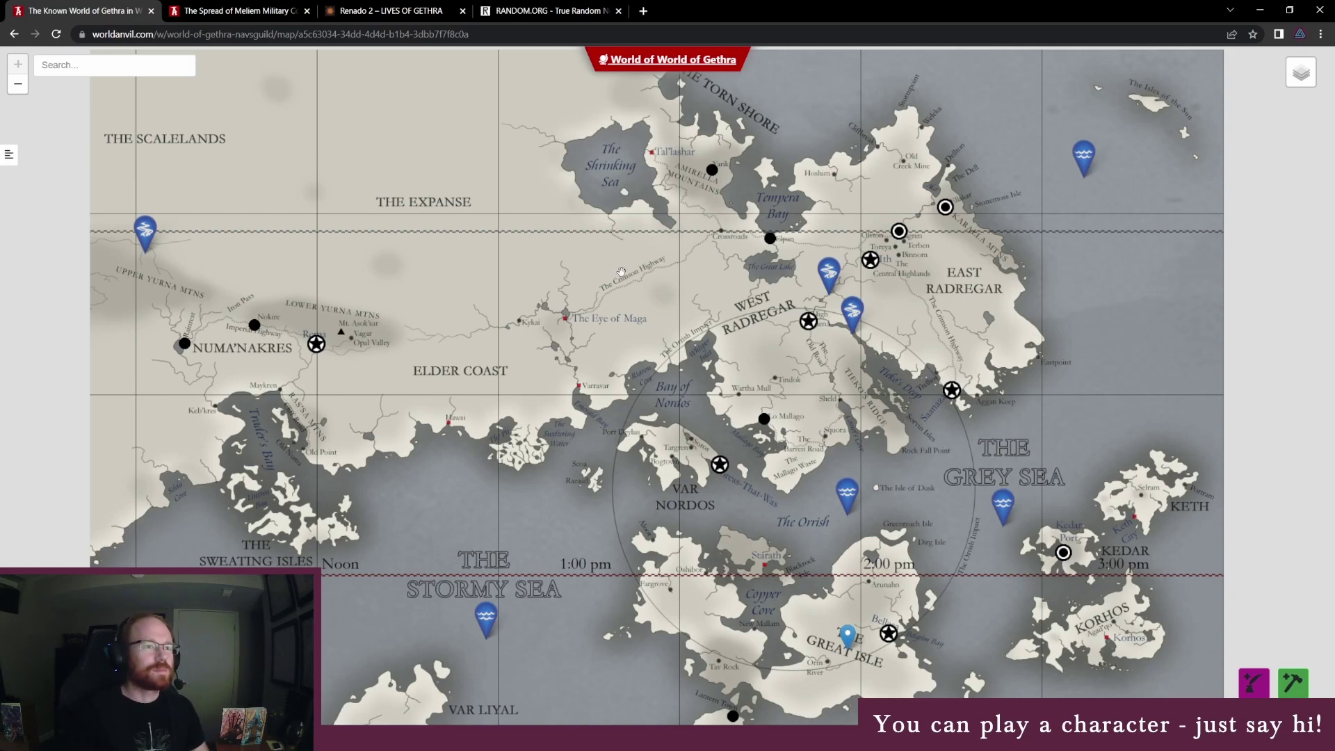
Pan to the eastern isles and read the Kedar Port marker's description.
{"action": "left_click_drag", "start_coordinate": [621, 271], "coordinate": [593, 258]}
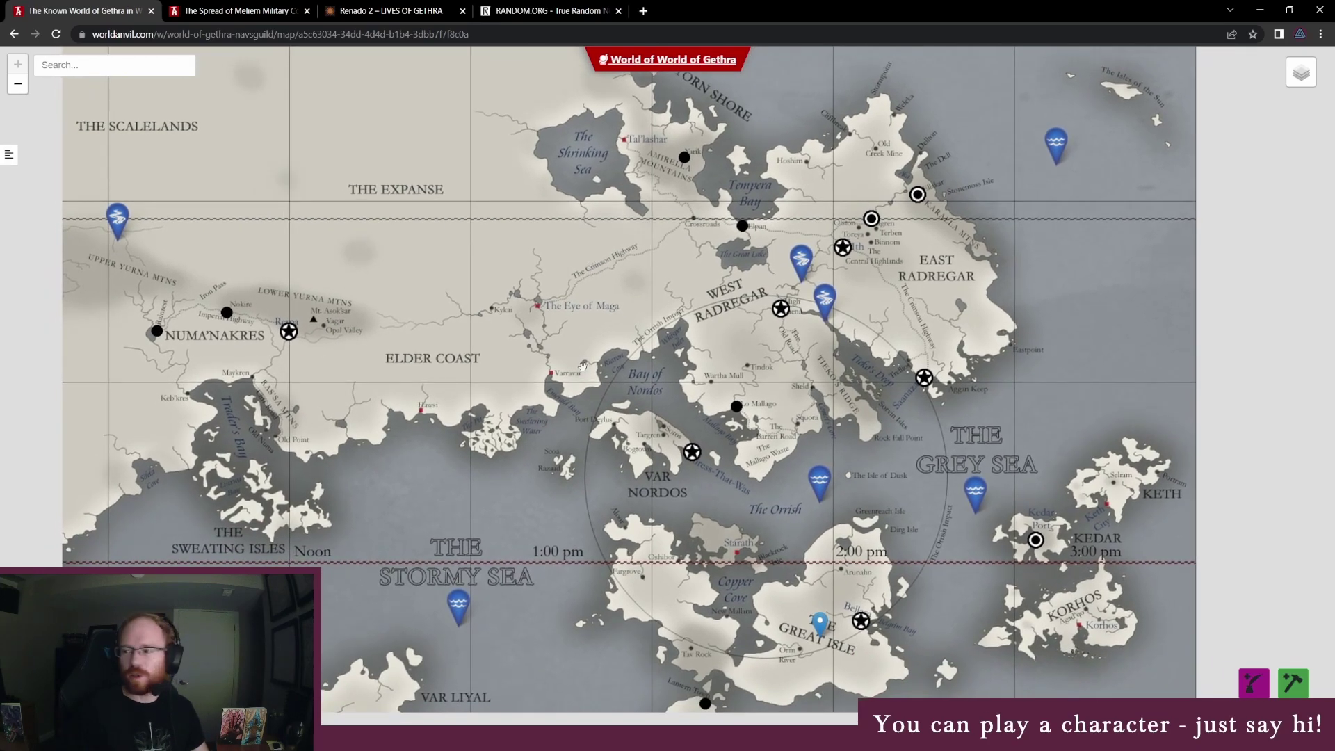
{"action": "left_click_drag", "start_coordinate": [741, 506], "coordinate": [643, 485]}
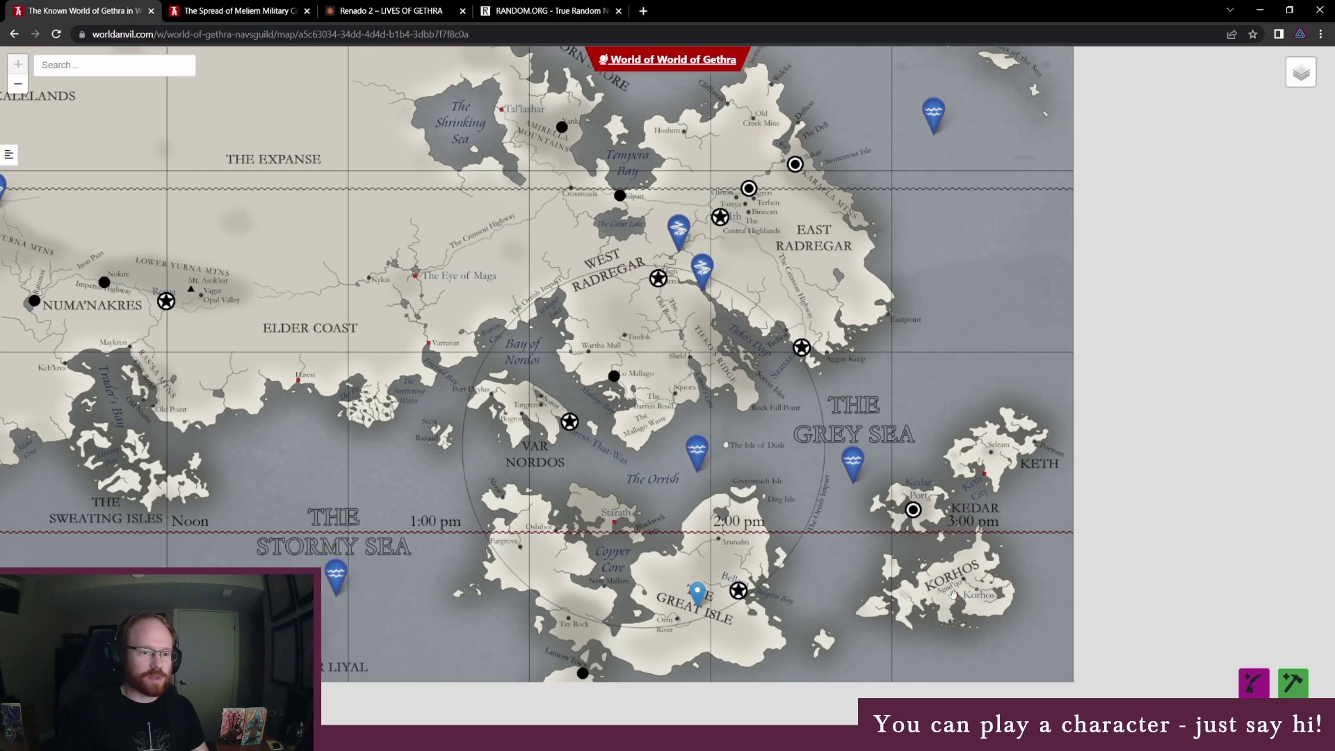
{"action": "left_click_drag", "start_coordinate": [985, 599], "coordinate": [899, 578]}
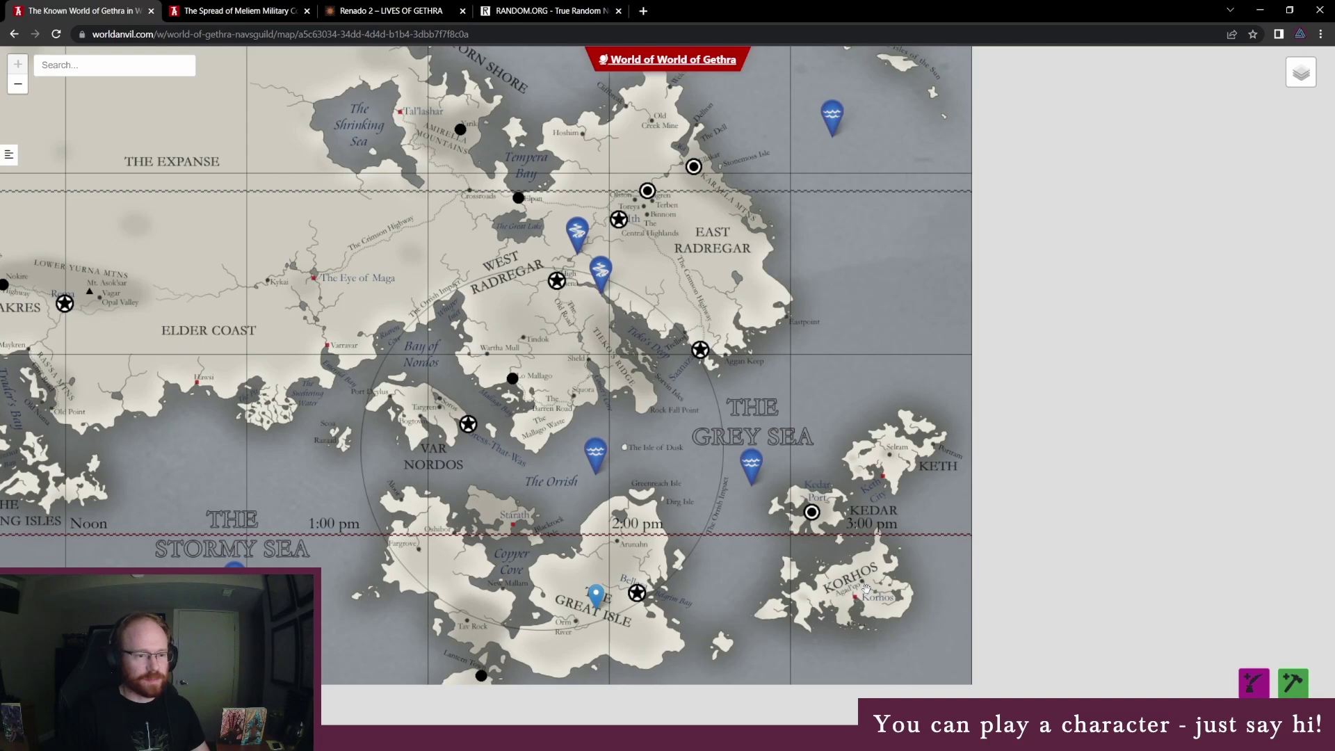
{"action": "left_click", "coordinate": [810, 515]}
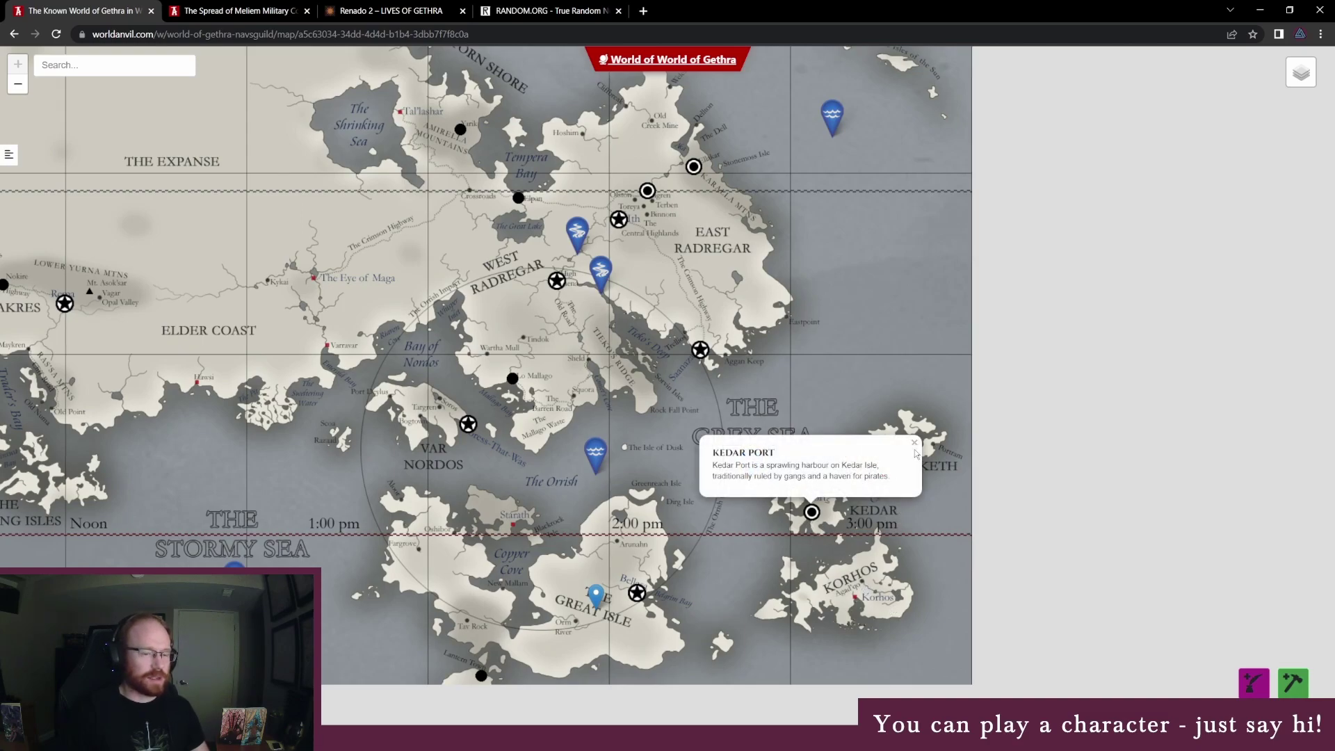
{"action": "left_click", "coordinate": [915, 443]}
{"action": "left_click_drag", "start_coordinate": [879, 497], "coordinate": [849, 513]}
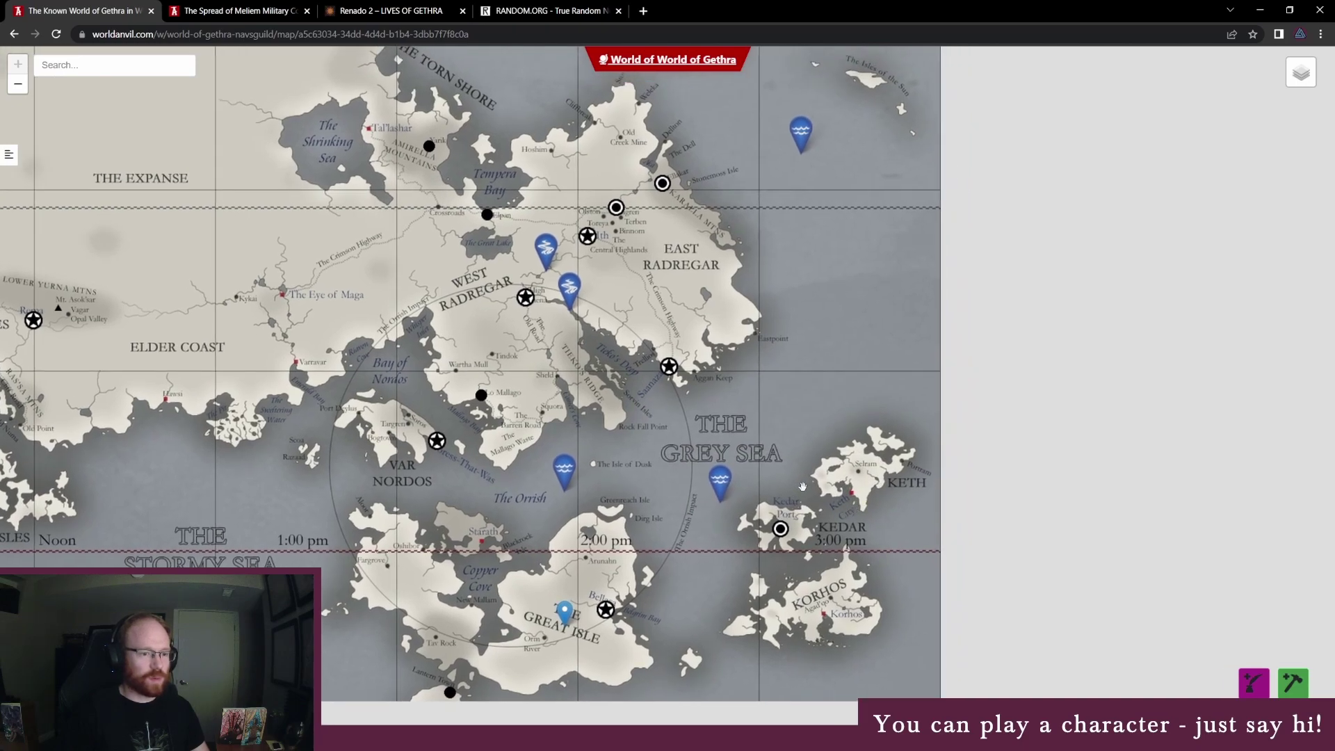
{"action": "left_click", "coordinate": [780, 530]}
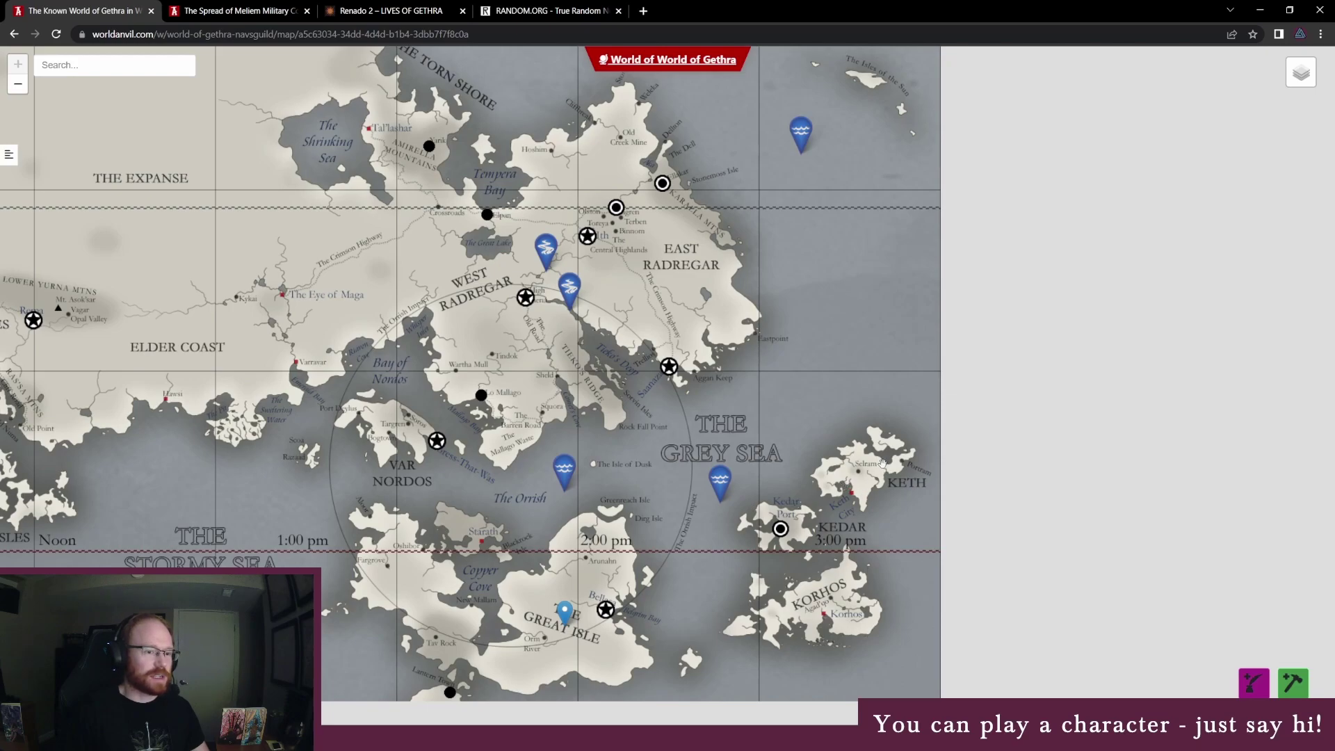
Pan past the Stormy Sea and check the Grey Sea marker's label, then close it.
{"action": "left_click_drag", "start_coordinate": [891, 560], "coordinate": [899, 497]}
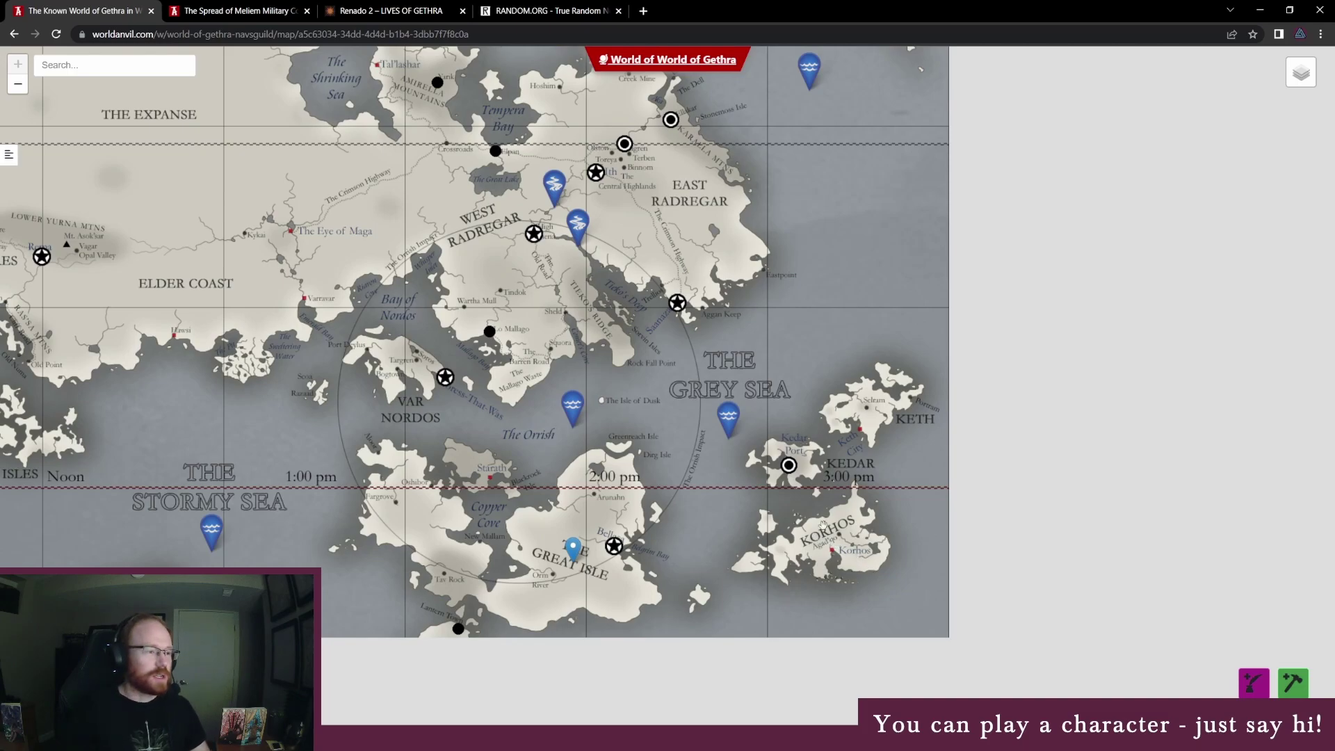
{"action": "left_click_drag", "start_coordinate": [608, 486], "coordinate": [805, 513]}
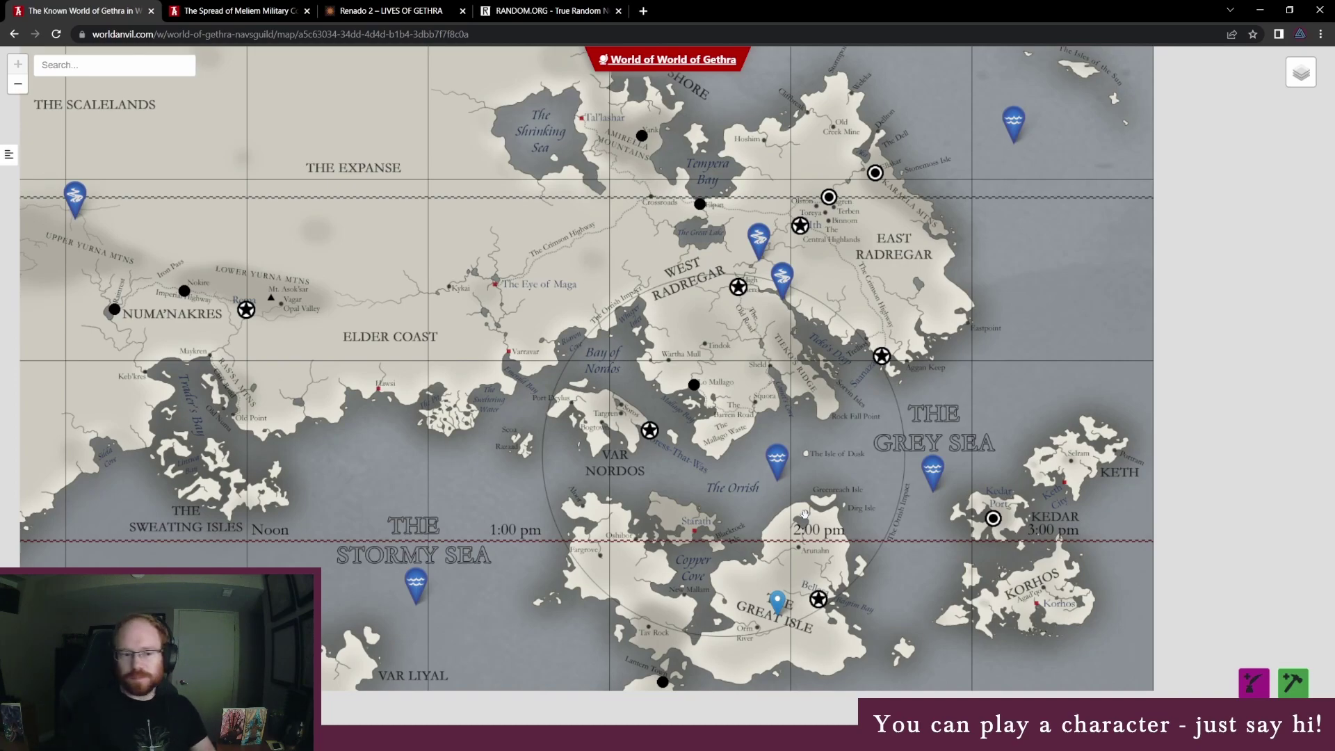
{"action": "left_click", "coordinate": [935, 494]}
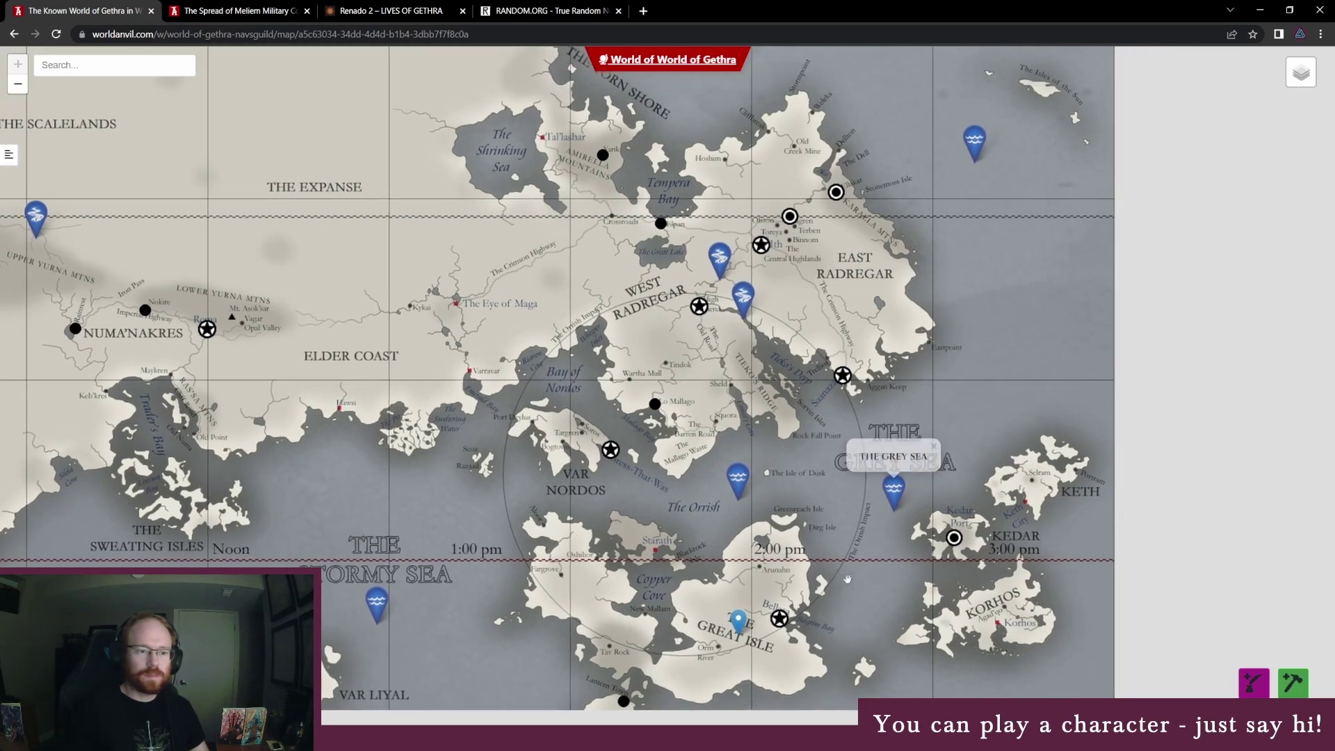
{"action": "left_click", "coordinate": [849, 580]}
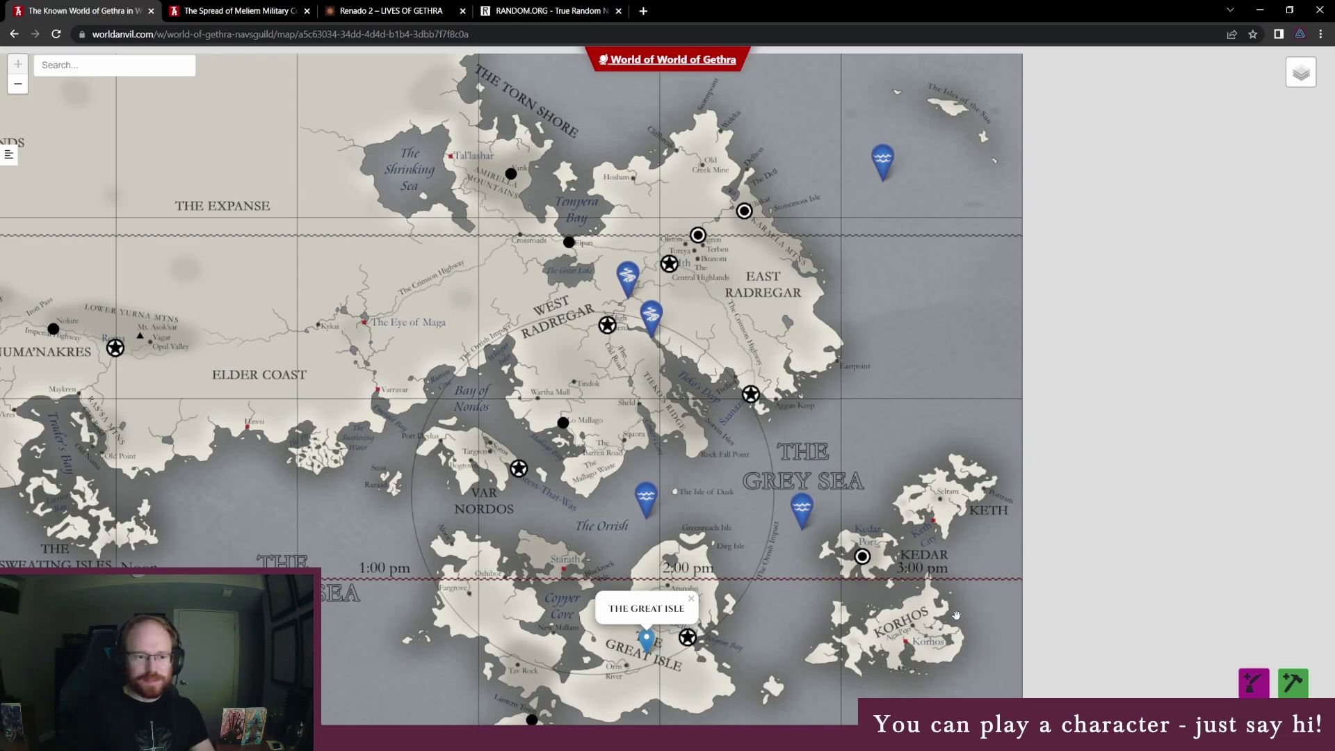
Check the Orrish, Great Isle, Grey Sea and Yarik marker labels on the map.
{"action": "left_click_drag", "start_coordinate": [919, 621], "coordinate": [848, 588]}
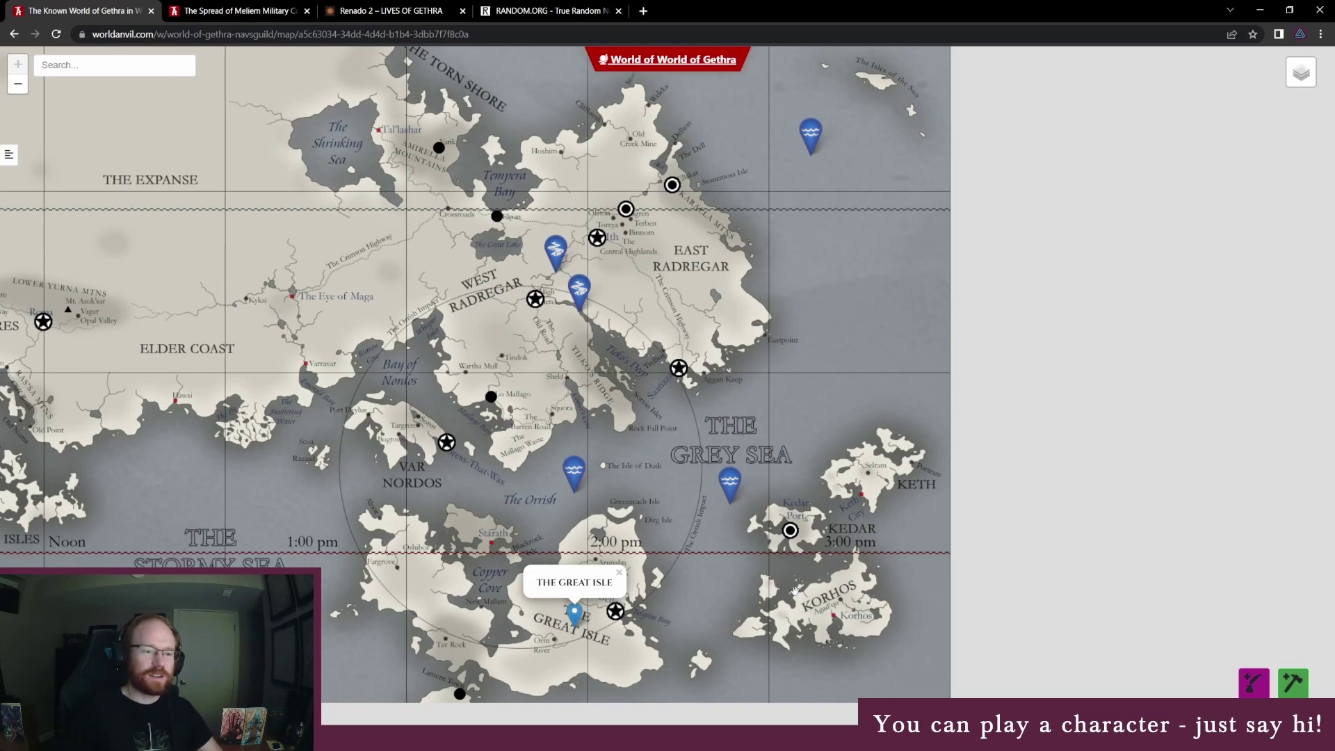
{"action": "left_click_drag", "start_coordinate": [797, 593], "coordinate": [879, 580]}
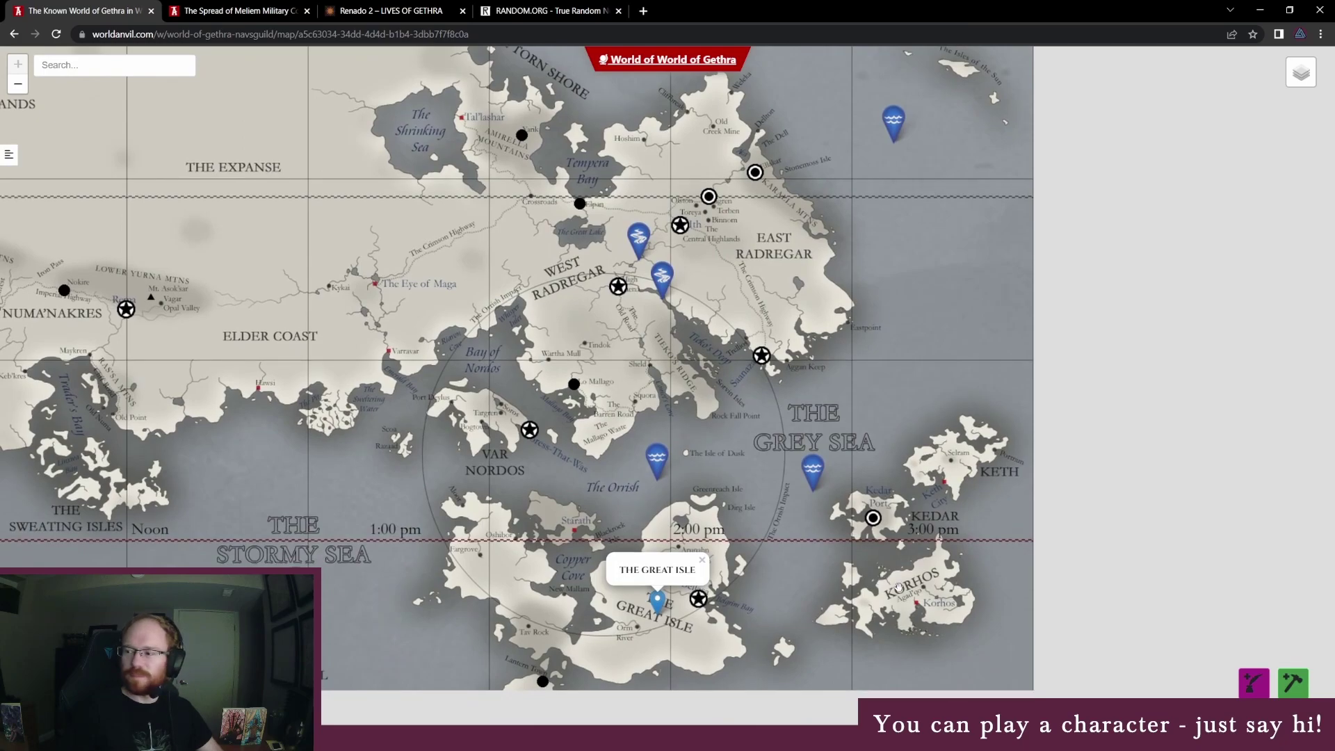
{"action": "left_click", "coordinate": [657, 460]}
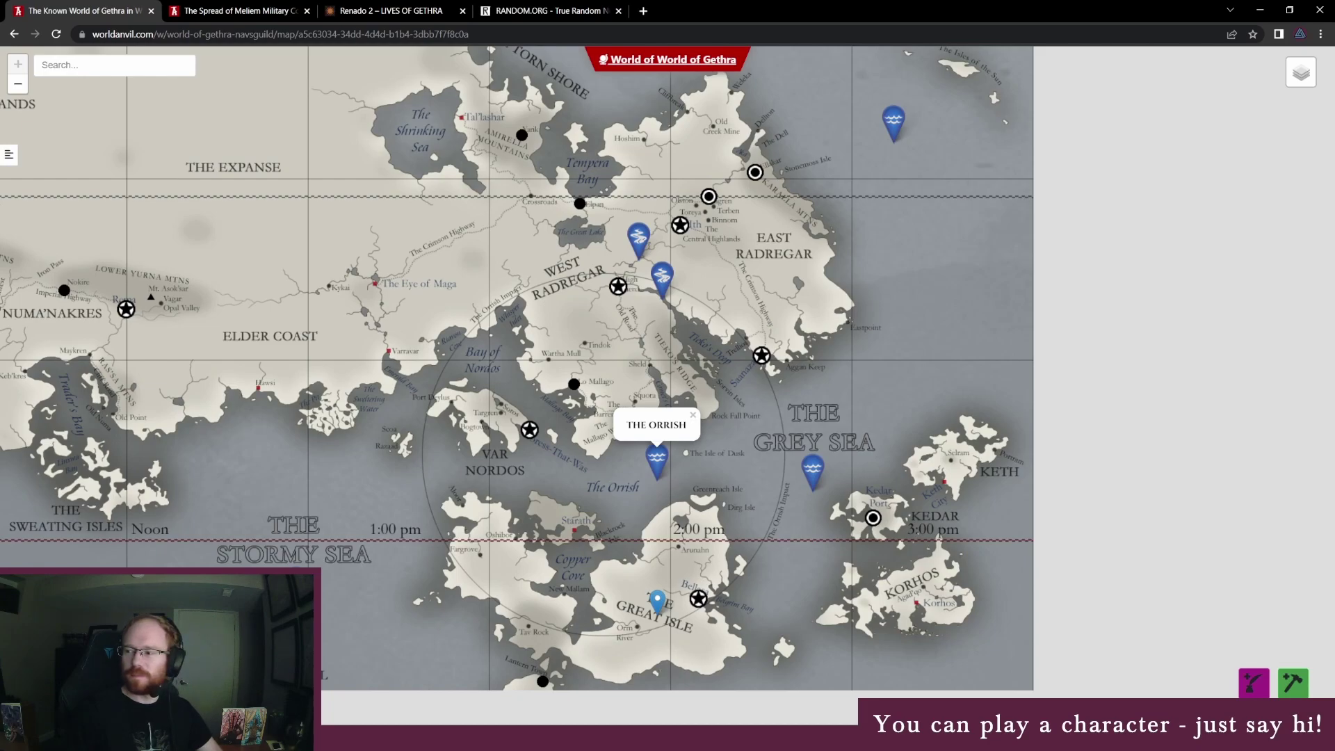
{"action": "mouse_move", "coordinate": [738, 580]}
{"action": "left_mouse_down"}
{"action": "mouse_move", "coordinate": [728, 546]}
{"action": "mouse_move", "coordinate": [769, 581]}
{"action": "left_mouse_up"}
{"action": "left_click", "coordinate": [688, 604]}
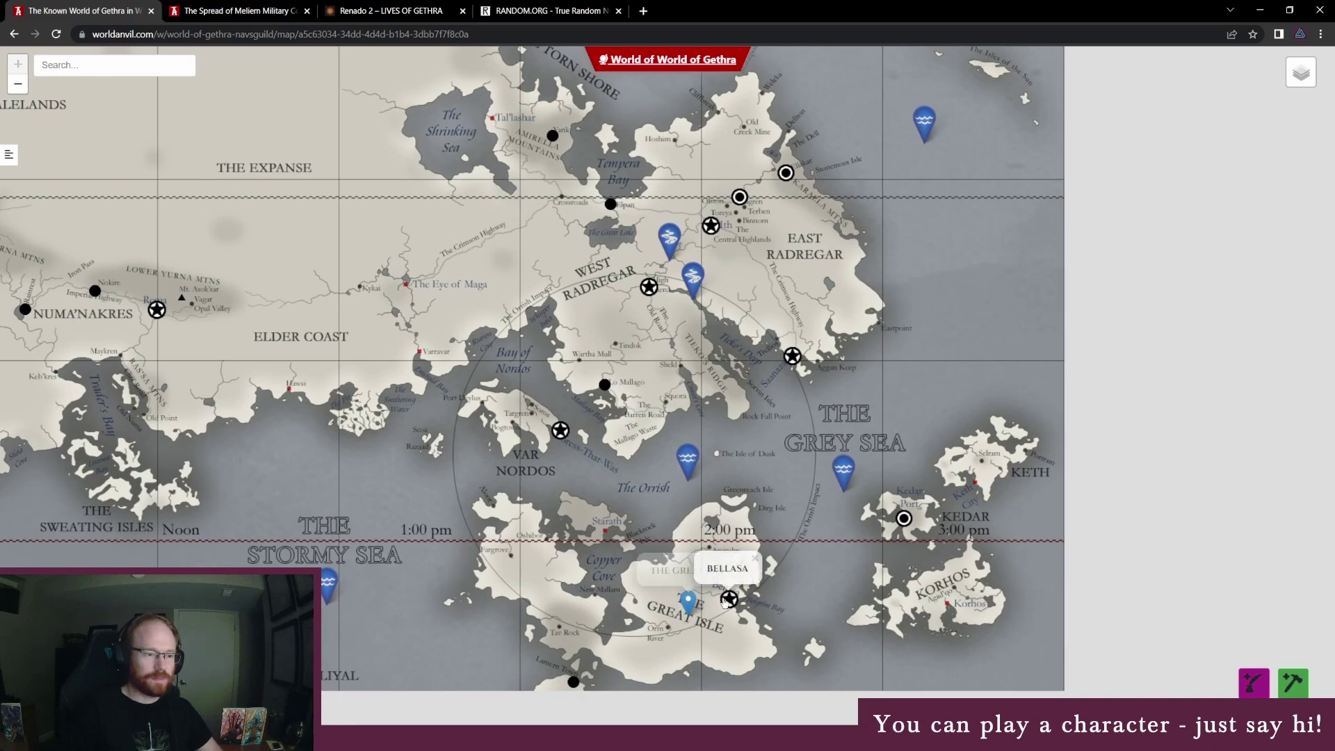
{"action": "left_click", "coordinate": [843, 472]}
{"action": "left_click", "coordinate": [688, 461]}
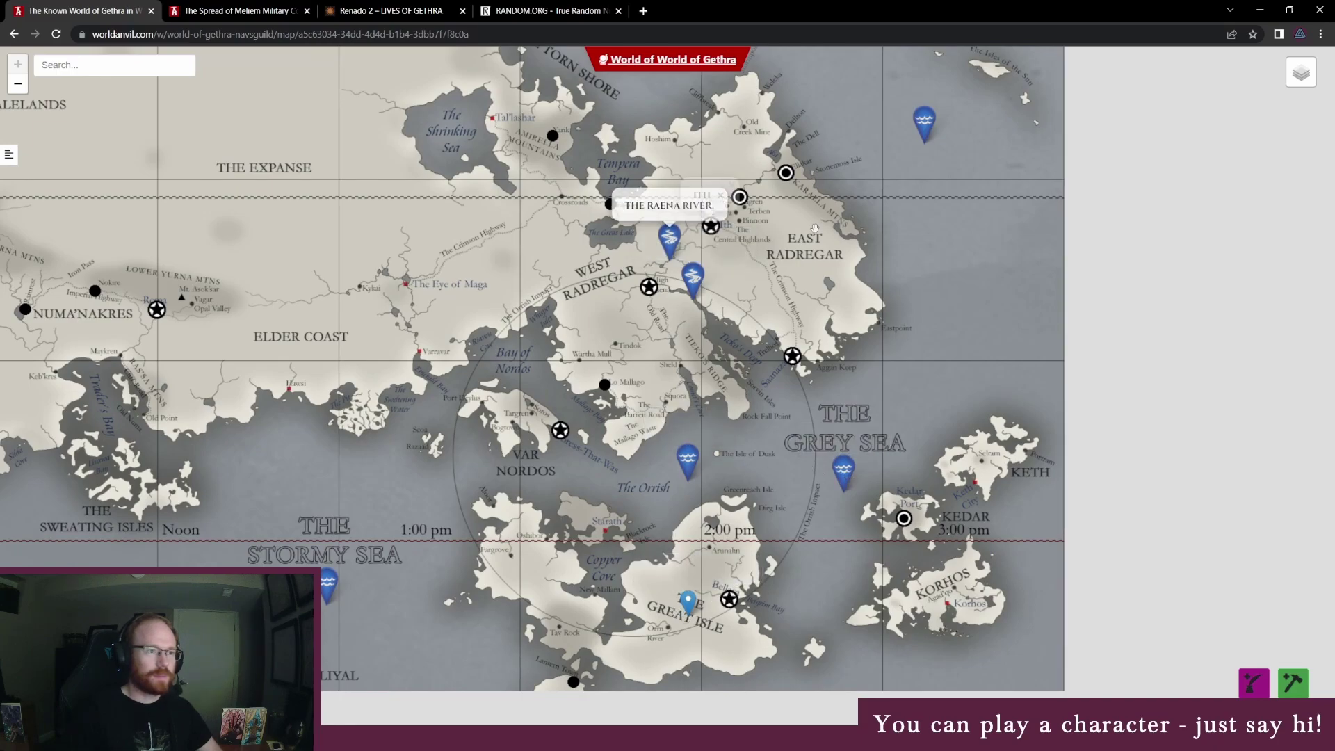
{"action": "left_click_drag", "start_coordinate": [923, 332], "coordinate": [911, 346]}
{"action": "left_click", "coordinate": [531, 166]}
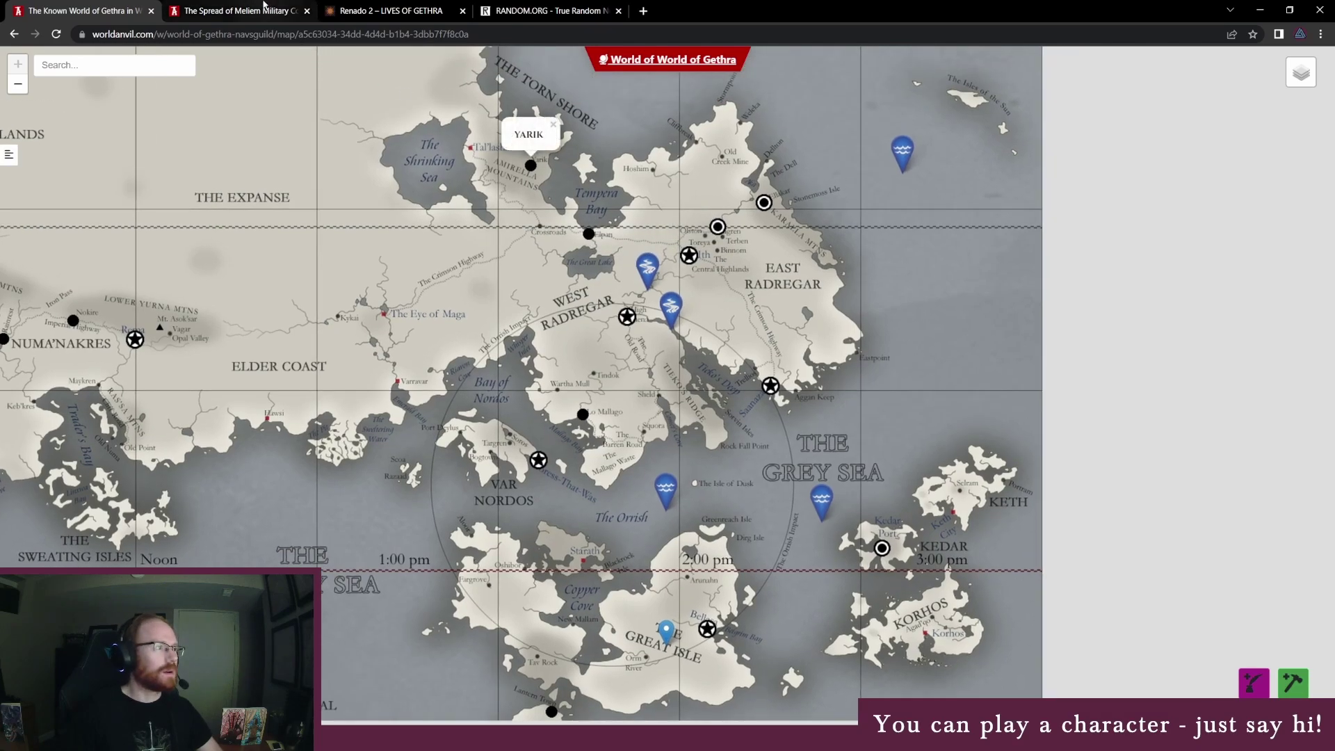
Switch to the Spread of Meliem Military Conflict article tab.
{"action": "left_click", "coordinate": [237, 11]}
{"action": "left_click", "coordinate": [95, 4]}
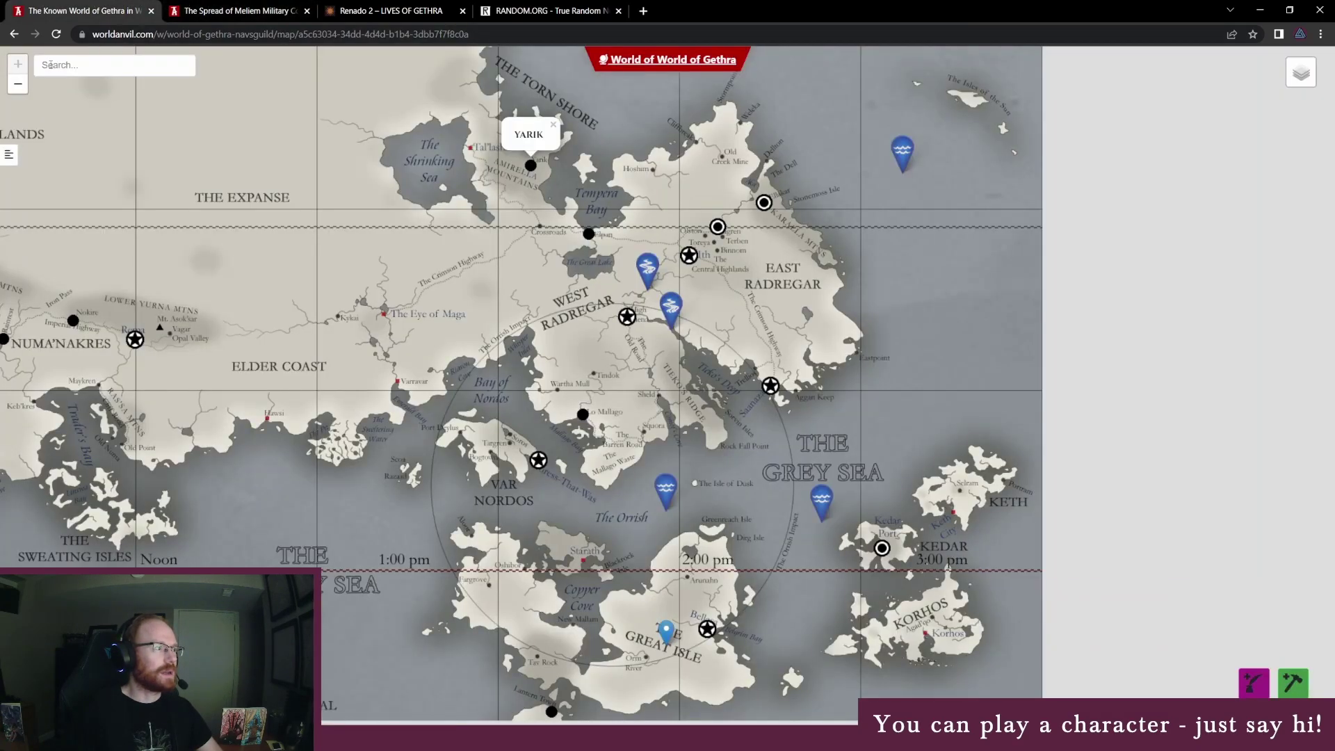
{"action": "left_click", "coordinate": [183, 6]}
Start a new blank Character article from the green hammer menu.
{"action": "scroll", "coordinate": [924, 492], "scroll_direction": "up", "scroll_amount": 6}
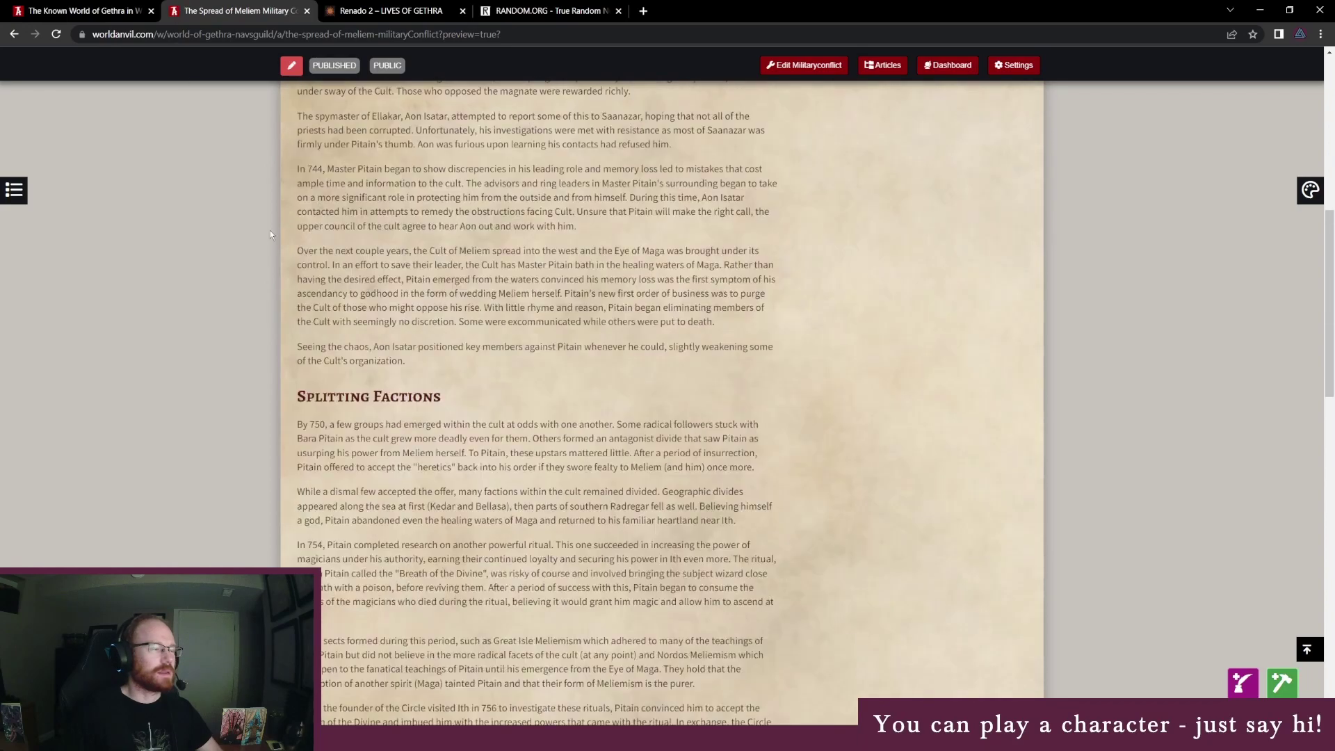
{"action": "left_click", "coordinate": [1282, 683]}
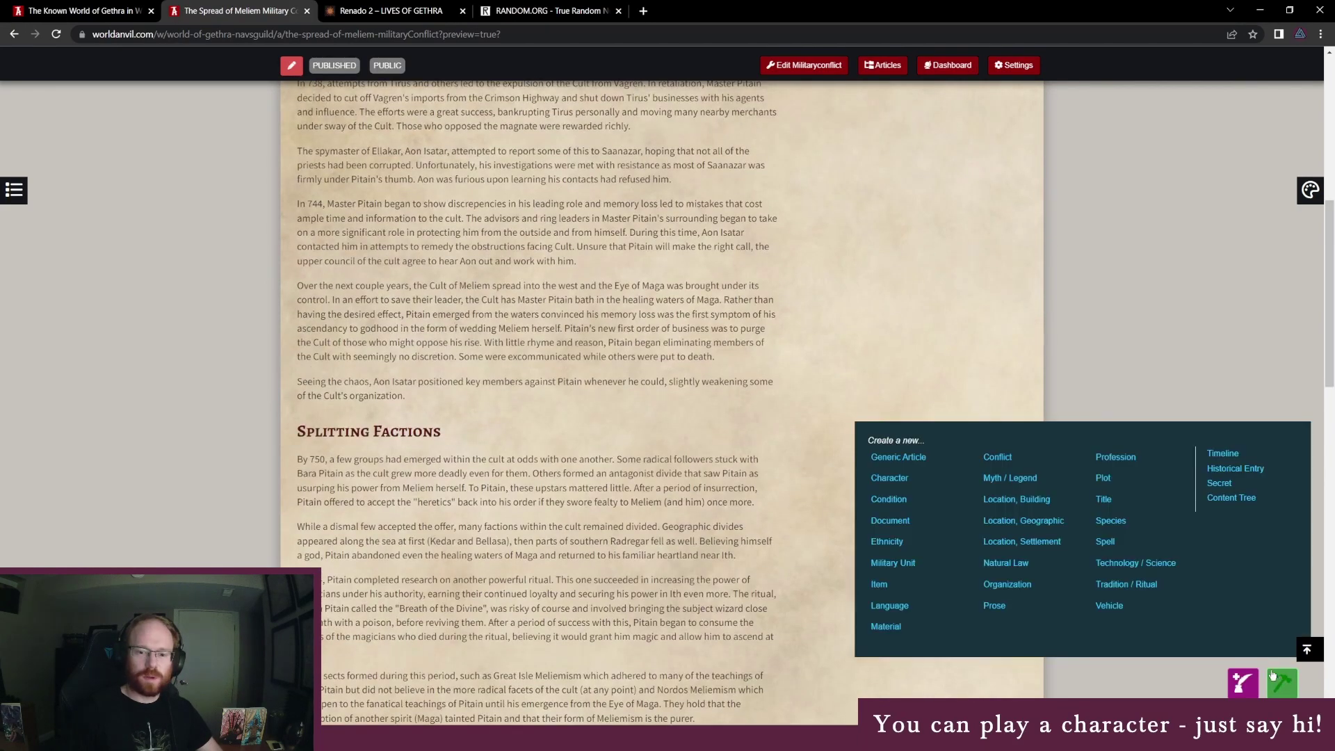
{"action": "left_click", "coordinate": [888, 479]}
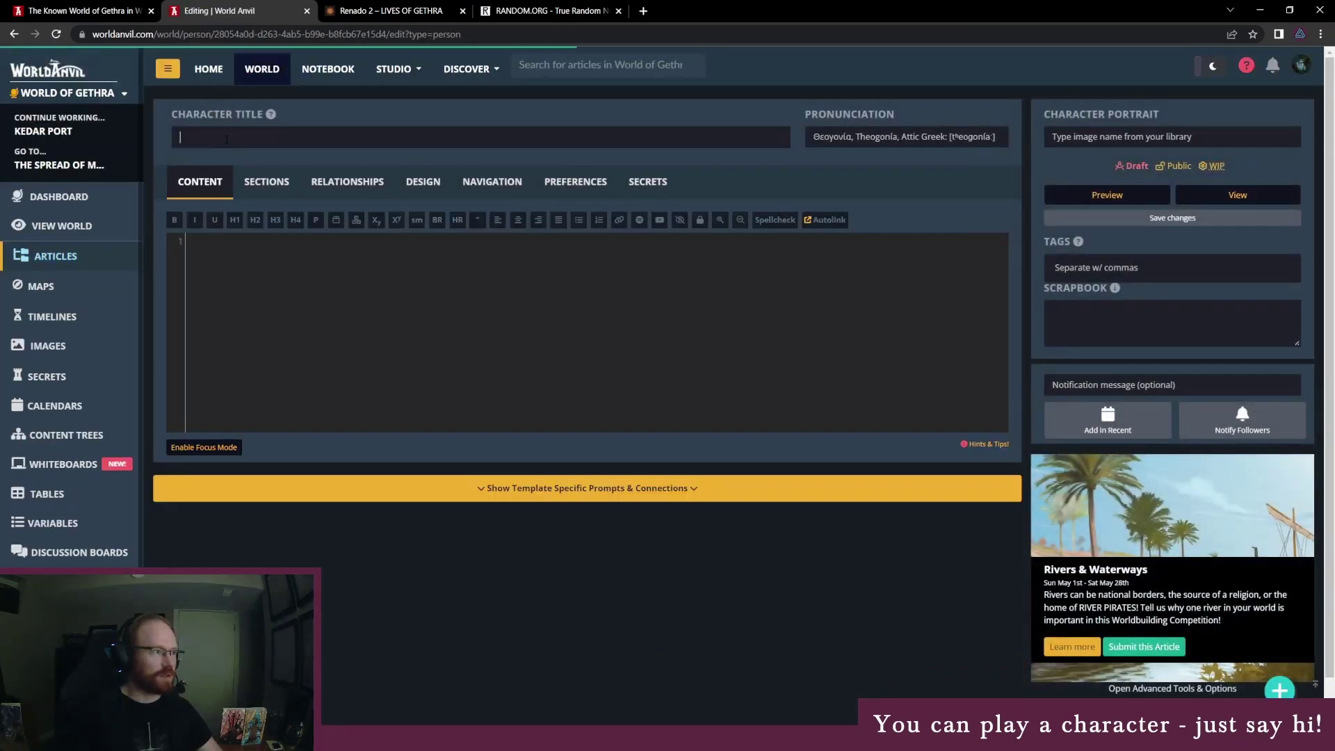
{"action": "left_click", "coordinate": [227, 140]}
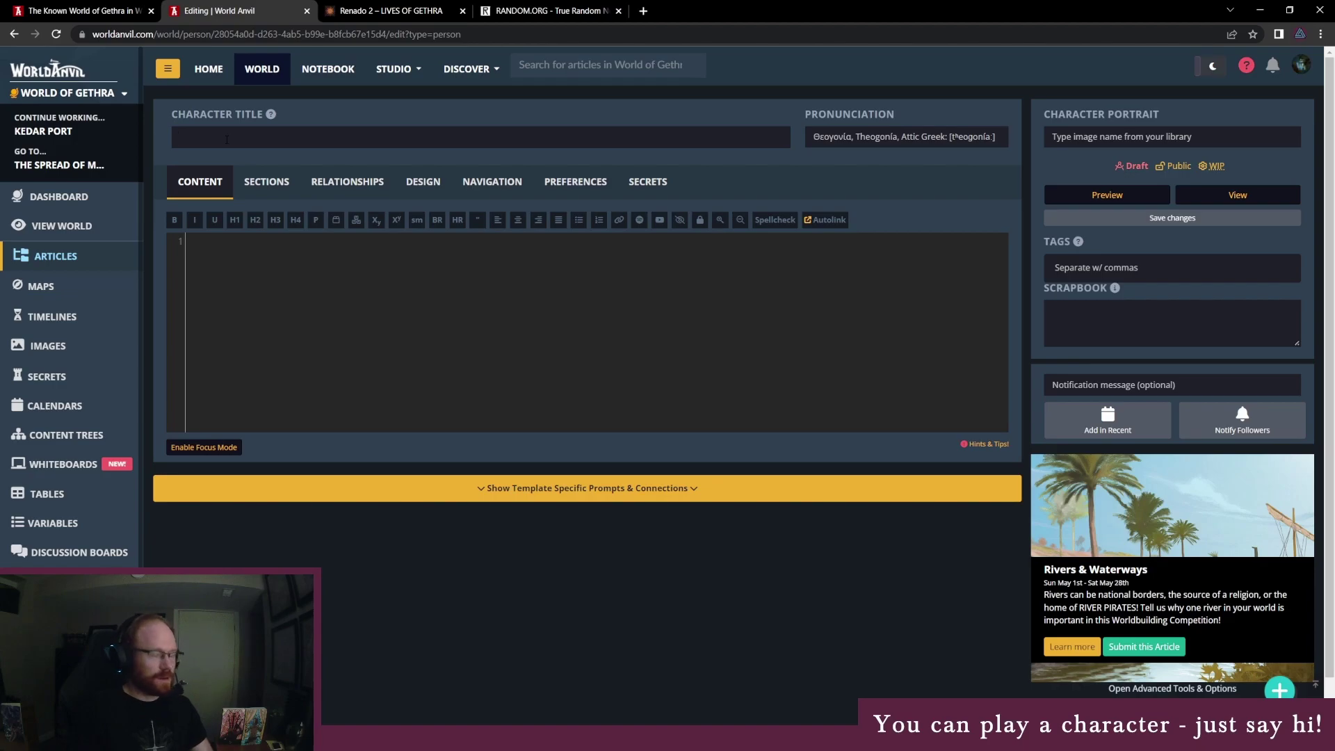
Check the Noress-That-Was label on the Gethra map, then return to the Character editor.
{"action": "left_click", "coordinate": [82, 10]}
{"action": "left_click", "coordinate": [546, 480]}
{"action": "mouse_move", "coordinate": [572, 522]}
{"action": "left_mouse_down"}
{"action": "mouse_move", "coordinate": [509, 452]}
{"action": "mouse_move", "coordinate": [534, 463]}
{"action": "left_mouse_up"}
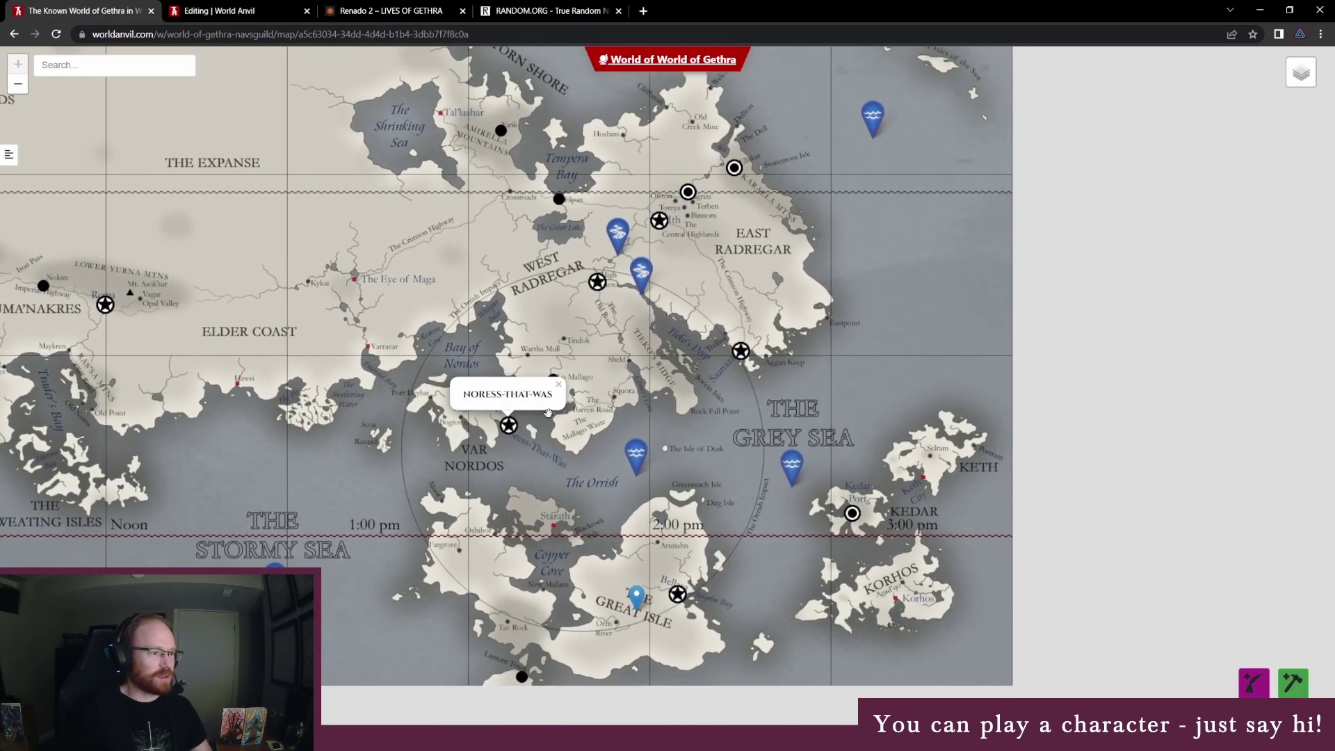
{"action": "left_click", "coordinate": [559, 385]}
{"action": "left_click_drag", "start_coordinate": [771, 457], "coordinate": [765, 473]}
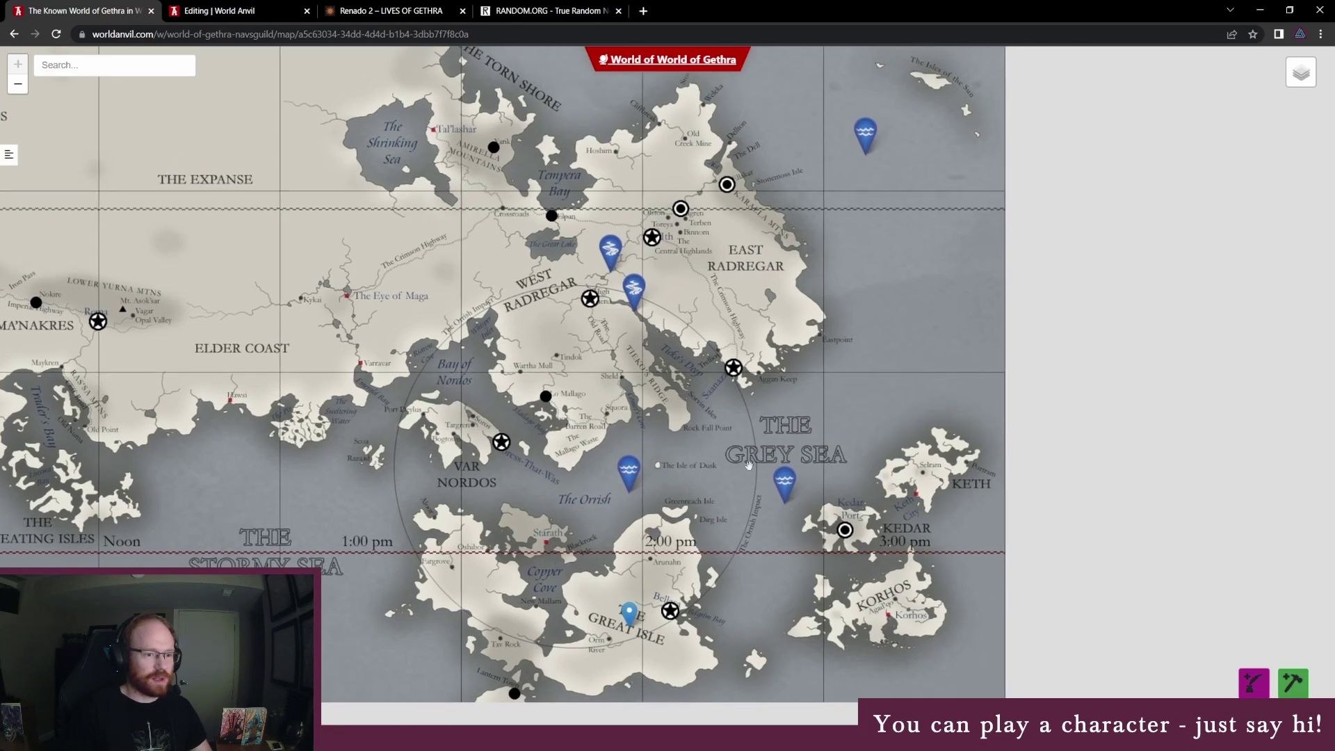
{"action": "left_click", "coordinate": [263, 8]}
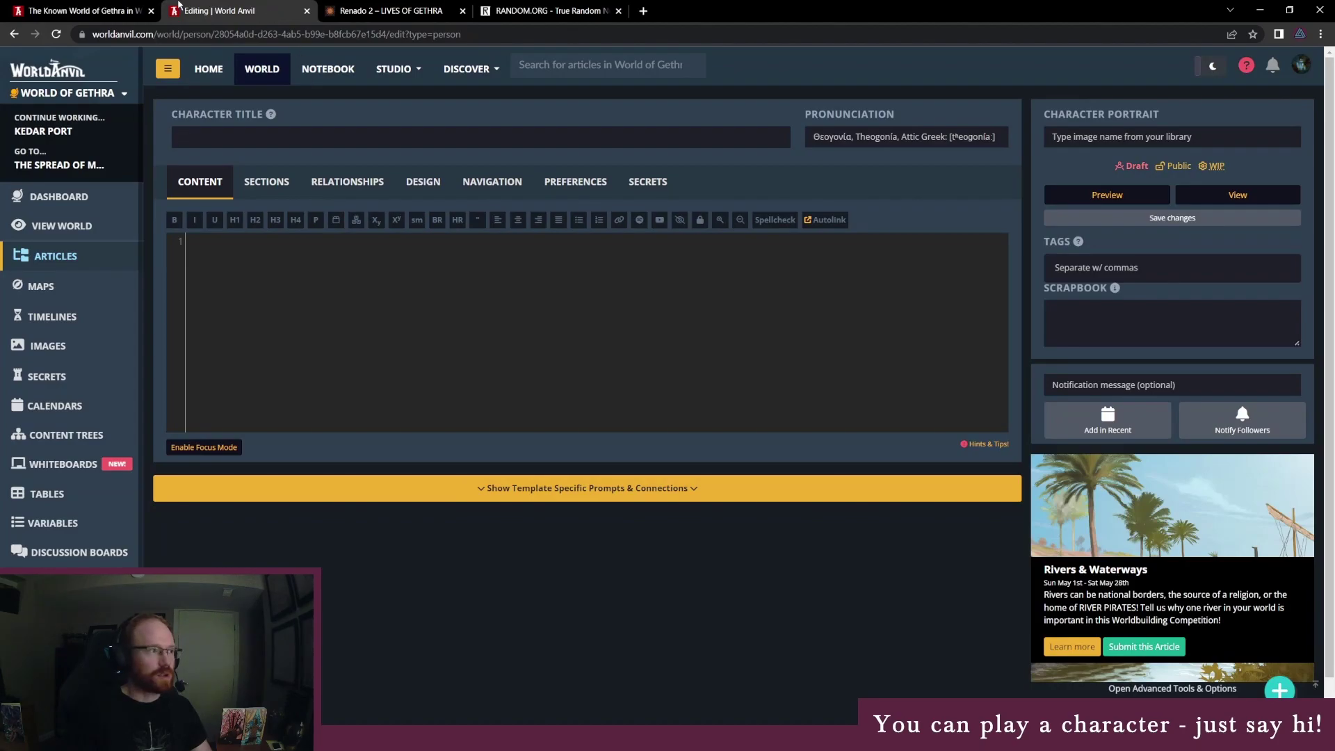
Go from Renado 2 to the standalone chapter The Soothsayer on Lives of Gethra.
{"action": "left_click", "coordinate": [386, 10]}
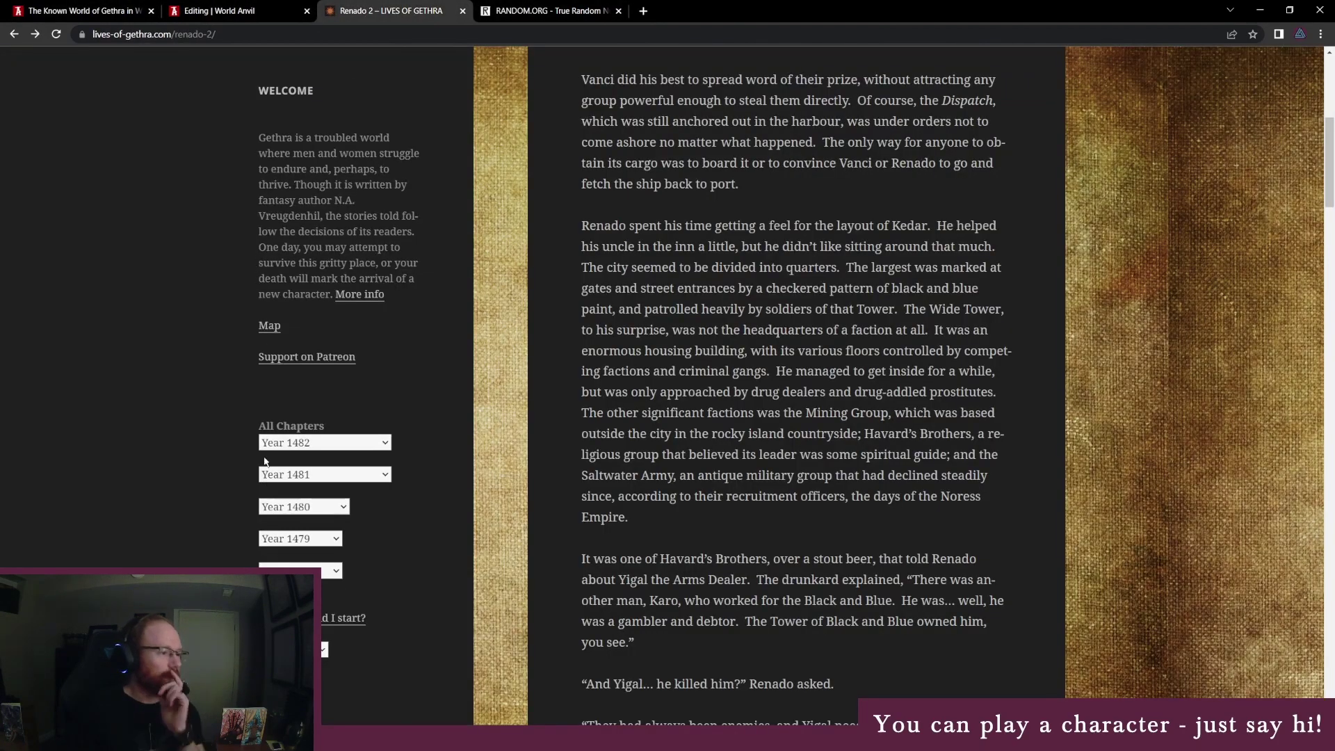
{"action": "scroll", "coordinate": [246, 542], "scroll_direction": "down", "scroll_amount": 6}
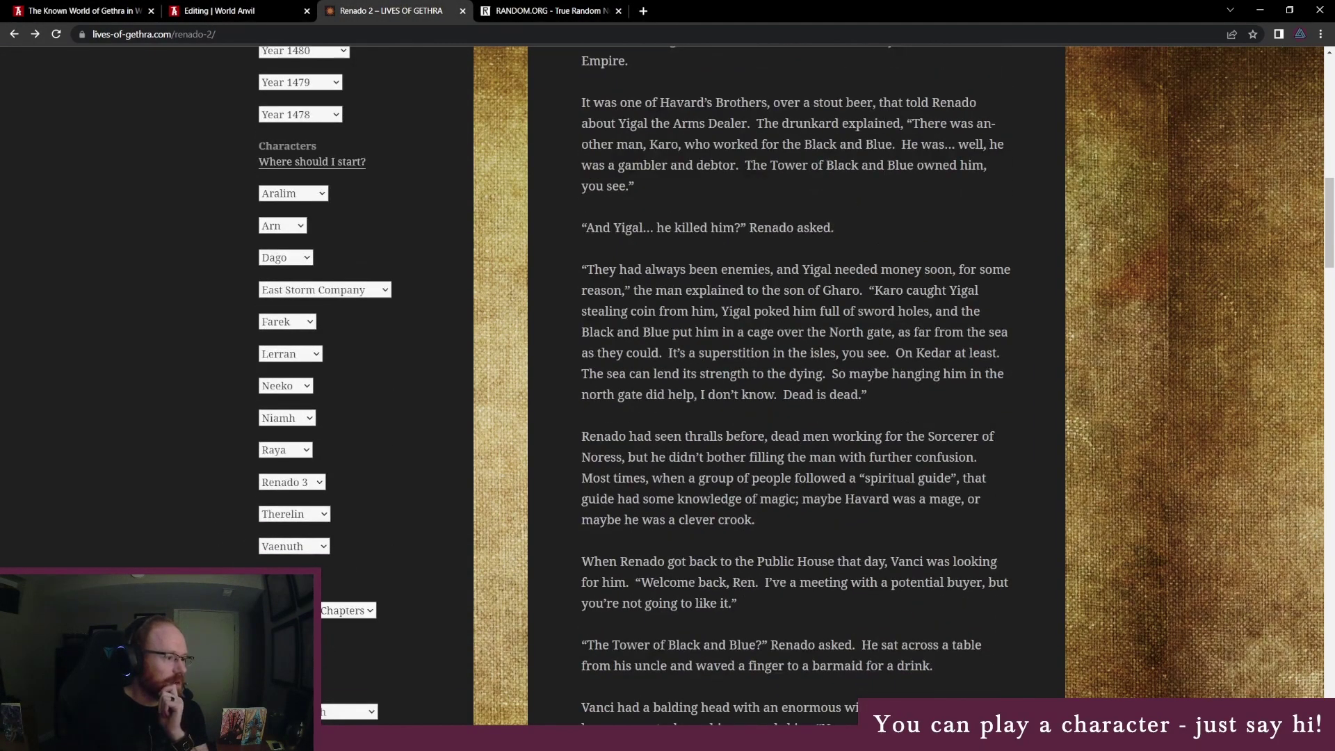
{"action": "left_click", "coordinate": [342, 612]}
{"action": "scroll", "coordinate": [342, 618], "scroll_direction": "down", "scroll_amount": 1}
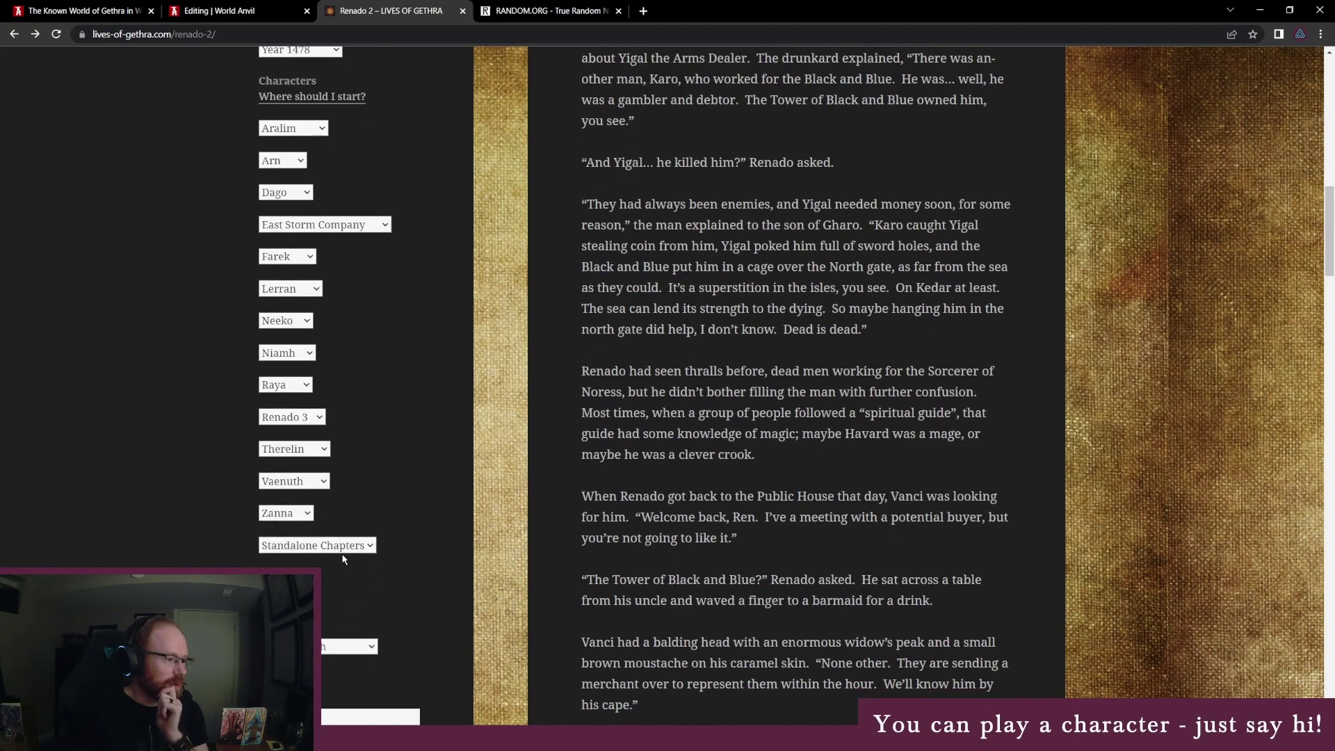
{"action": "left_click", "coordinate": [343, 555]}
{"action": "left_click", "coordinate": [341, 604]}
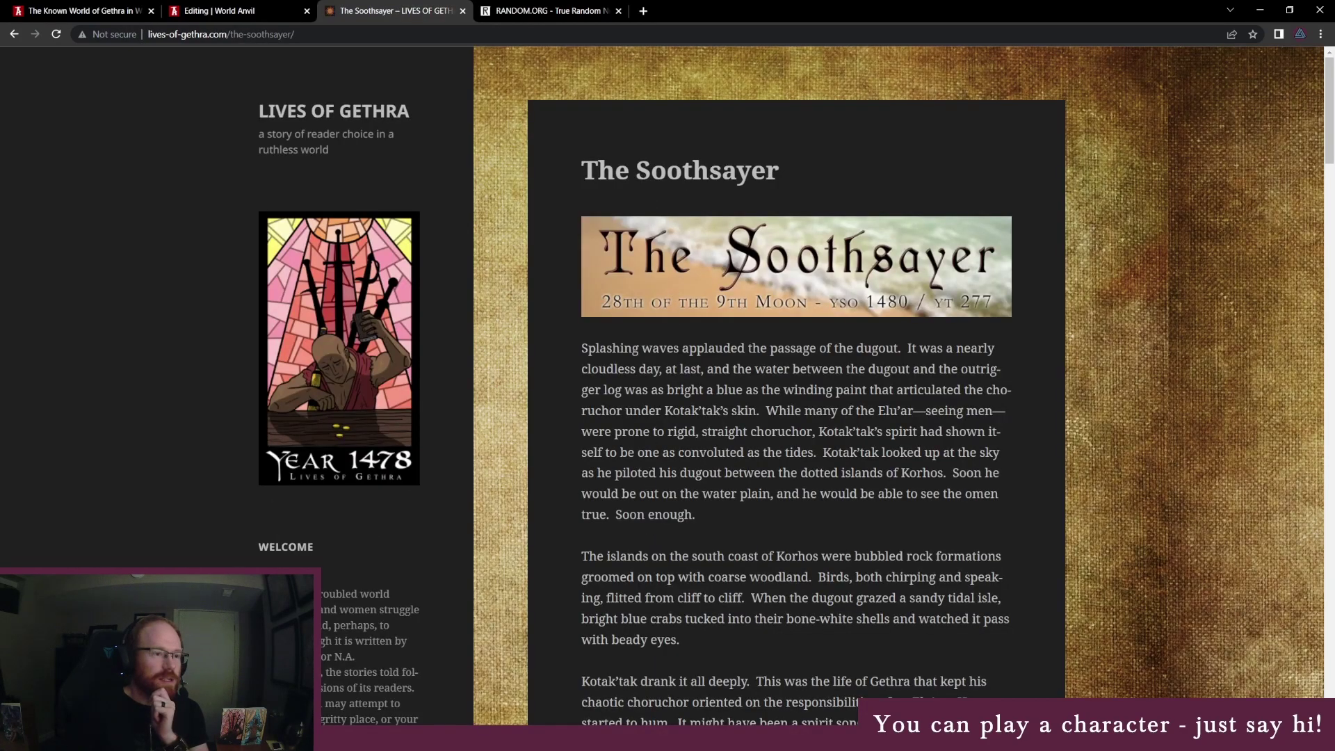
Read The Soothsayer's opening, highlighting the Korhos islands paragraph.
{"action": "scroll", "coordinate": [796, 417], "scroll_direction": "down", "scroll_amount": 1}
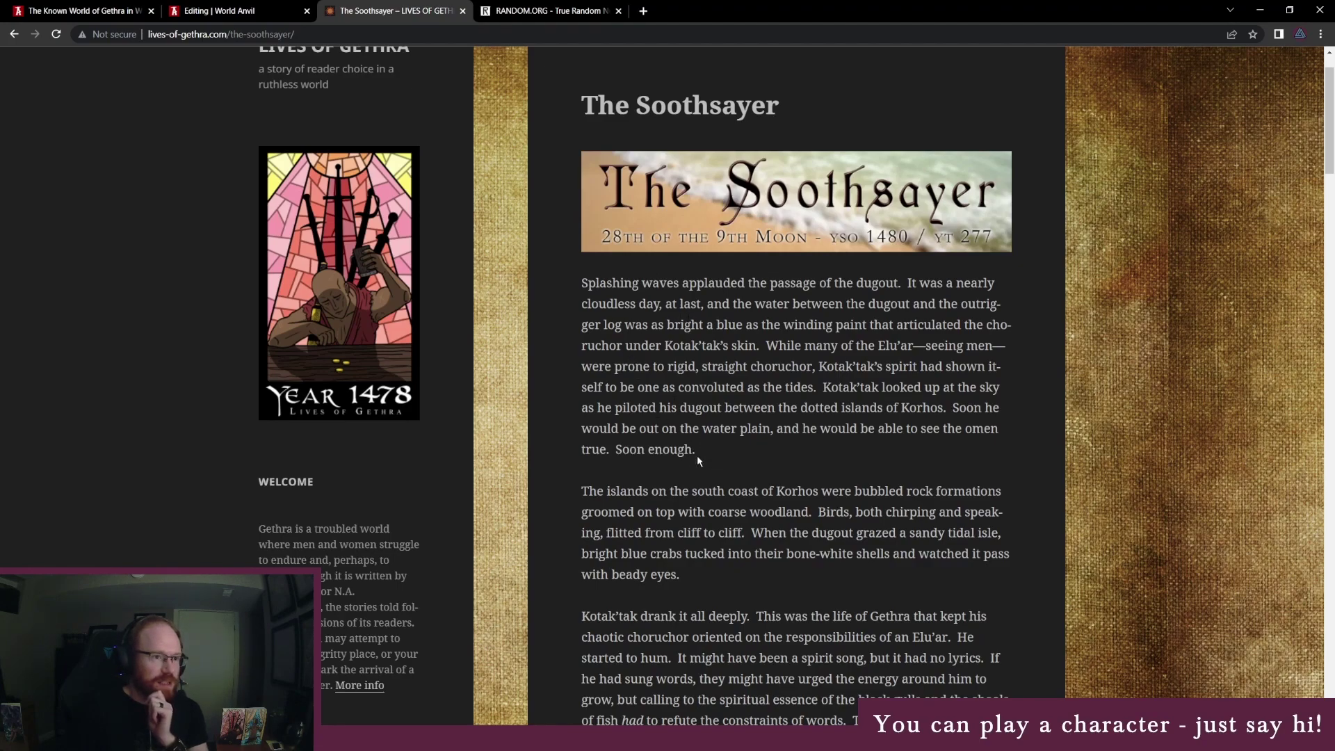
{"action": "scroll", "coordinate": [610, 591], "scroll_direction": "down", "scroll_amount": 2}
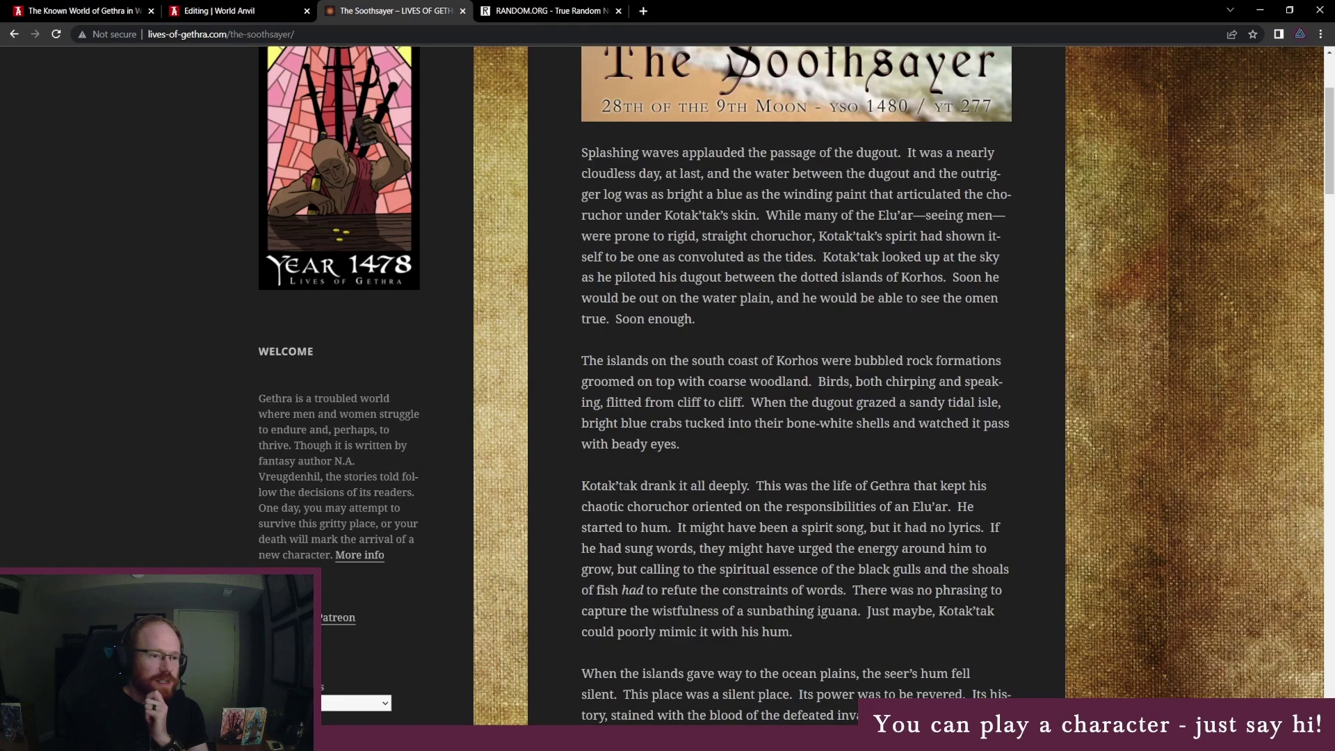
{"action": "left_click_drag", "start_coordinate": [659, 360], "coordinate": [760, 550]}
{"action": "left_click", "coordinate": [760, 563]}
{"action": "left_click_drag", "start_coordinate": [793, 631], "coordinate": [575, 221]}
{"action": "left_click", "coordinate": [574, 221]}
Scroll through the rest of The Soothsayer to its closing paragraphs.
{"action": "scroll", "coordinate": [692, 396], "scroll_direction": "down", "scroll_amount": 2}
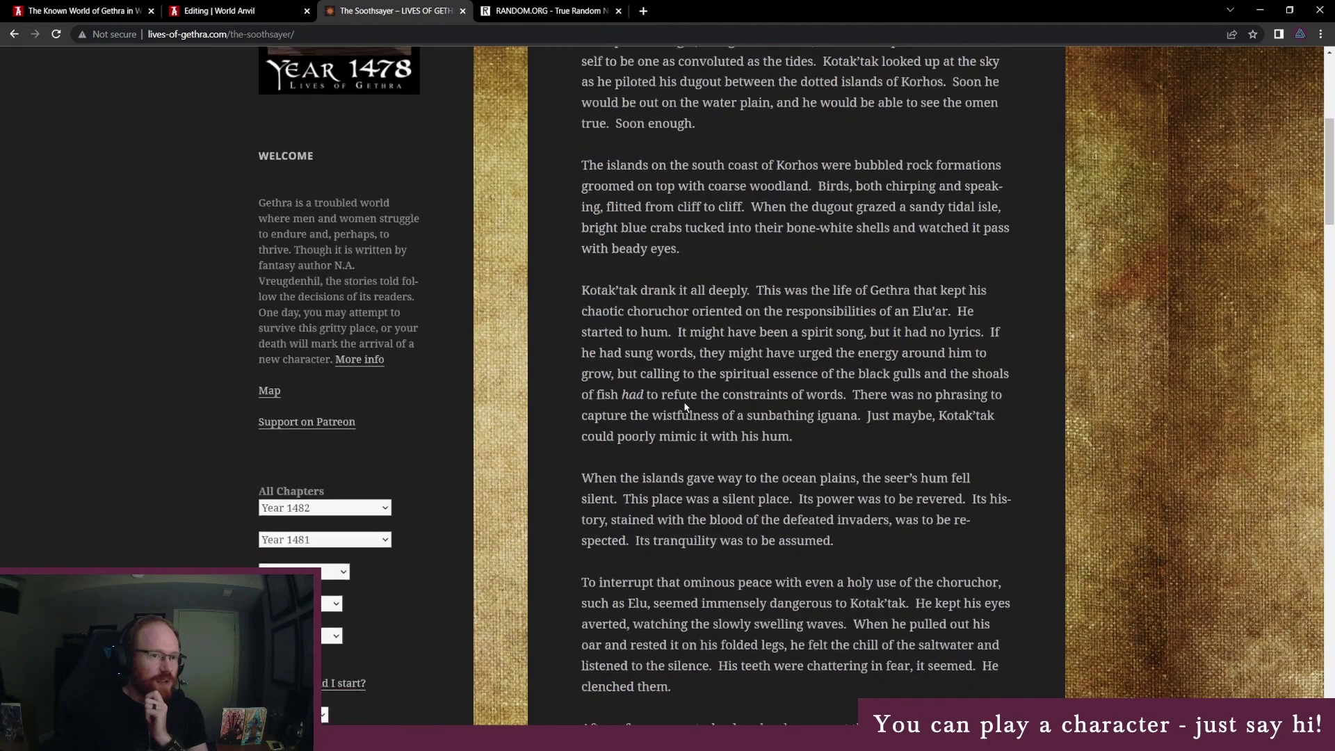
{"action": "scroll", "coordinate": [698, 431], "scroll_direction": "down", "scroll_amount": 2}
{"action": "scroll", "coordinate": [727, 440], "scroll_direction": "down", "scroll_amount": 6}
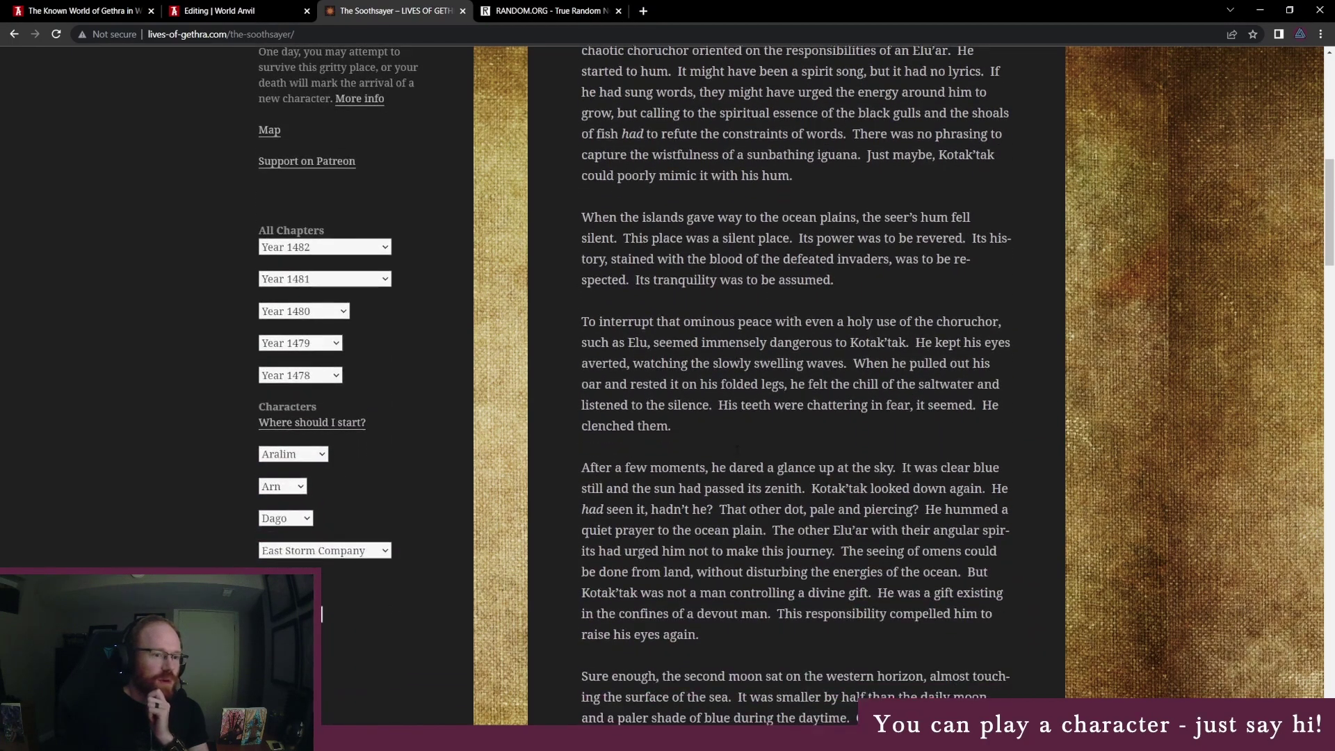
{"action": "scroll", "coordinate": [741, 399], "scroll_direction": "down", "scroll_amount": 5}
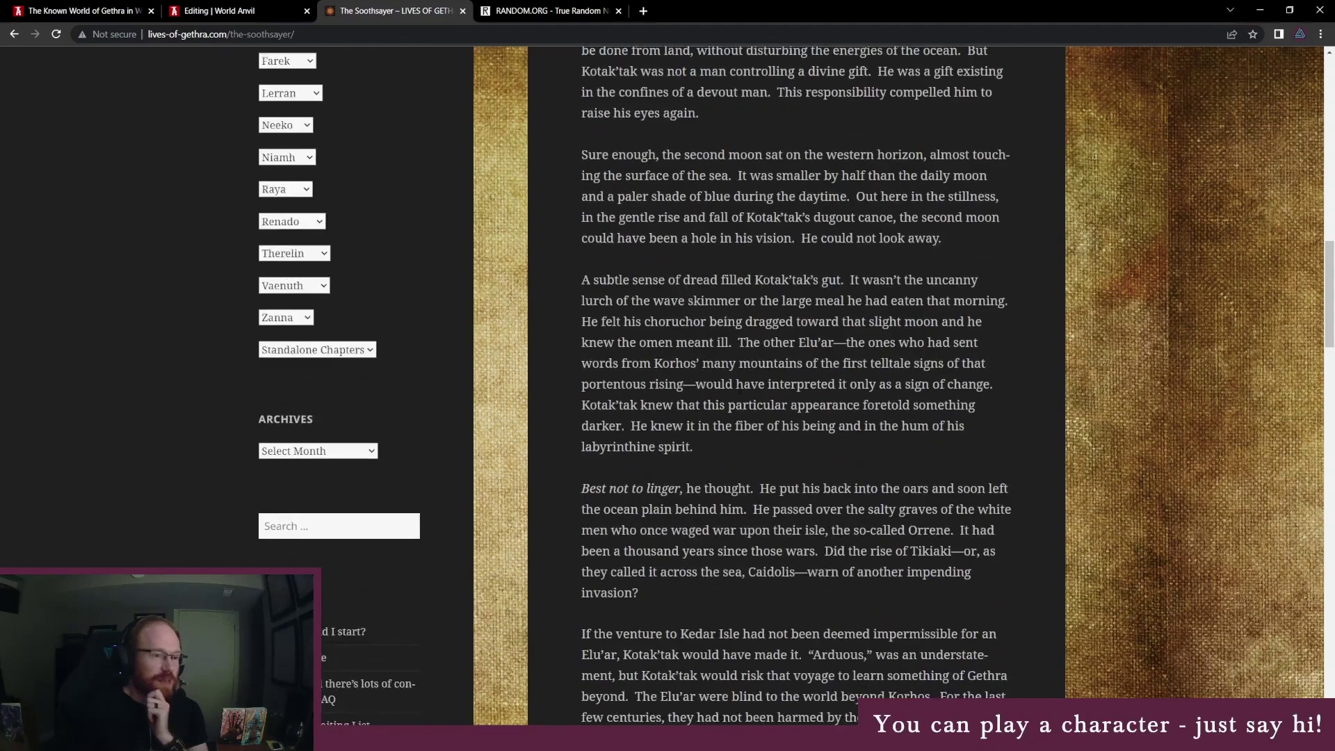
{"action": "scroll", "coordinate": [724, 361], "scroll_direction": "down", "scroll_amount": 1}
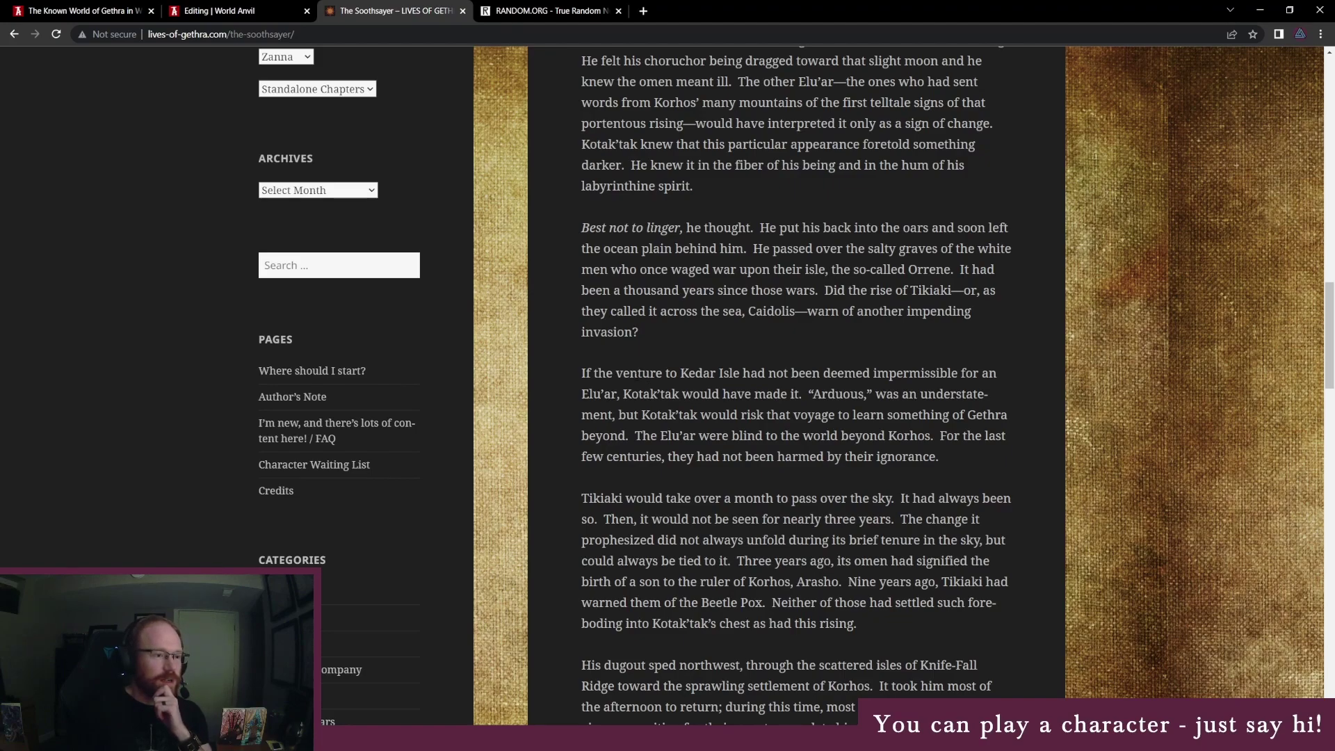
{"action": "scroll", "coordinate": [793, 382], "scroll_direction": "down", "scroll_amount": 5}
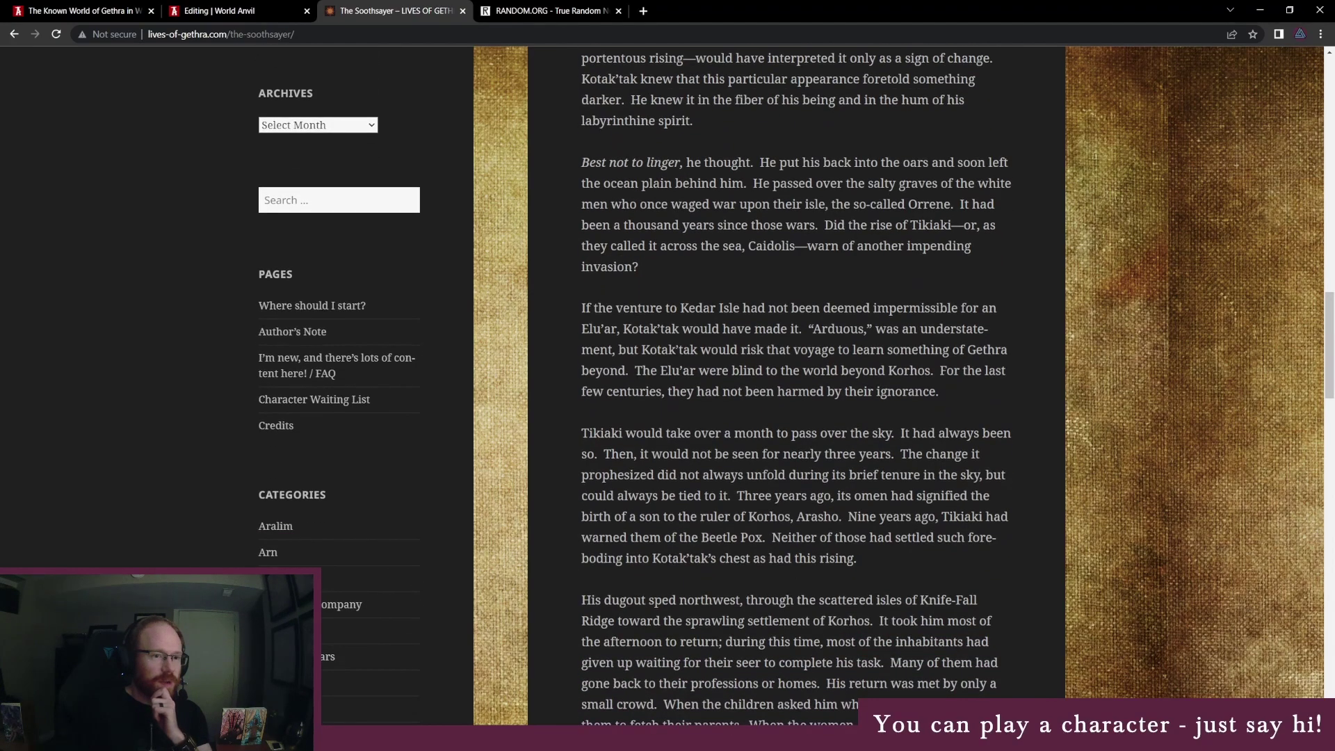
{"action": "scroll", "coordinate": [739, 400], "scroll_direction": "down", "scroll_amount": 7}
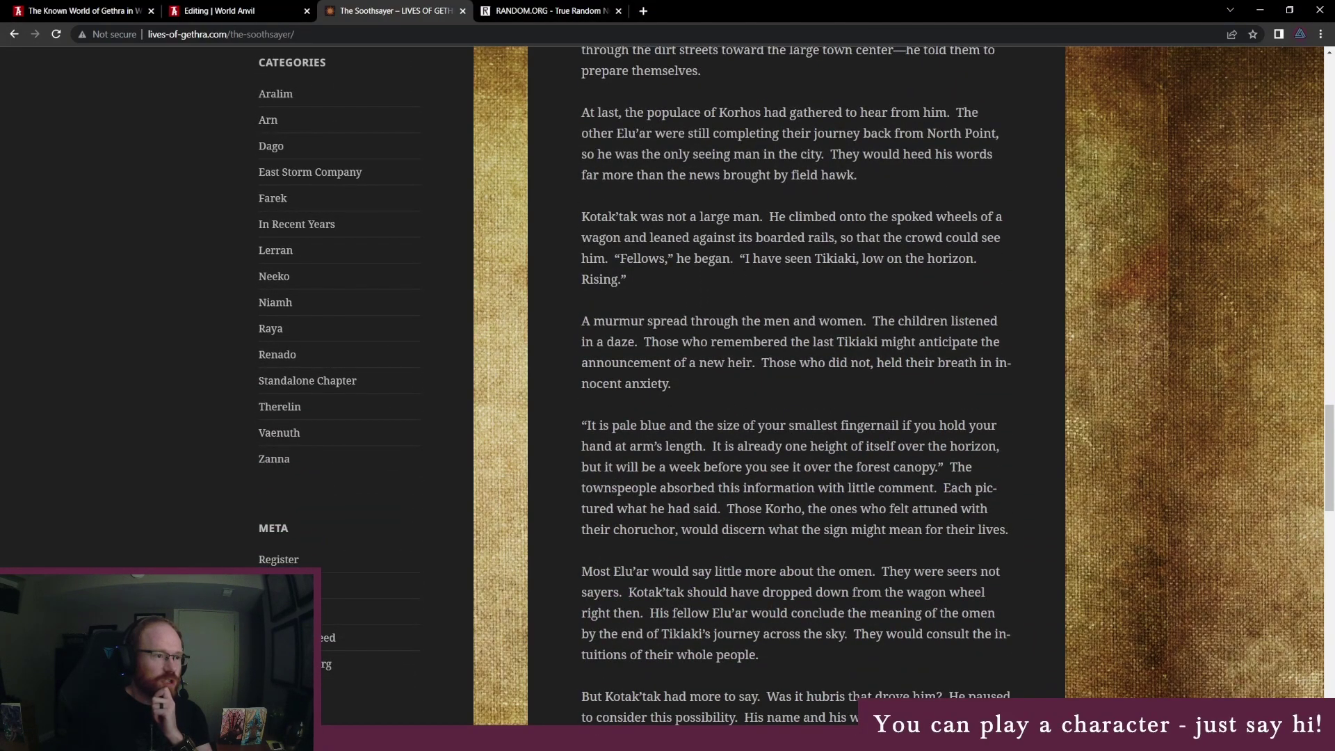
{"action": "scroll", "coordinate": [719, 419], "scroll_direction": "down", "scroll_amount": 9}
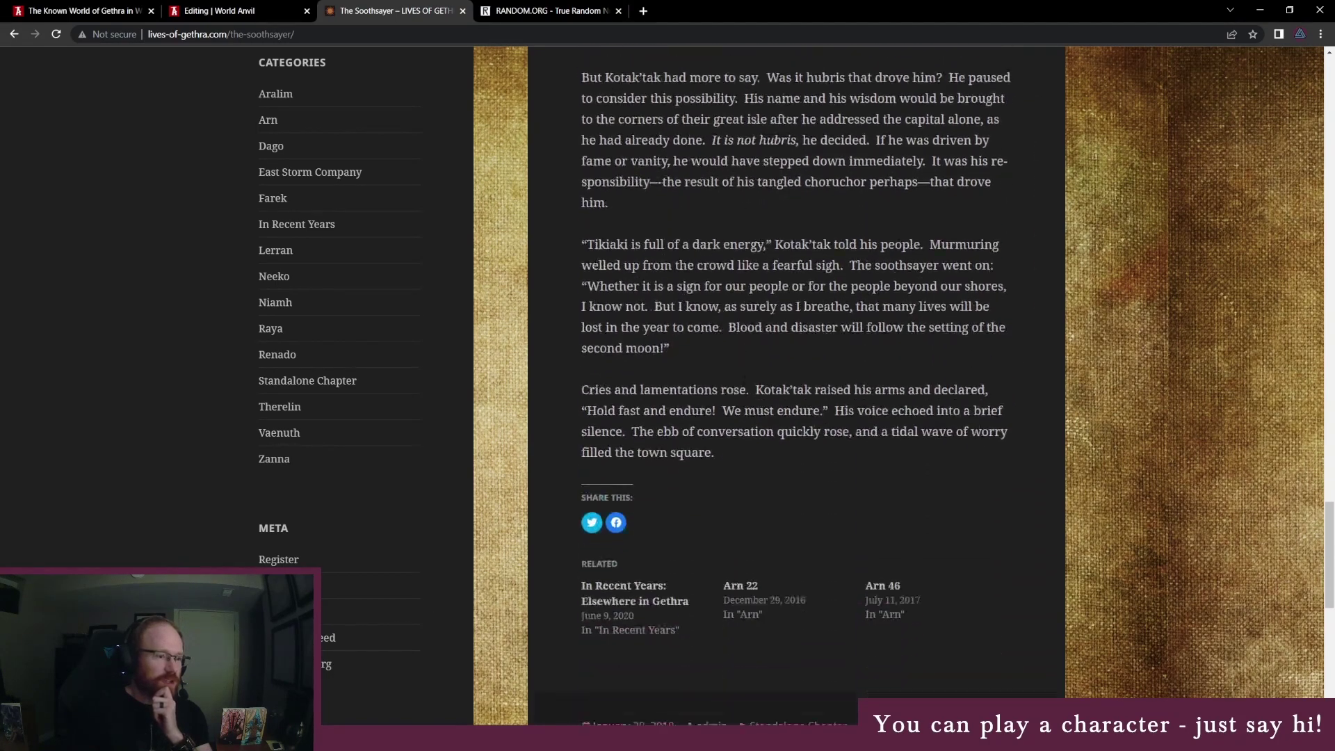
Scroll back up through The Soothsayer from its closing paragraphs.
{"action": "left_click_drag", "start_coordinate": [720, 420], "coordinate": [585, 253]}
{"action": "left_click", "coordinate": [699, 337]}
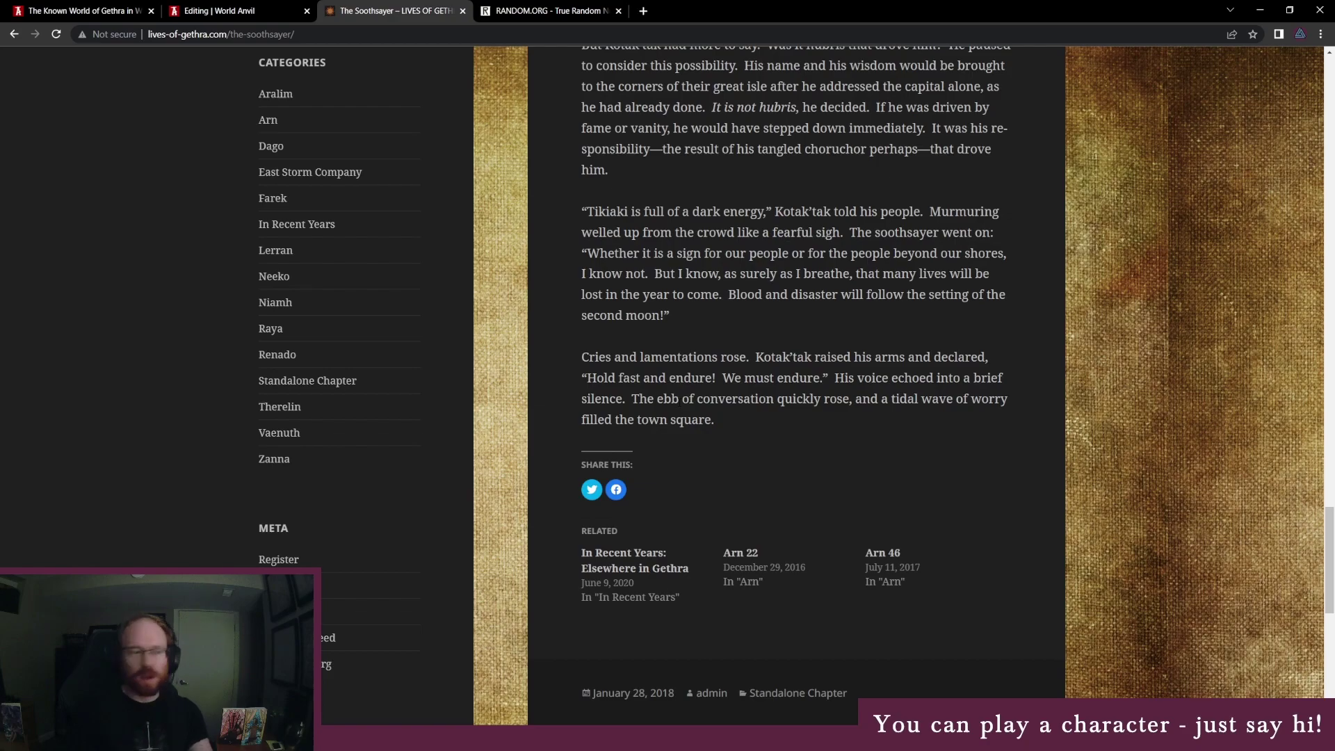
{"action": "scroll", "coordinate": [796, 375], "scroll_direction": "up", "scroll_amount": 3}
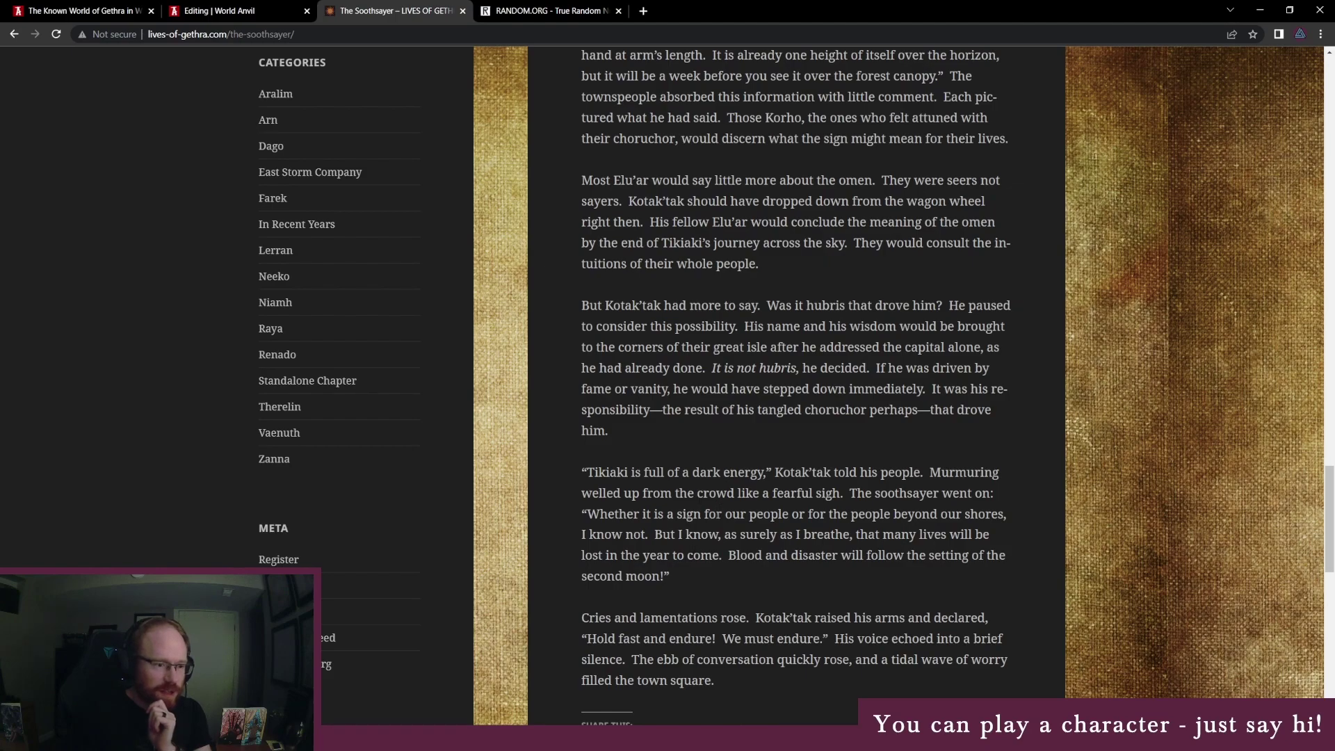
{"action": "scroll", "coordinate": [795, 375], "scroll_direction": "up", "scroll_amount": 2}
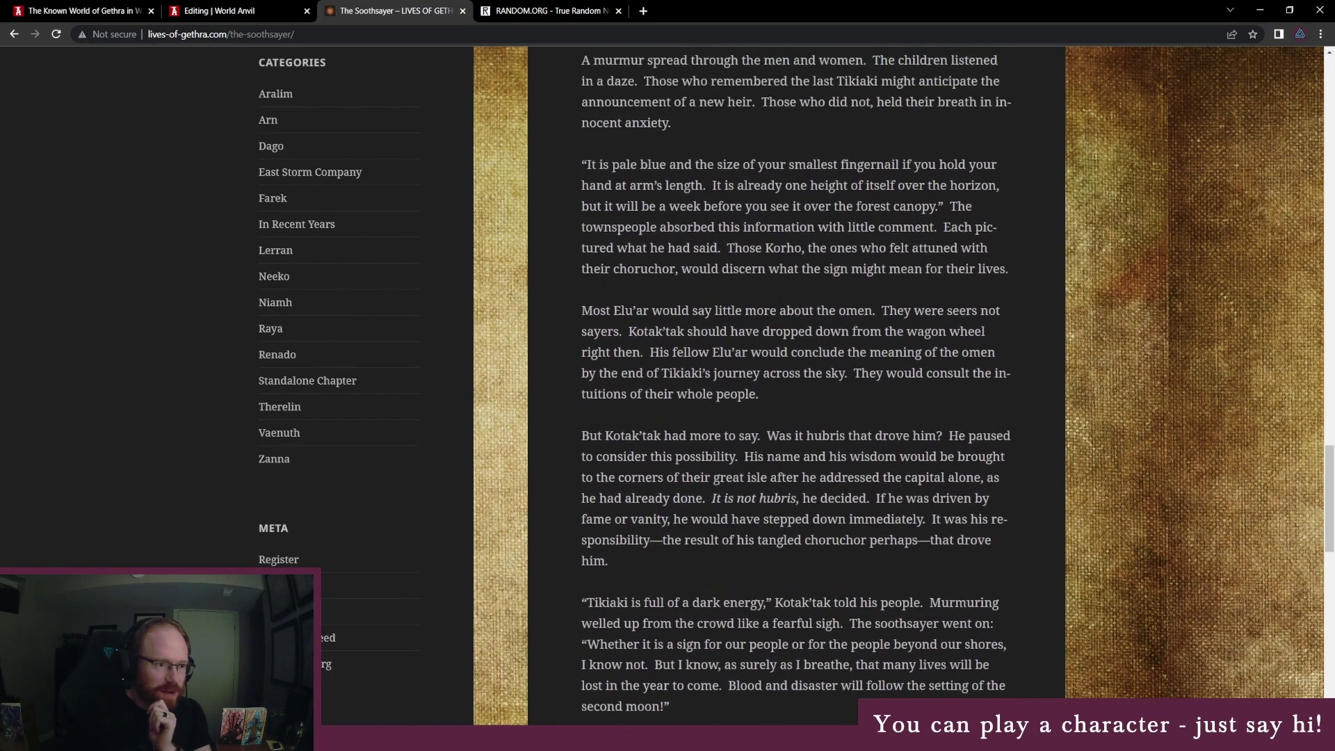
{"action": "scroll", "coordinate": [796, 375], "scroll_direction": "up", "scroll_amount": 1}
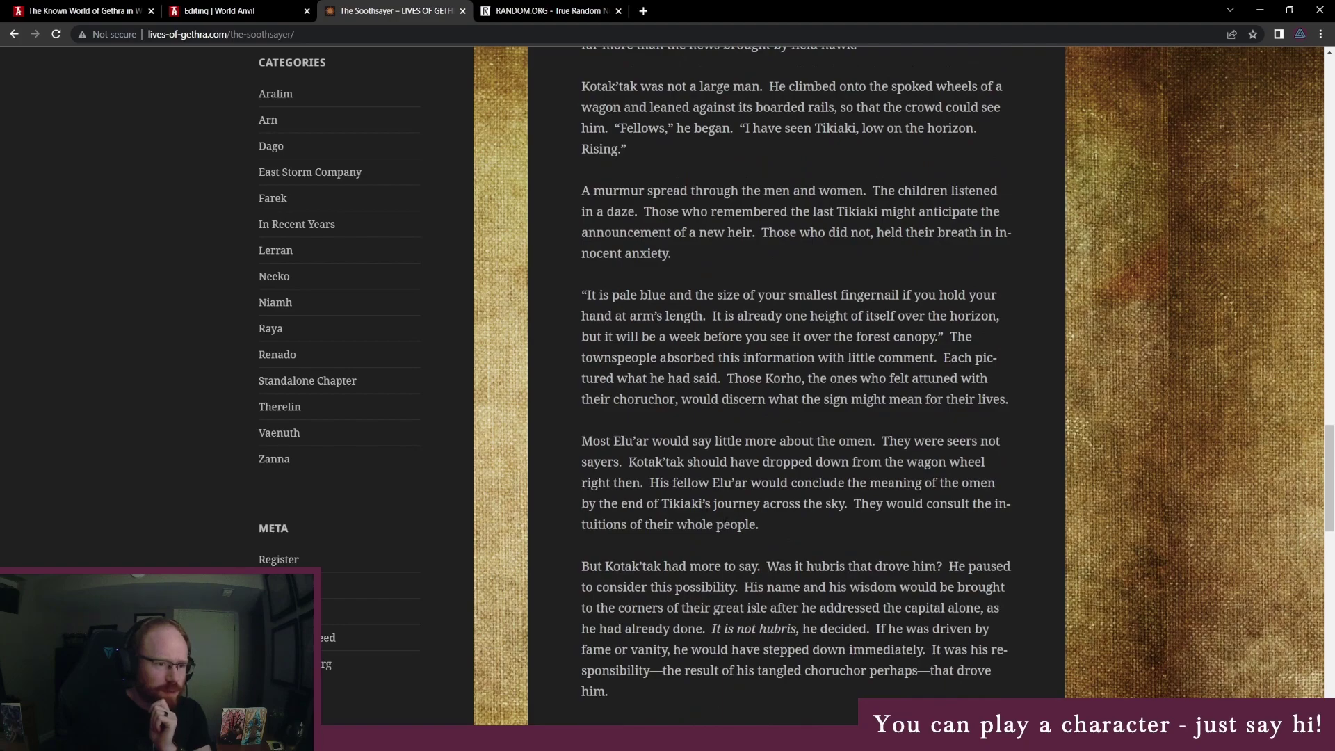
{"action": "scroll", "coordinate": [708, 519], "scroll_direction": "up", "scroll_amount": 4}
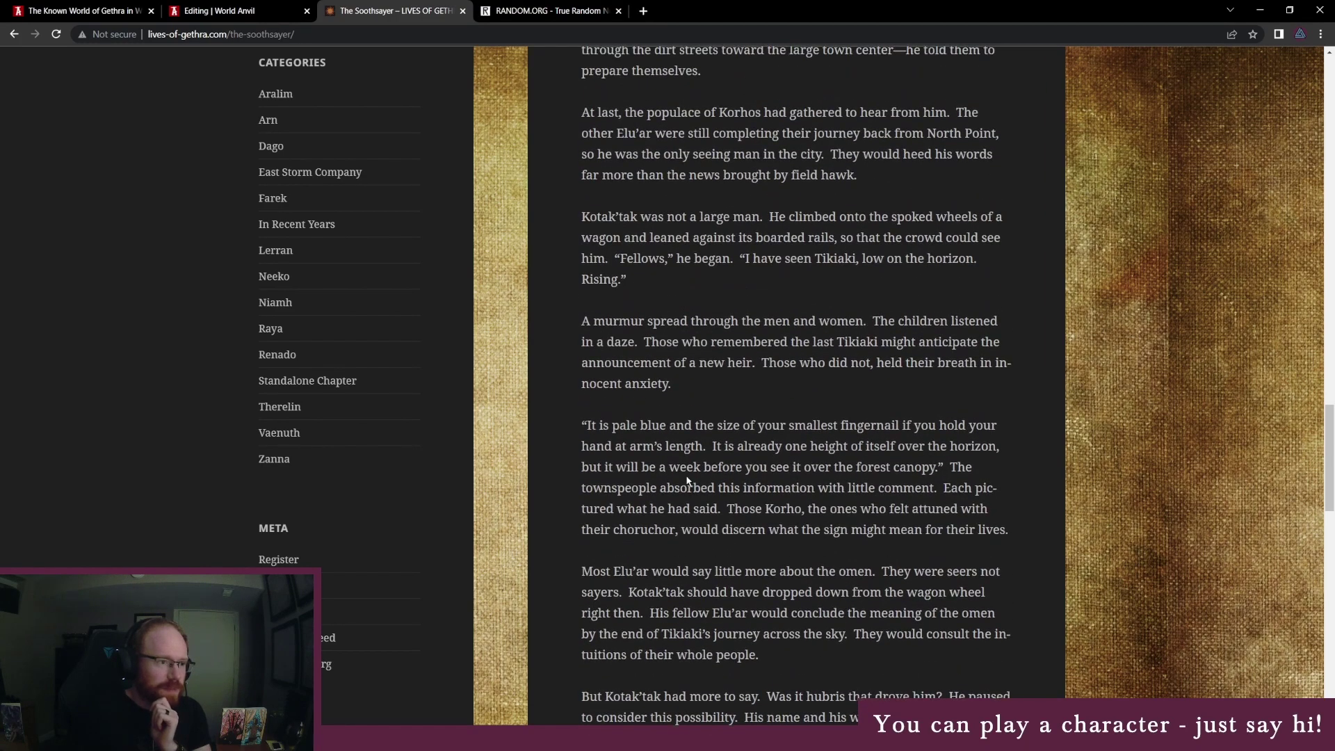
{"action": "scroll", "coordinate": [706, 513], "scroll_direction": "up", "scroll_amount": 3}
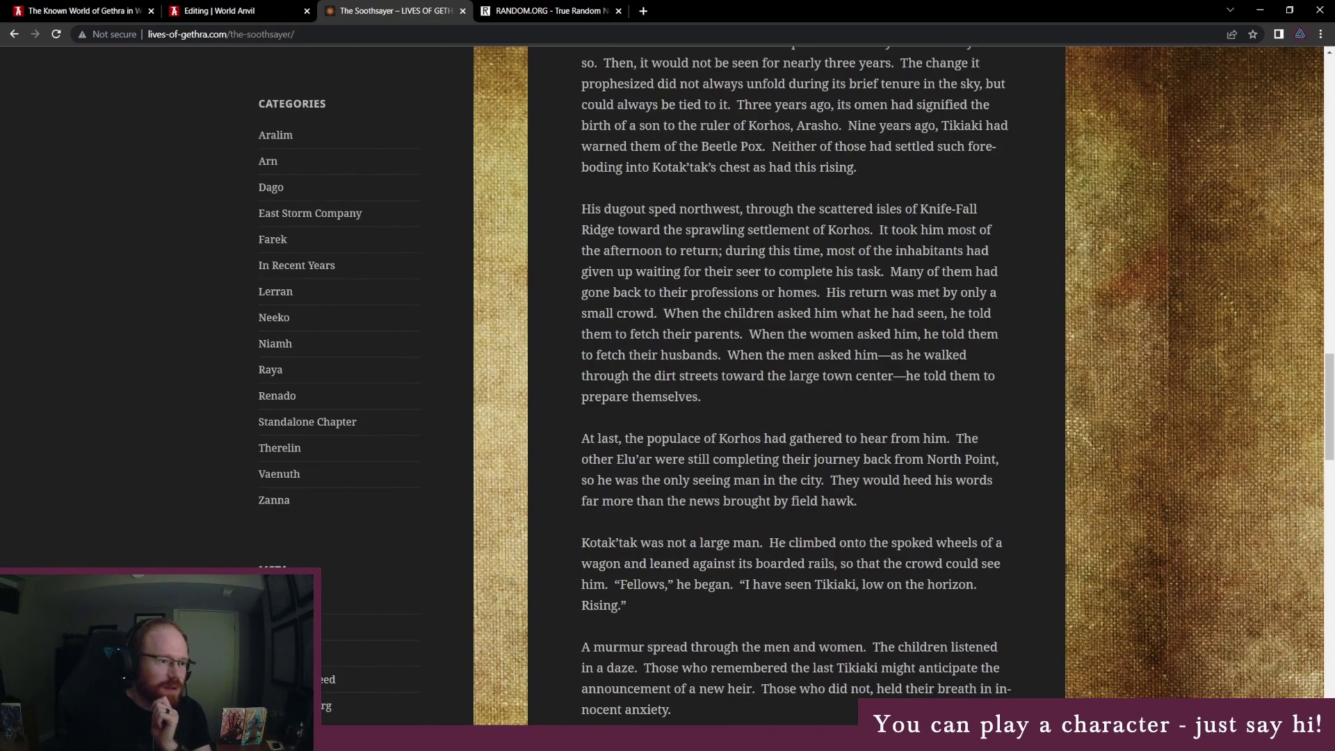
{"action": "scroll", "coordinate": [703, 473], "scroll_direction": "up", "scroll_amount": 2}
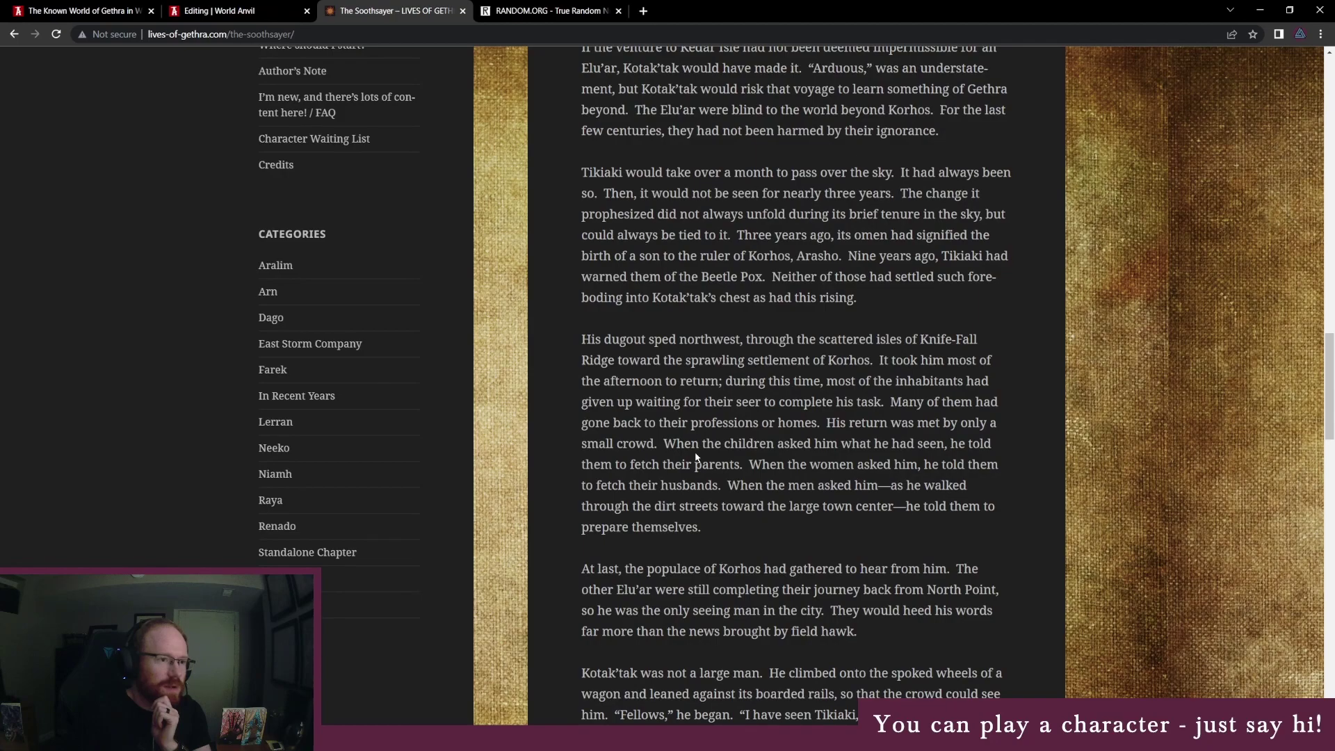
{"action": "scroll", "coordinate": [696, 457], "scroll_direction": "up", "scroll_amount": 5}
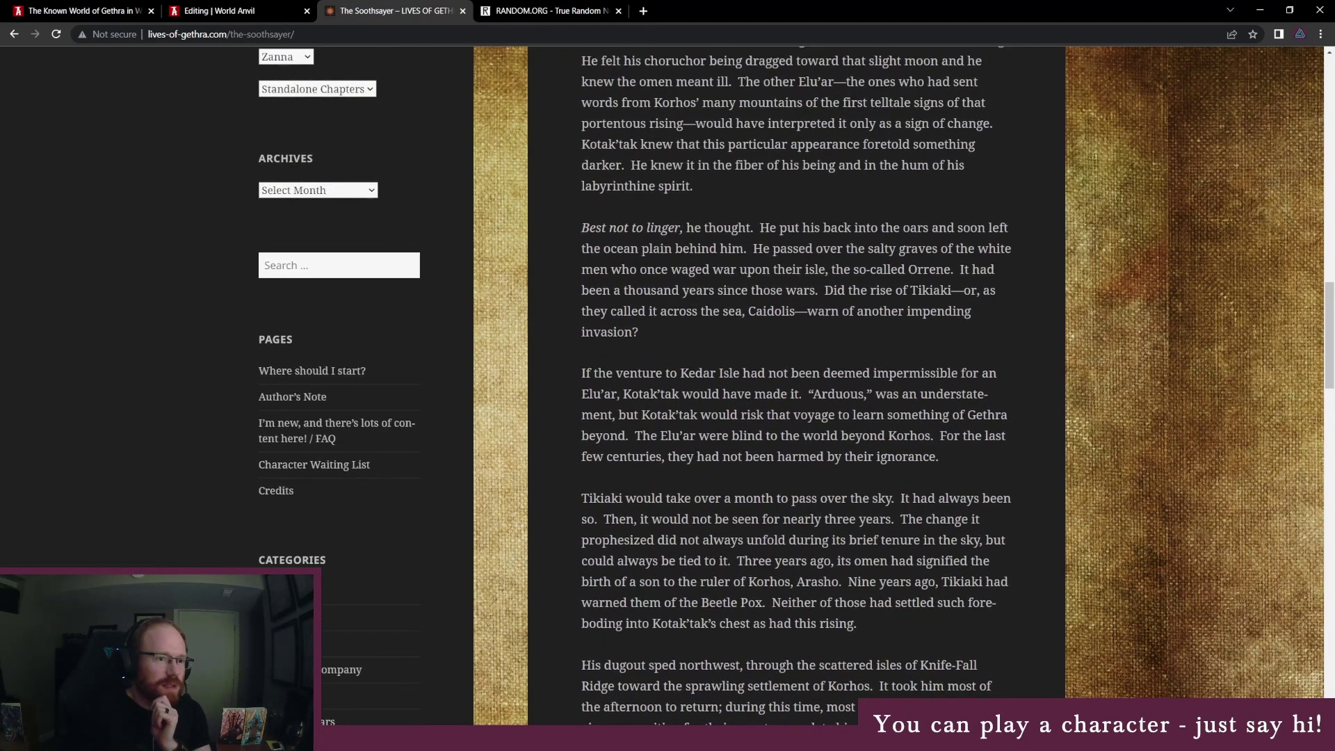
{"action": "scroll", "coordinate": [716, 428], "scroll_direction": "up", "scroll_amount": 1}
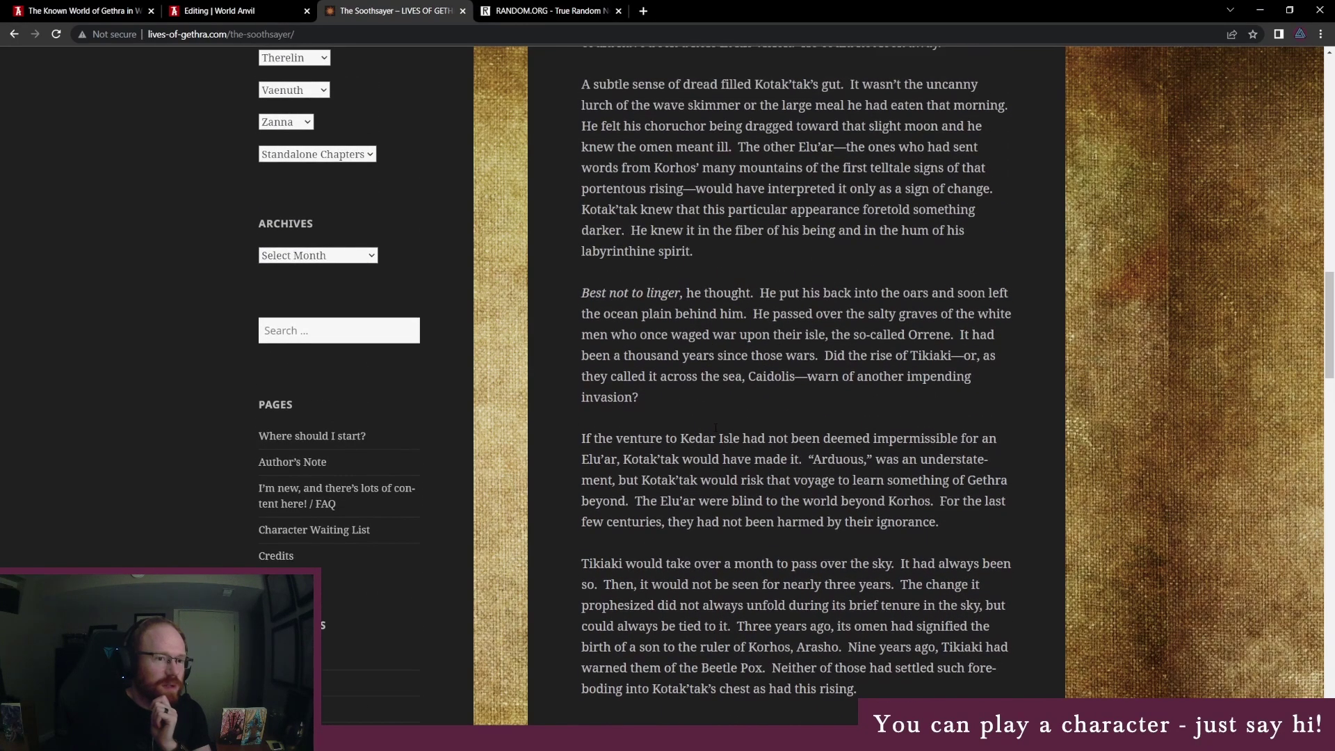
{"action": "scroll", "coordinate": [710, 404], "scroll_direction": "up", "scroll_amount": 2}
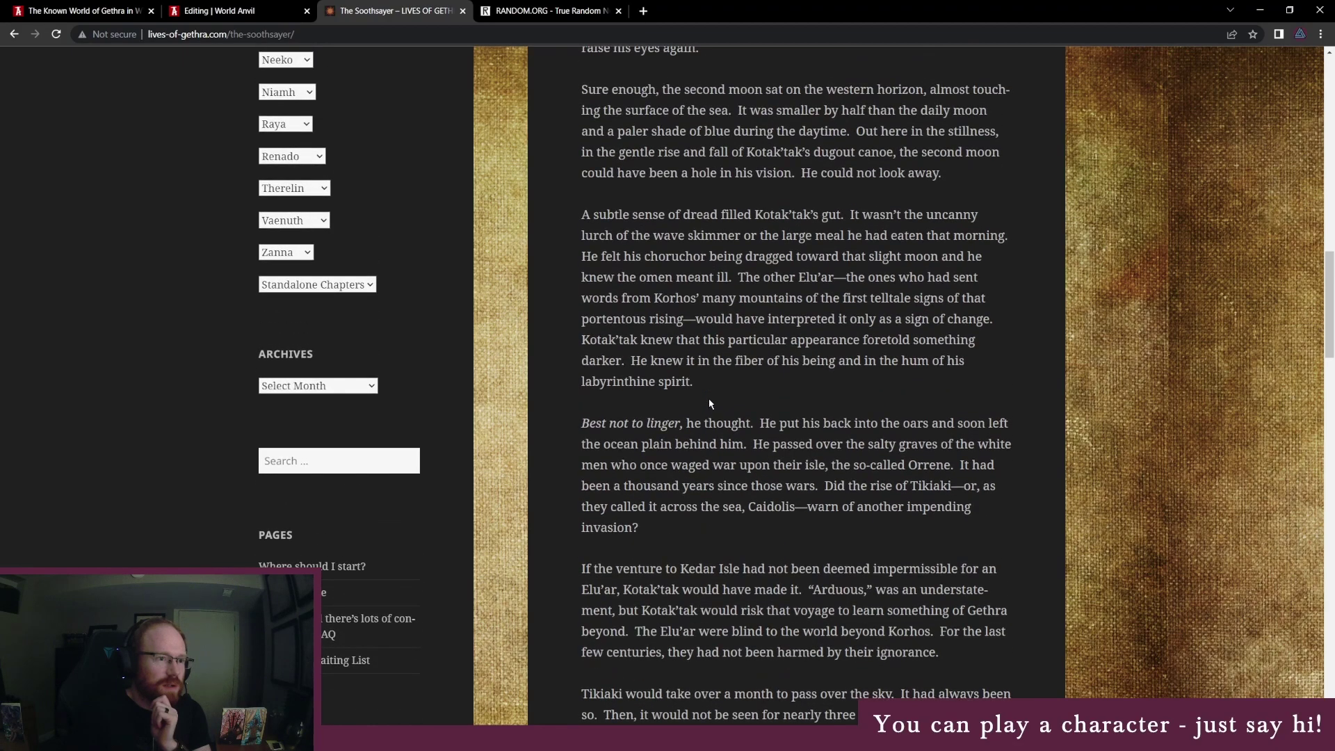
{"action": "scroll", "coordinate": [710, 404], "scroll_direction": "up", "scroll_amount": 4}
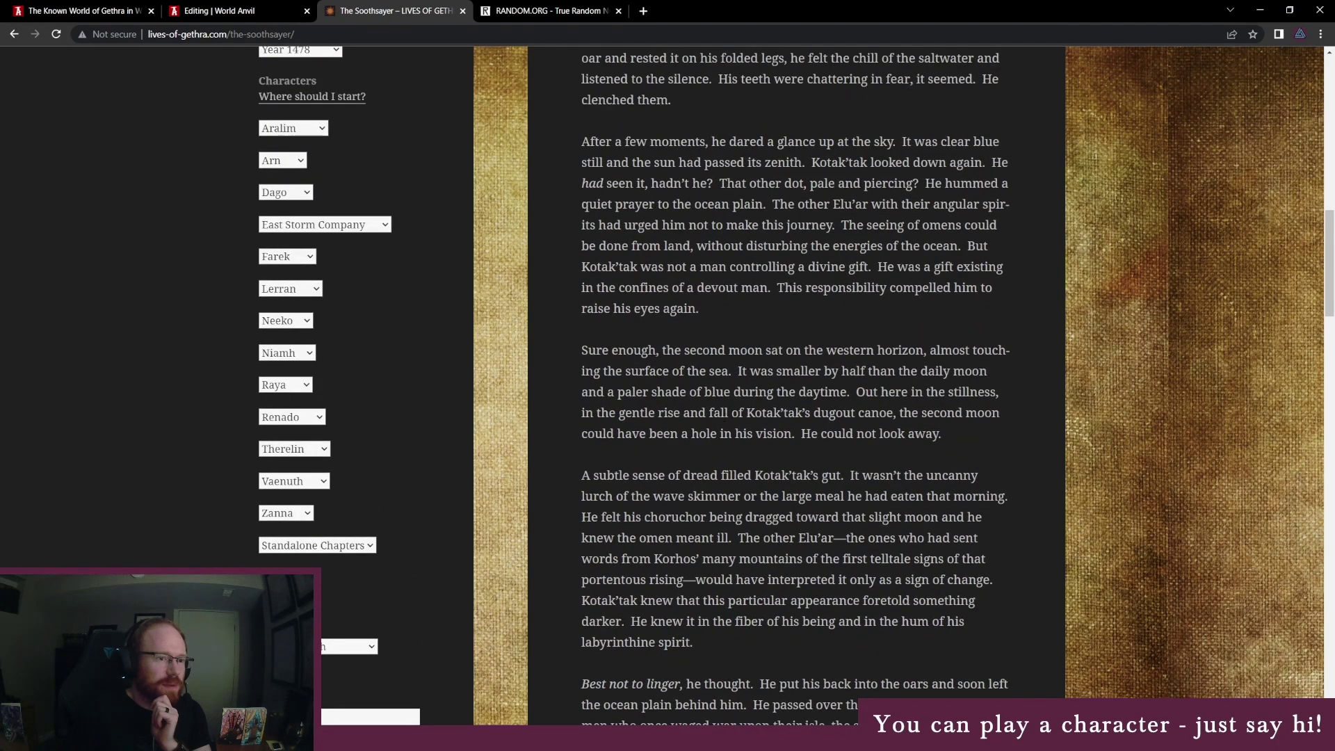
{"action": "scroll", "coordinate": [710, 404], "scroll_direction": "up", "scroll_amount": 3}
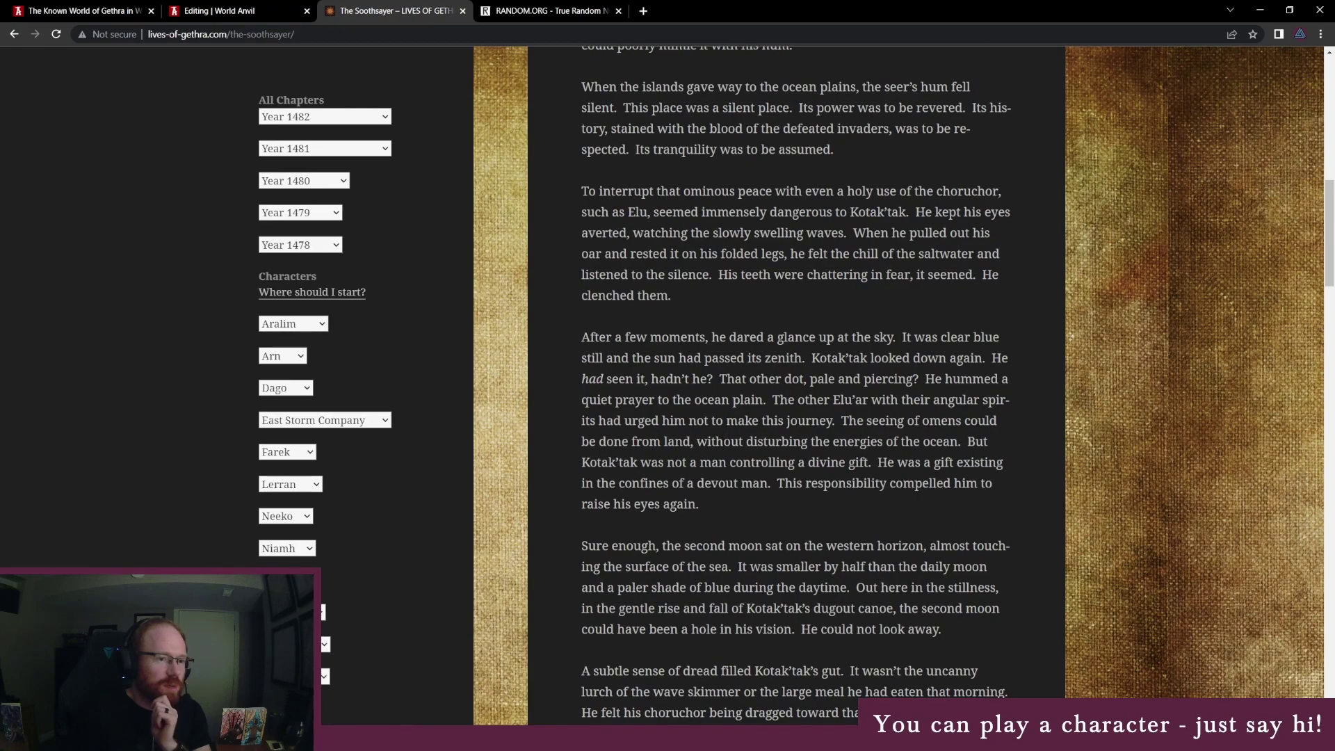
{"action": "scroll", "coordinate": [730, 458], "scroll_direction": "up", "scroll_amount": 4}
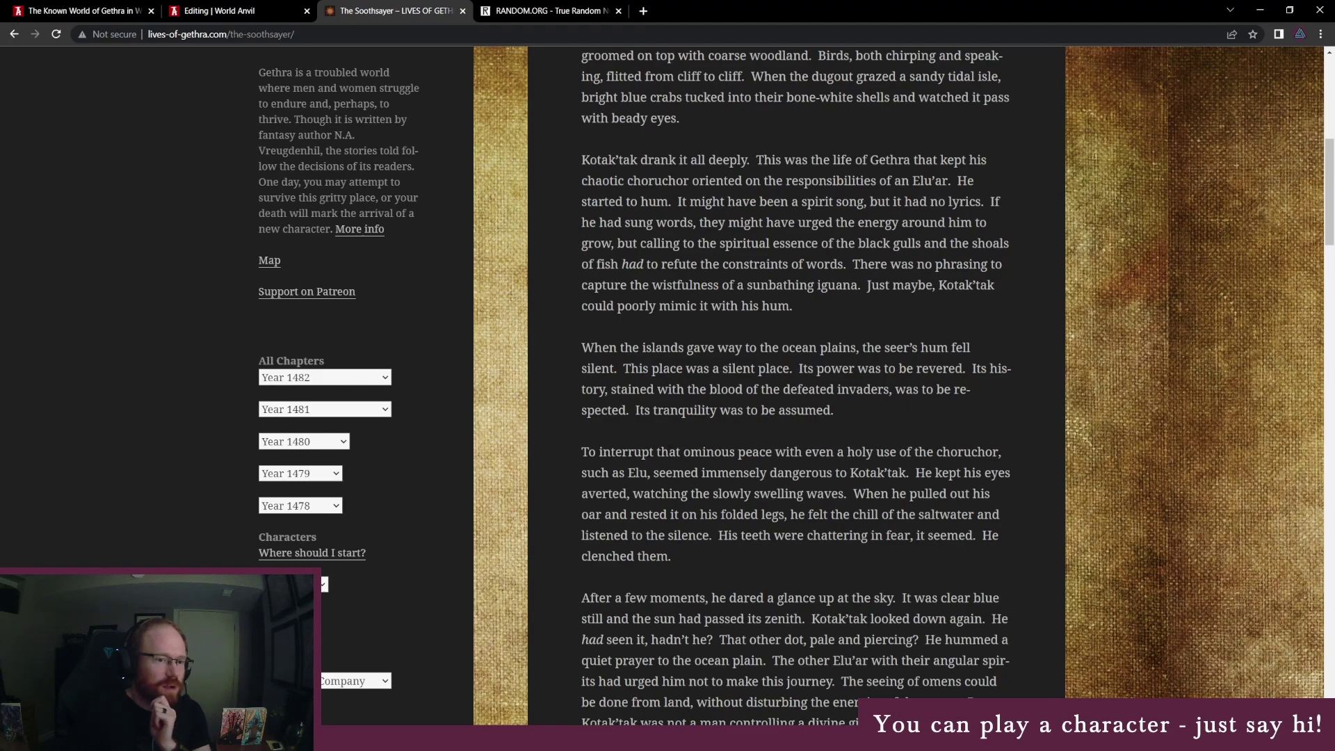
Search the page for 'choruchor', finding 7 matches, and step to the next one.
{"action": "double_click", "coordinate": [967, 452]}
{"action": "key", "text": "ctrl+f"}
{"action": "type", "text": "c"}
{"action": "key", "text": "Escape"}
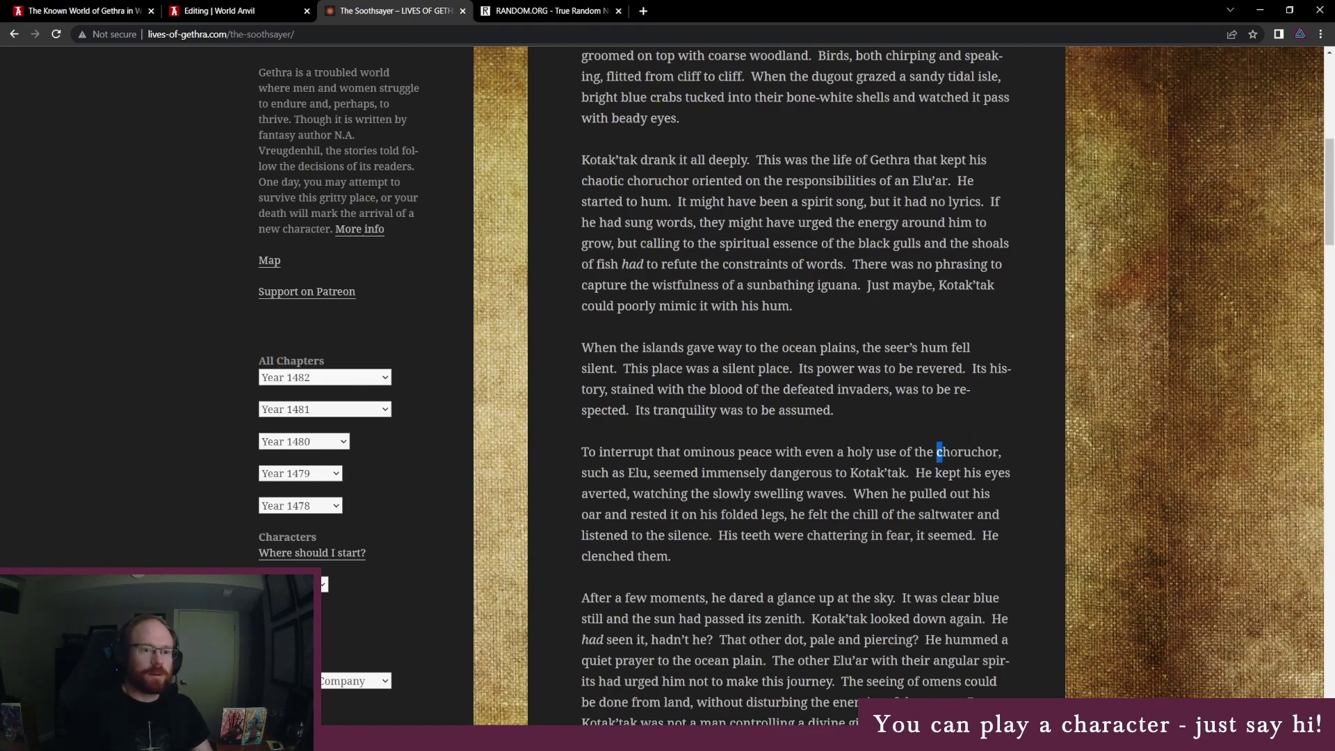
{"action": "key", "text": "ctrl+f"}
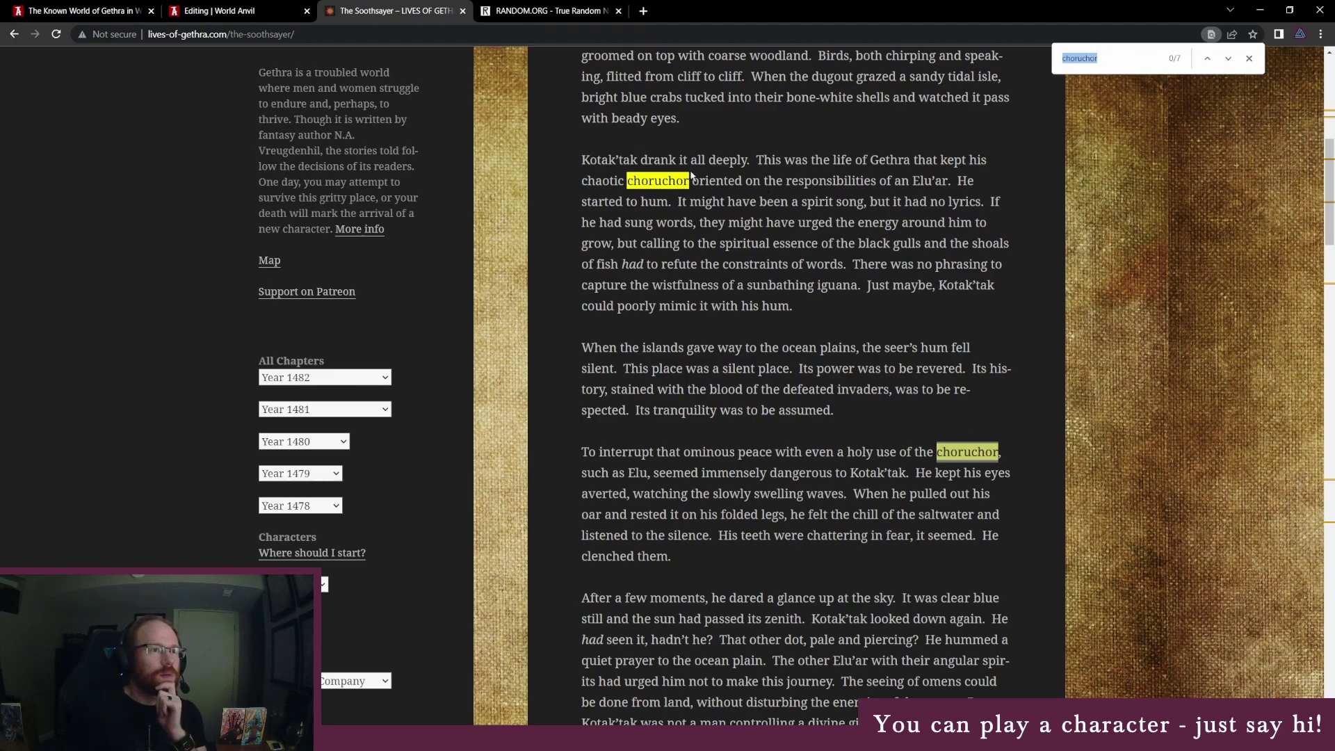
{"action": "left_click", "coordinate": [1230, 59]}
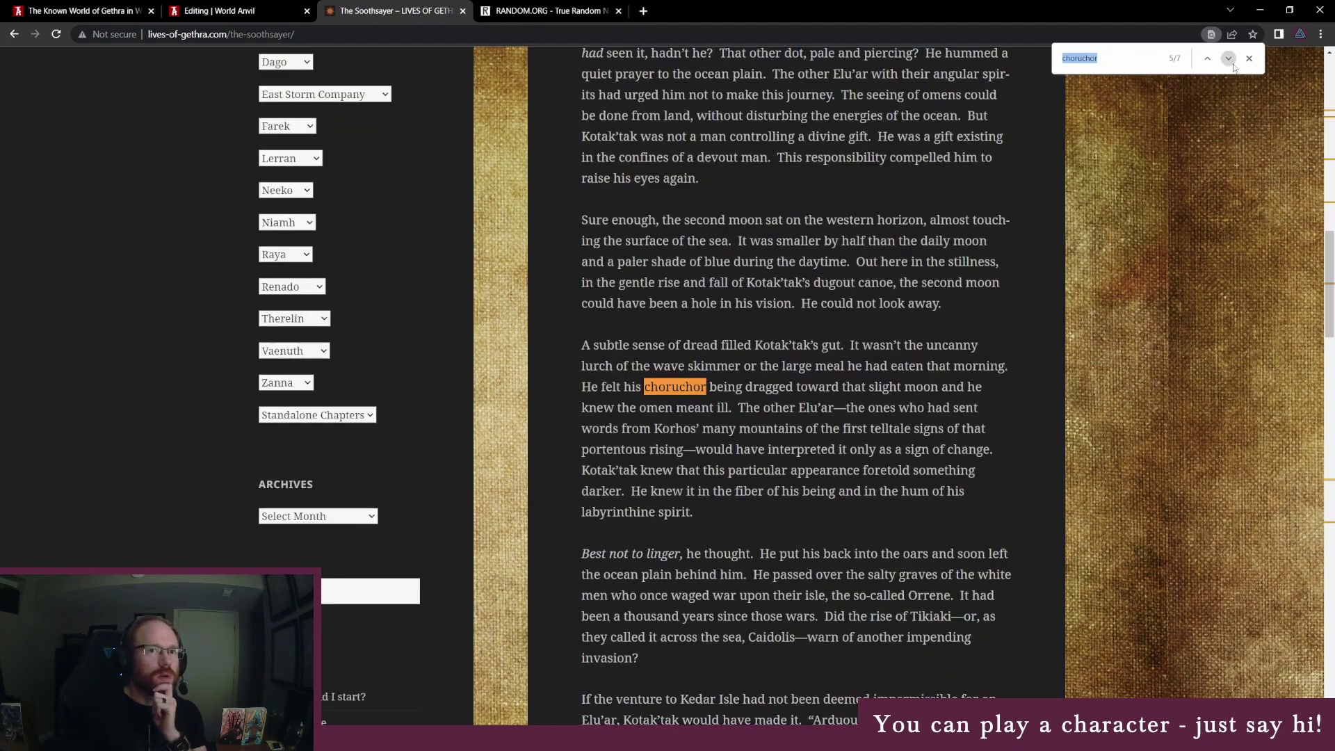